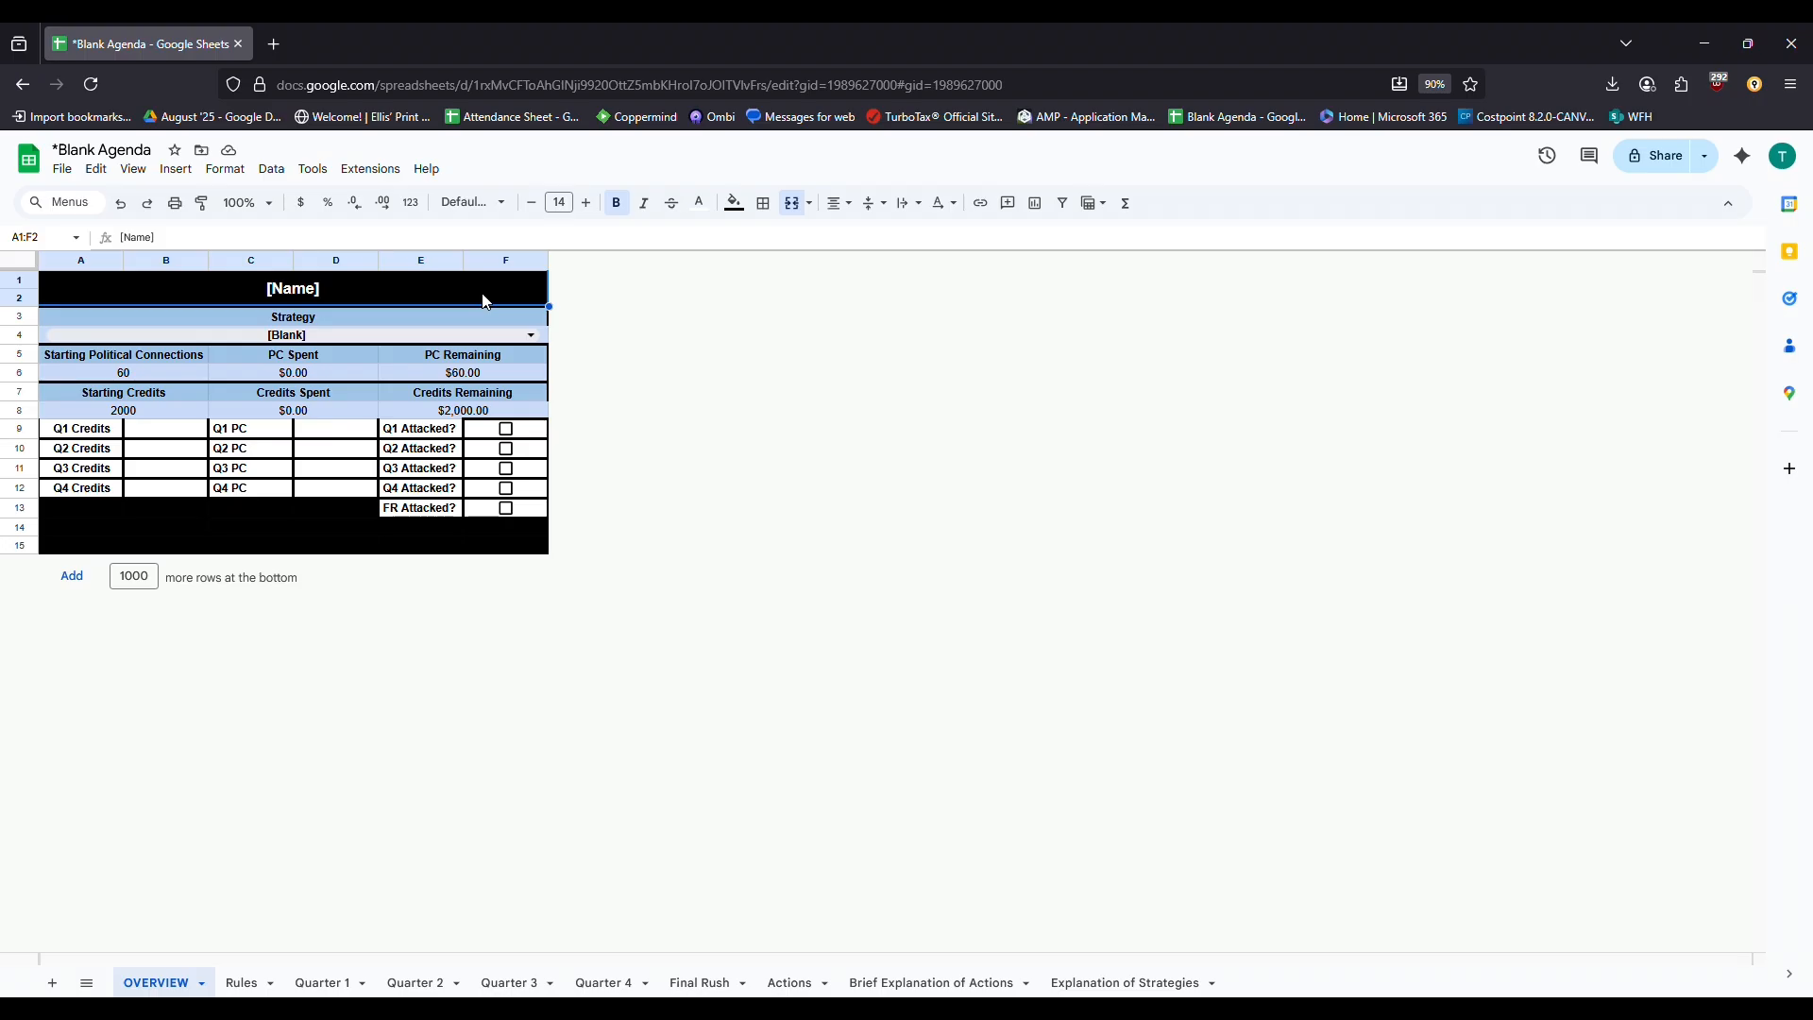
Look over the OVERVIEW Strategy dropdown choices without picking one
click(530, 317)
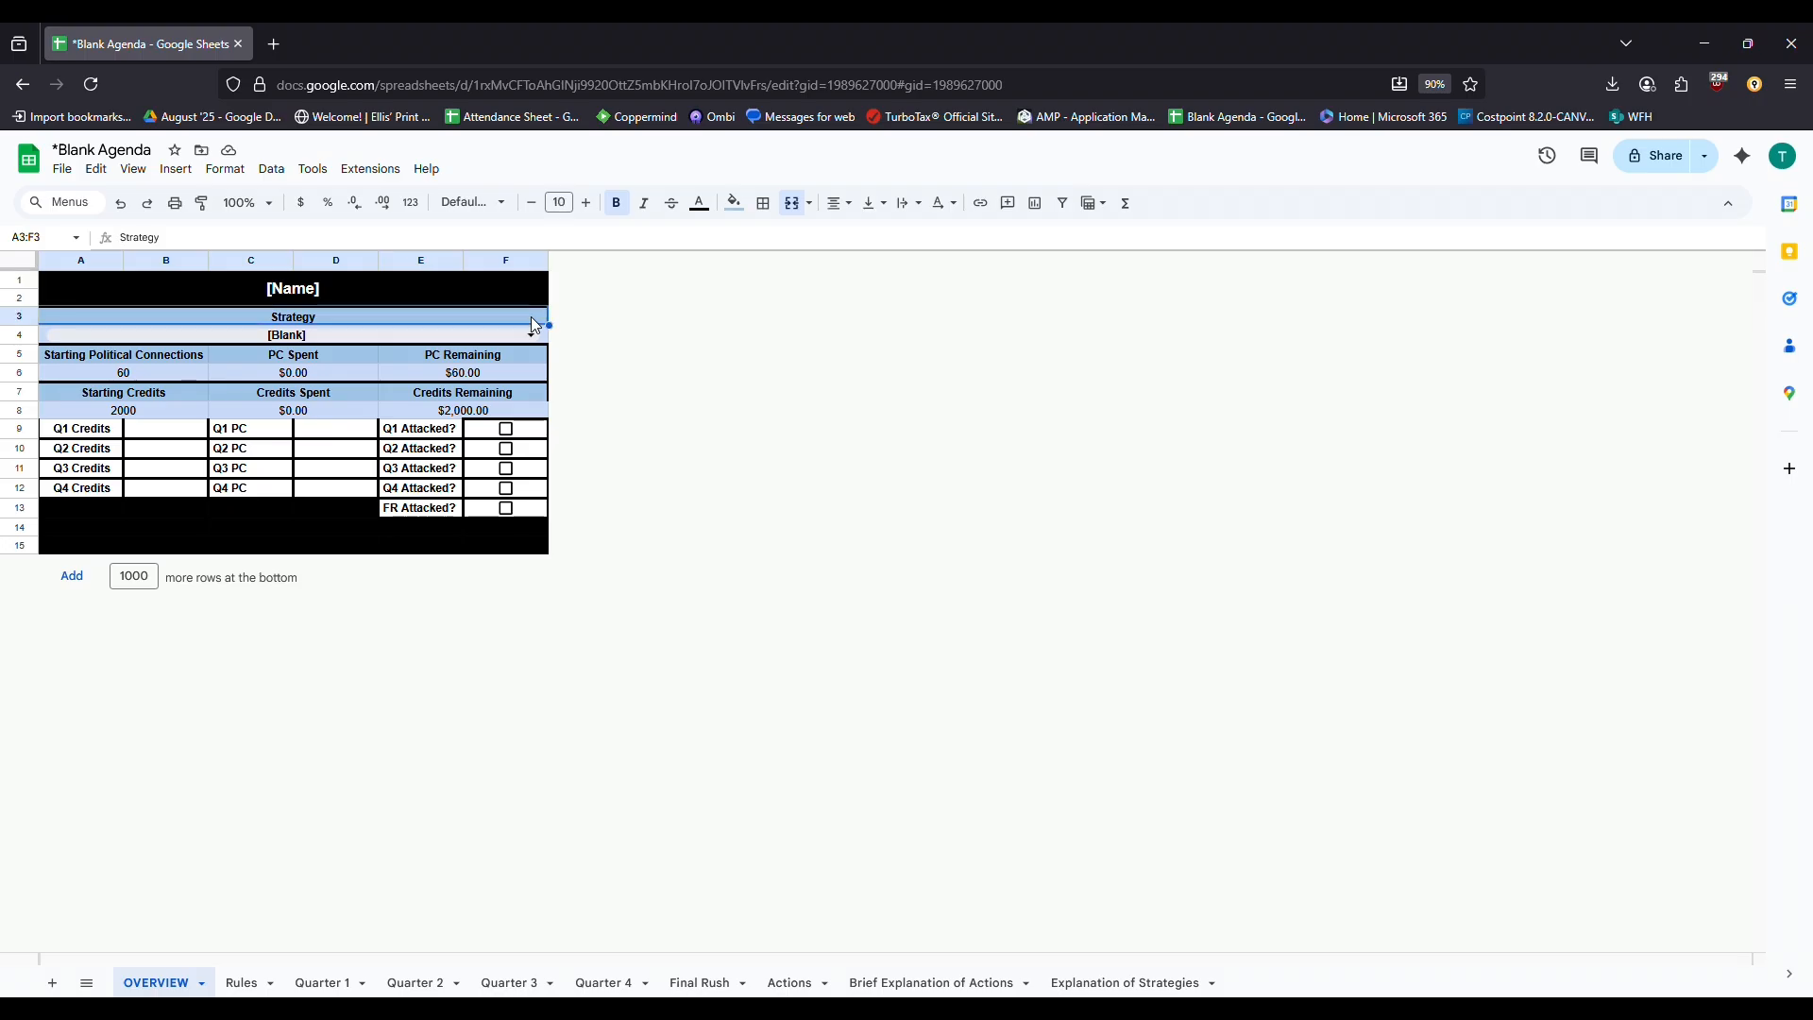
click(532, 330)
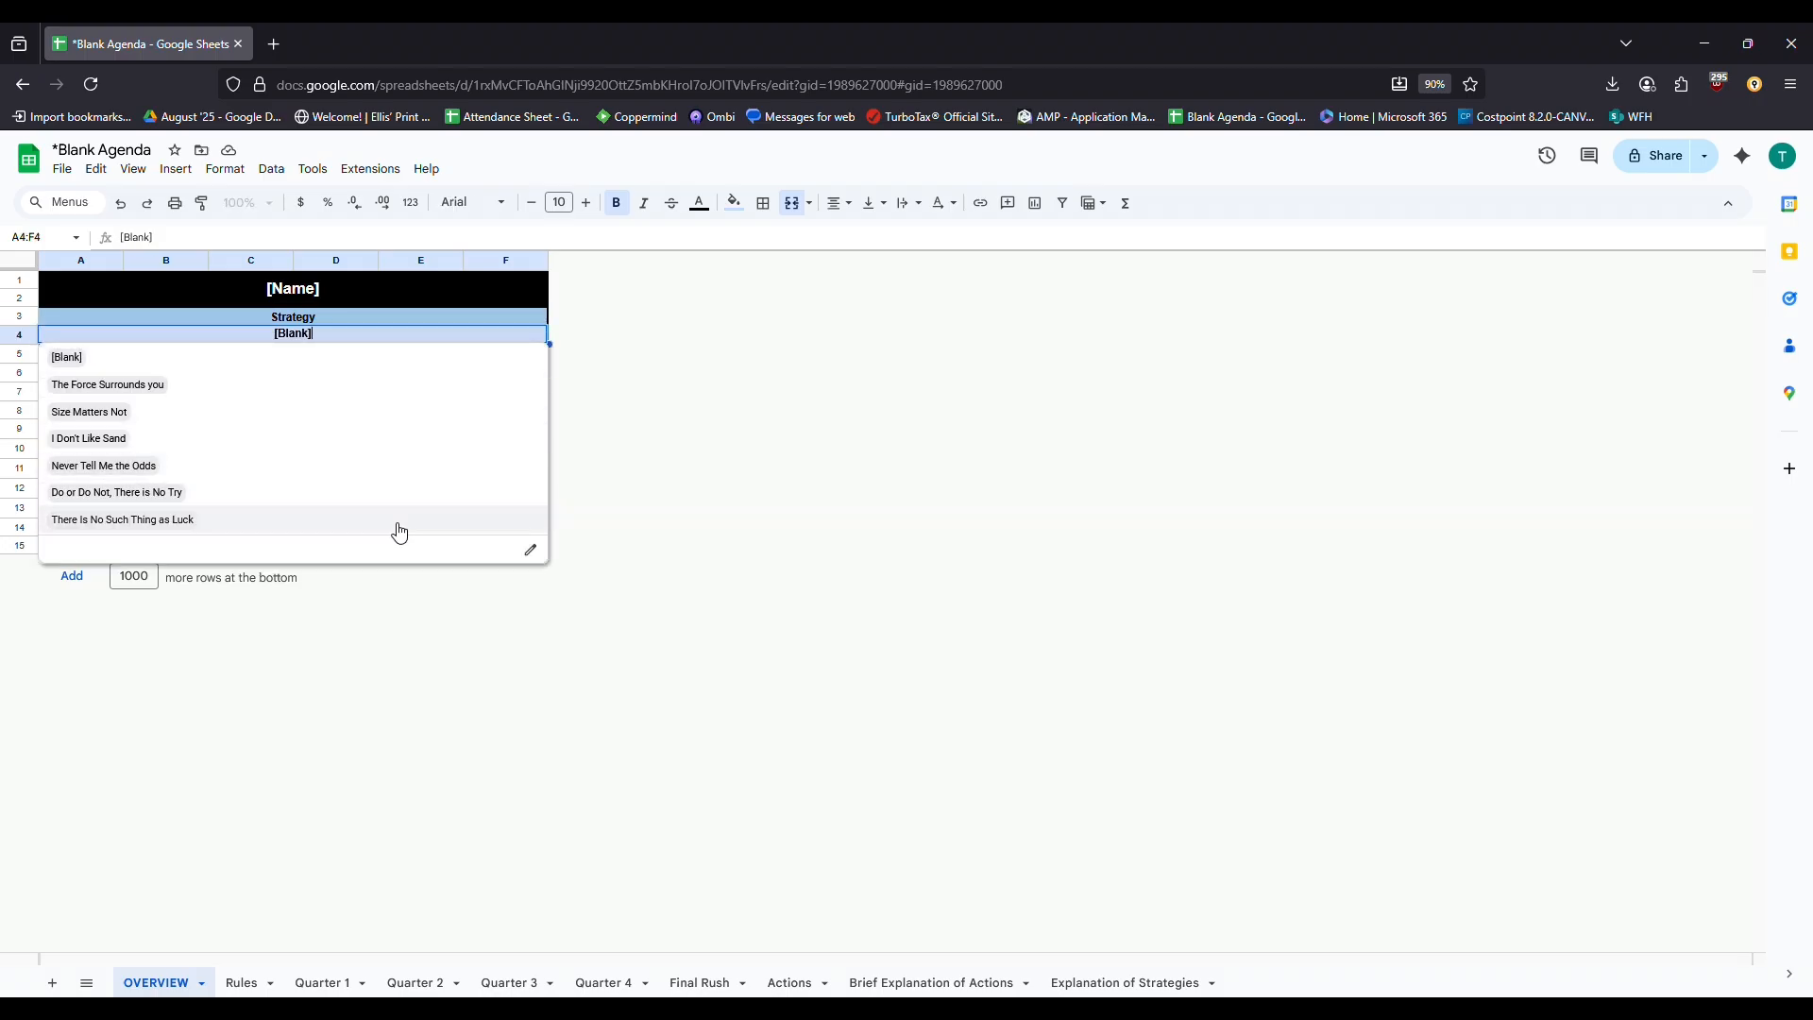
click(345, 321)
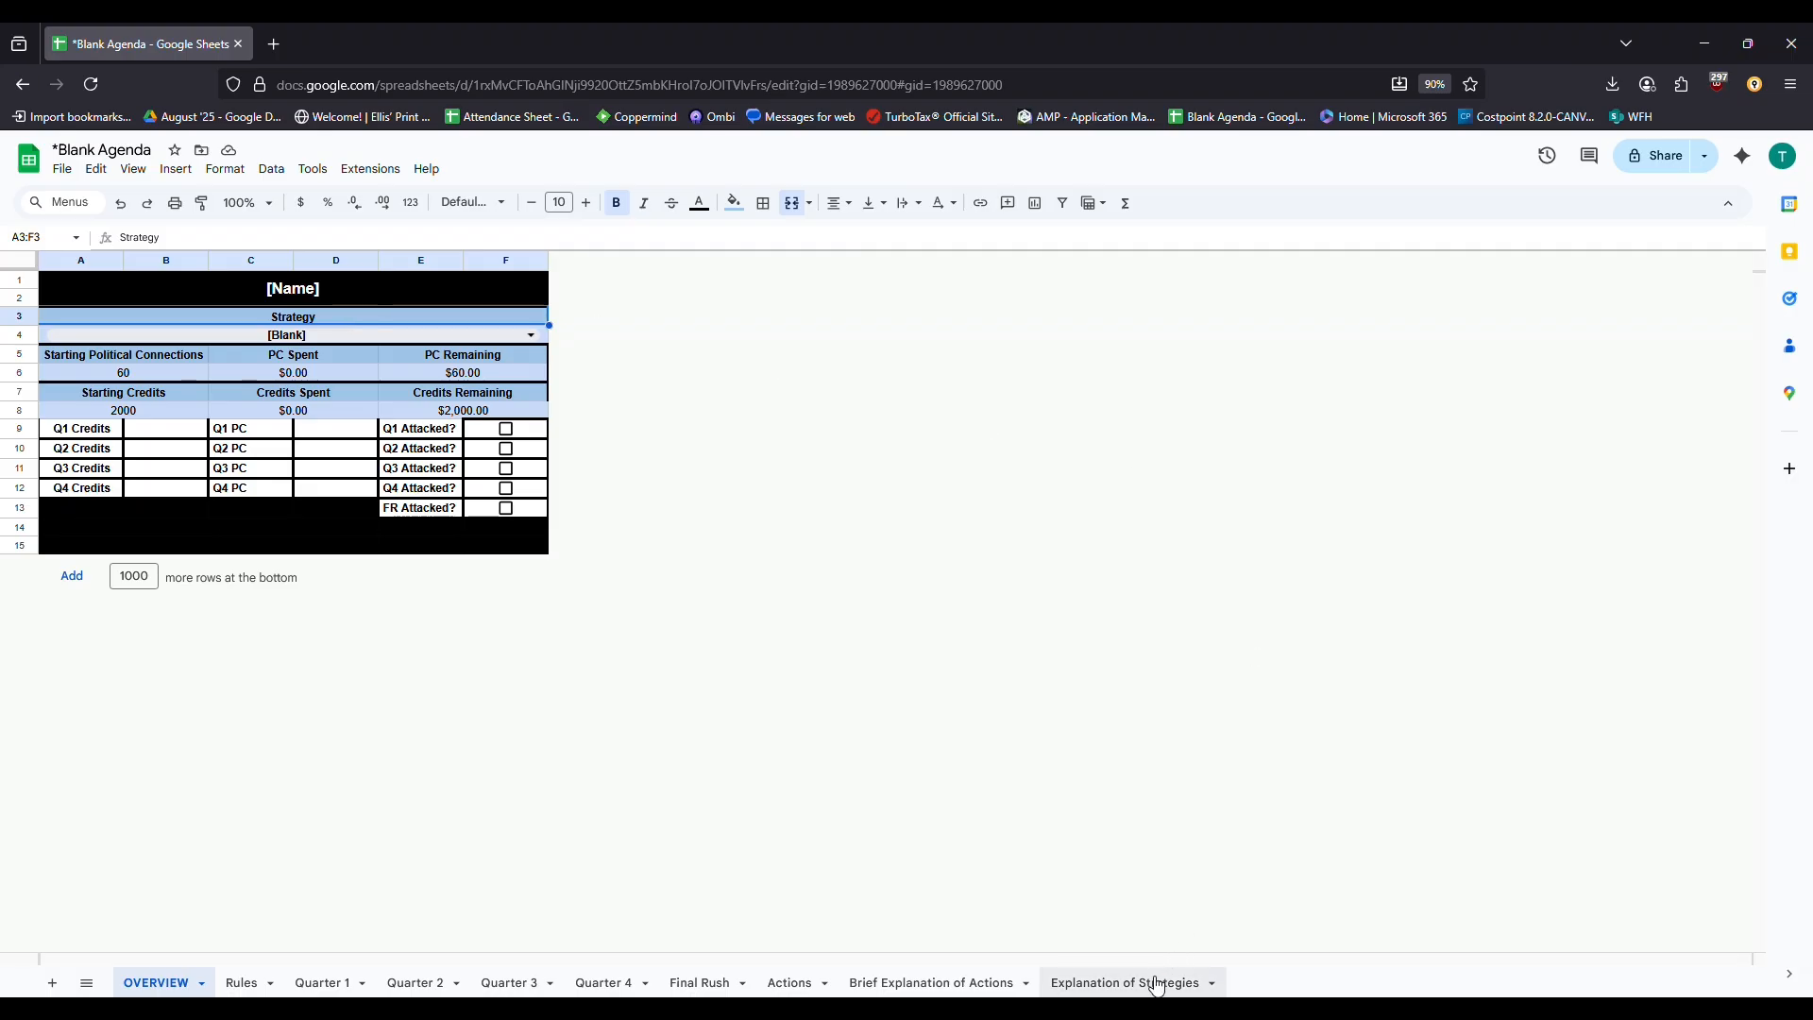
Review the Explanation of Strategies table, including the Never Tell Me the Odds row
click(1155, 985)
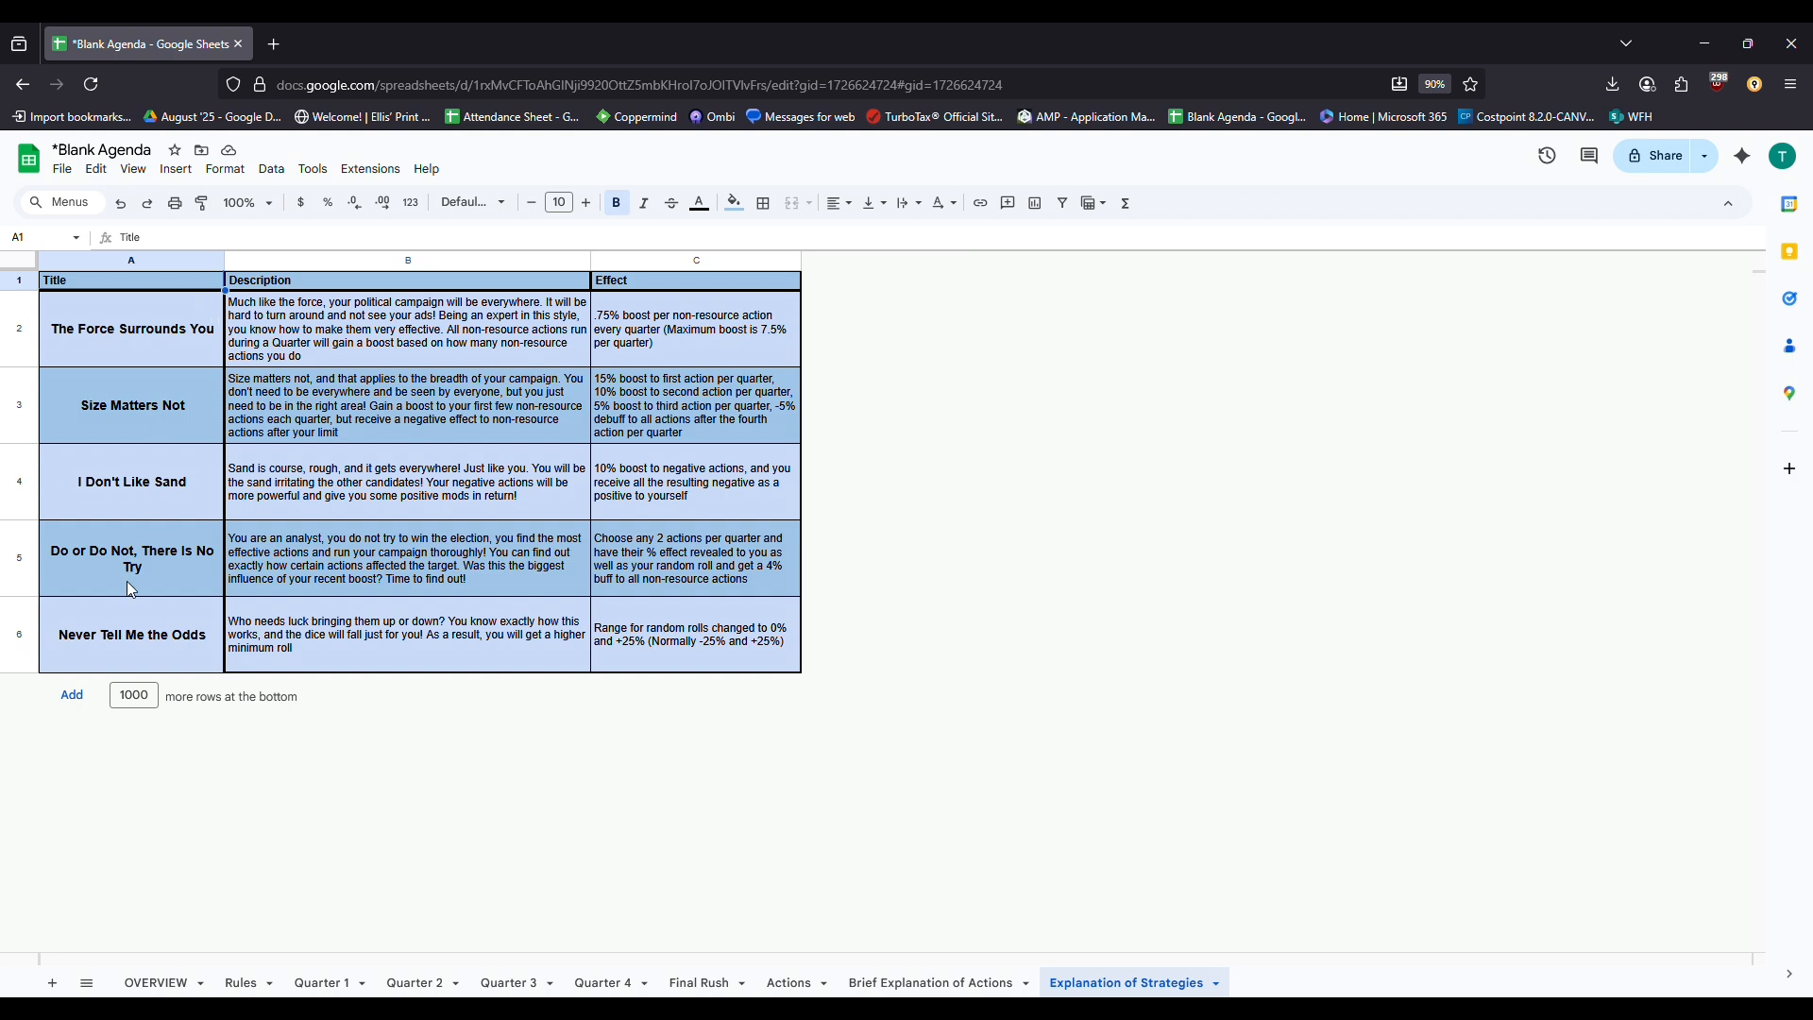
click(165, 633)
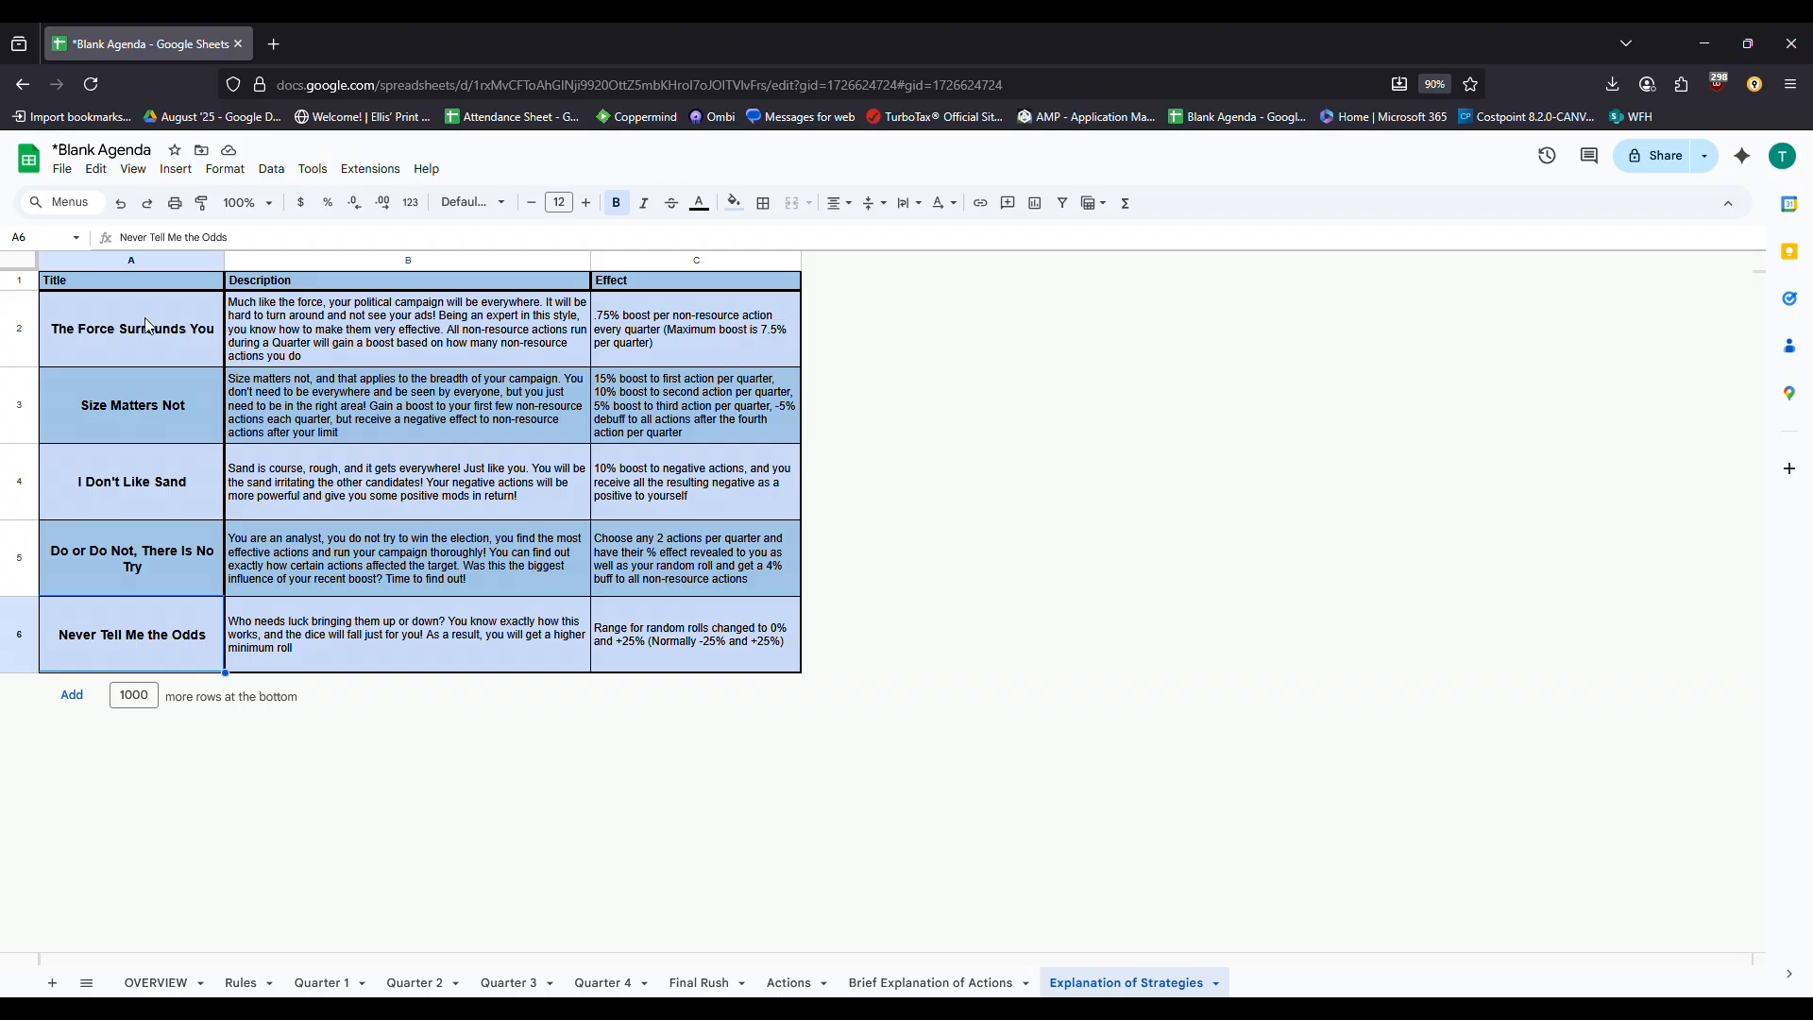
drag(156, 286, 711, 626)
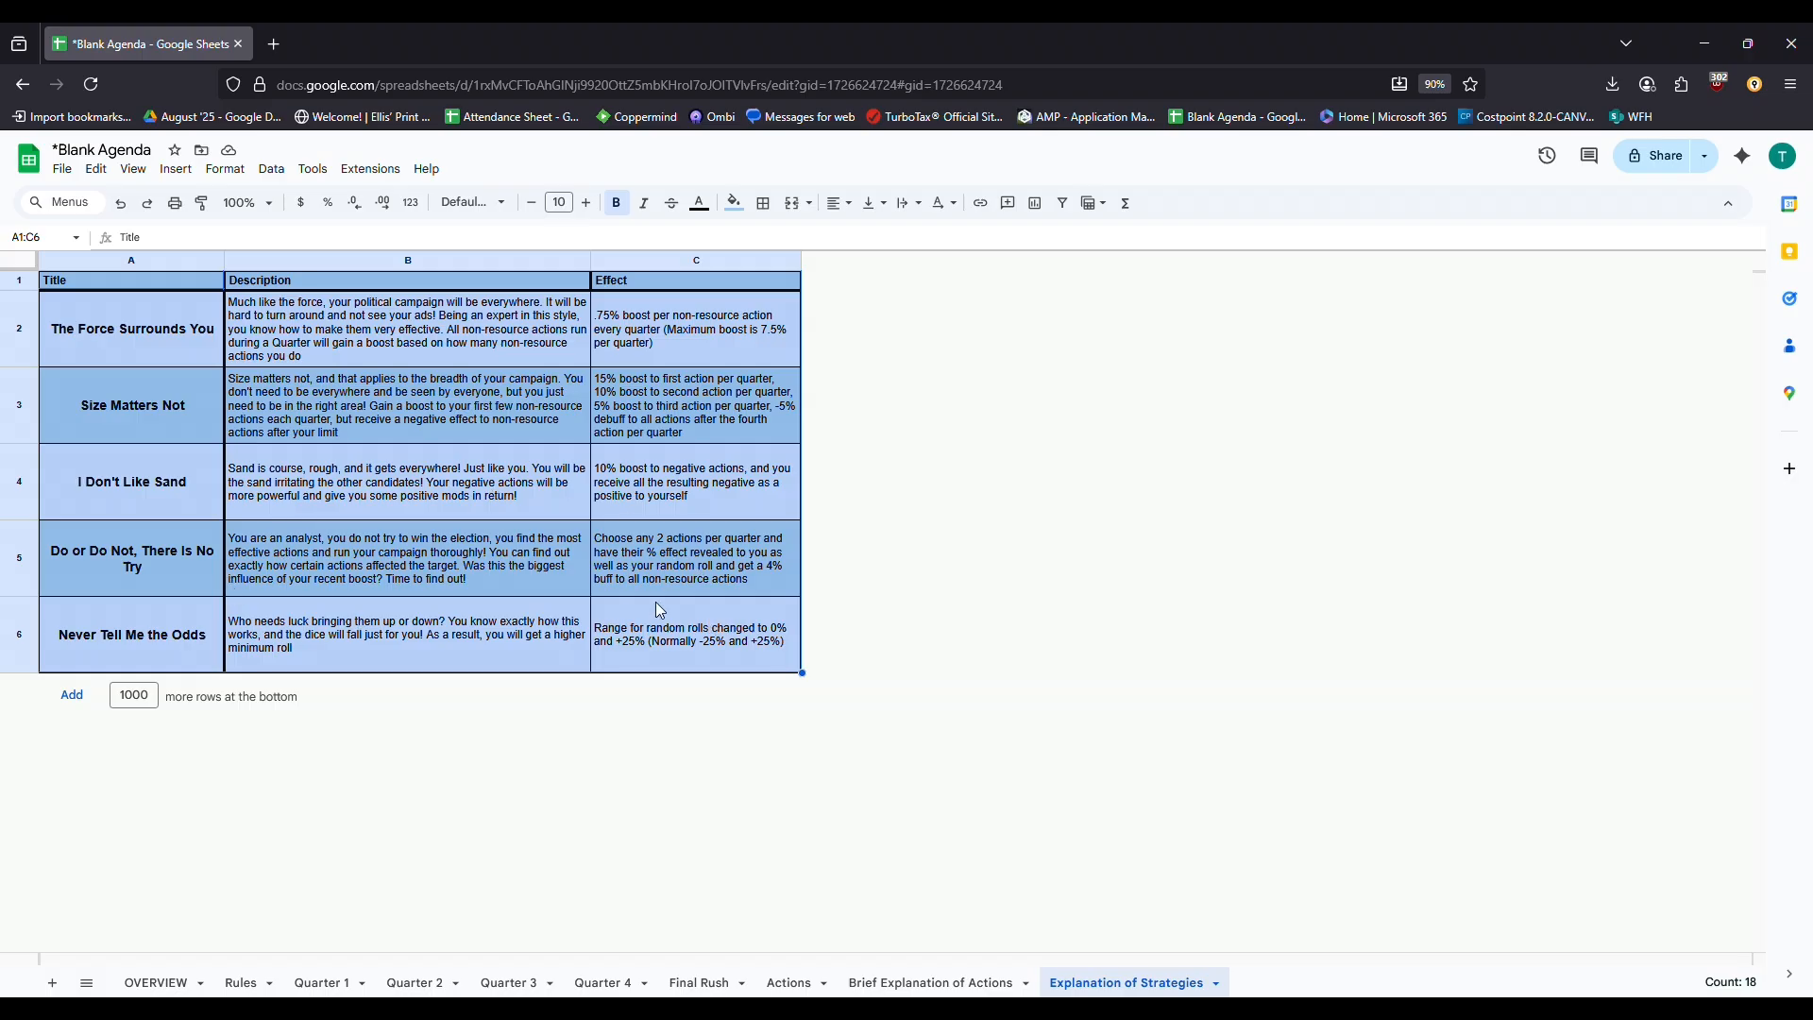
drag(715, 636, 178, 658)
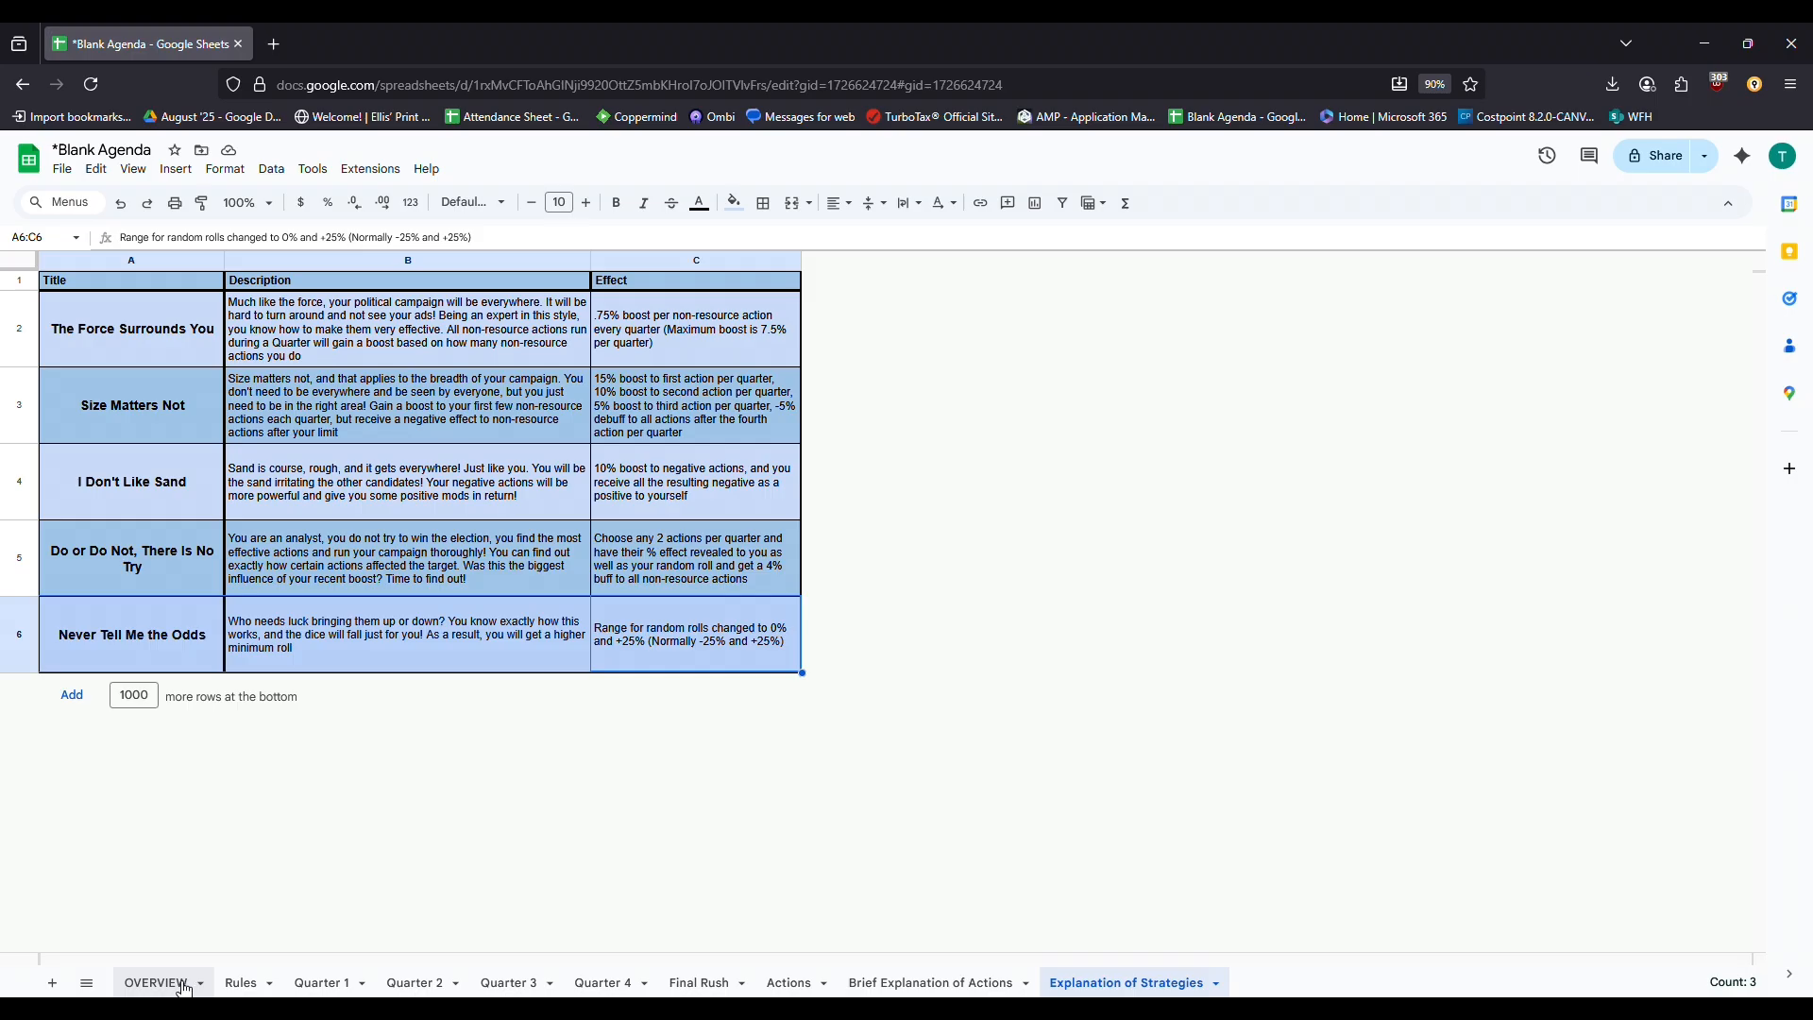
Choose There Is No Such Thing as Luck as the OVERVIEW strategy
click(187, 984)
click(312, 333)
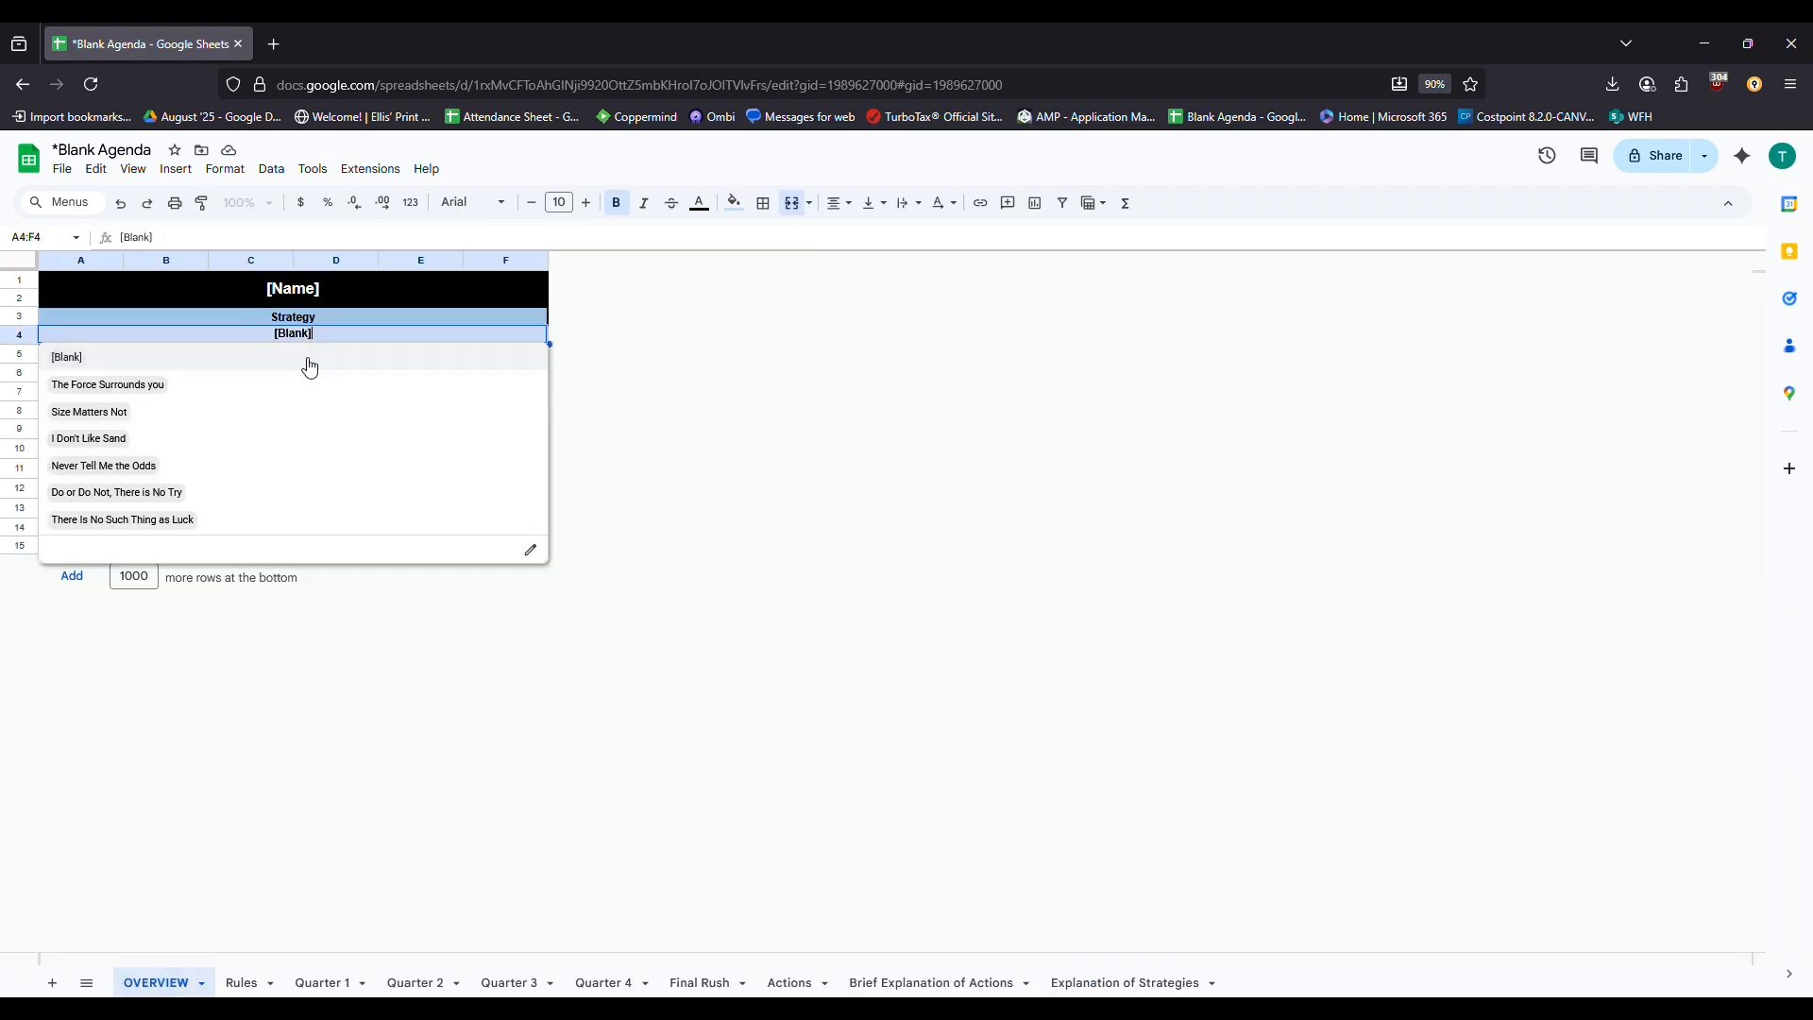
click(288, 531)
click(1133, 982)
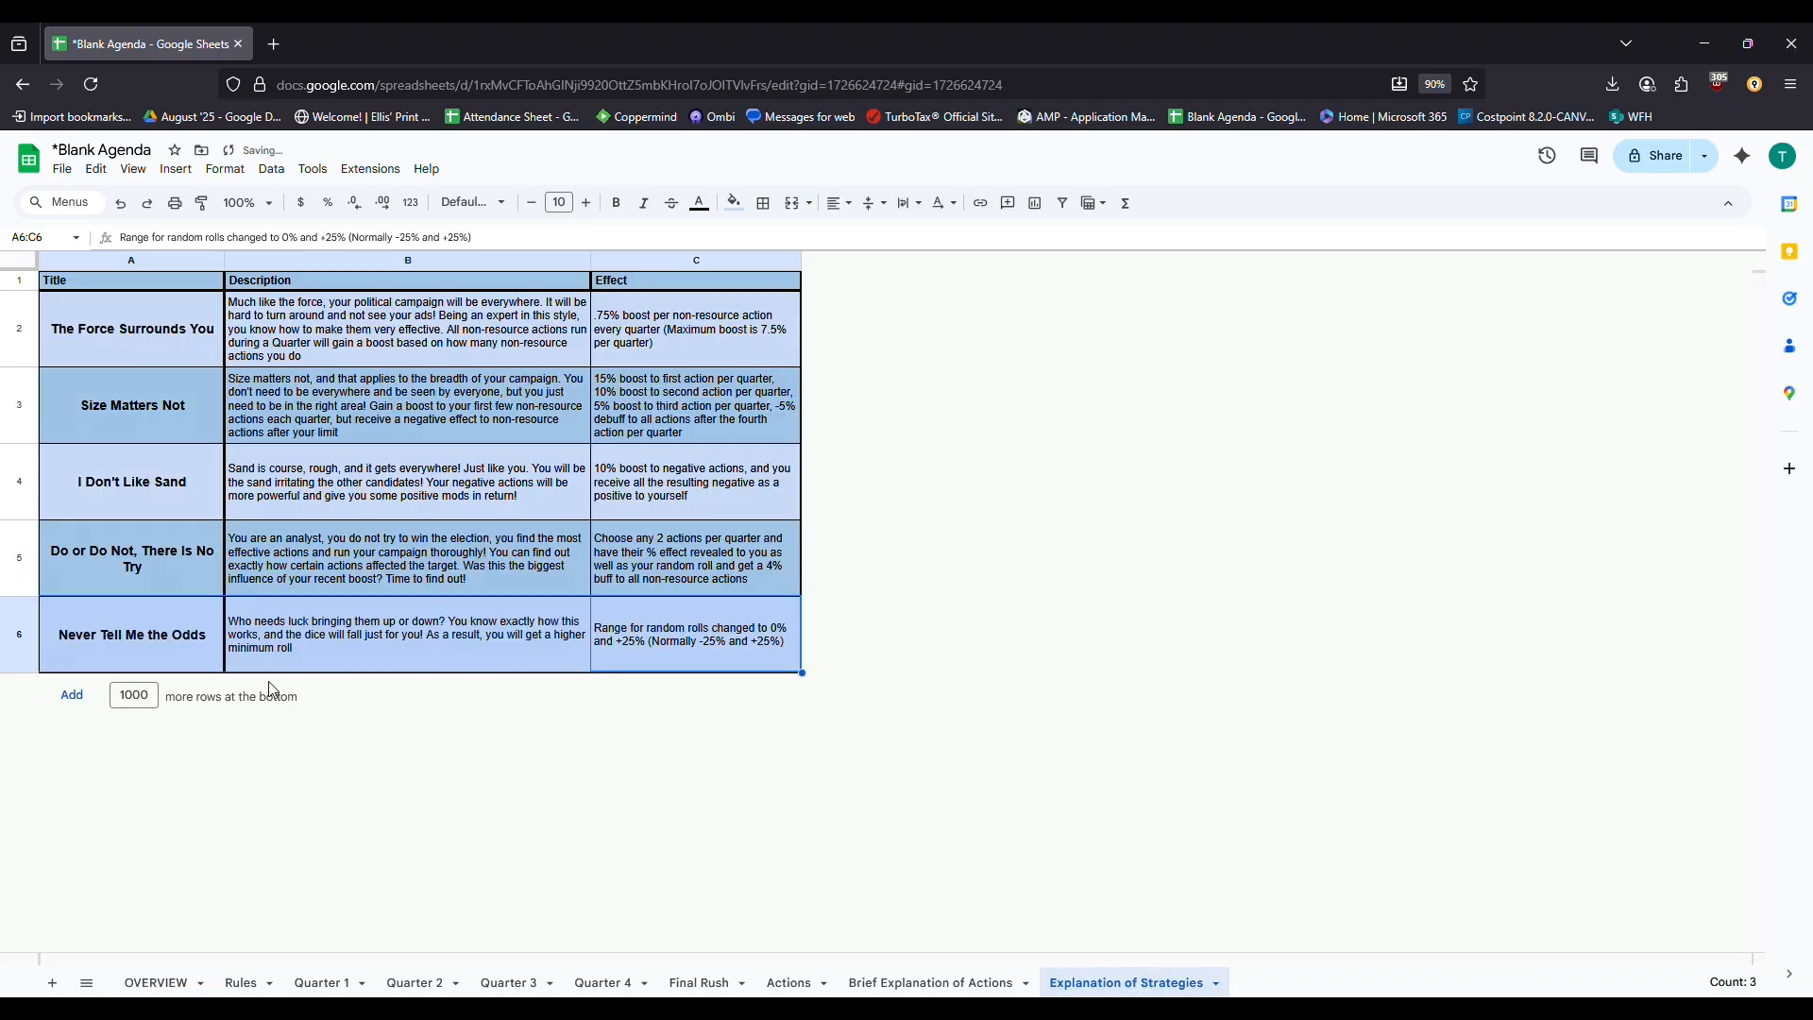
click(140, 988)
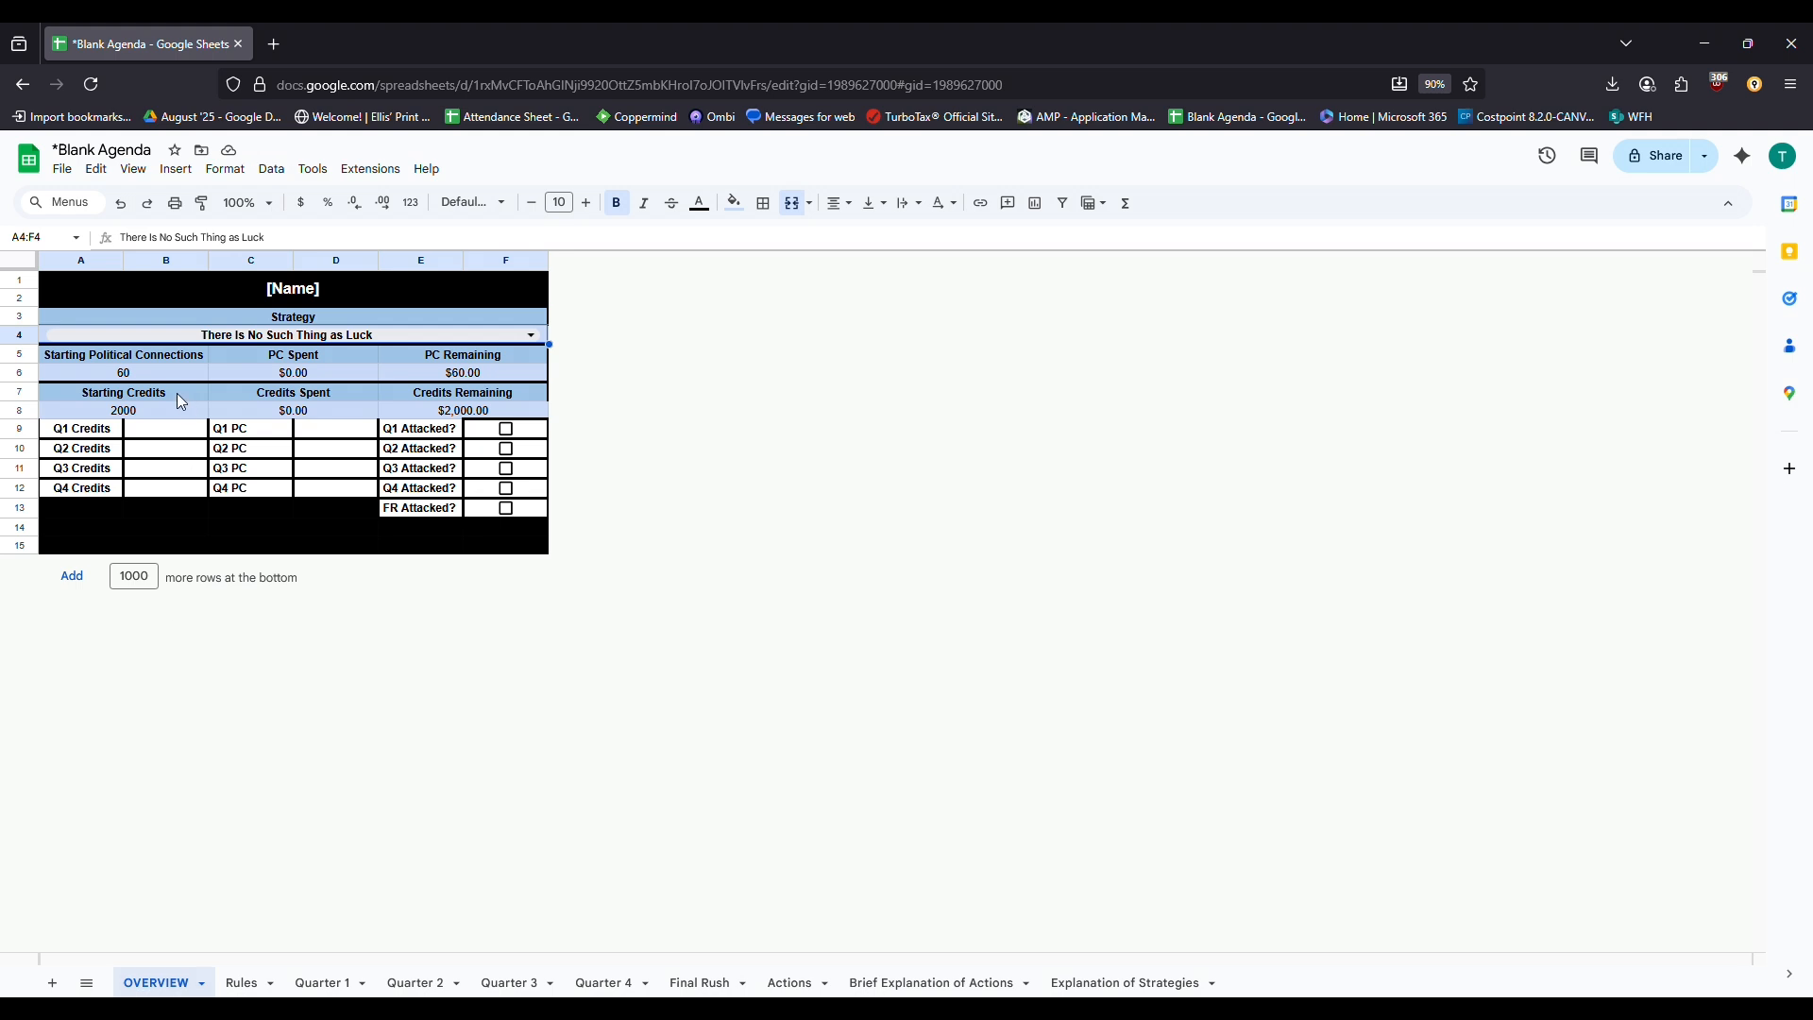
Review the starting connections (60), starting credits (2000) and quarterly Credits and PC entries
mouse_move(195, 352)
mouse_down()
mouse_move(198, 409)
mouse_move(184, 375)
mouse_up()
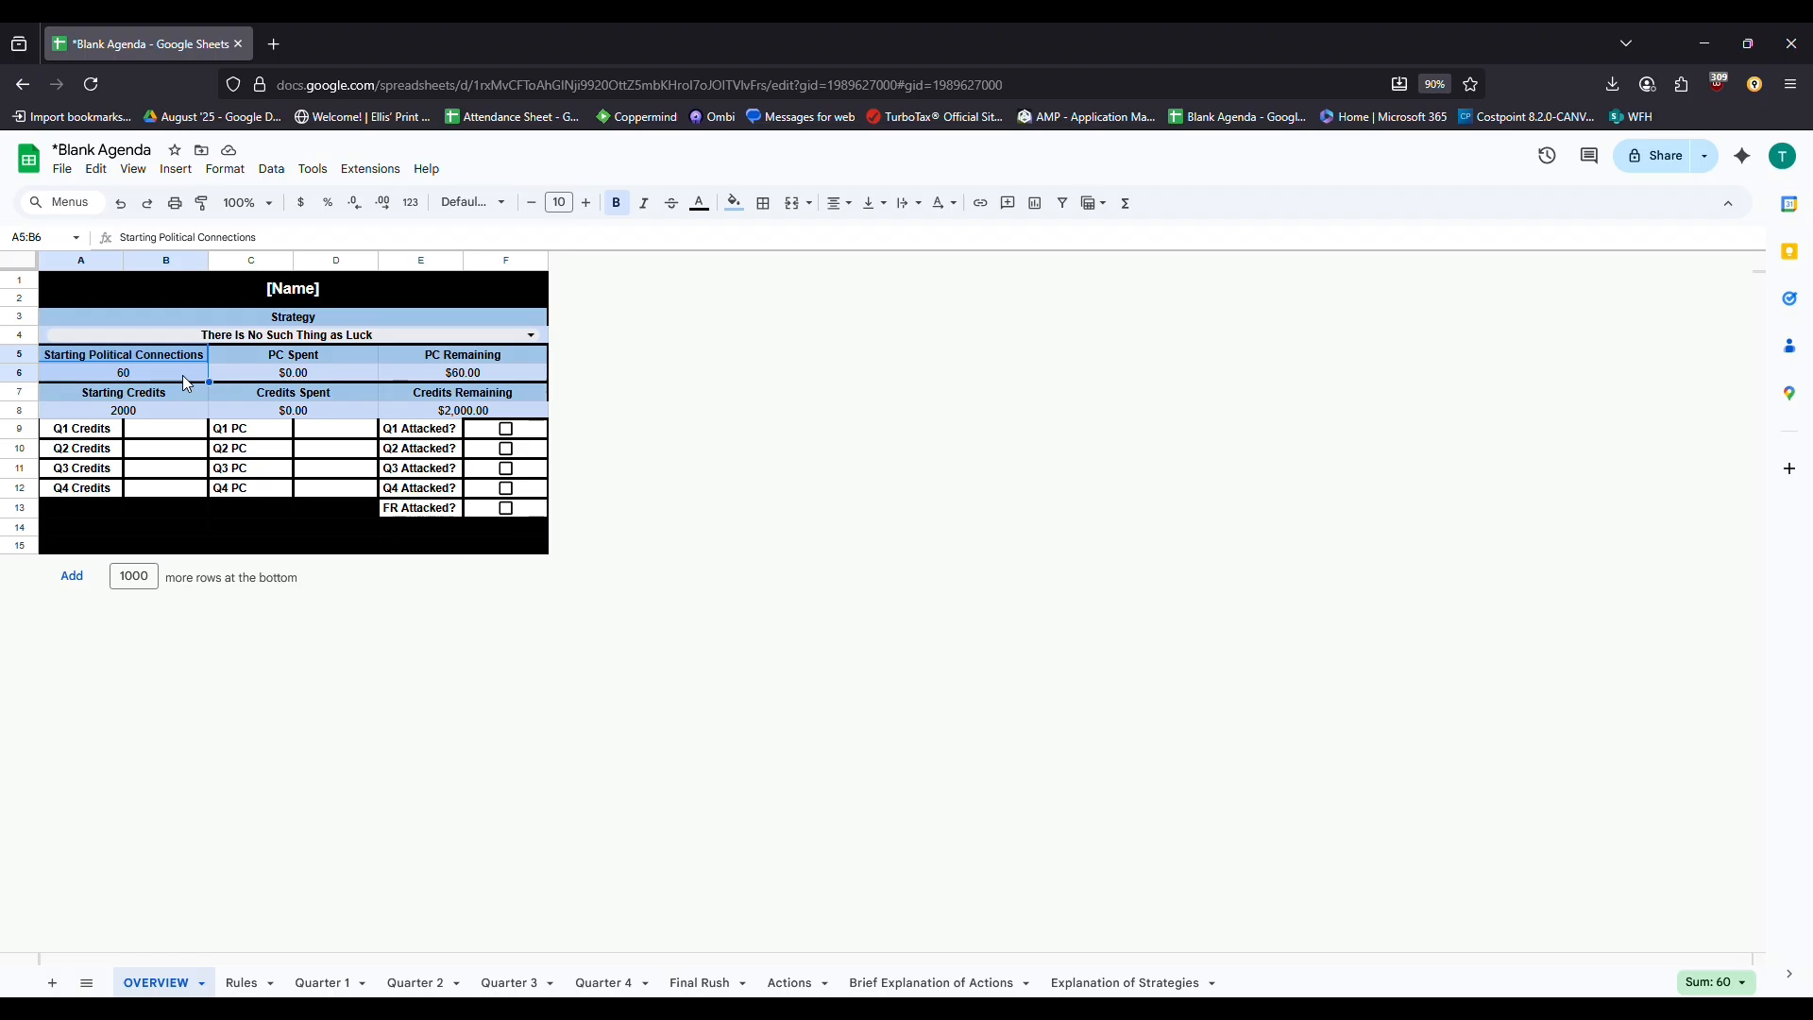
drag(150, 389, 168, 407)
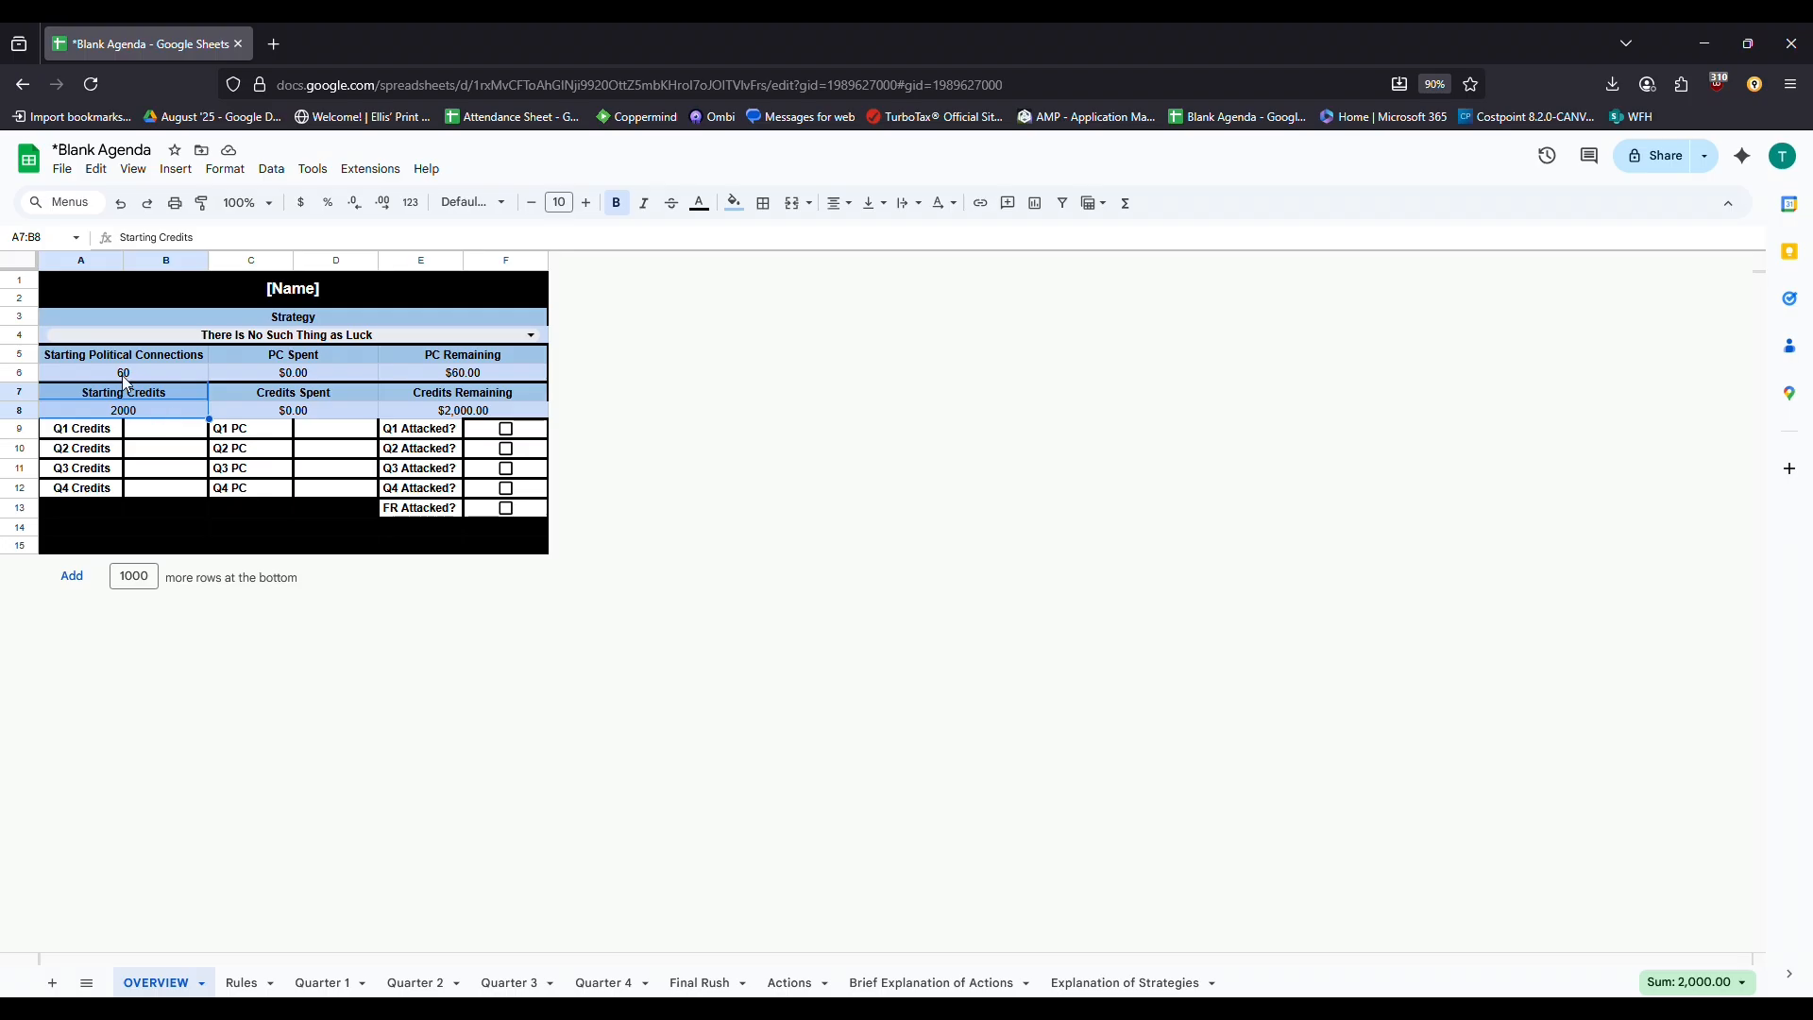
drag(123, 432, 317, 500)
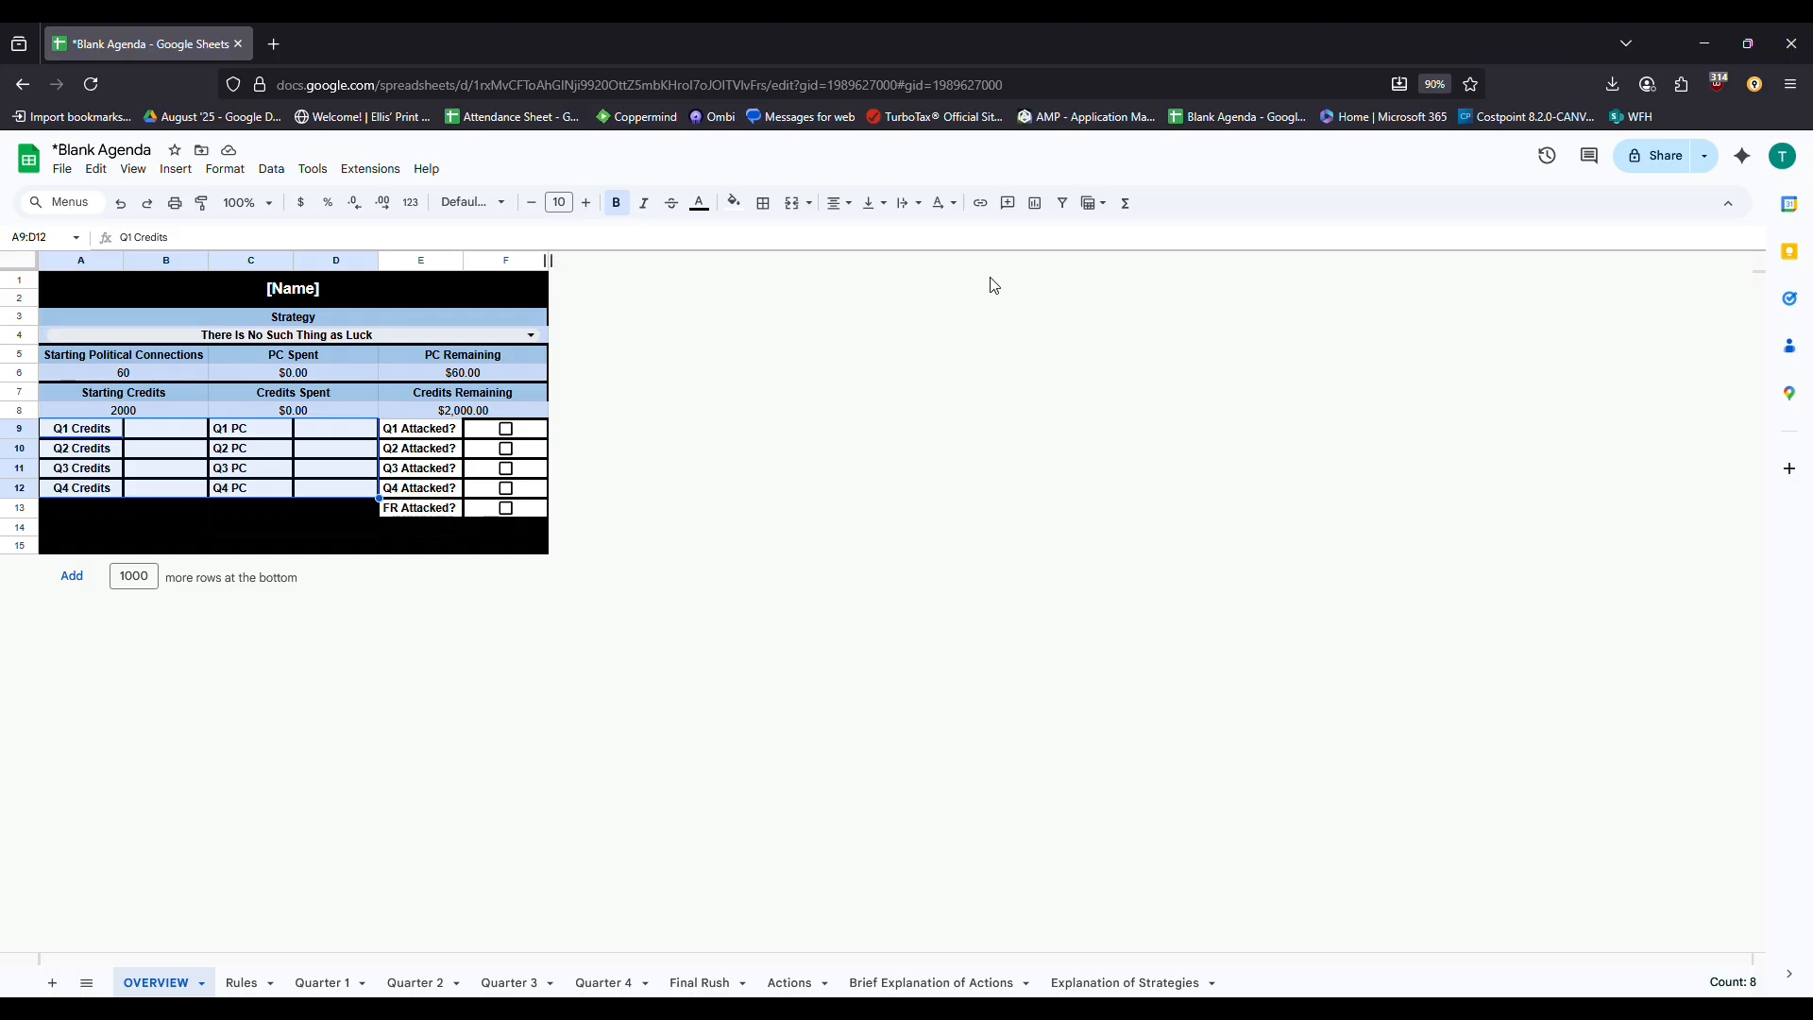
drag(143, 377, 159, 409)
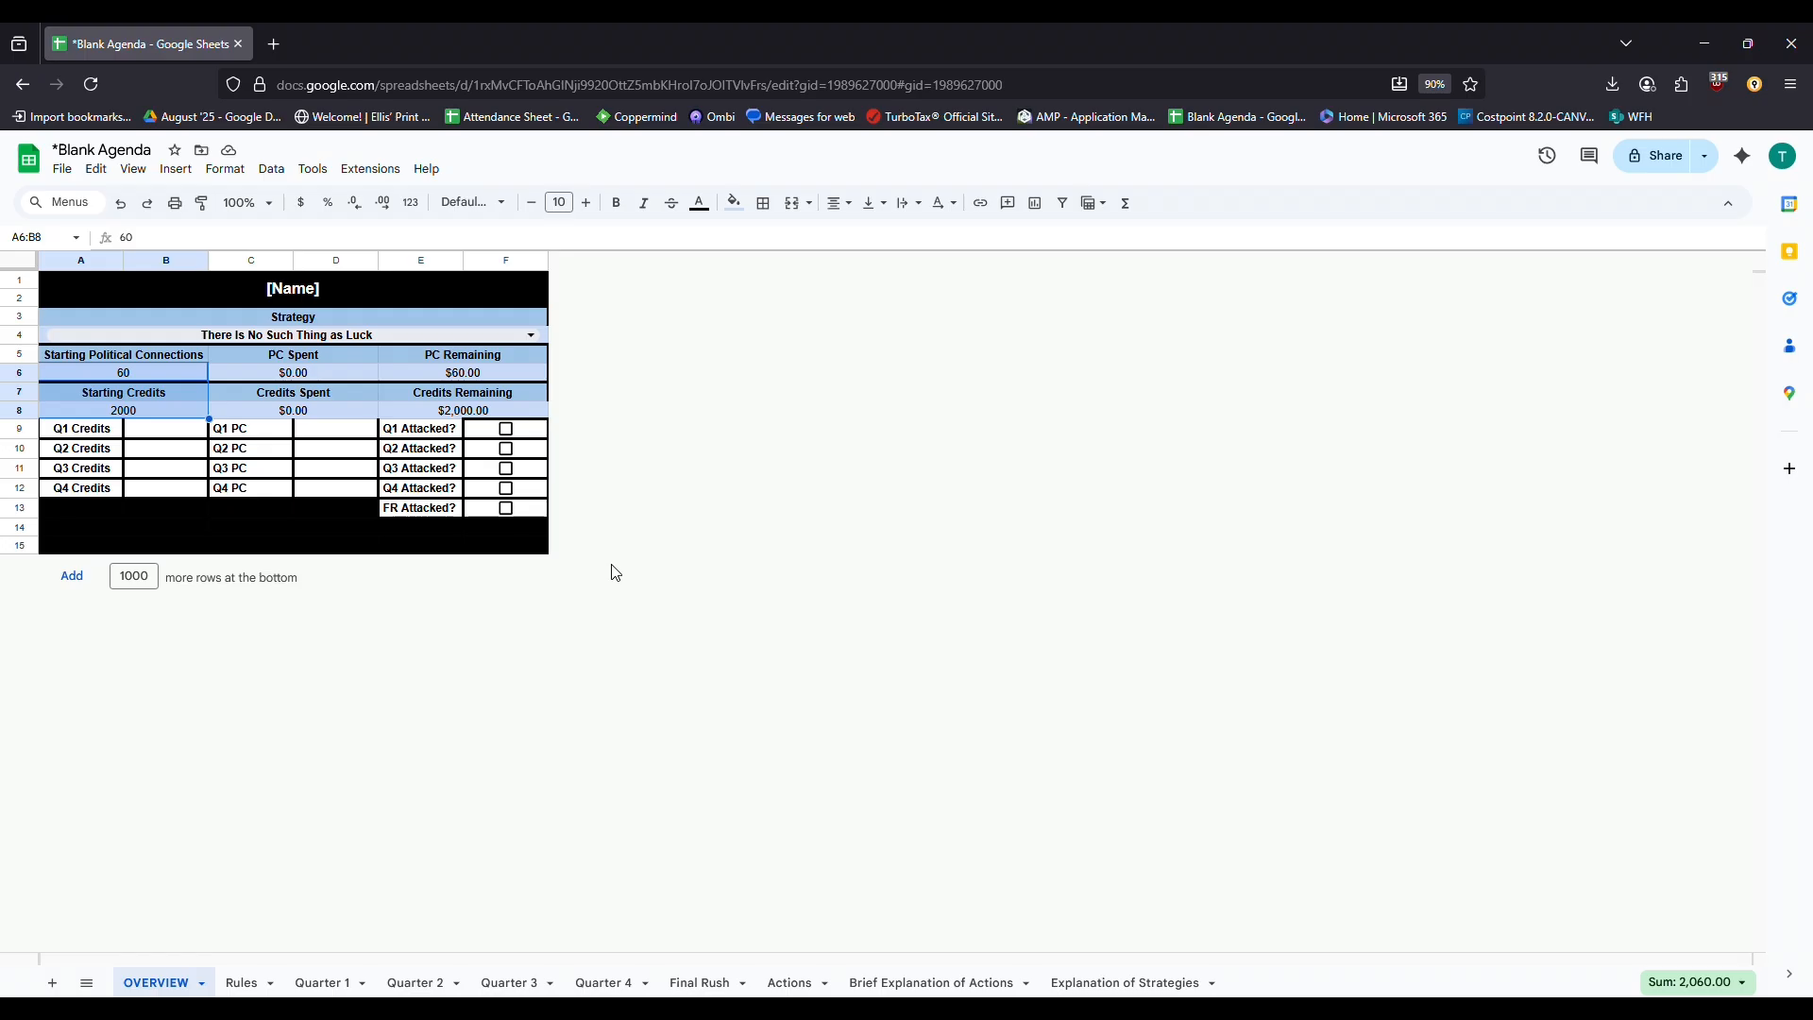
Review the Actions incumbency table and OVERVIEW's quarterly Attacked? checkboxes, ending on the Rules sheet
click(818, 987)
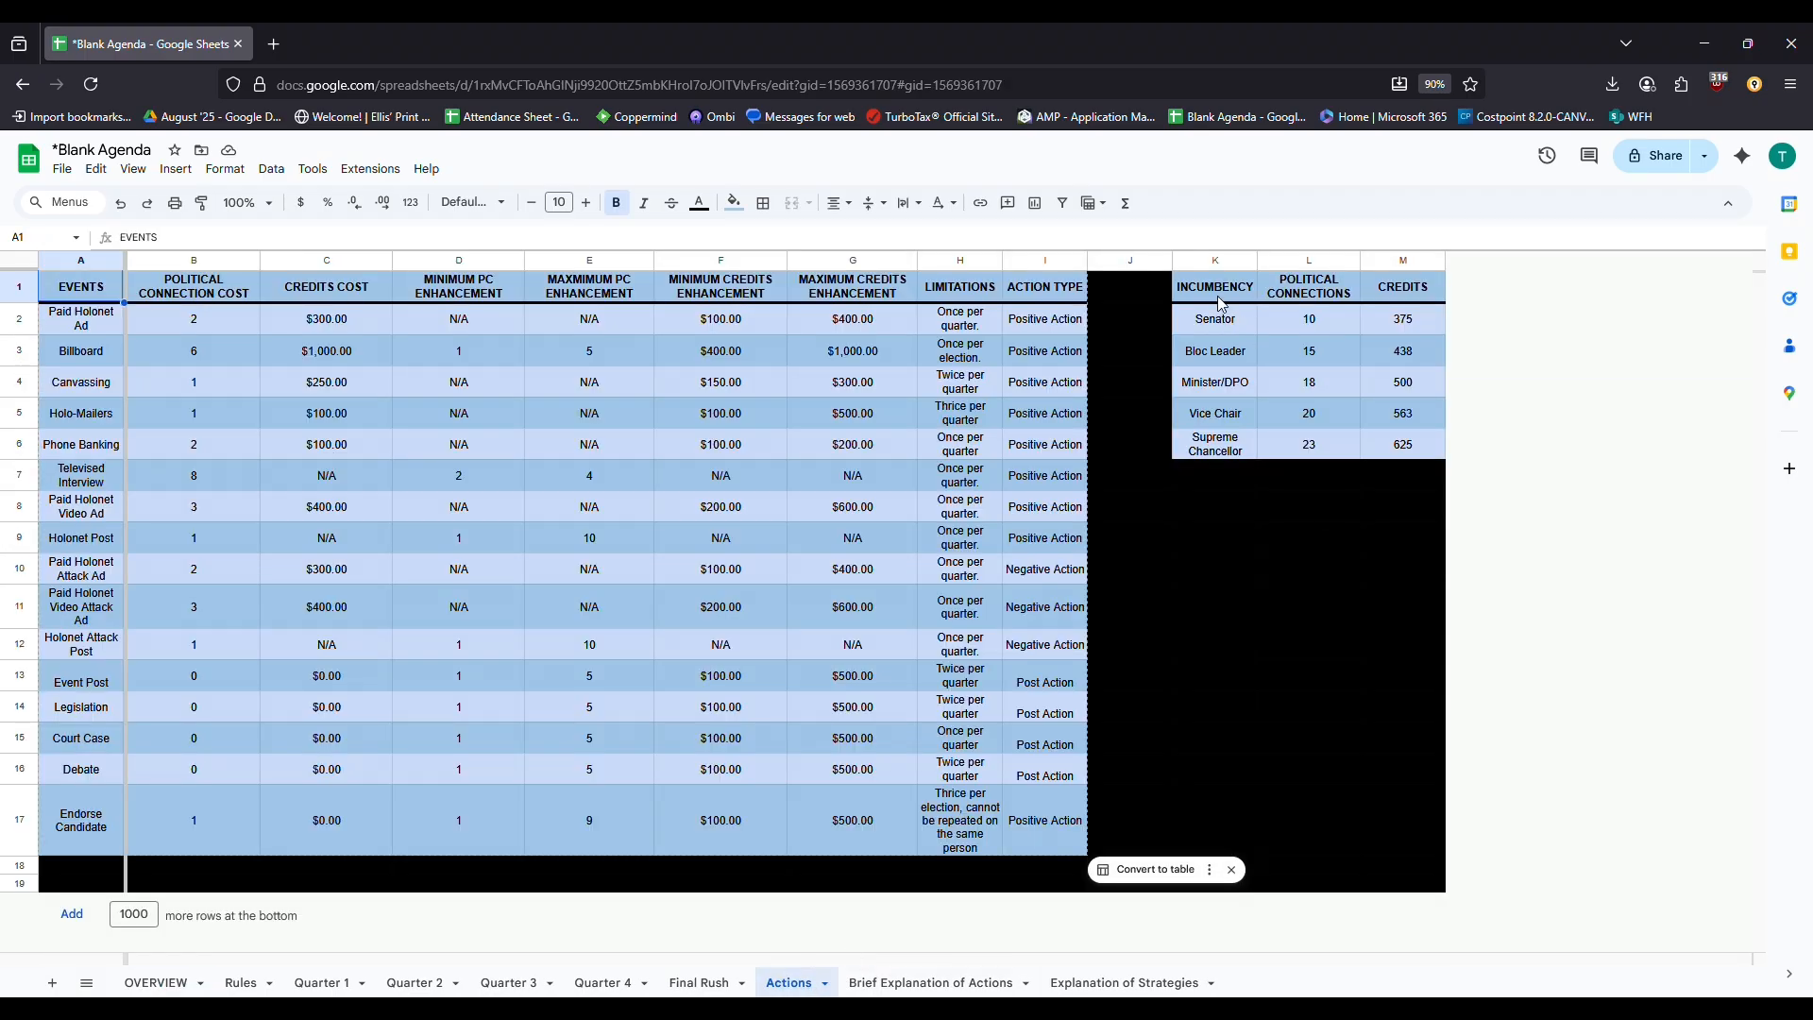
drag(1218, 300, 1405, 450)
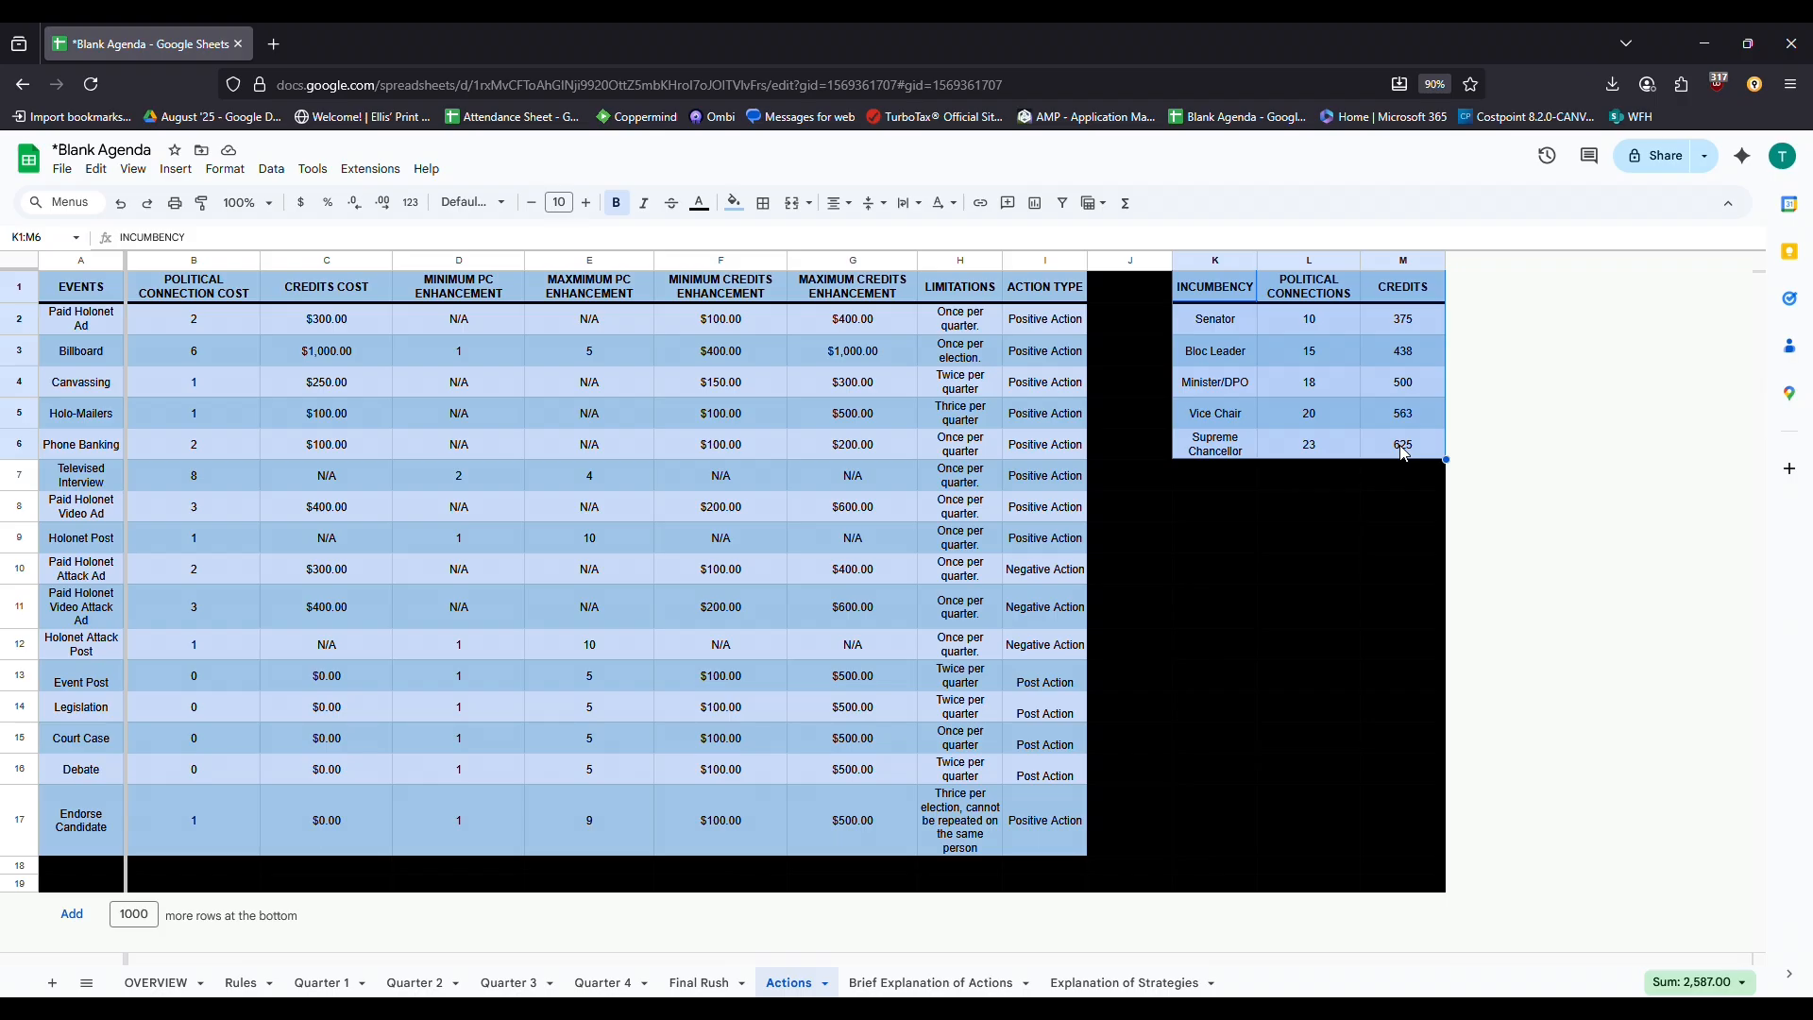
click(164, 983)
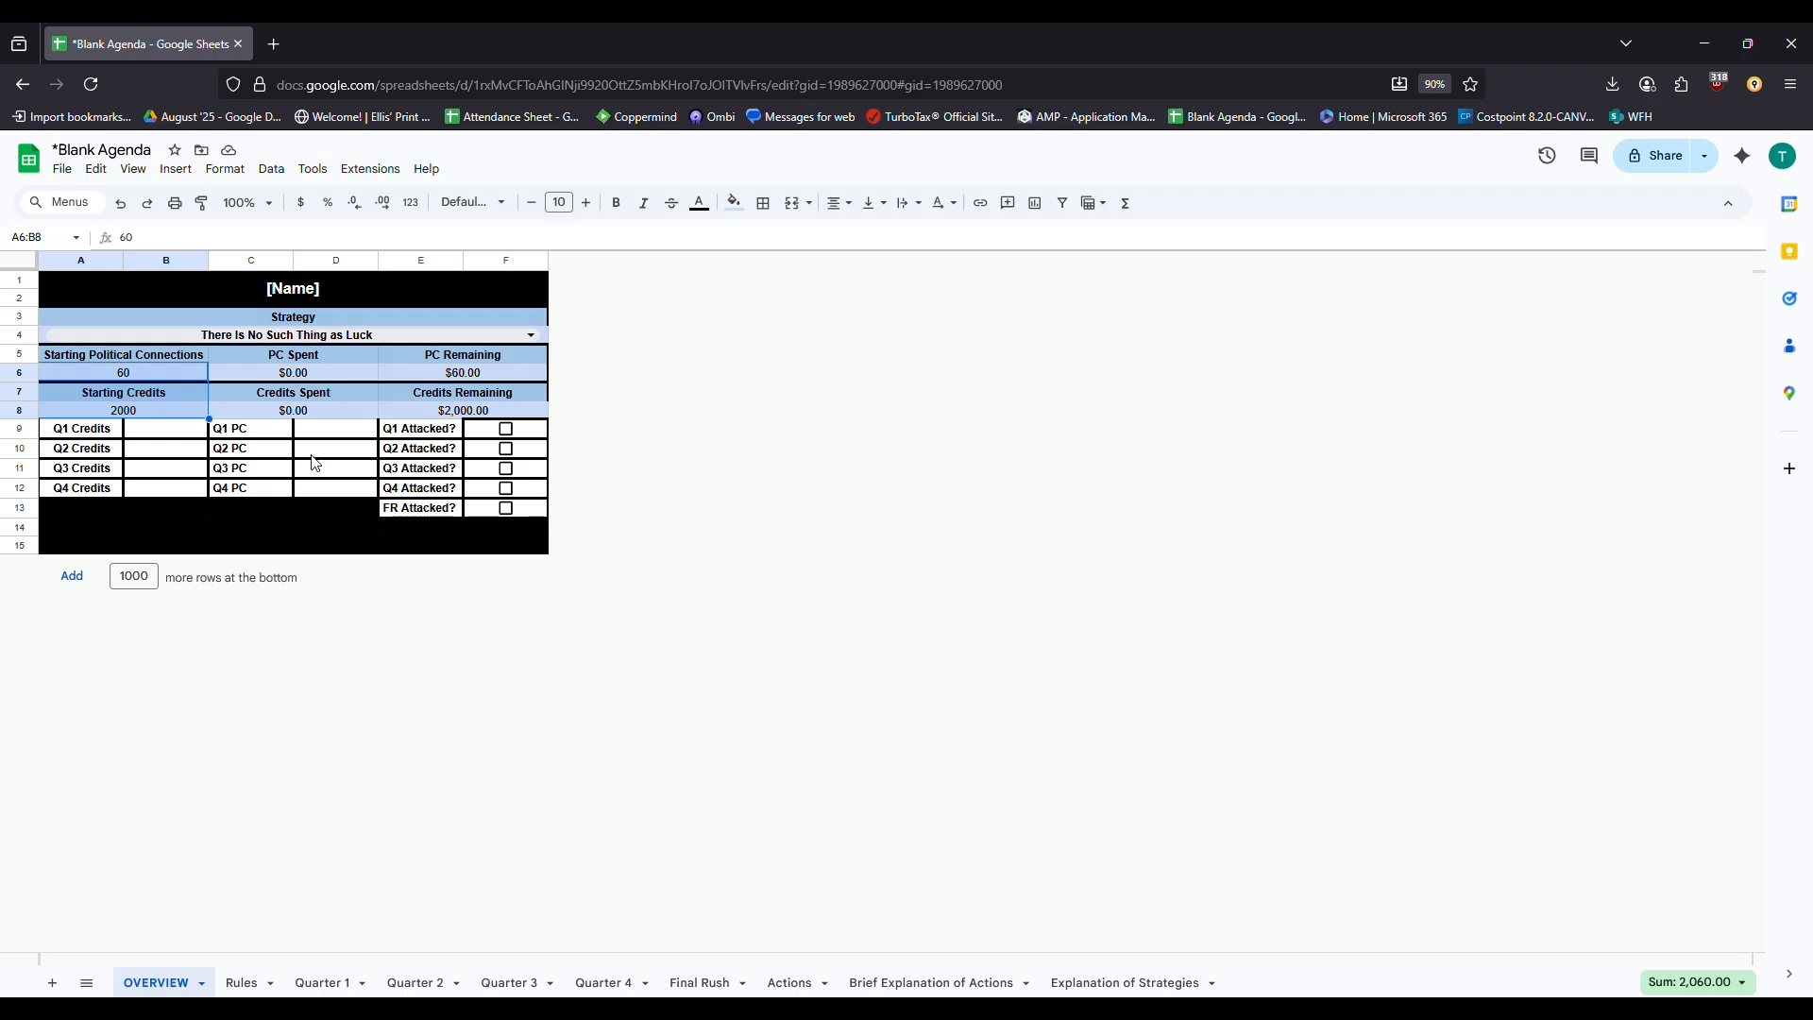
drag(392, 436, 749, 548)
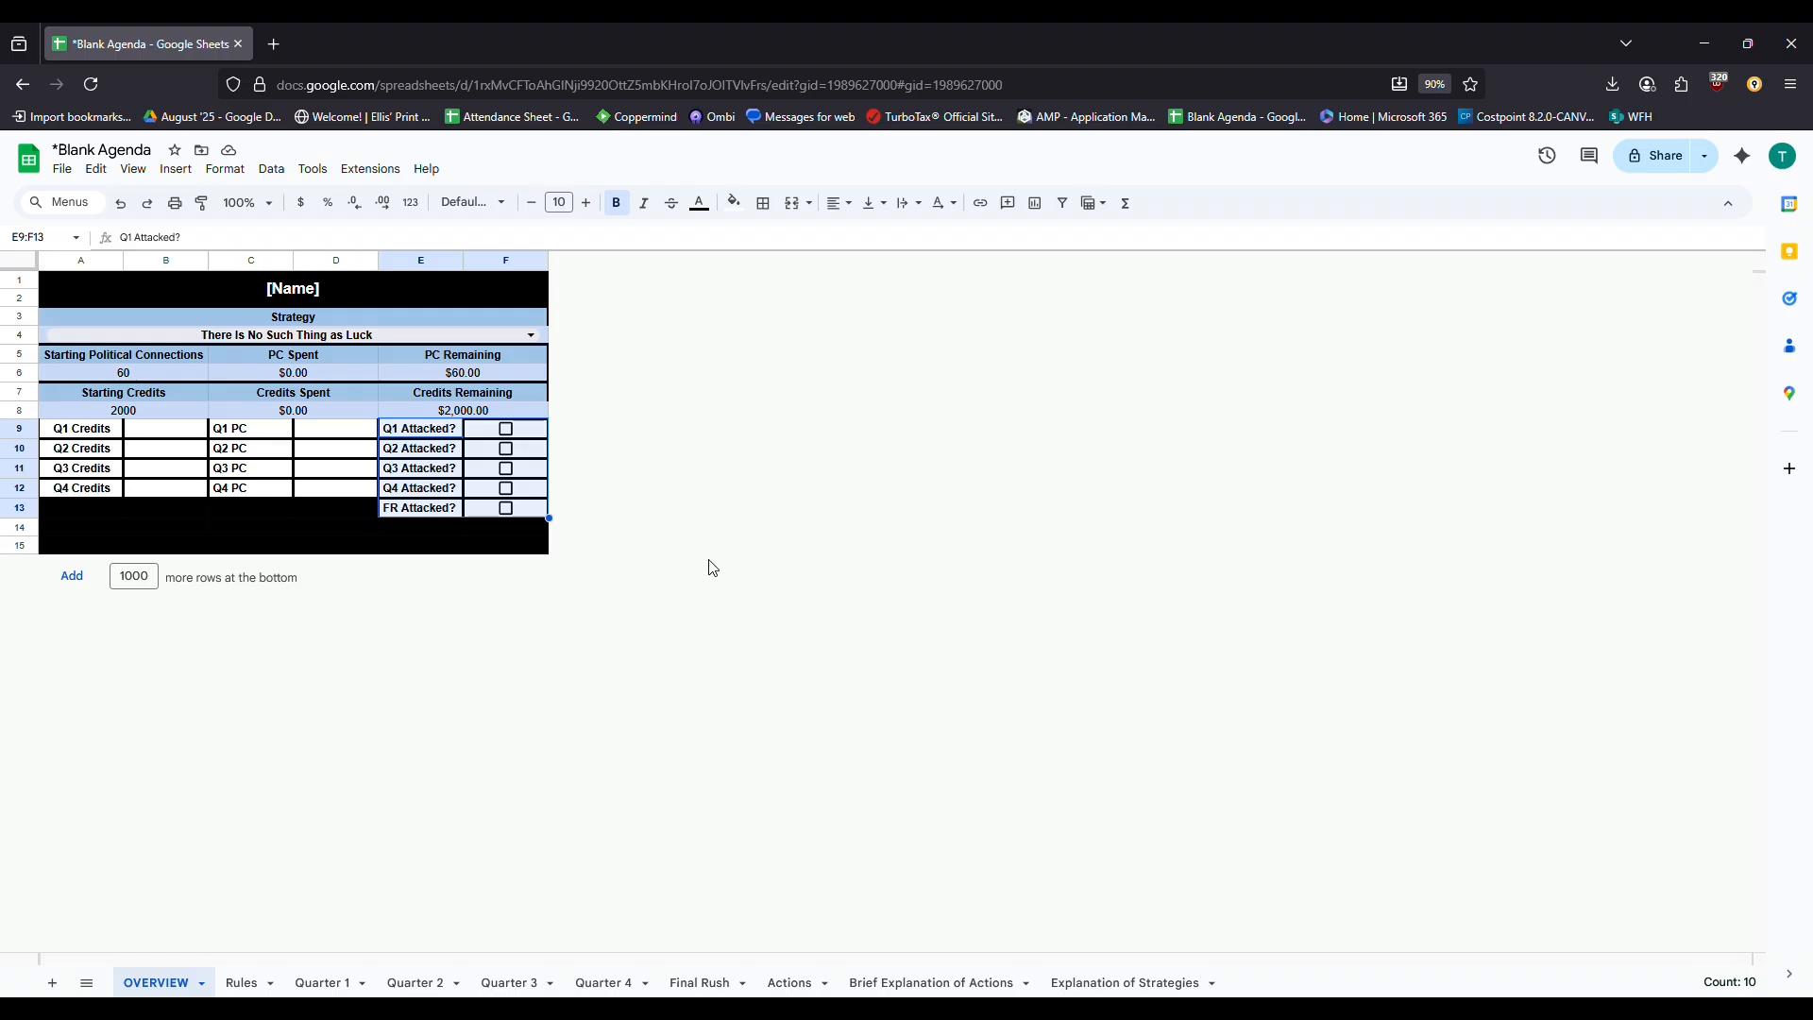
drag(457, 515, 505, 515)
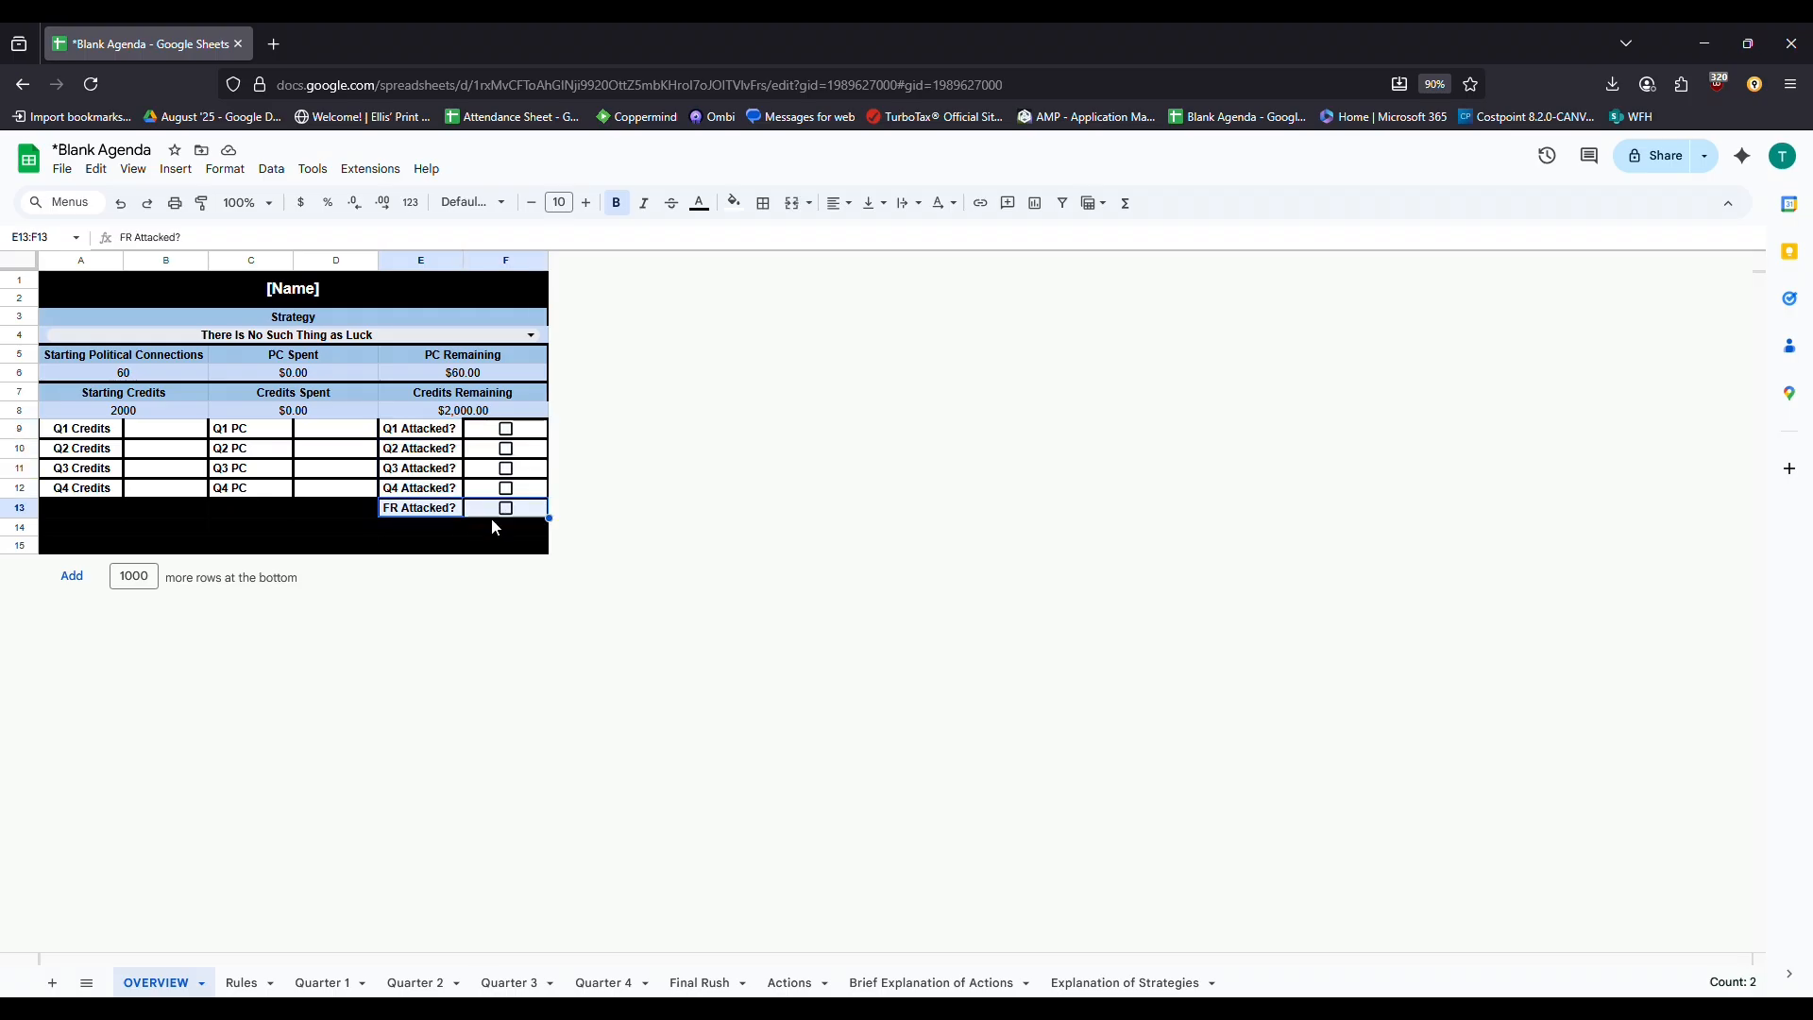
click(248, 984)
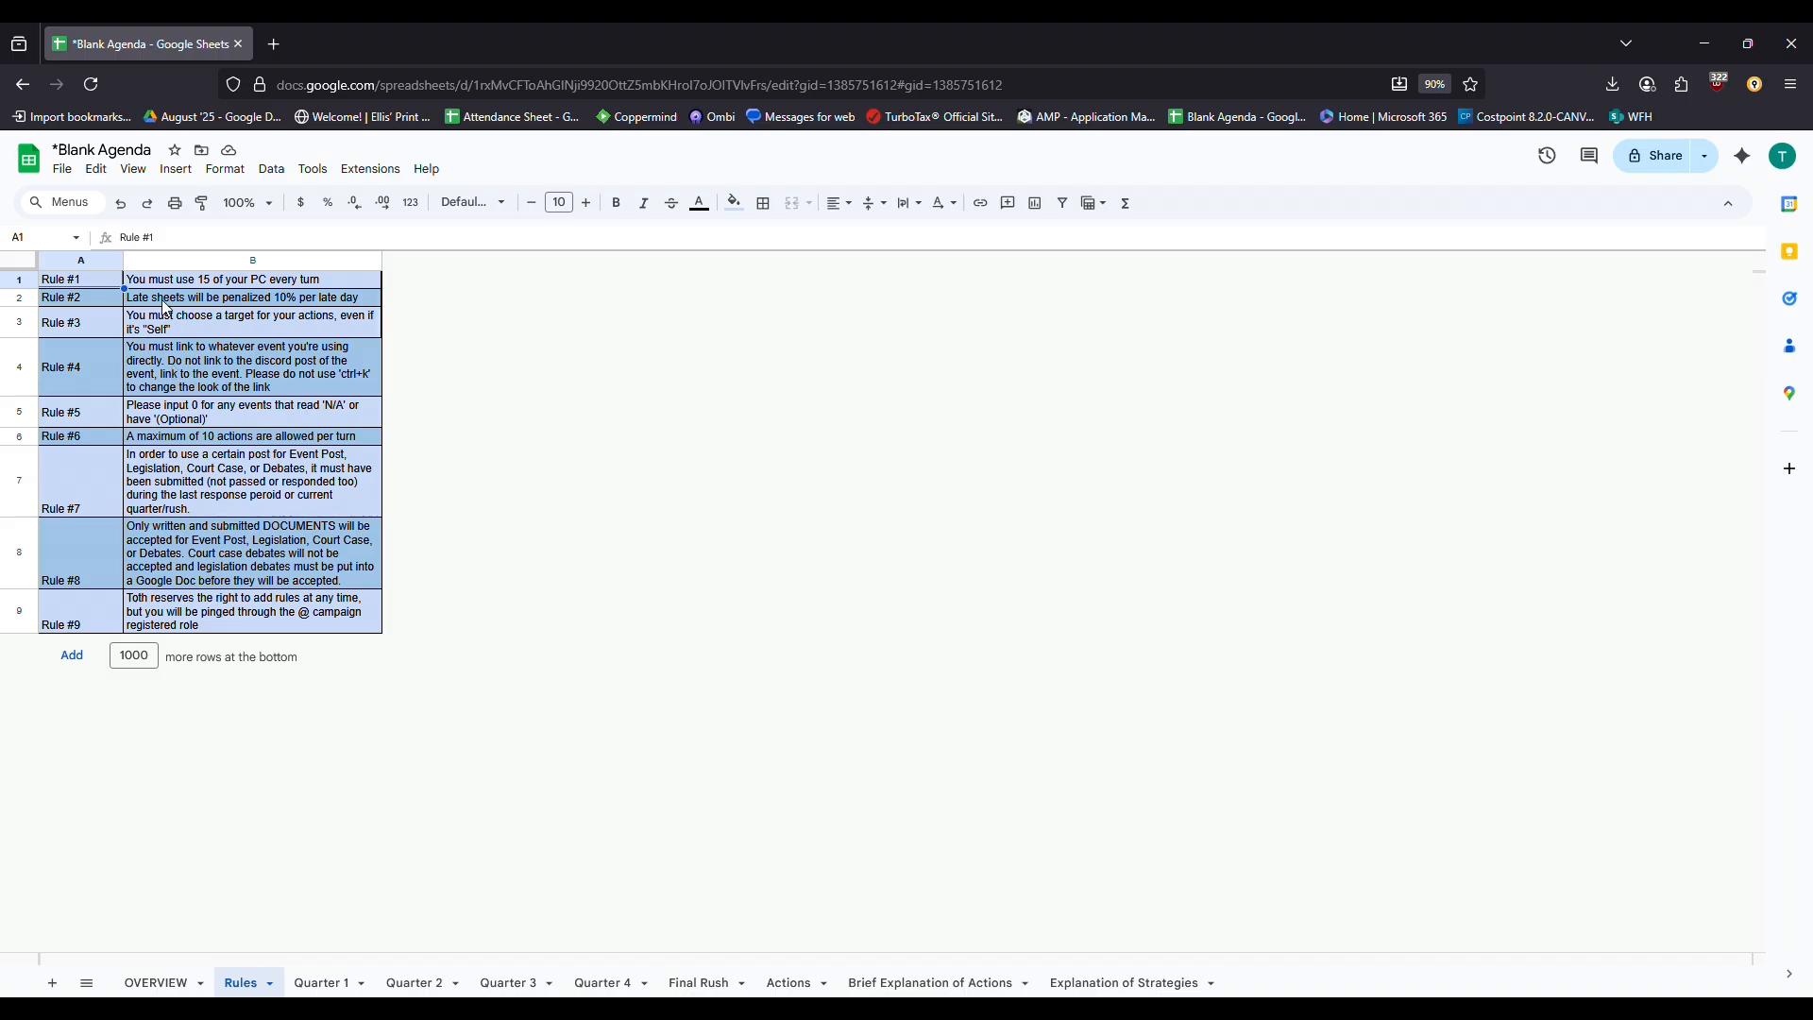
Read Rules #1 and #2, then move to the Quarter 1 sheet
drag(116, 283, 140, 288)
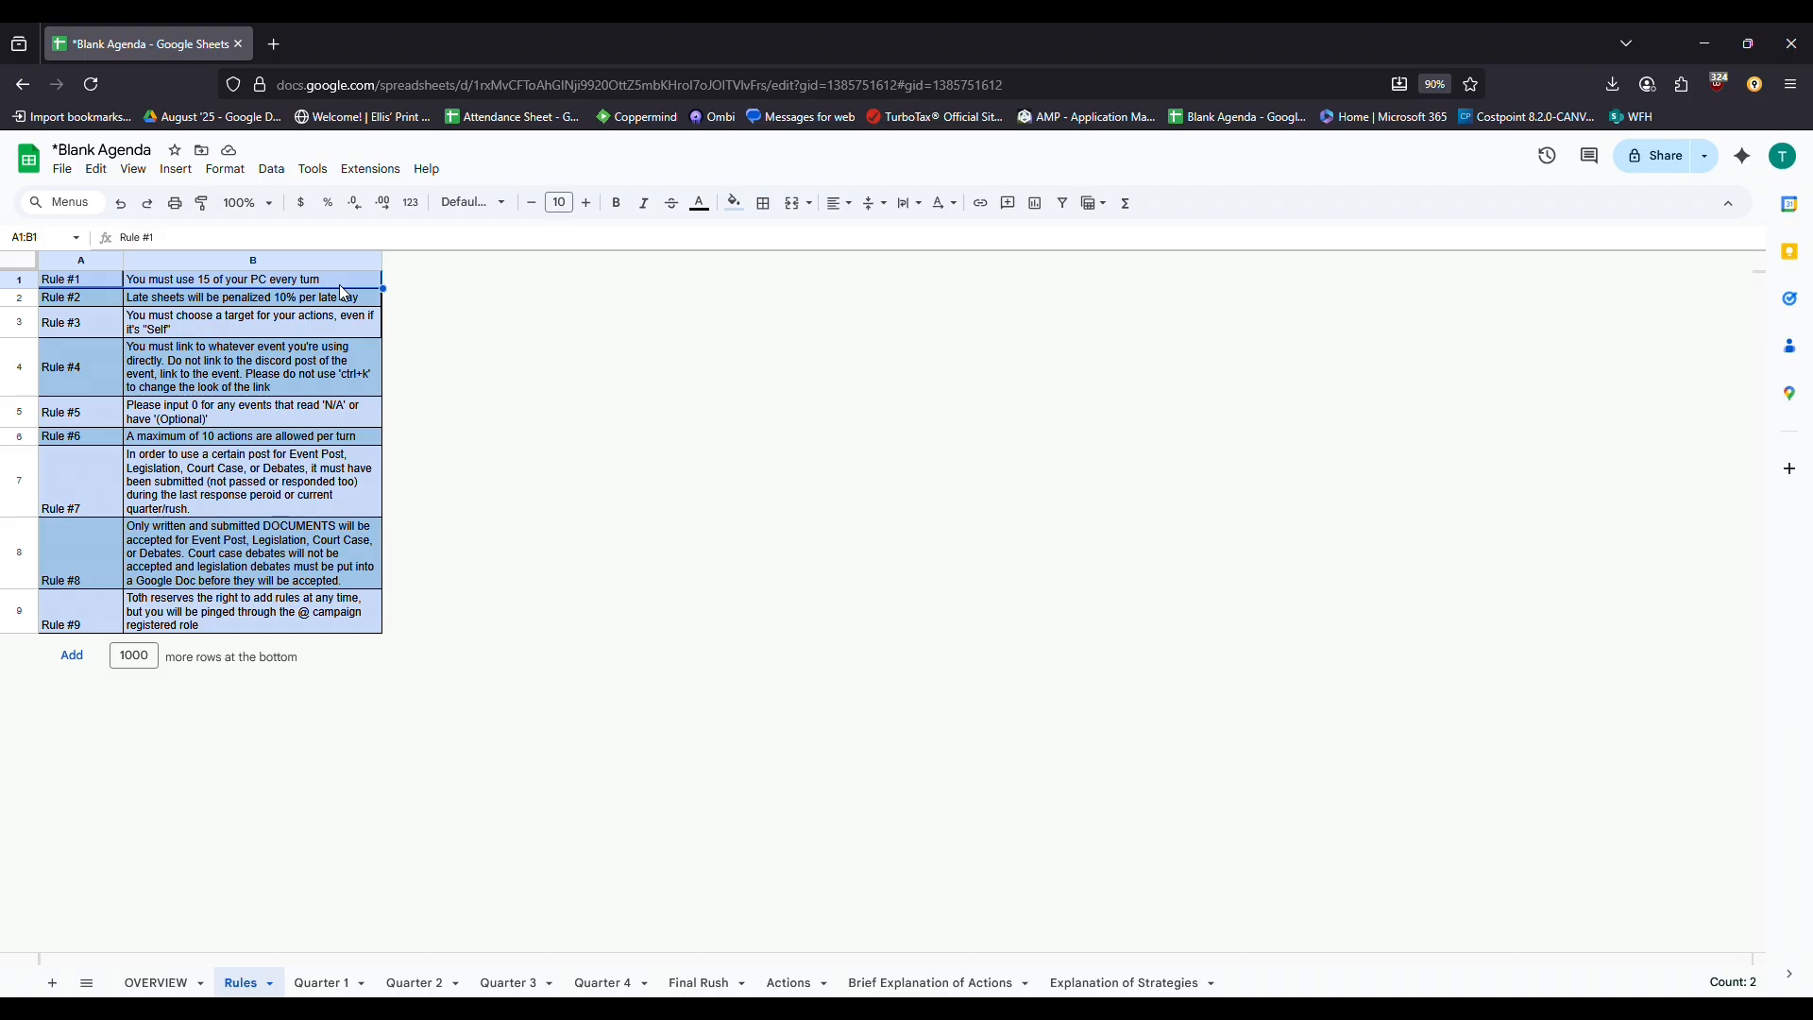
drag(46, 295, 312, 296)
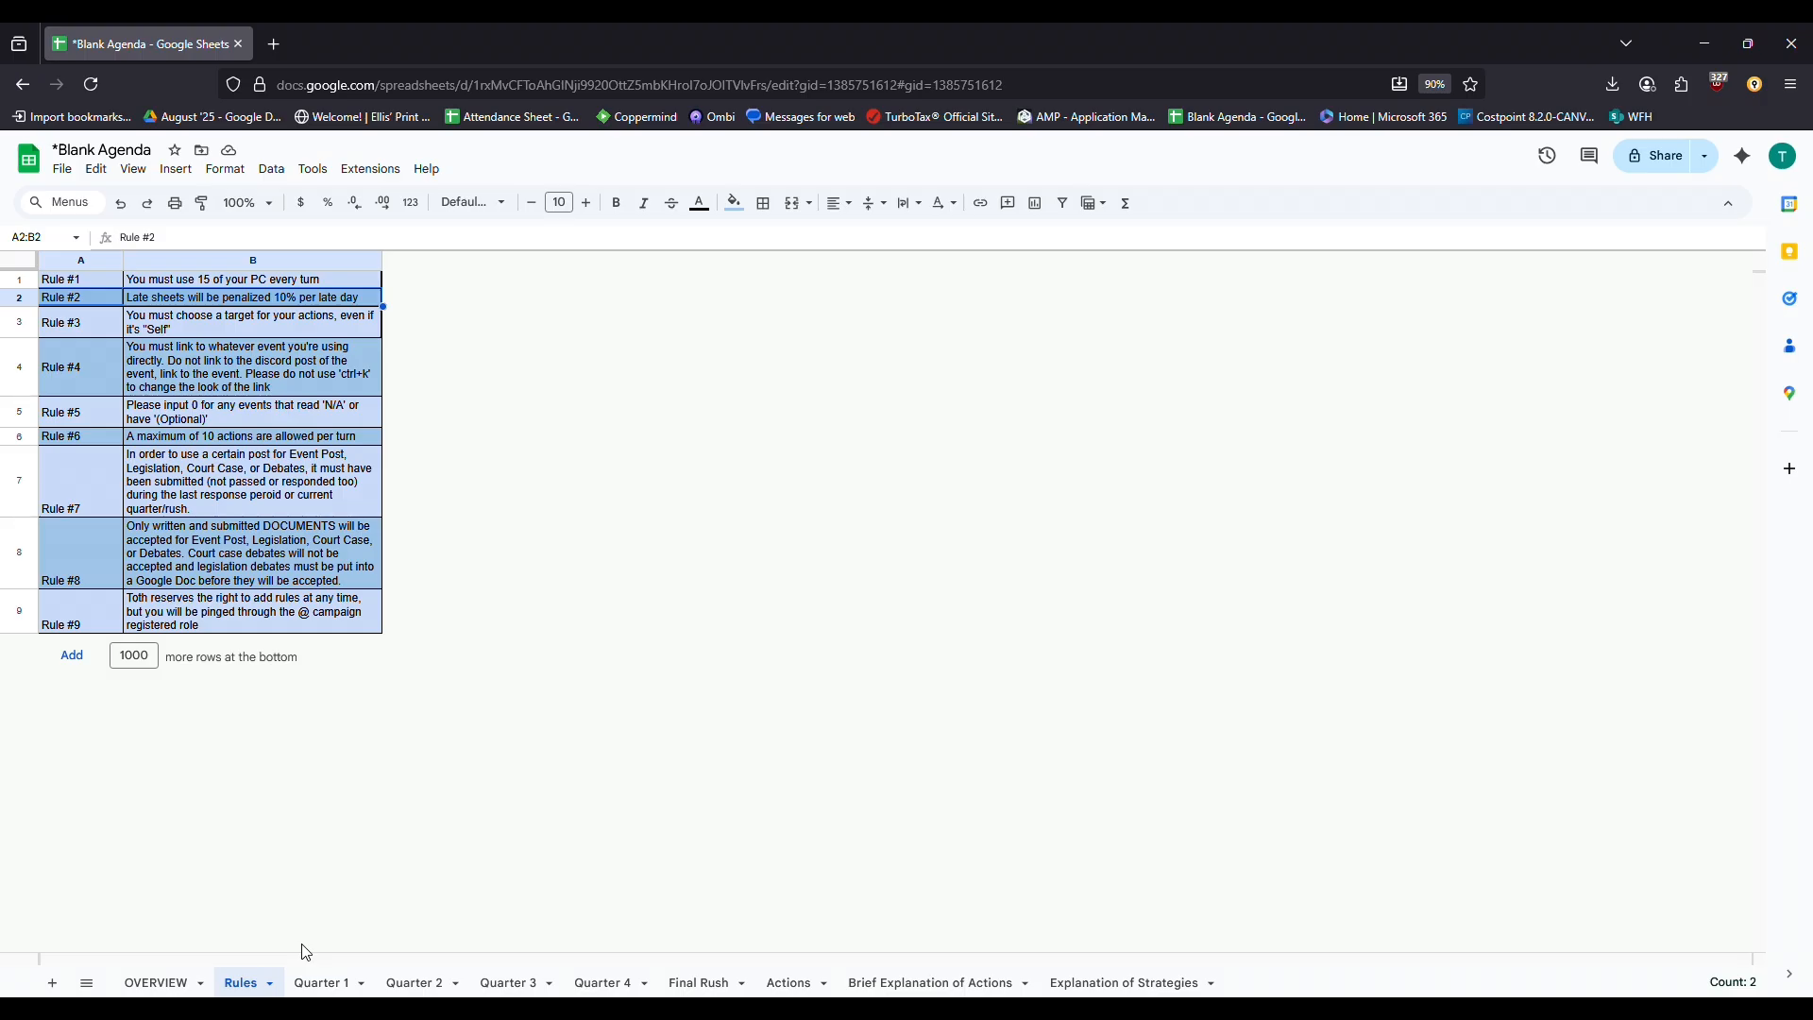
click(341, 980)
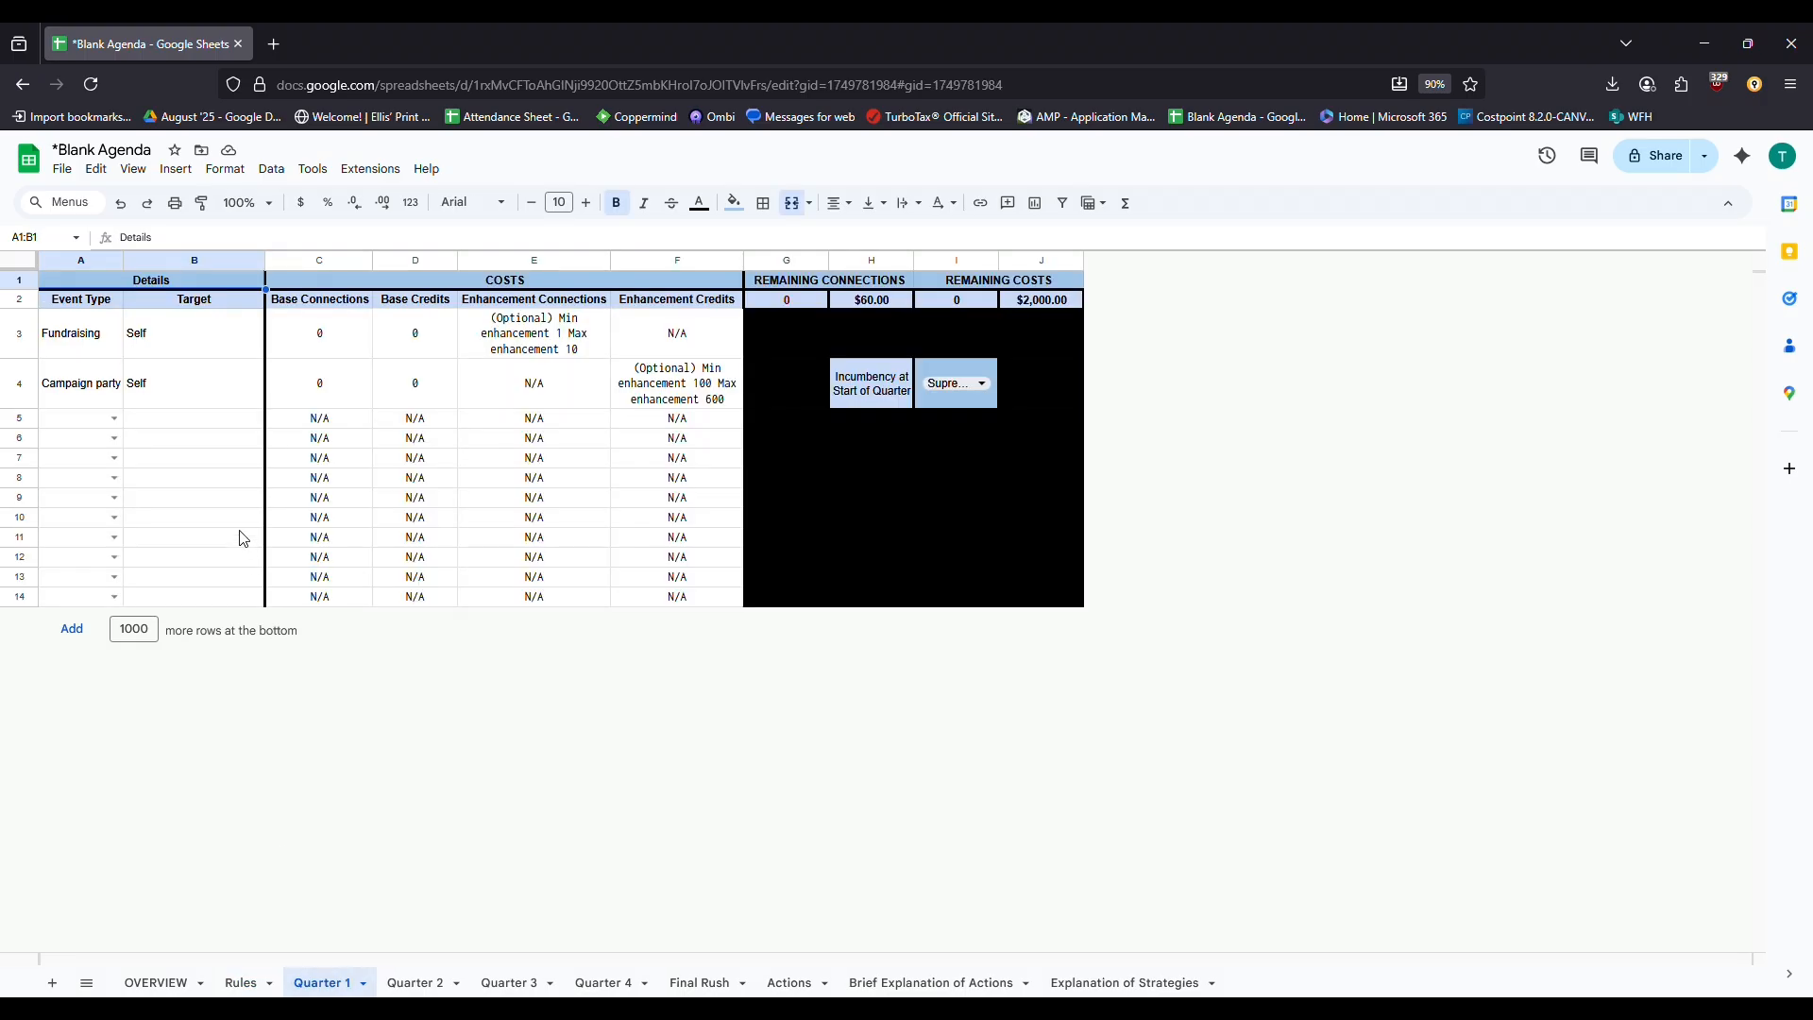
drag(99, 332, 213, 375)
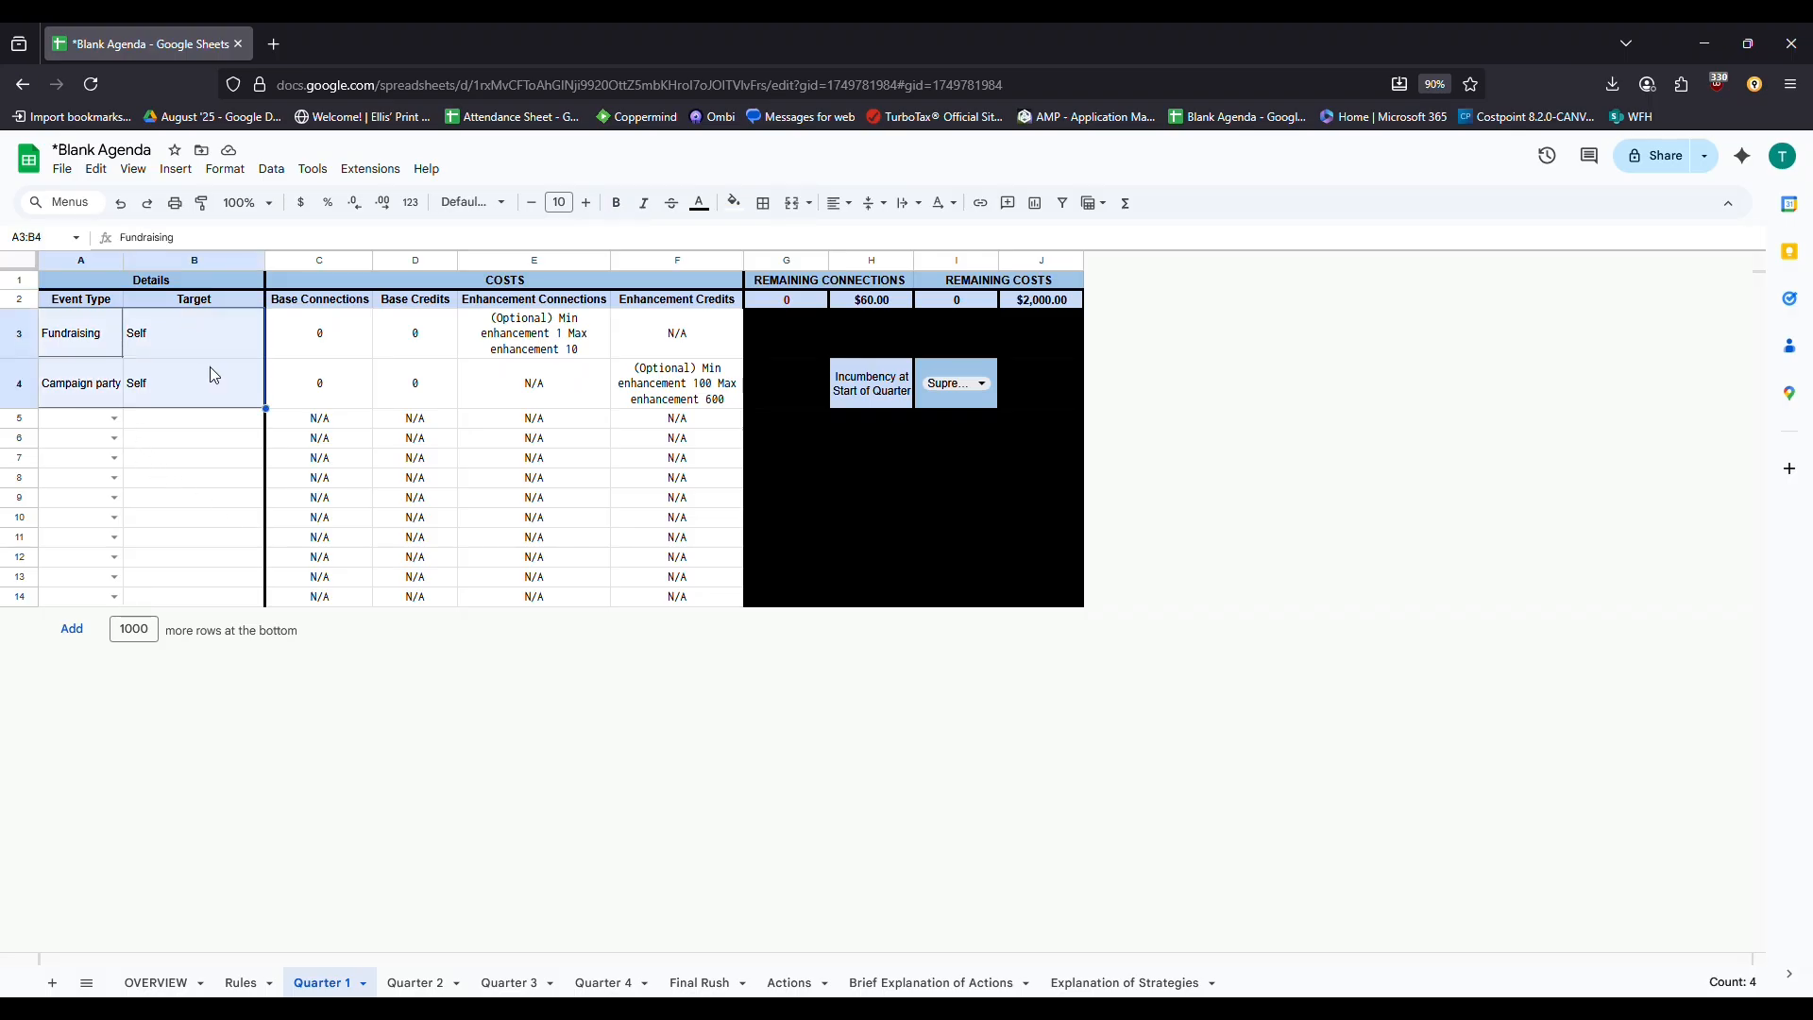
drag(337, 334, 704, 385)
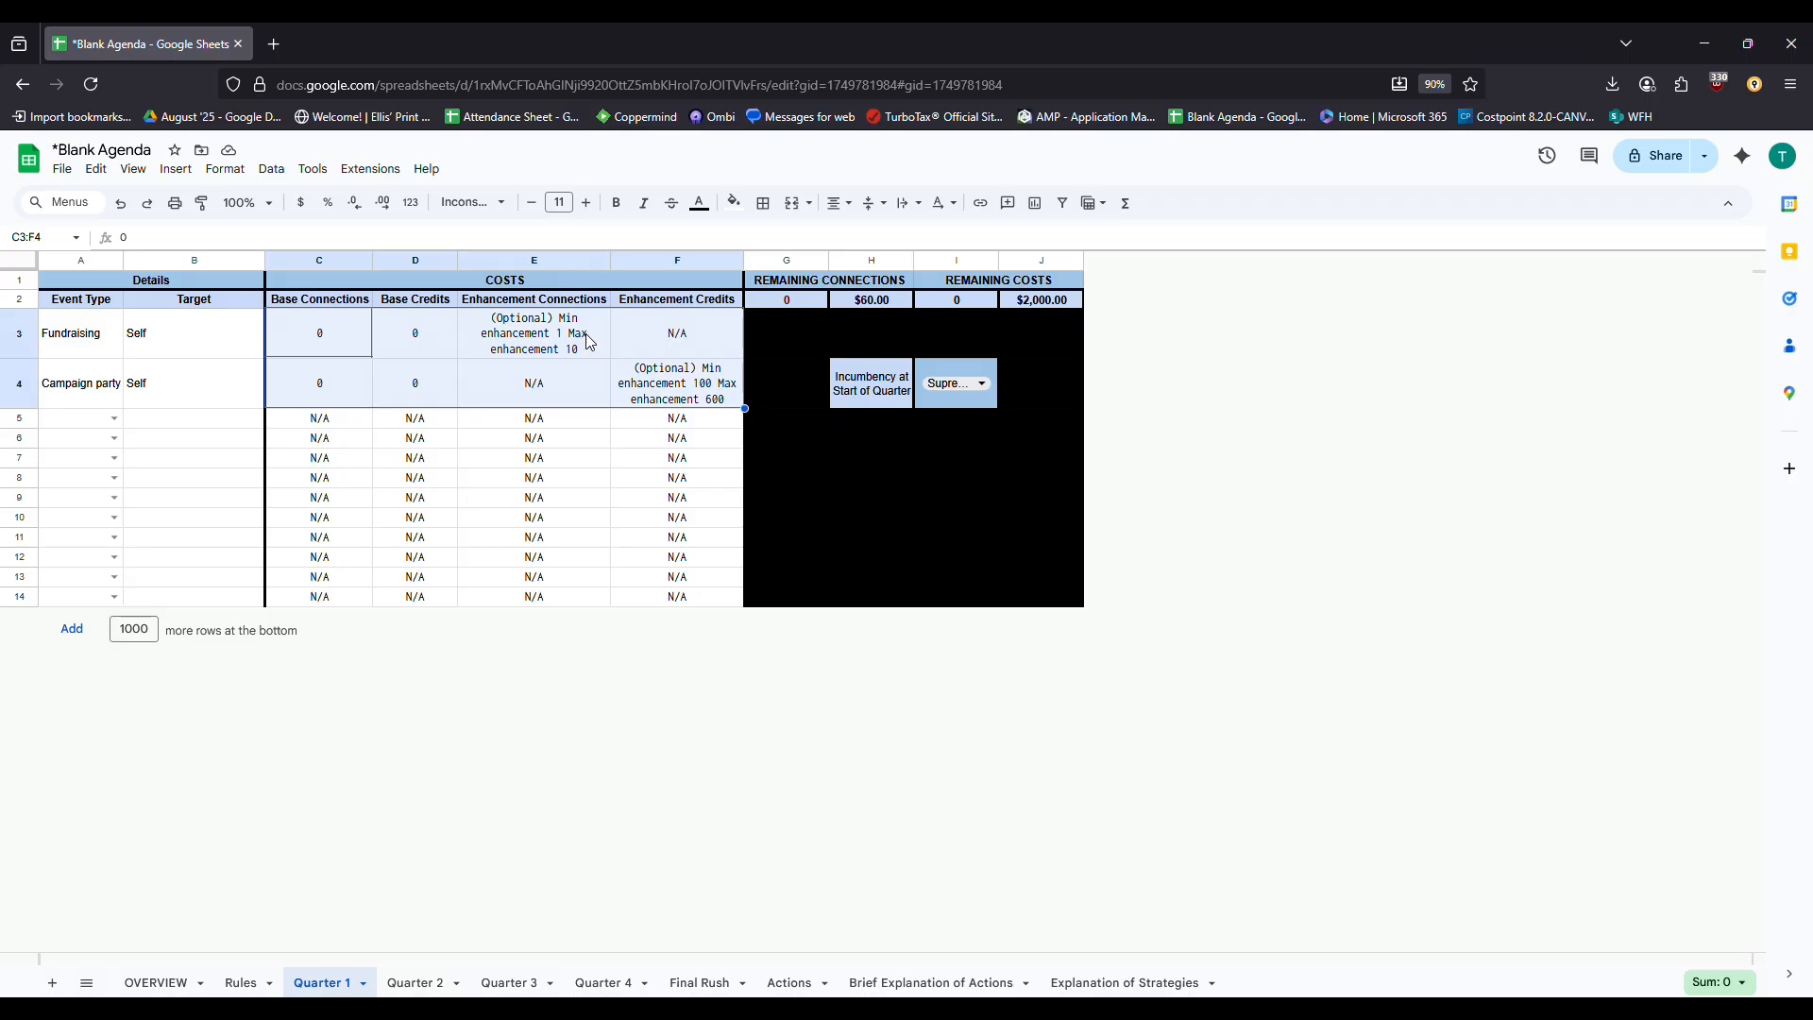
click(588, 342)
click(649, 382)
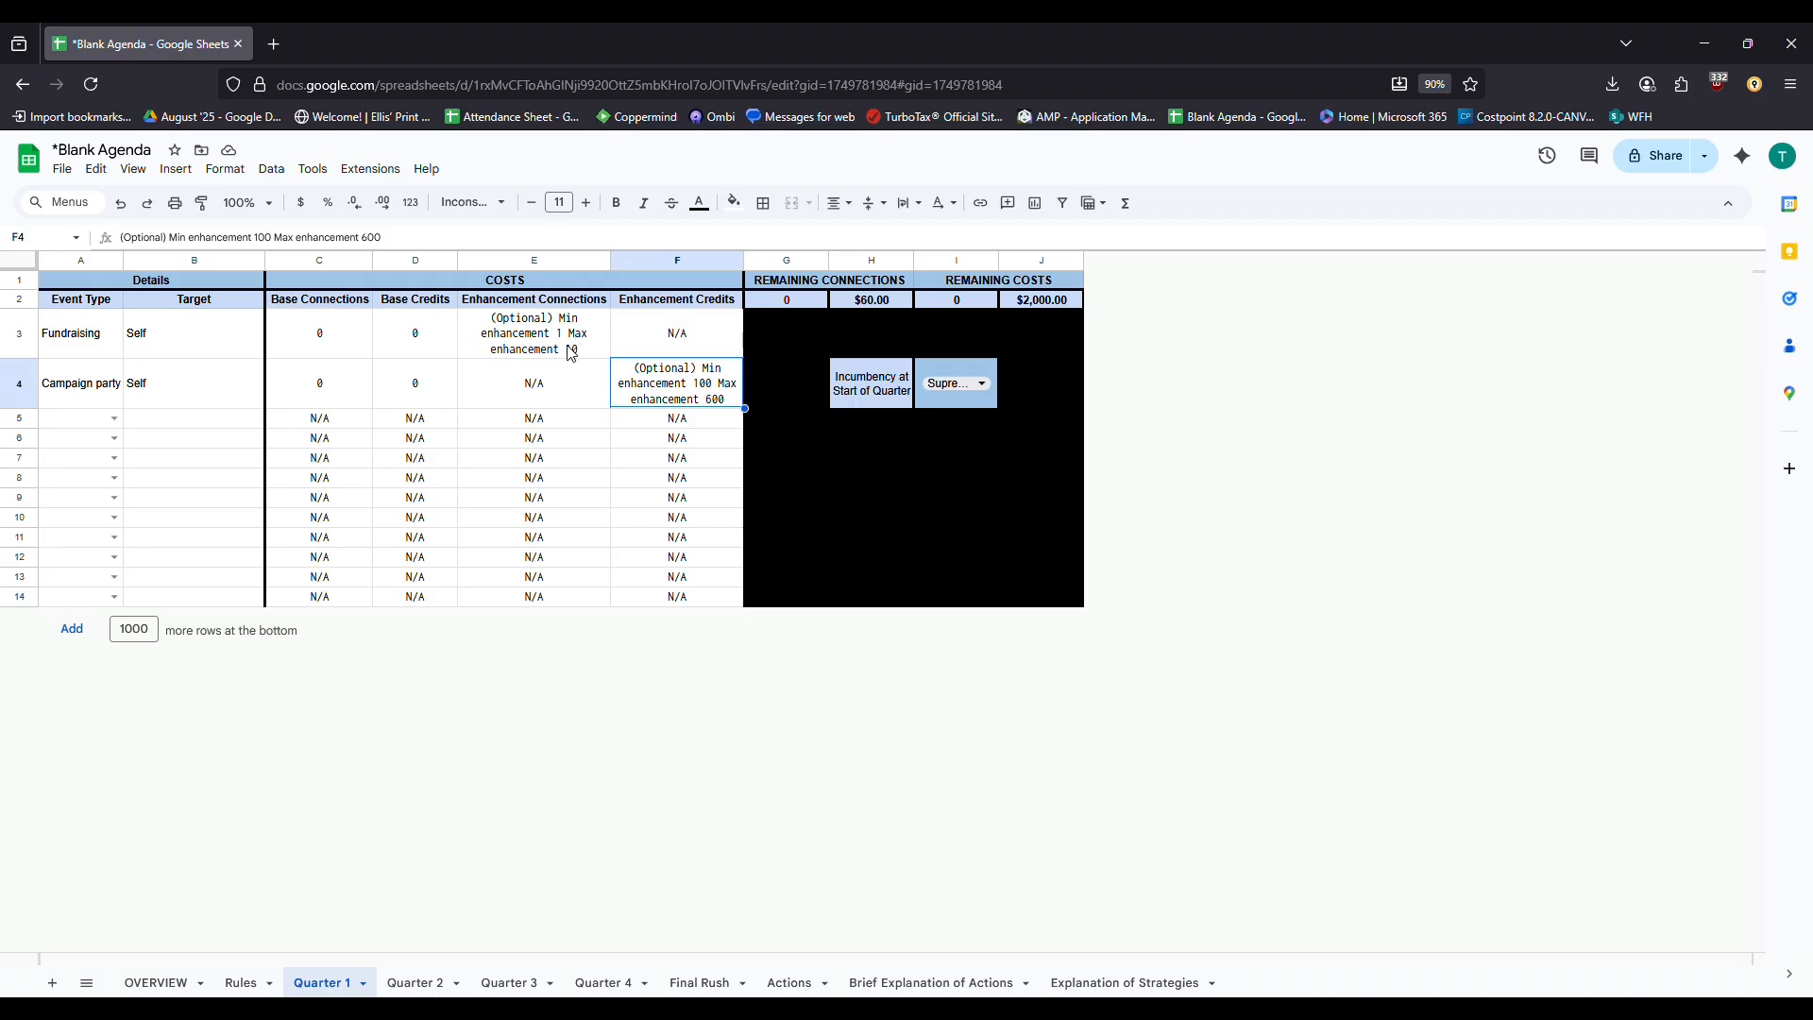
Undo a stray 0 entered in the Campaign party's enhancement credits cell
text(0)
key(Return)
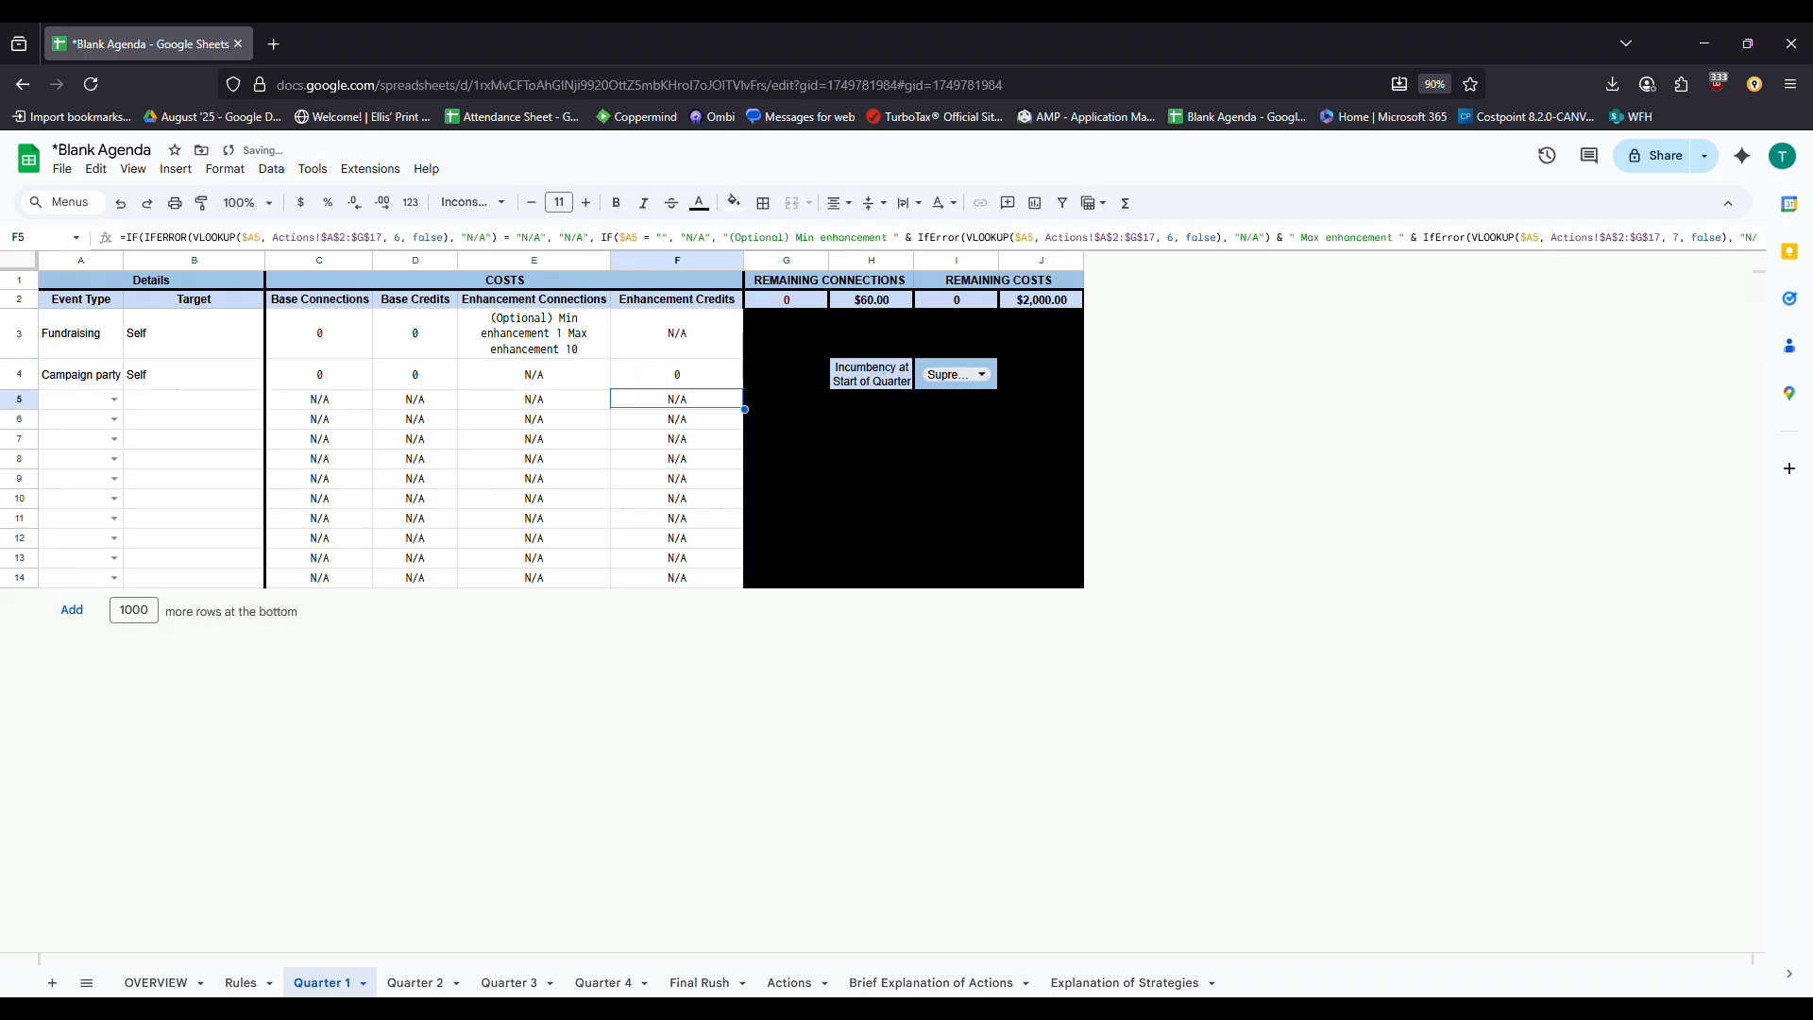
key(ctrl+z)
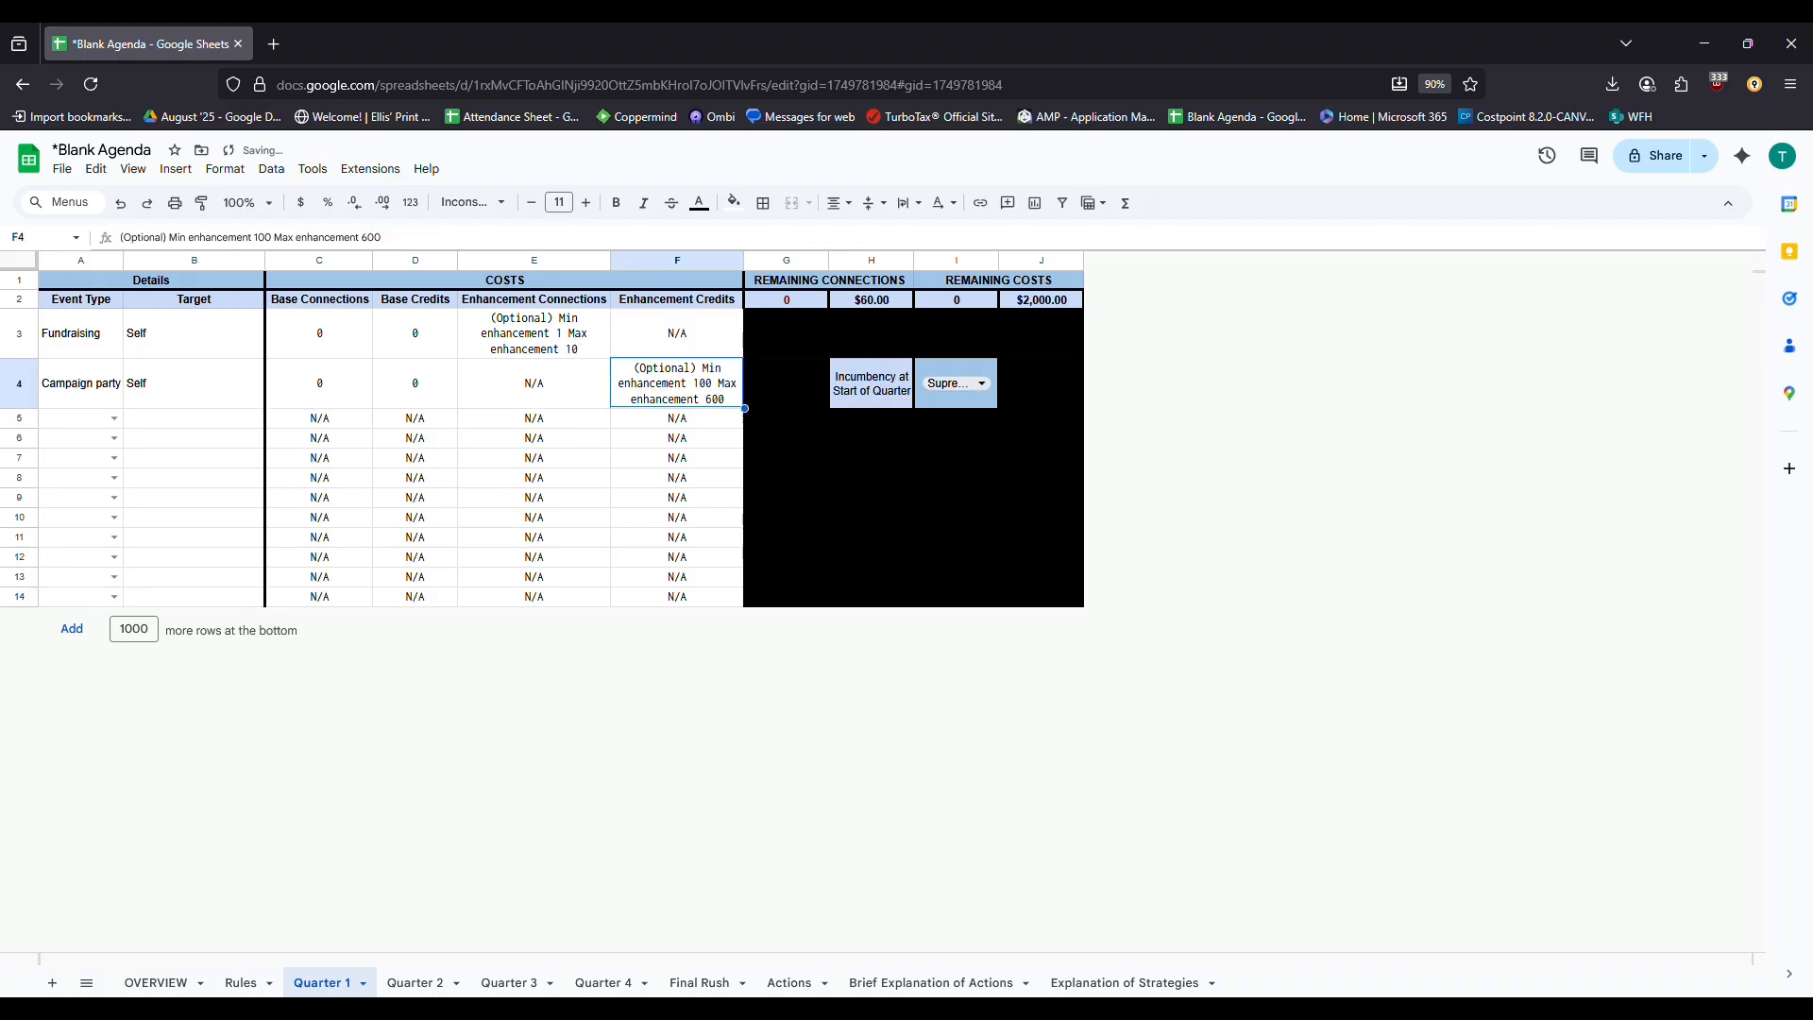
click(533, 333)
click(533, 383)
click(534, 333)
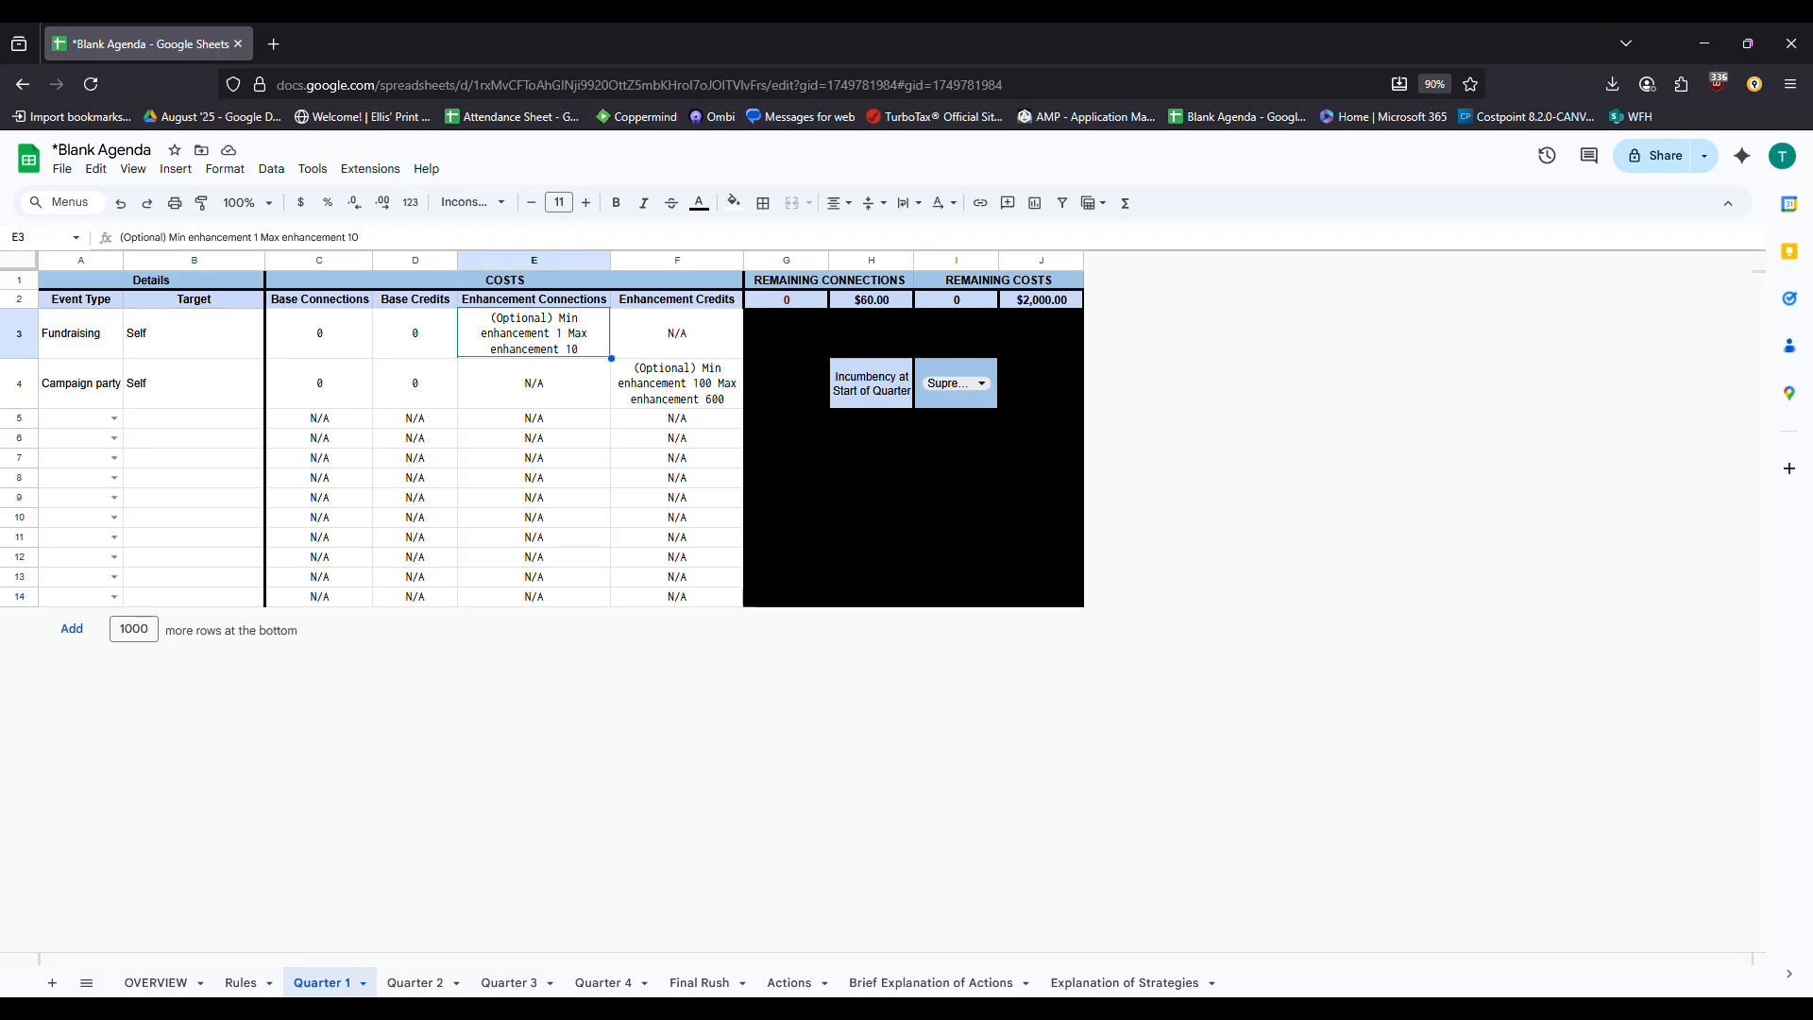
Enter 10 Fundraising enhancement connections and 600 Campaign party enhancement credits, leaving $1,400.00 remaining
text(10)
key(Return)
key(Right)
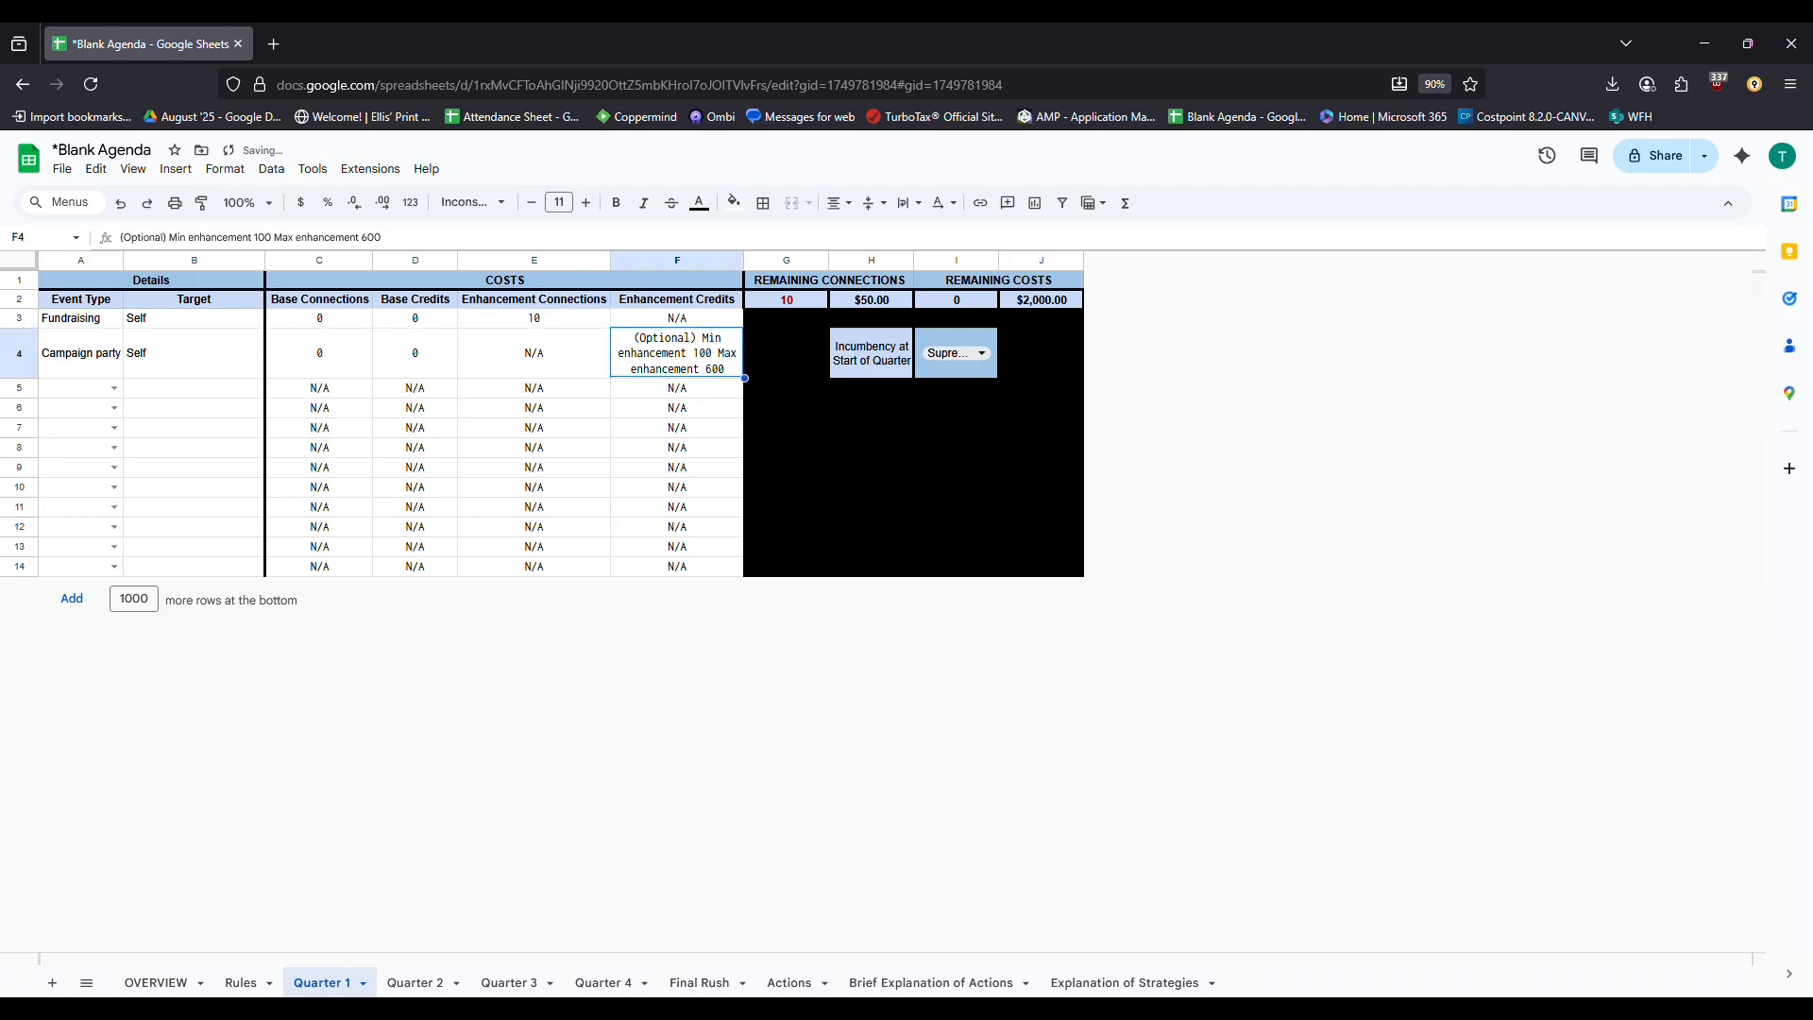
text(600)
key(Return)
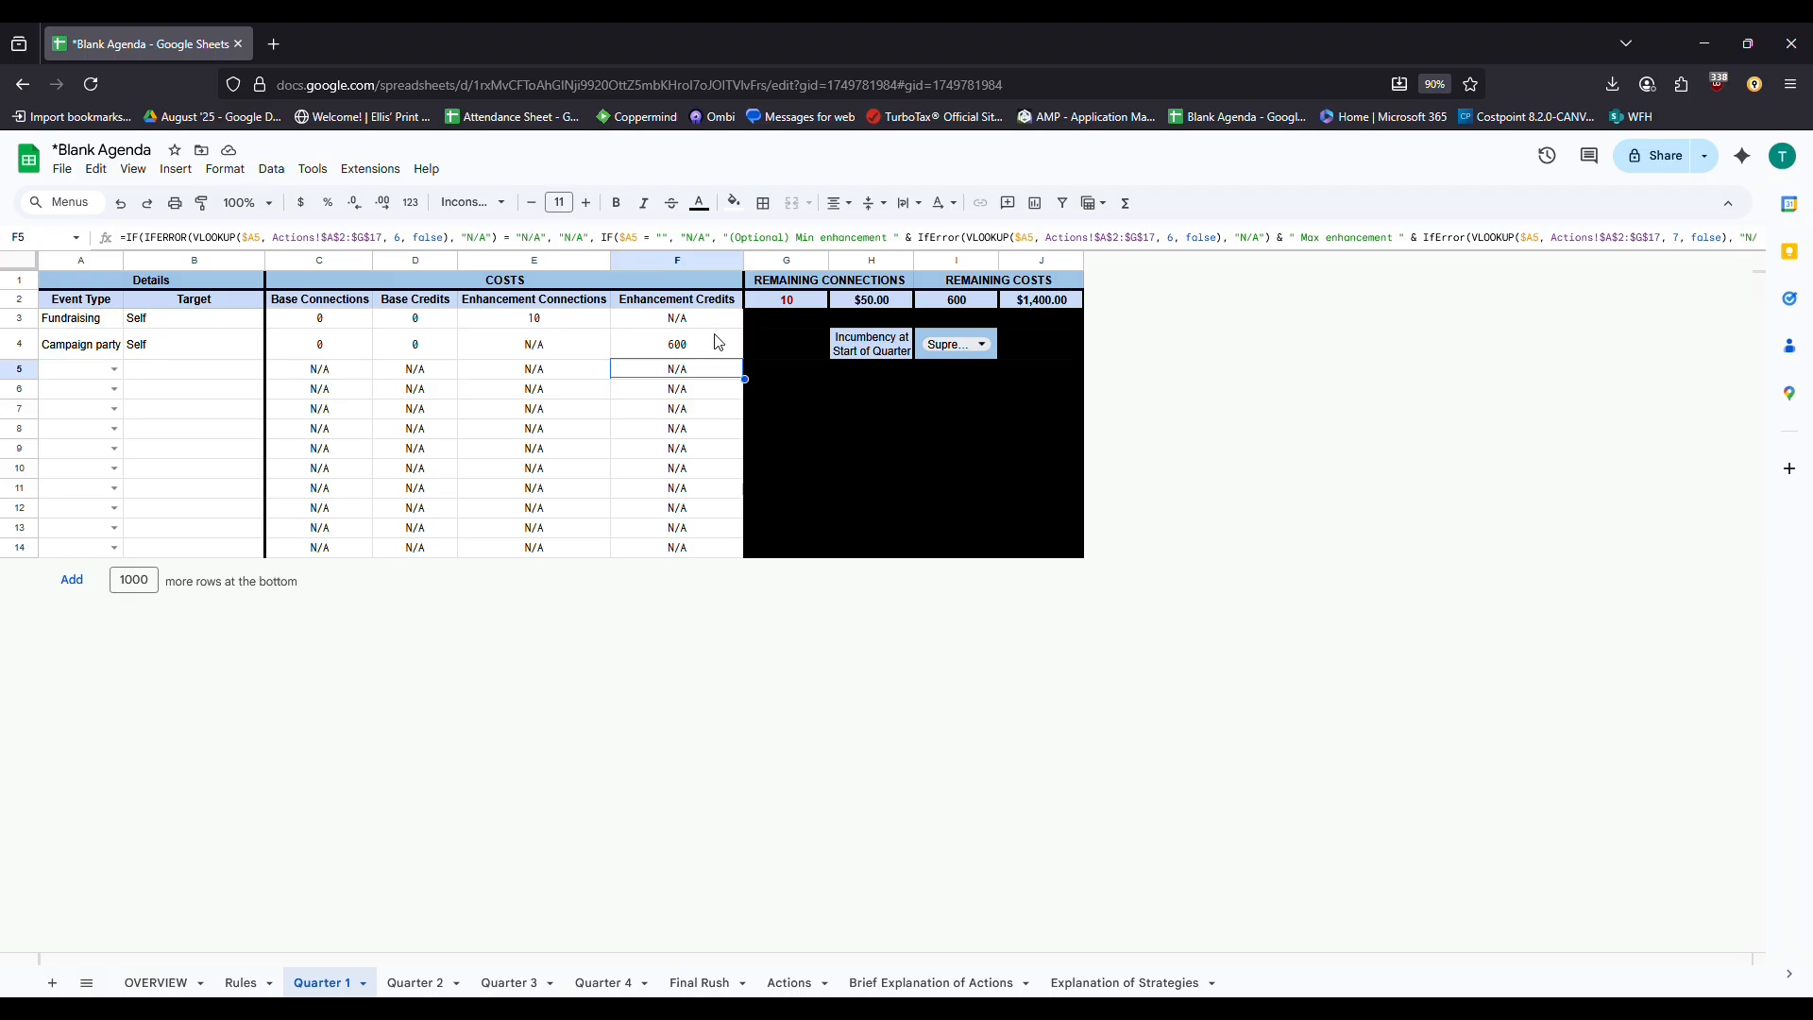
click(651, 344)
click(571, 322)
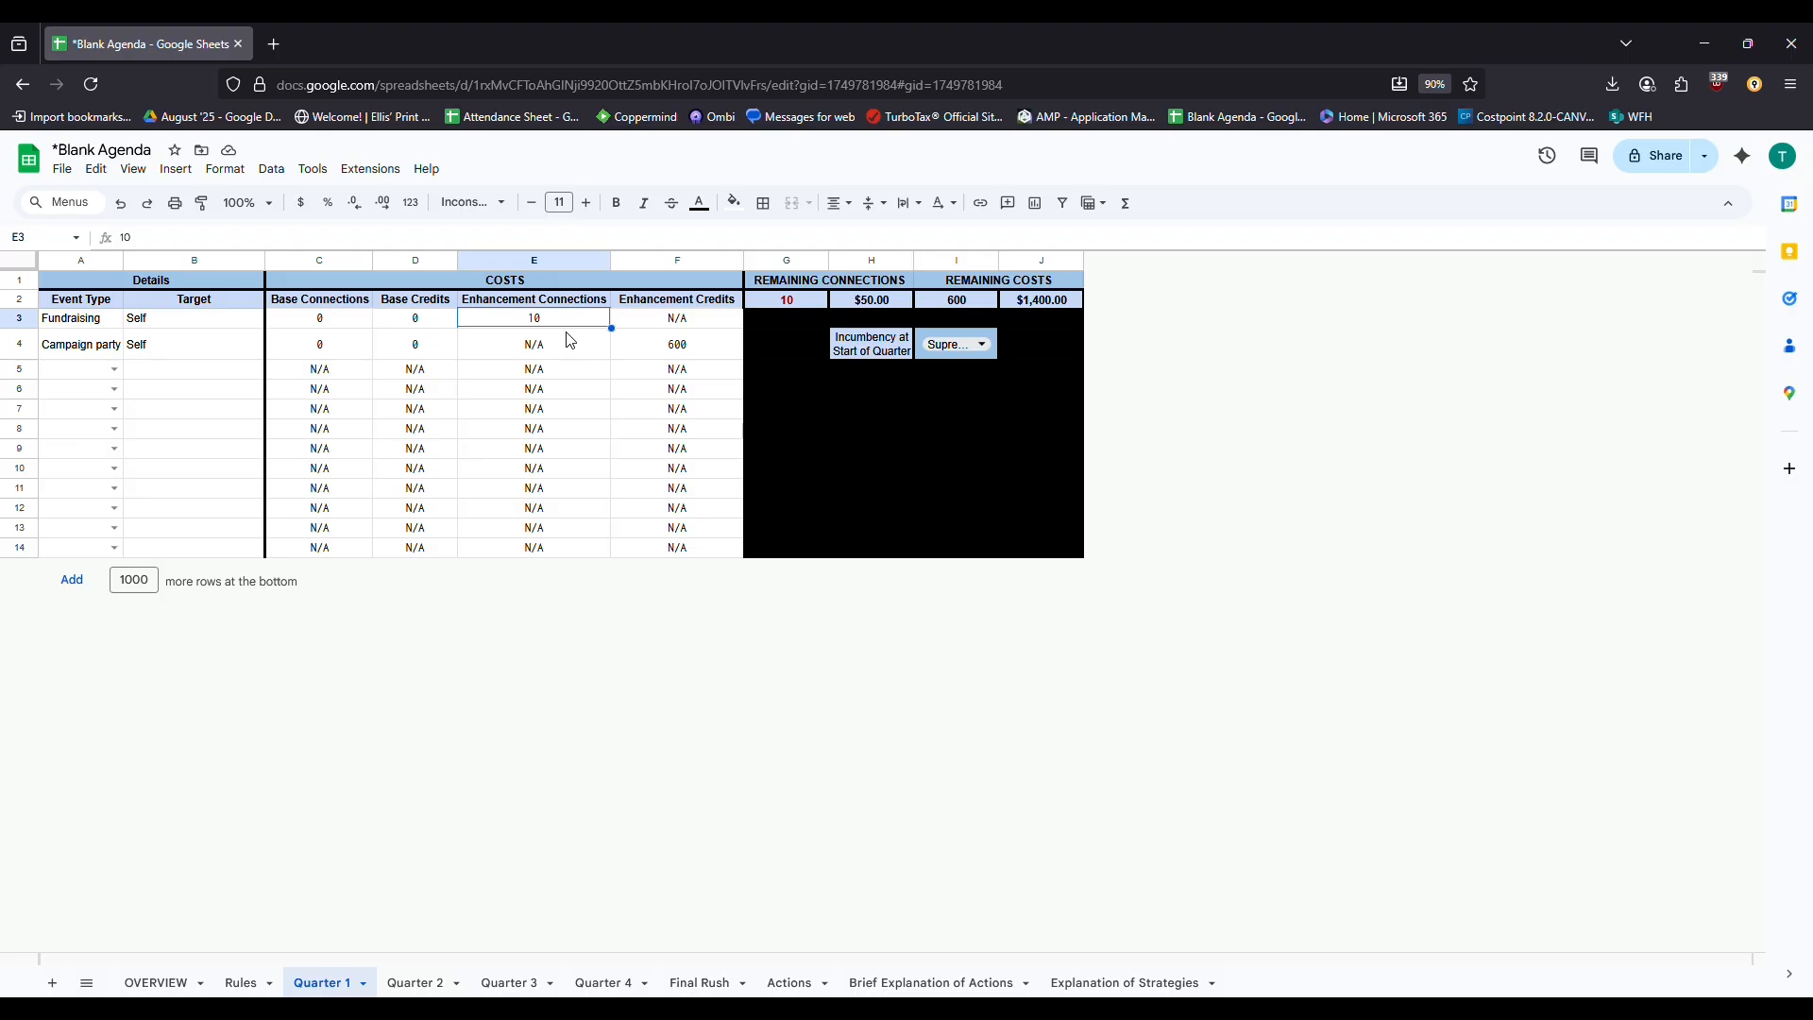
Make row 5 a Canvassing event costing 1 connection and 250 credits, leaving $1,150.00 remaining
click(95, 371)
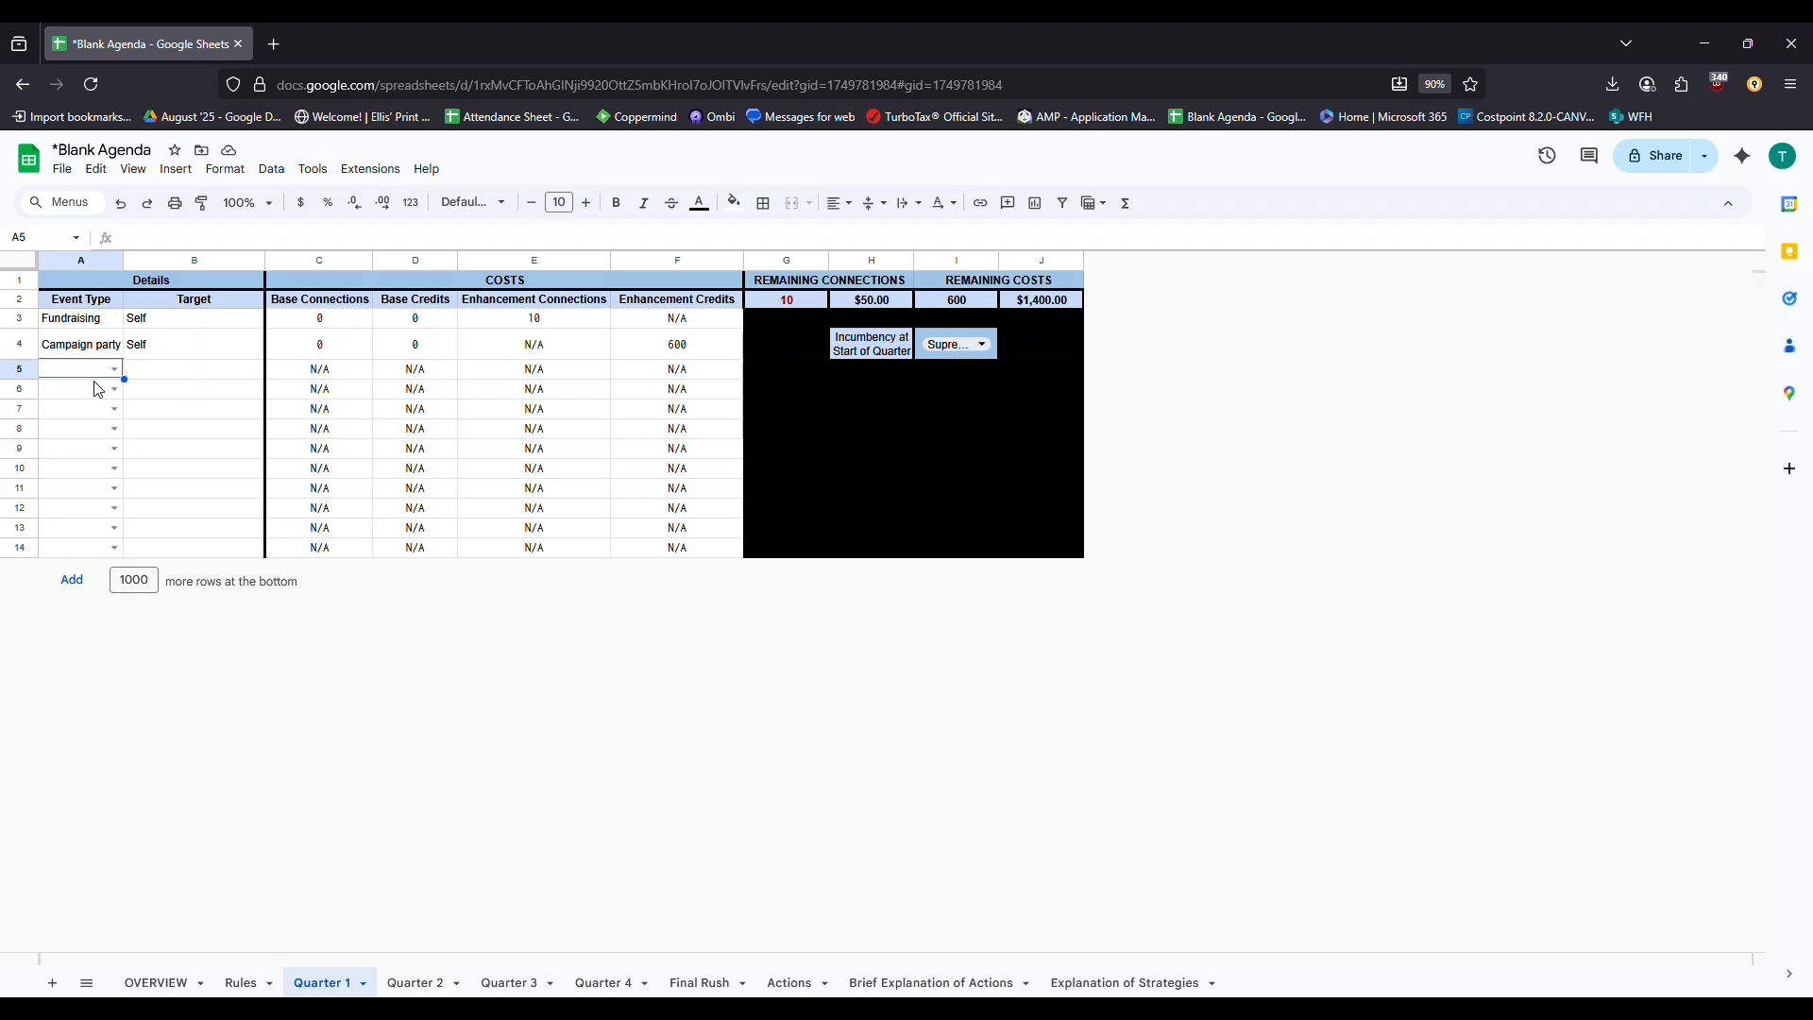
drag(92, 300, 55, 562)
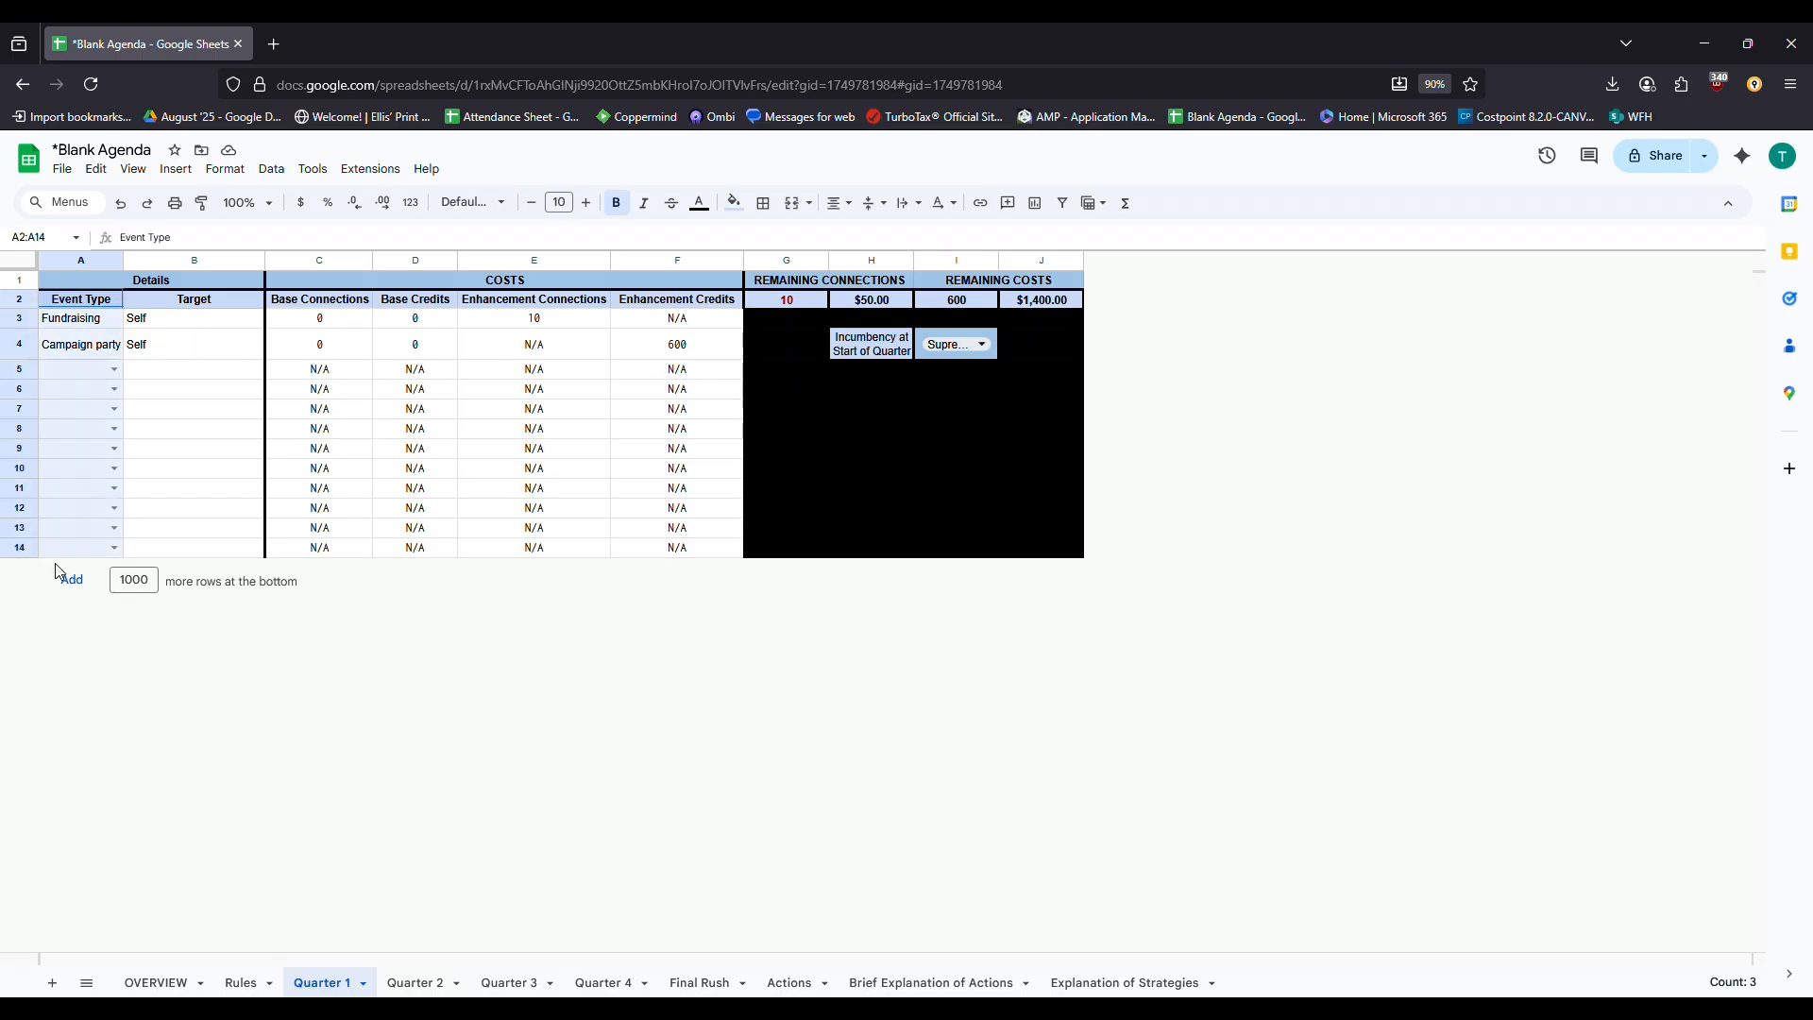
click(113, 369)
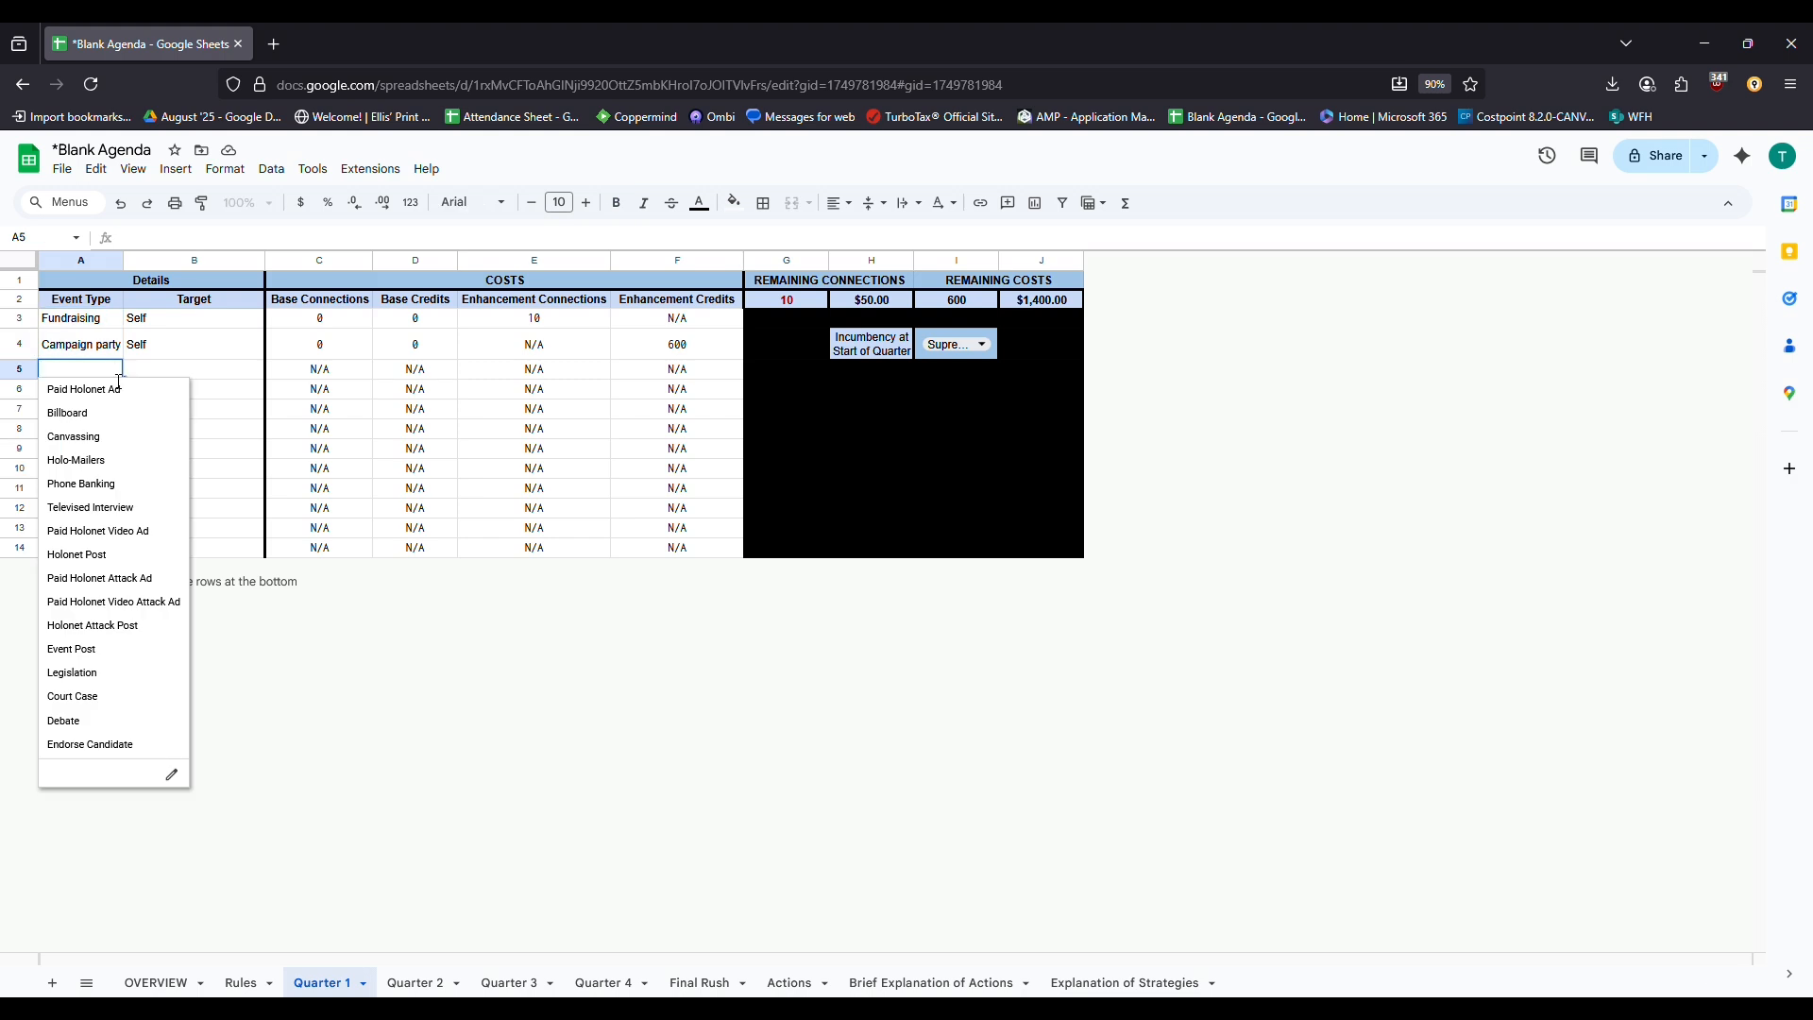
click(136, 436)
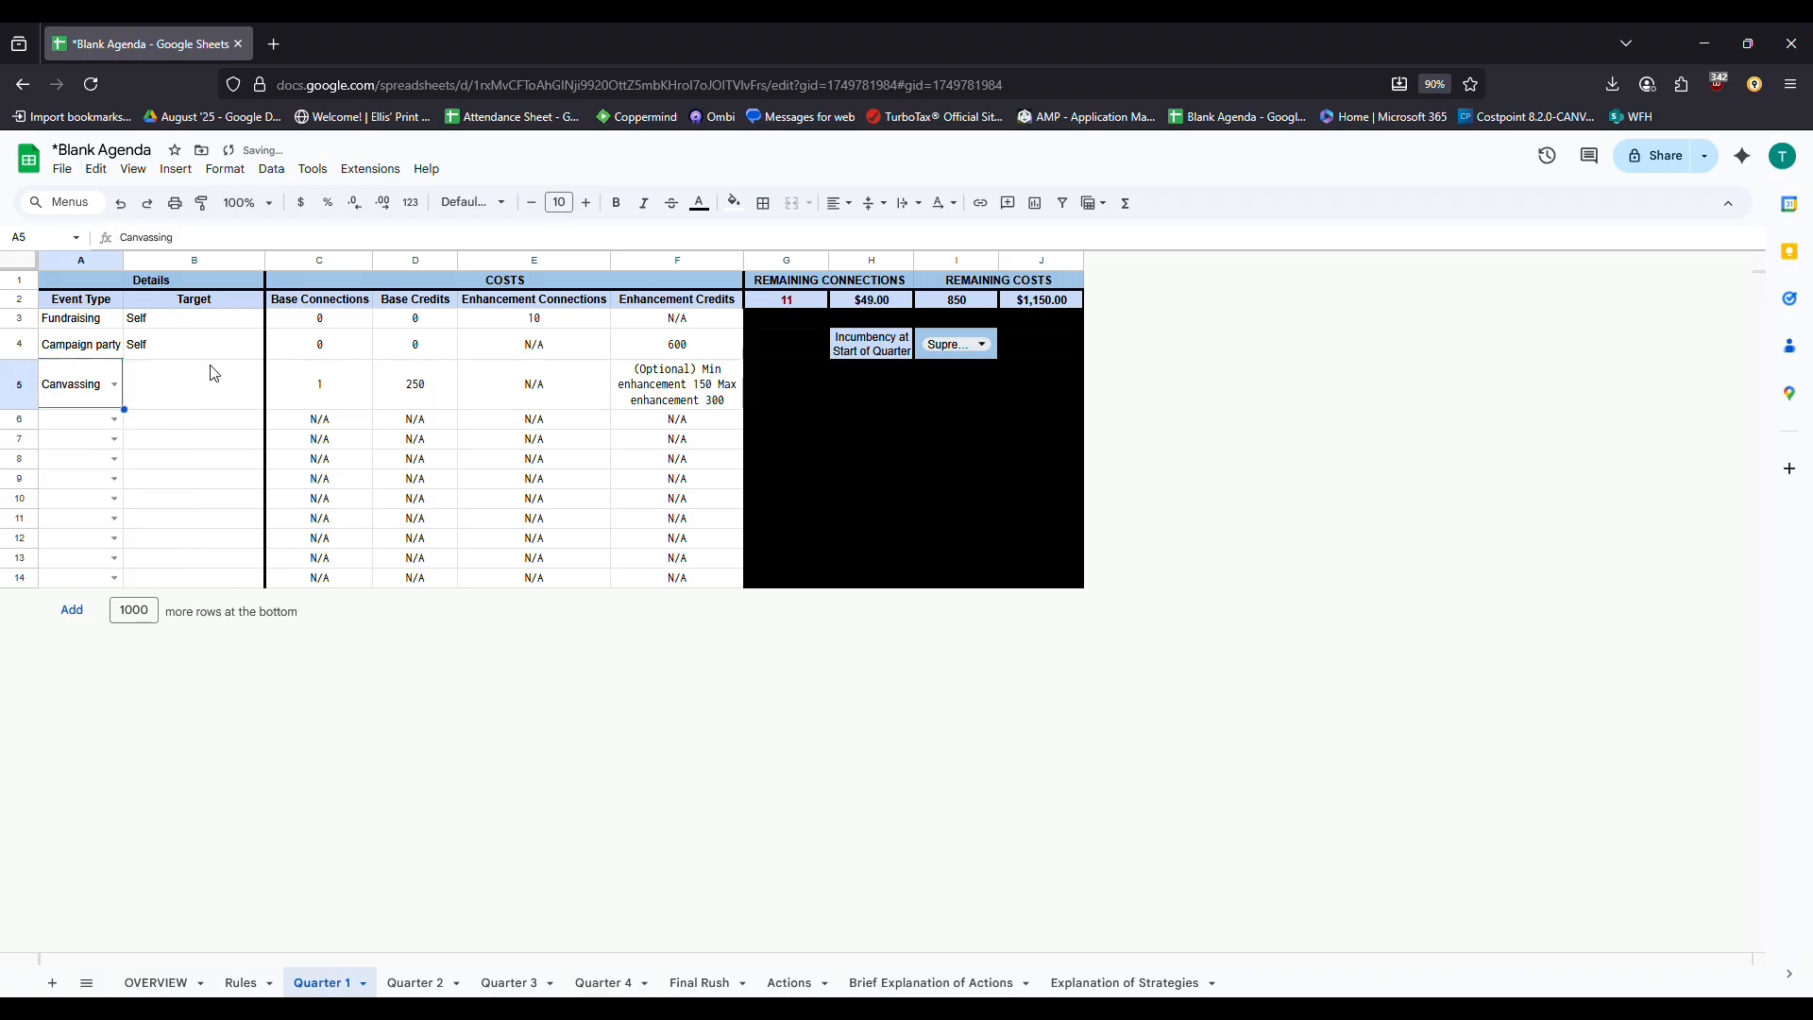
click(210, 390)
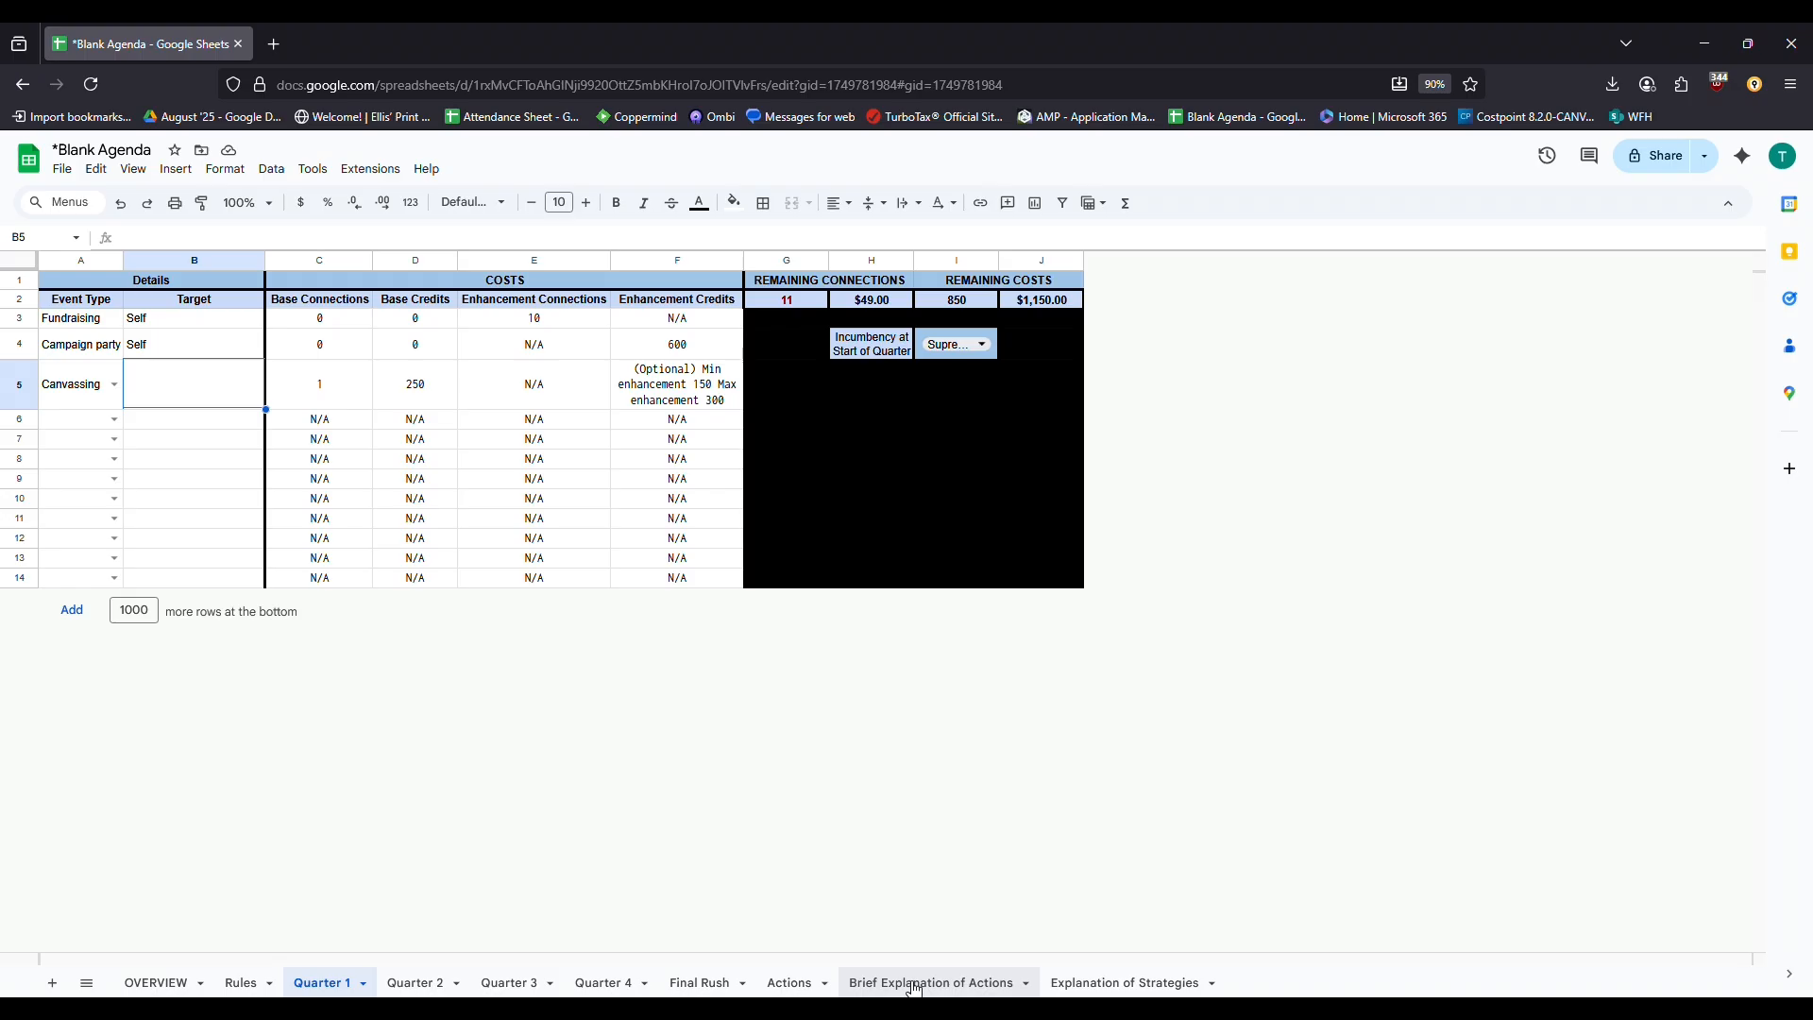
click(914, 984)
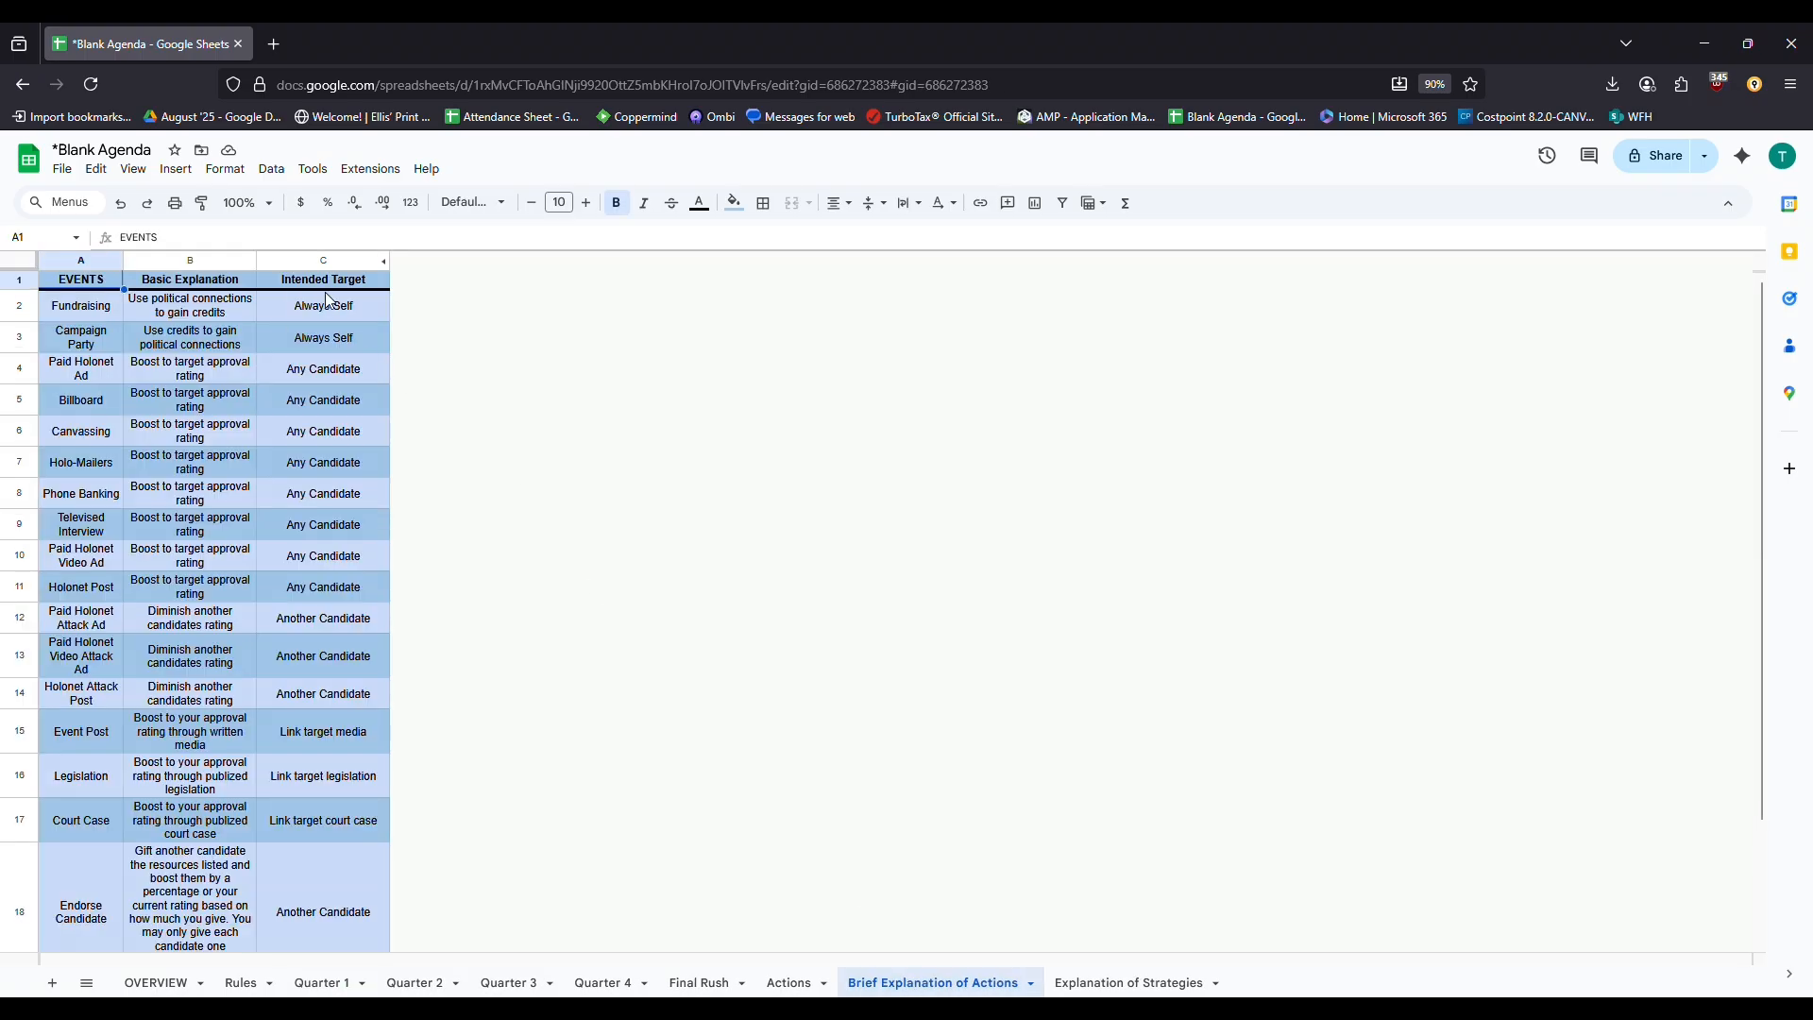
Review the Intended Target column on Brief Explanation of Actions, then return to Quarter 1
drag(321, 291, 362, 920)
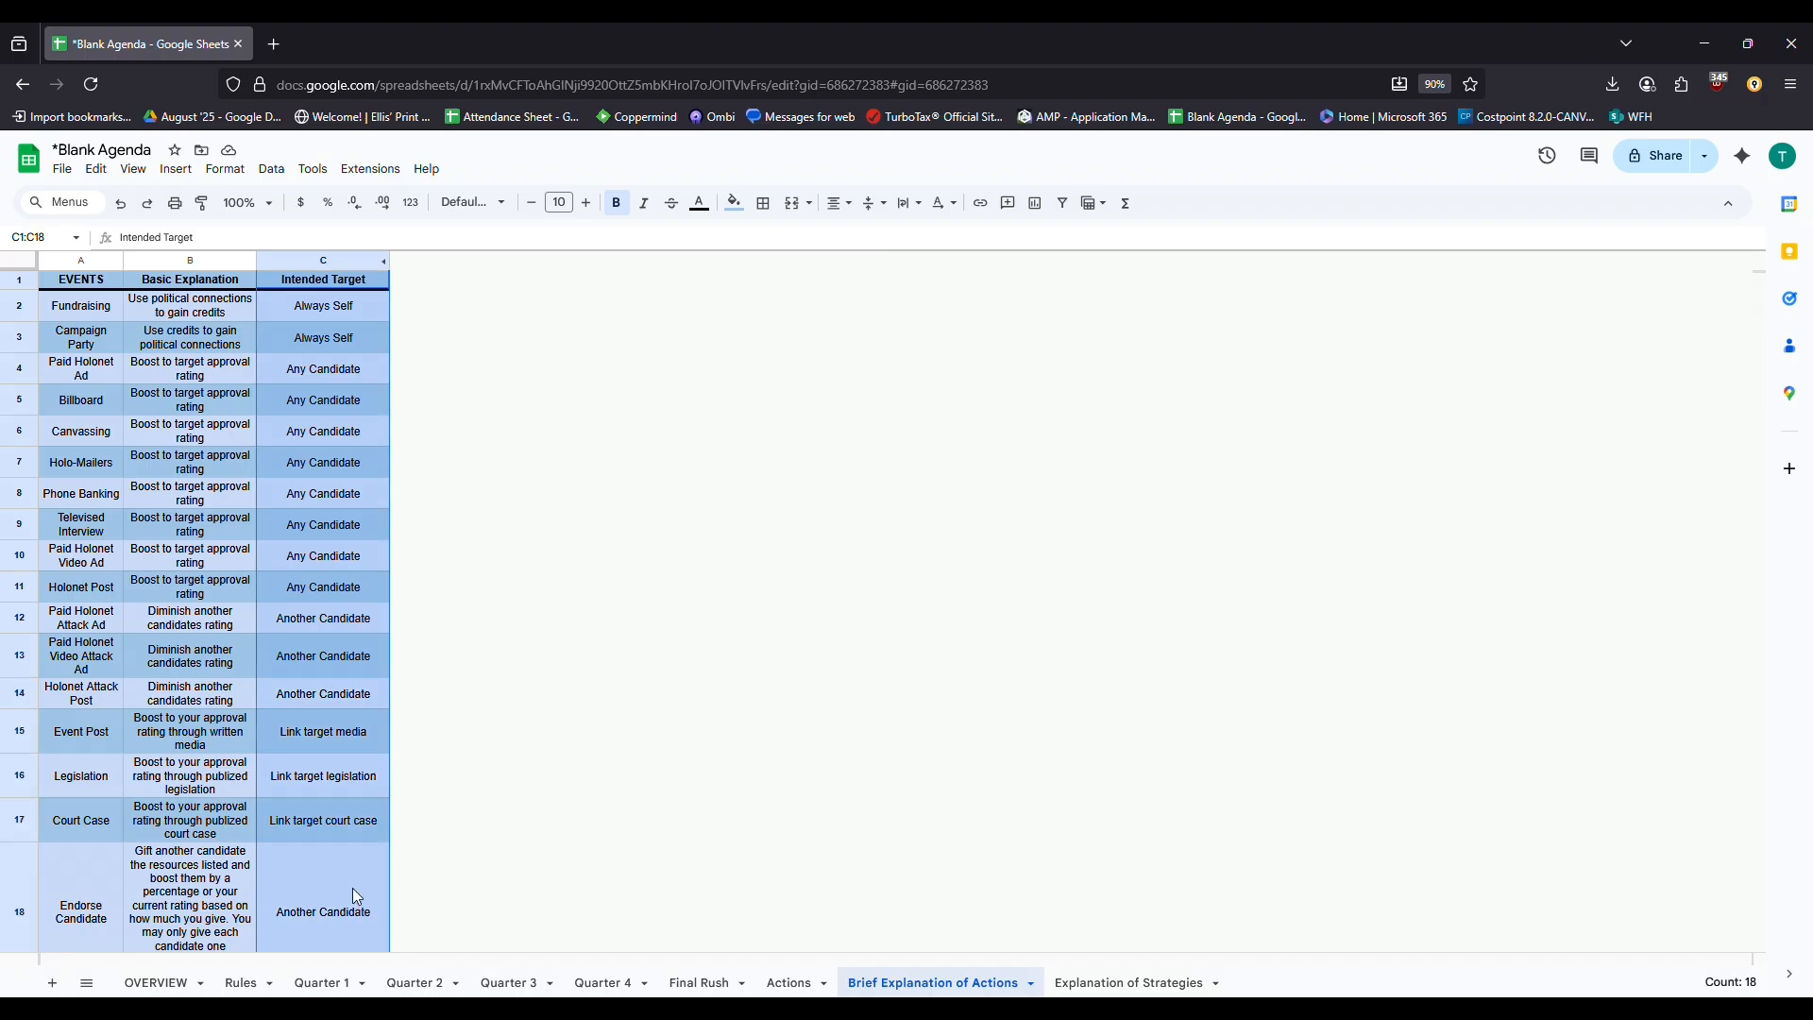
scroll(356, 895, down, 2)
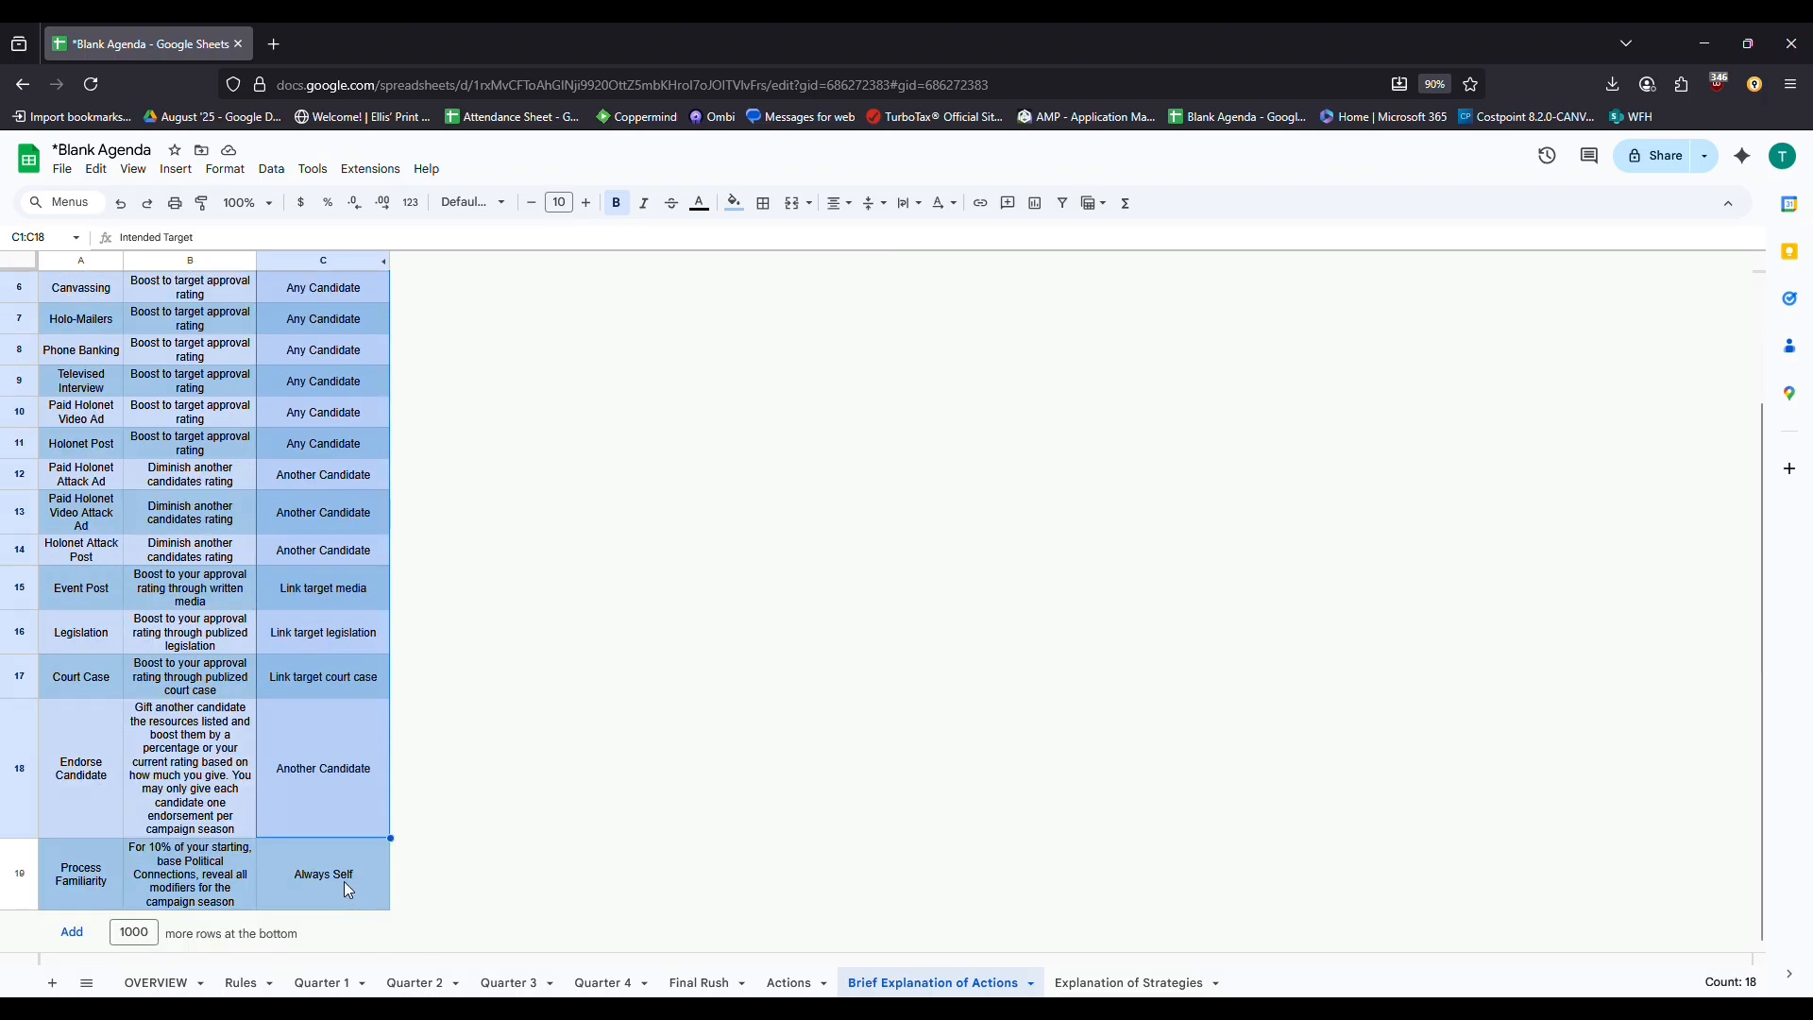
scroll(231, 464, up, 2)
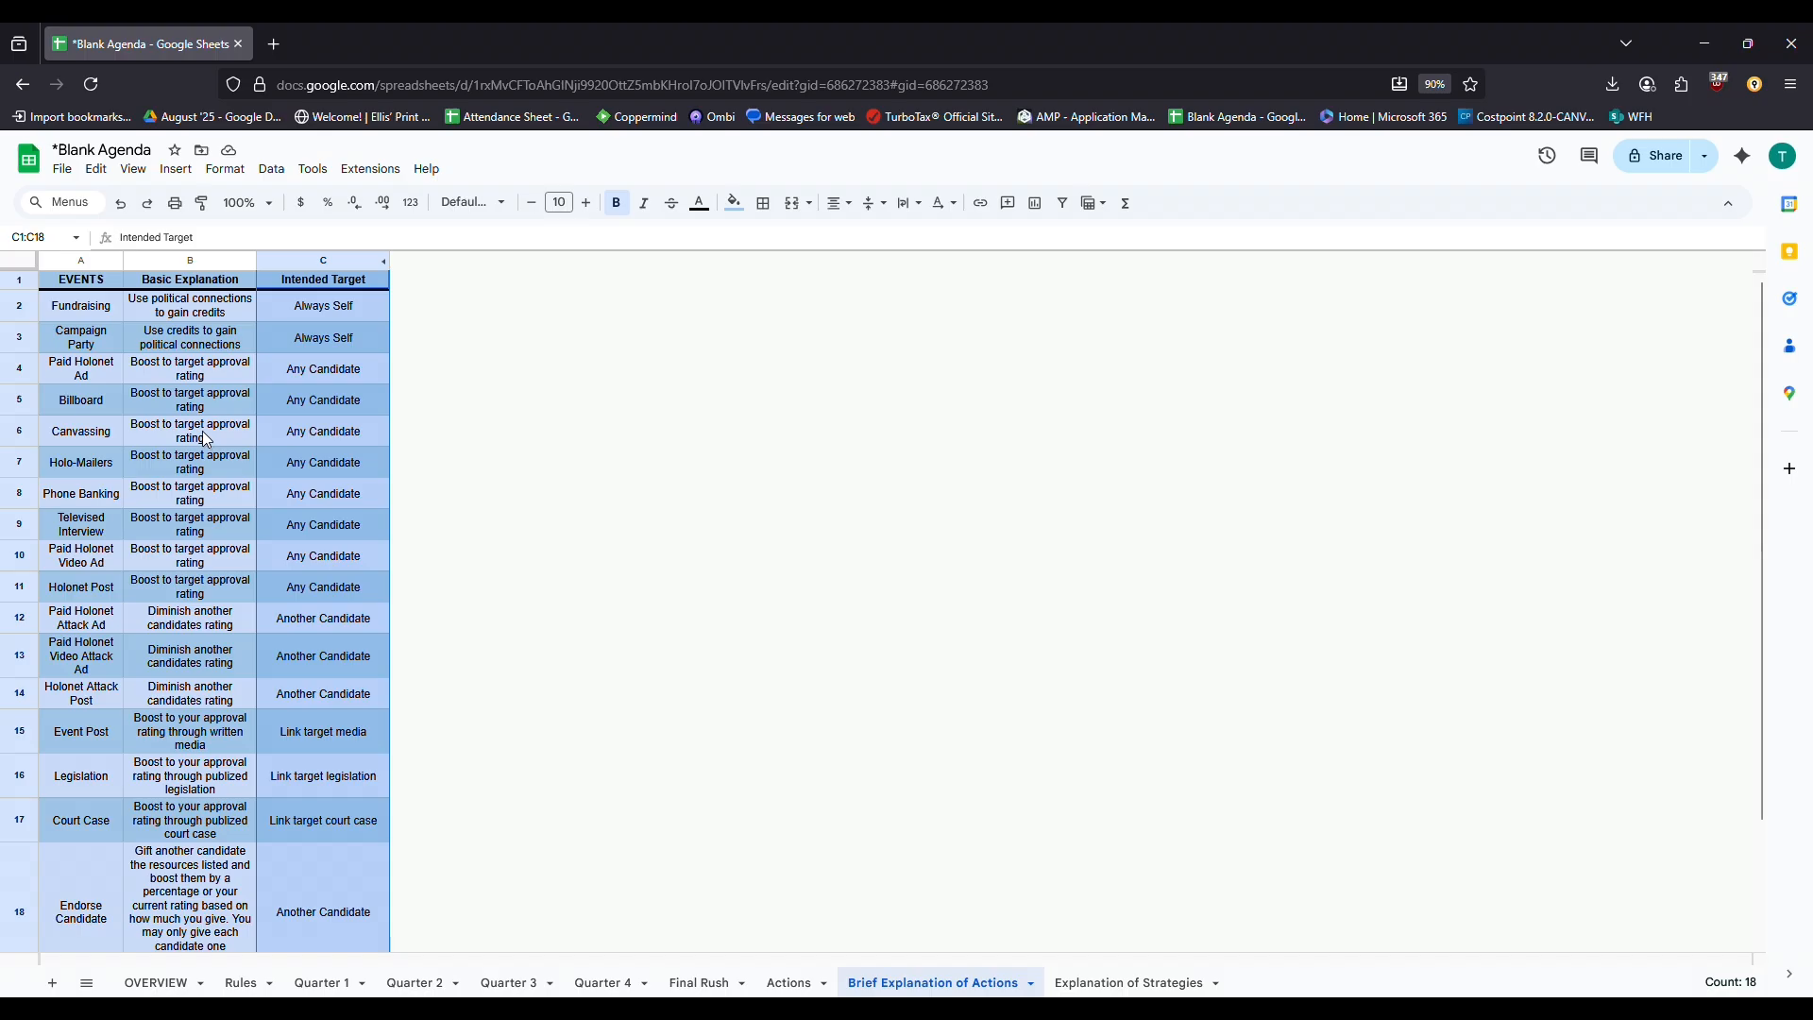
click(208, 438)
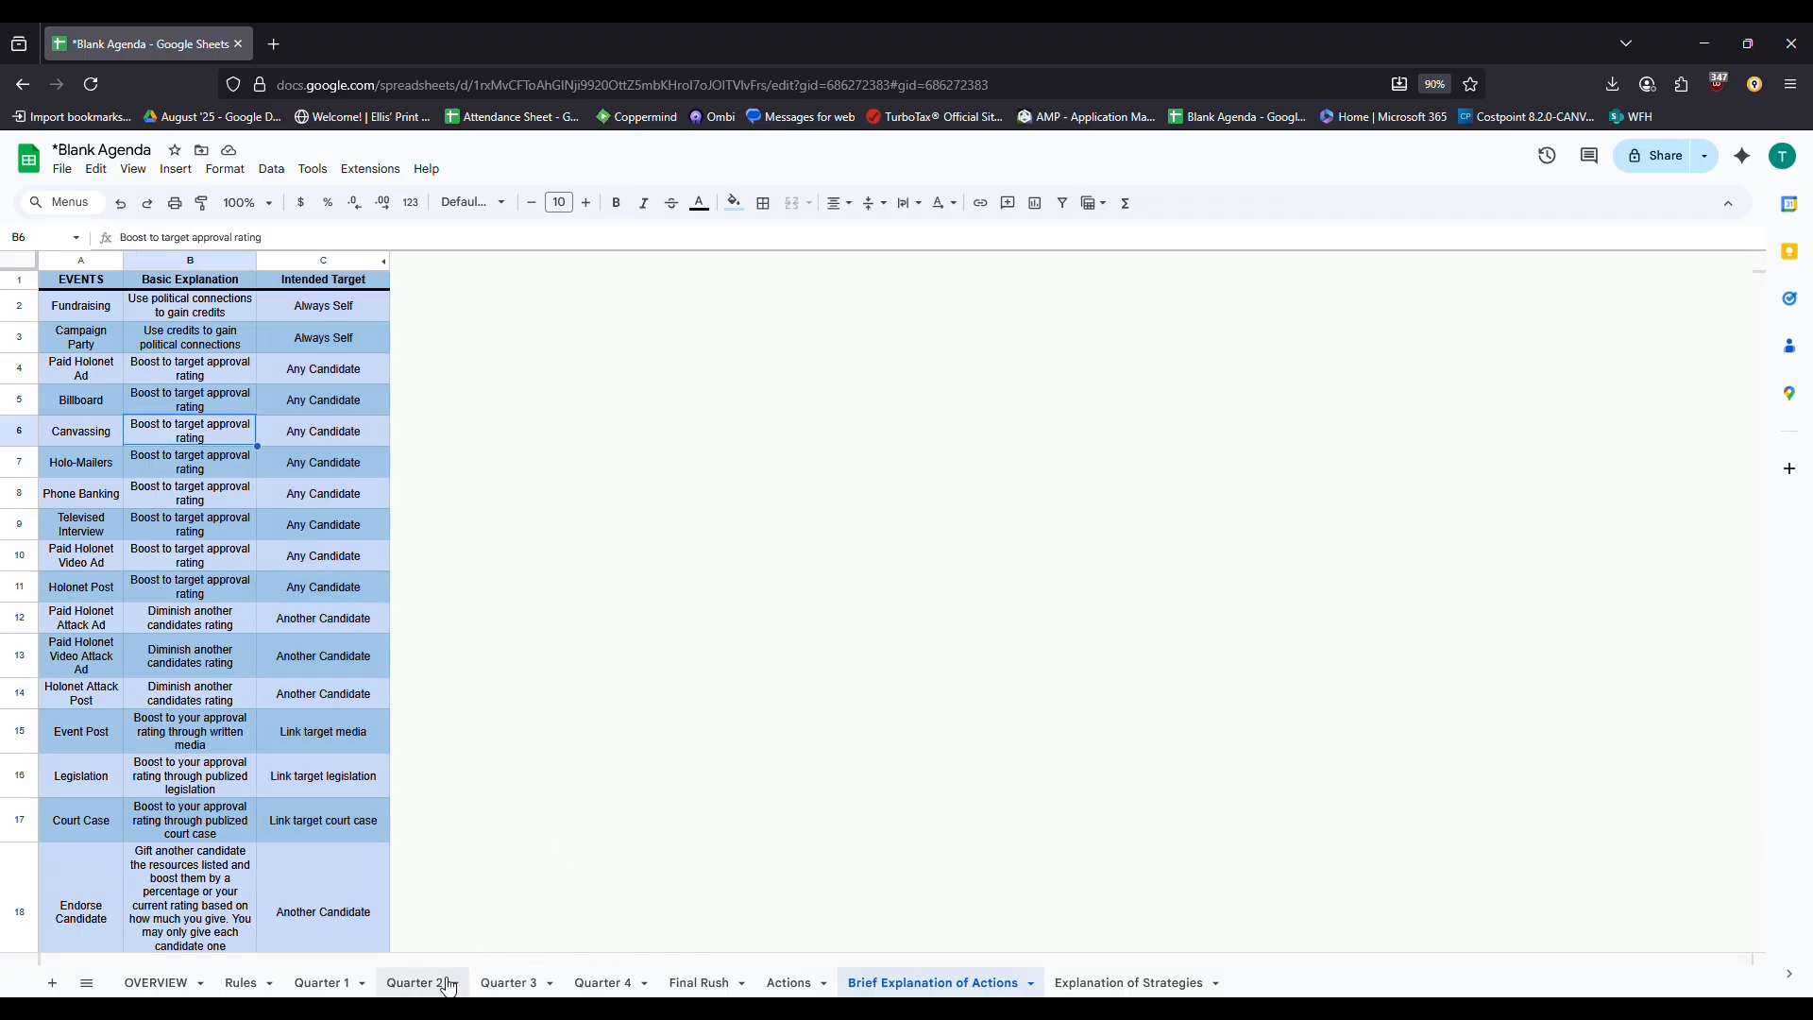
click(338, 985)
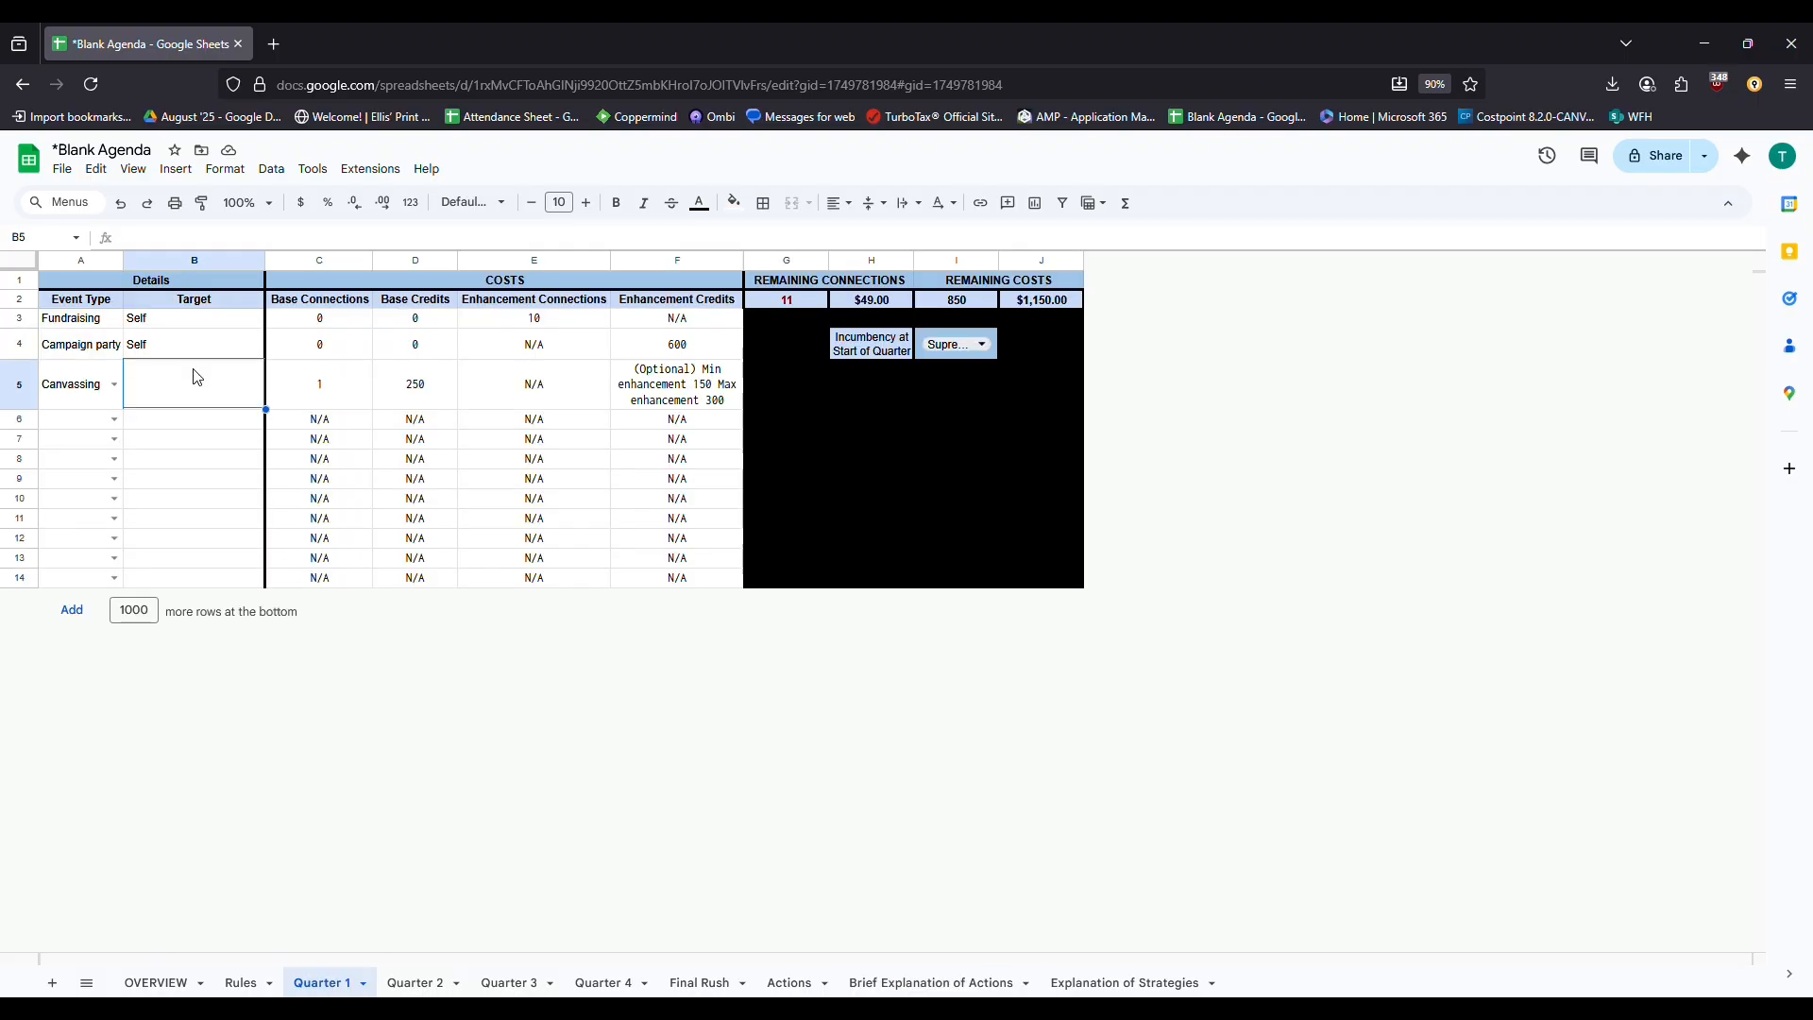
Set Self as the Canvassing target, after briefly entering a candidate's name instead
text(Self)
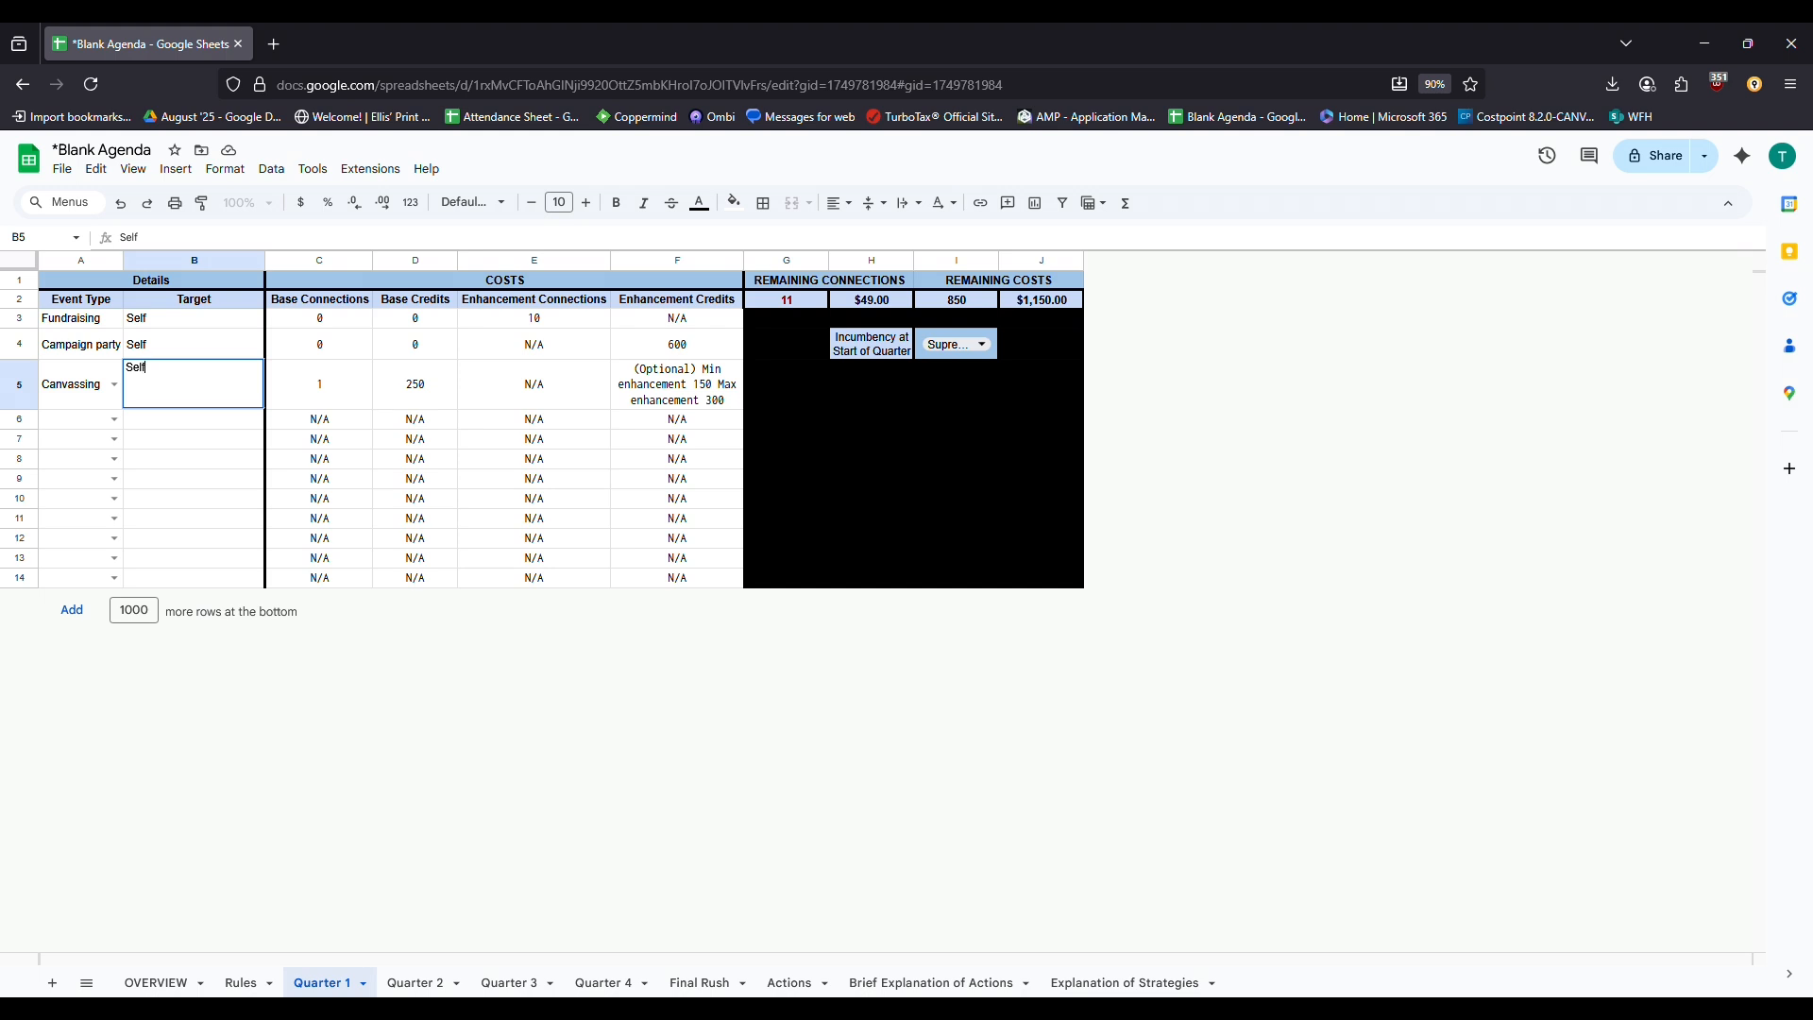
key(Tab)
key(Left)
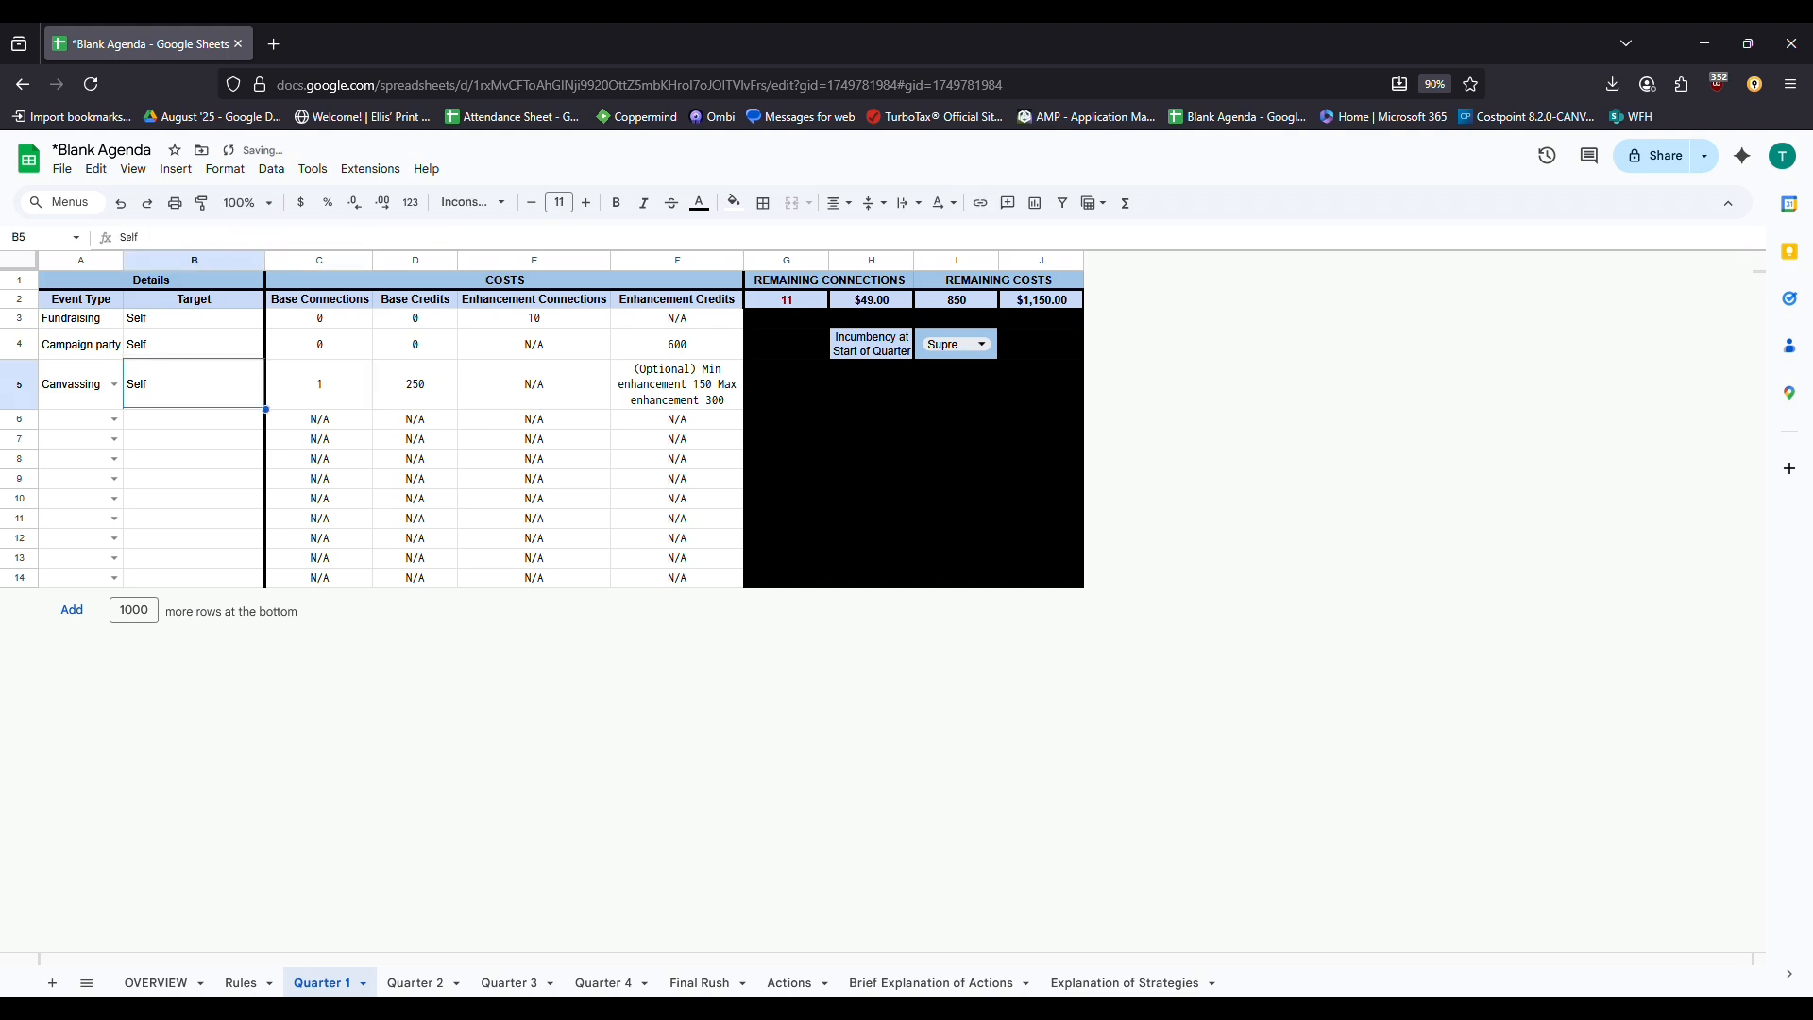
key(Return)
key(Up)
text(Self)
key(Tab)
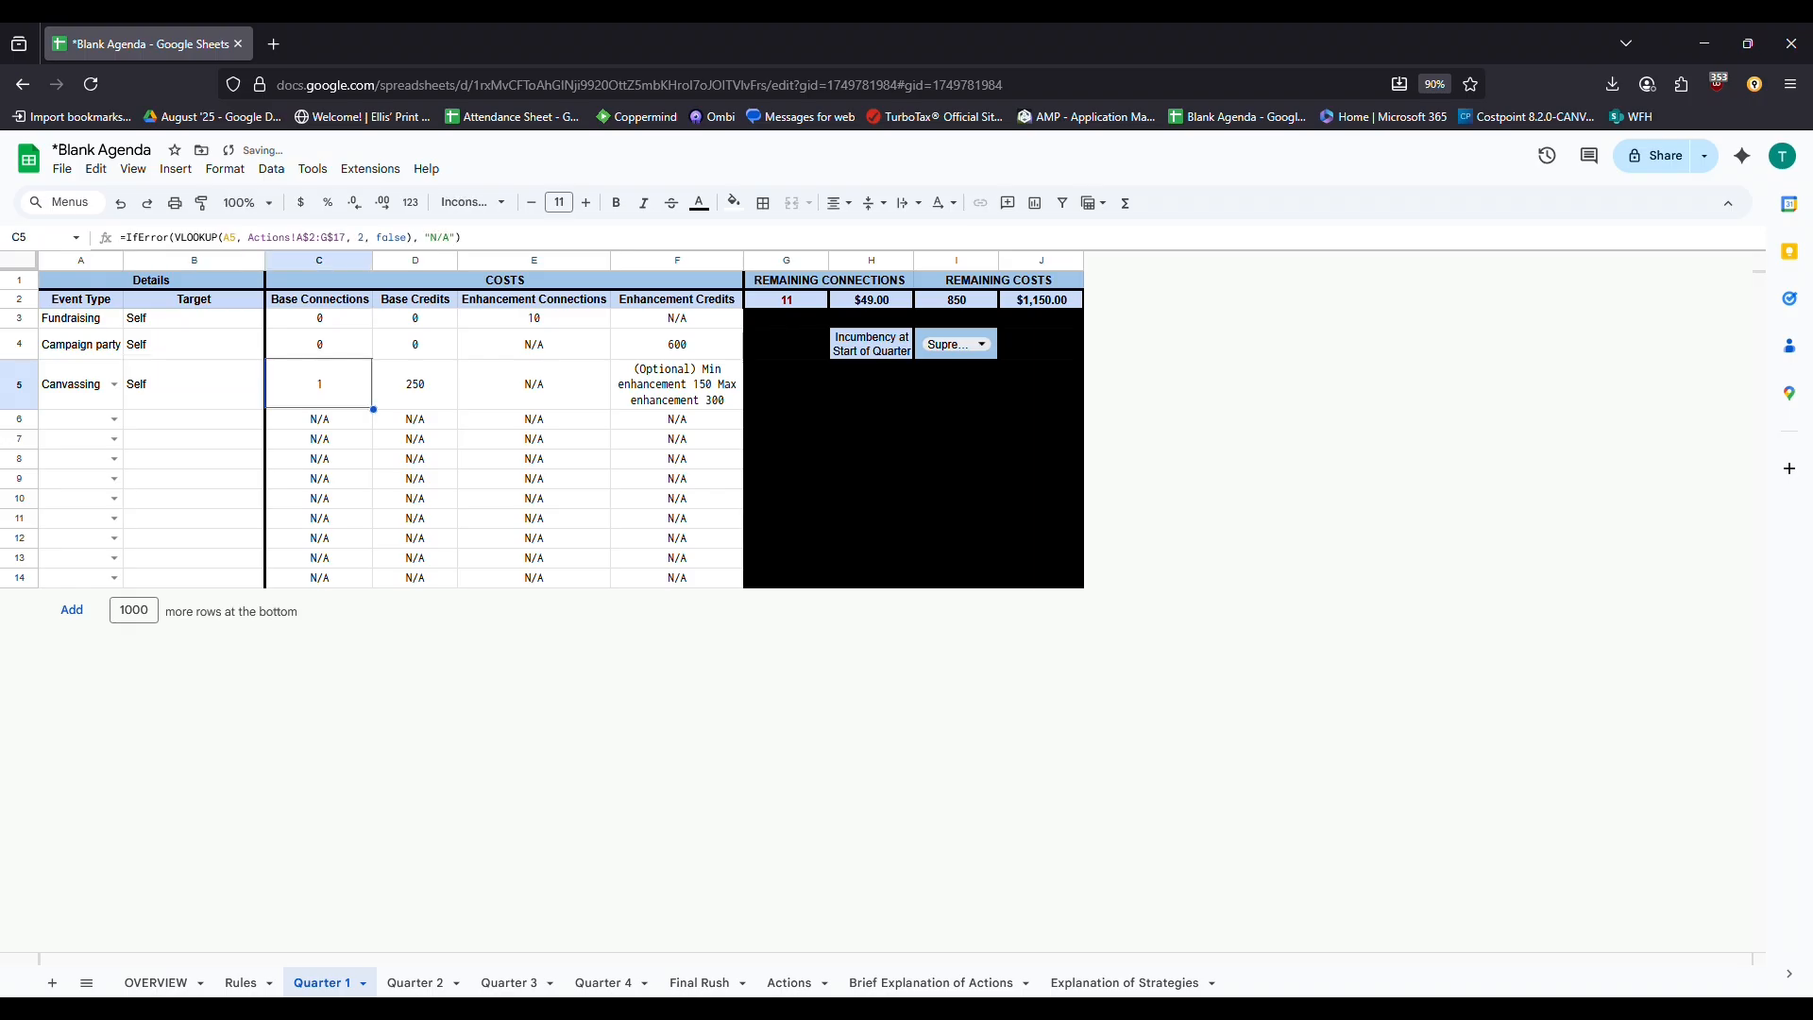
Inspect Canvassing's base costs and its enhancement credits note (minimum 150, maximum 300)
key(Right)
key(Right)
key(Right)
key(Left)
key(Left)
drag(332, 406, 404, 420)
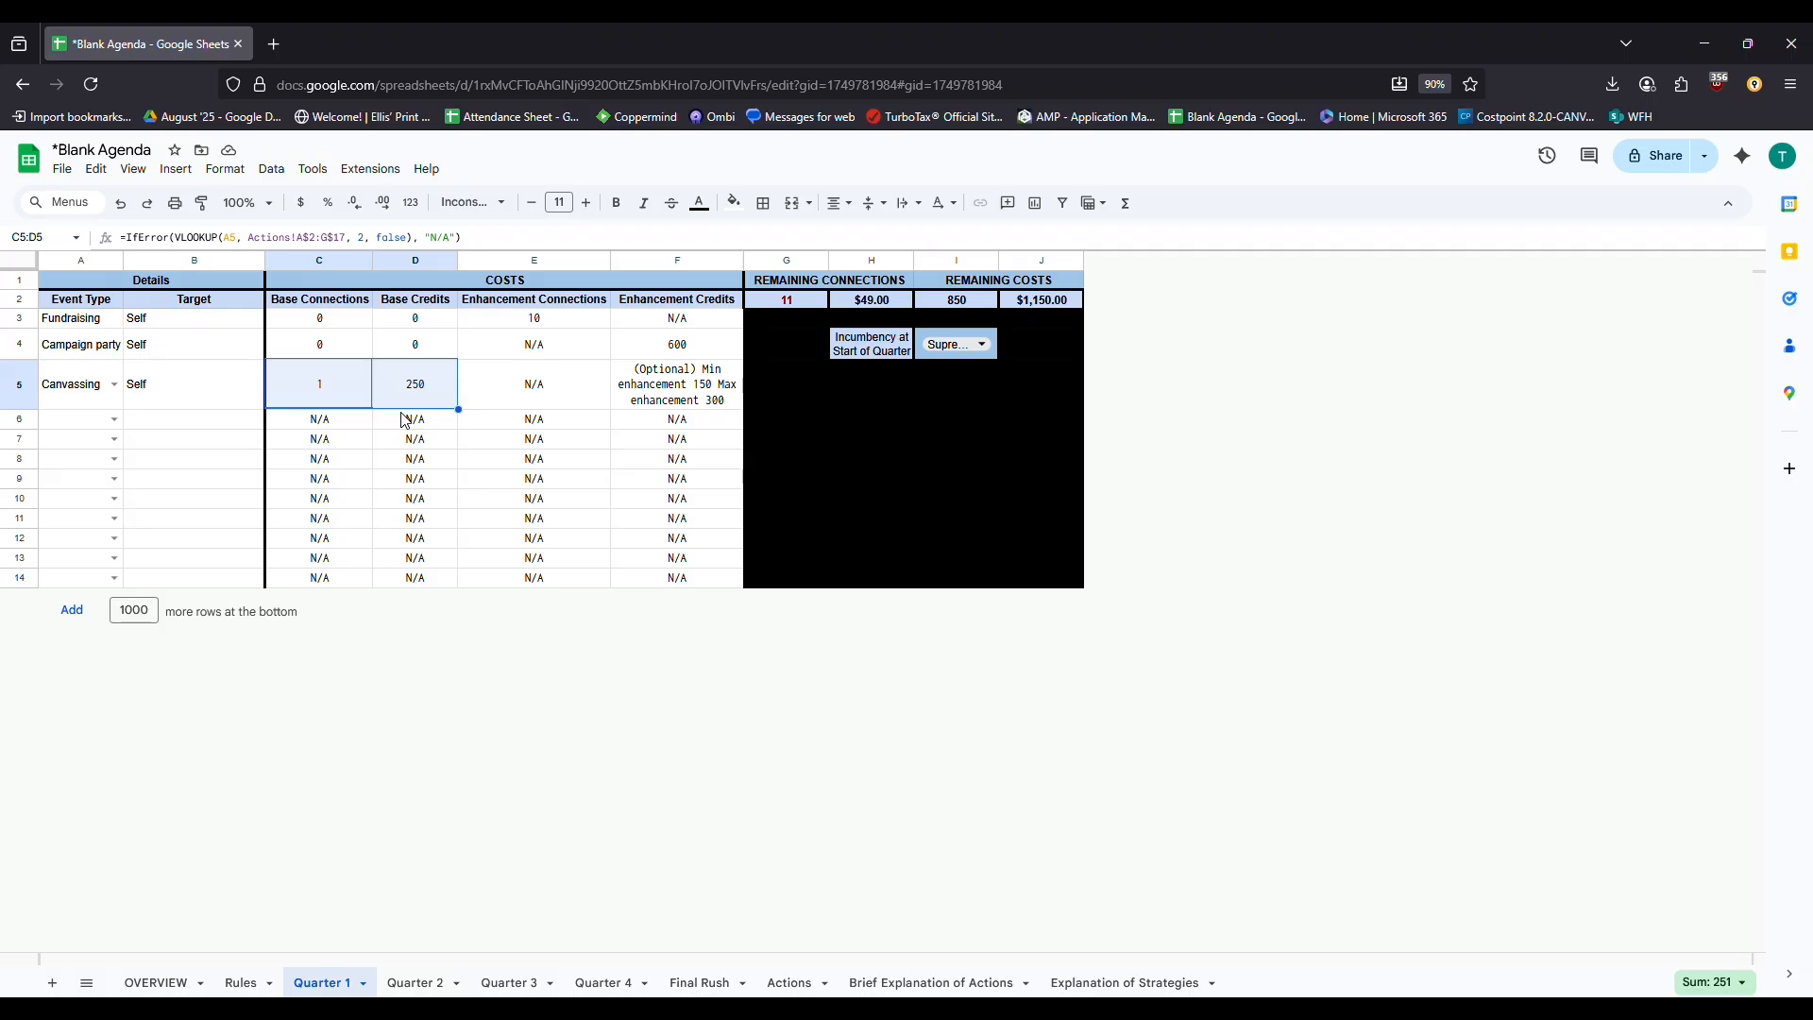
click(710, 404)
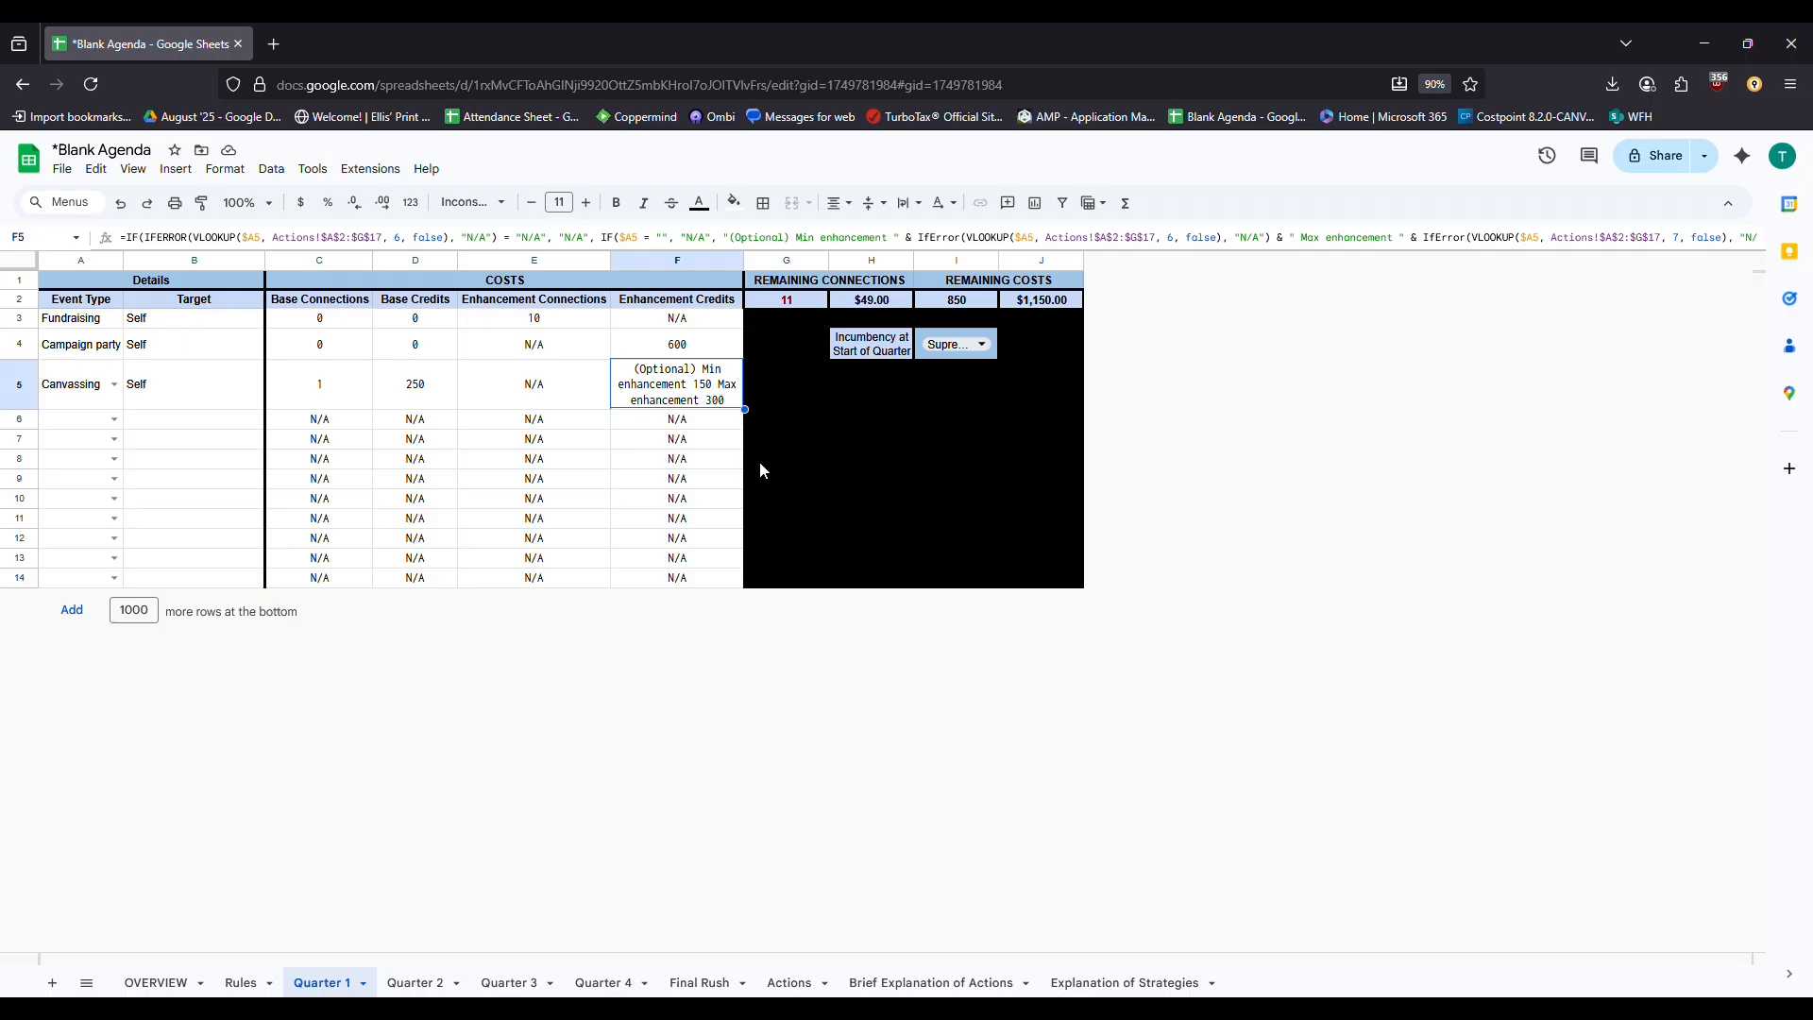
Enter 0 in the unused enhancement cells F5, E5, E4 and F3
click(600, 319)
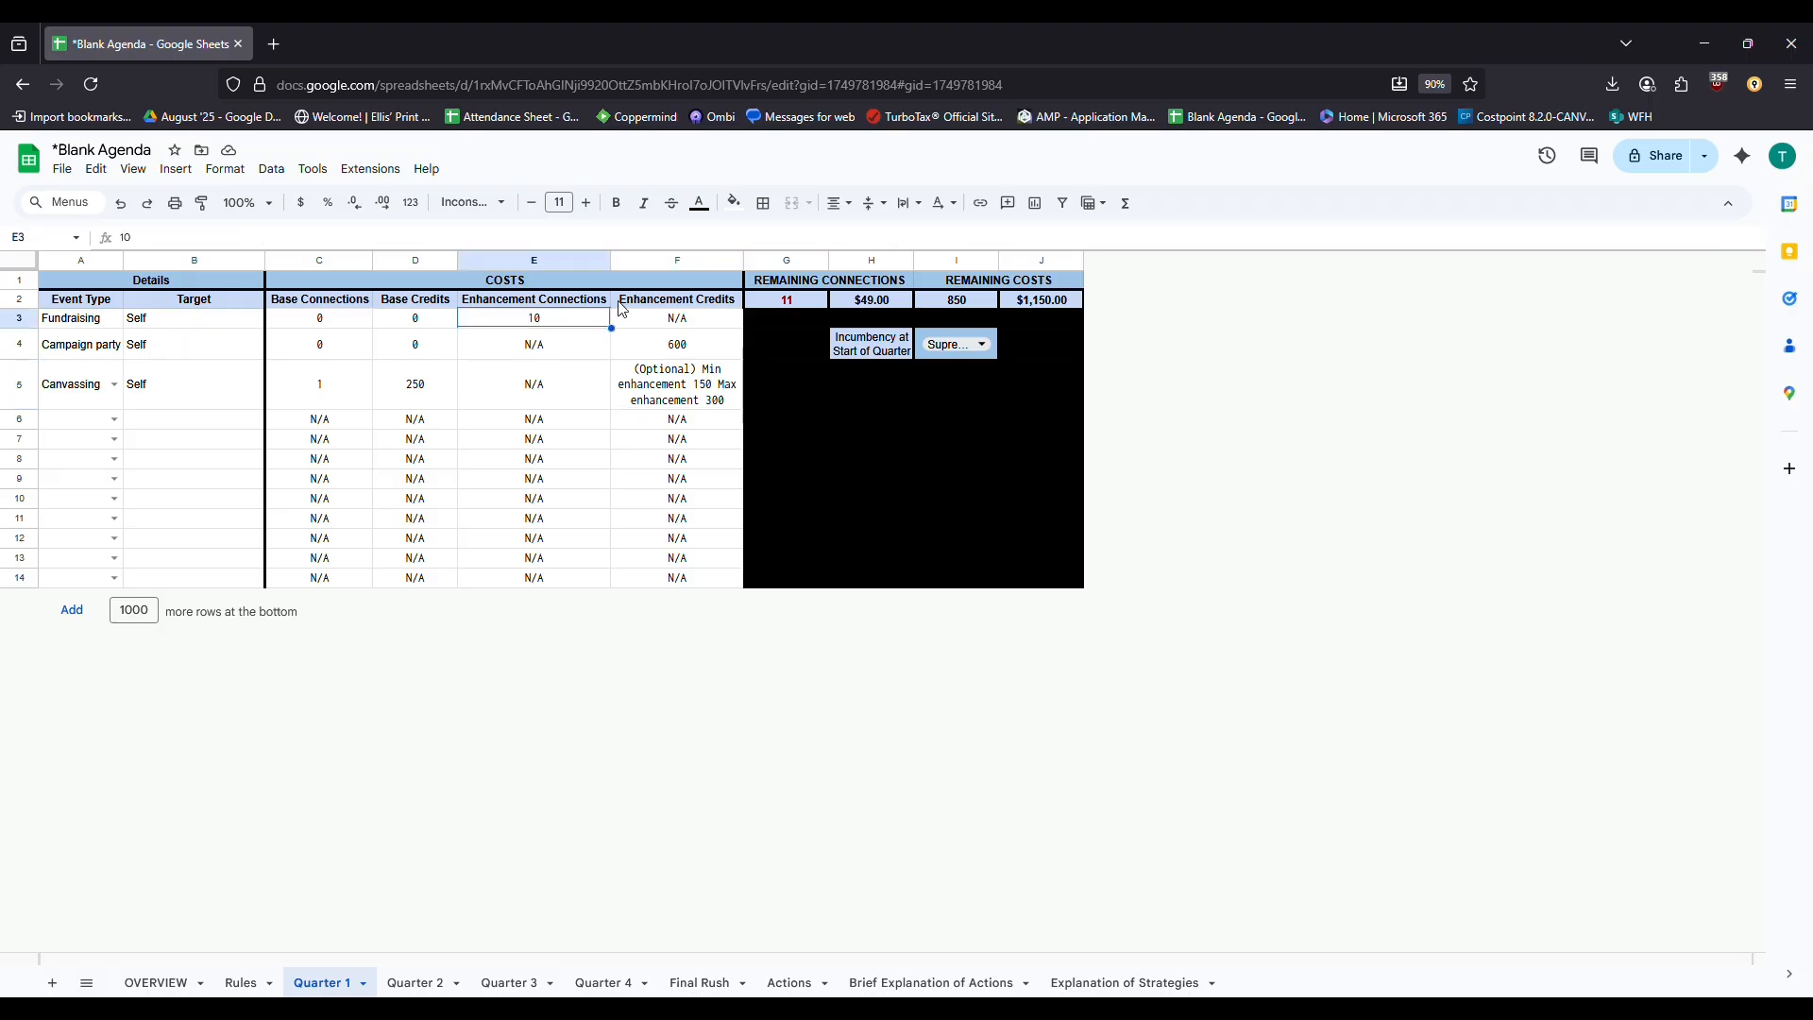
click(671, 387)
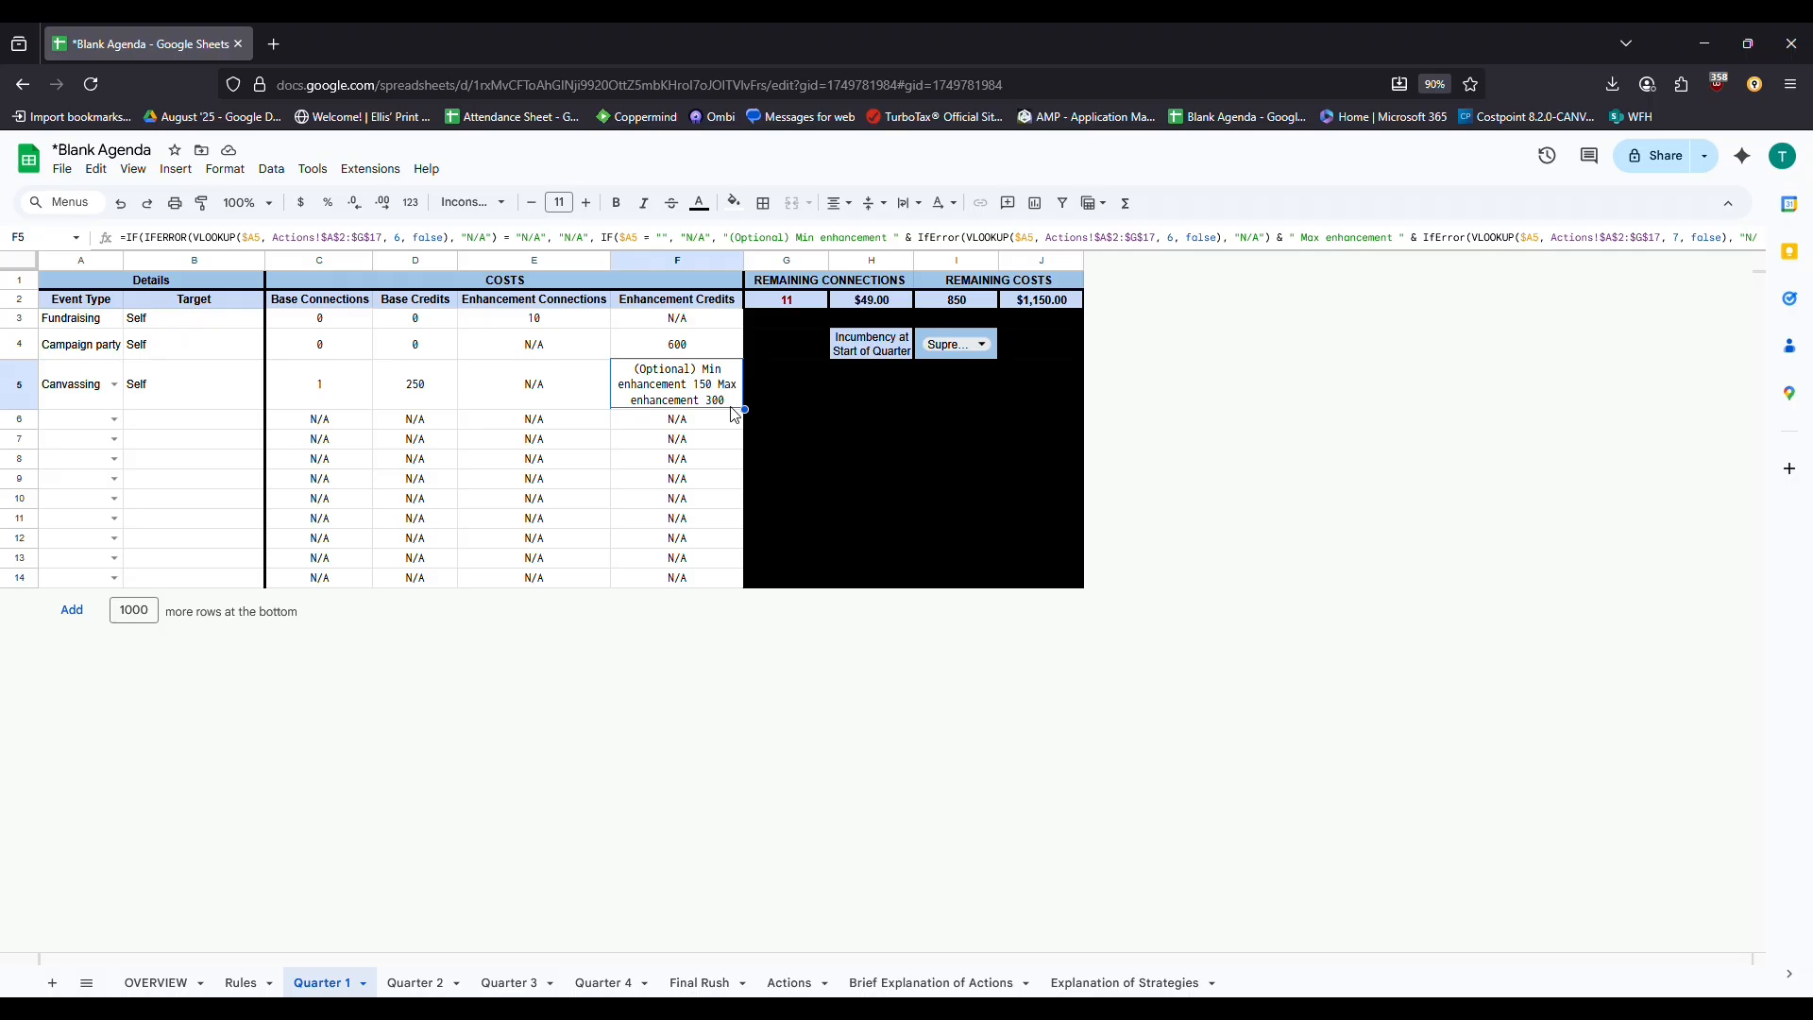
text(0)
key(Return)
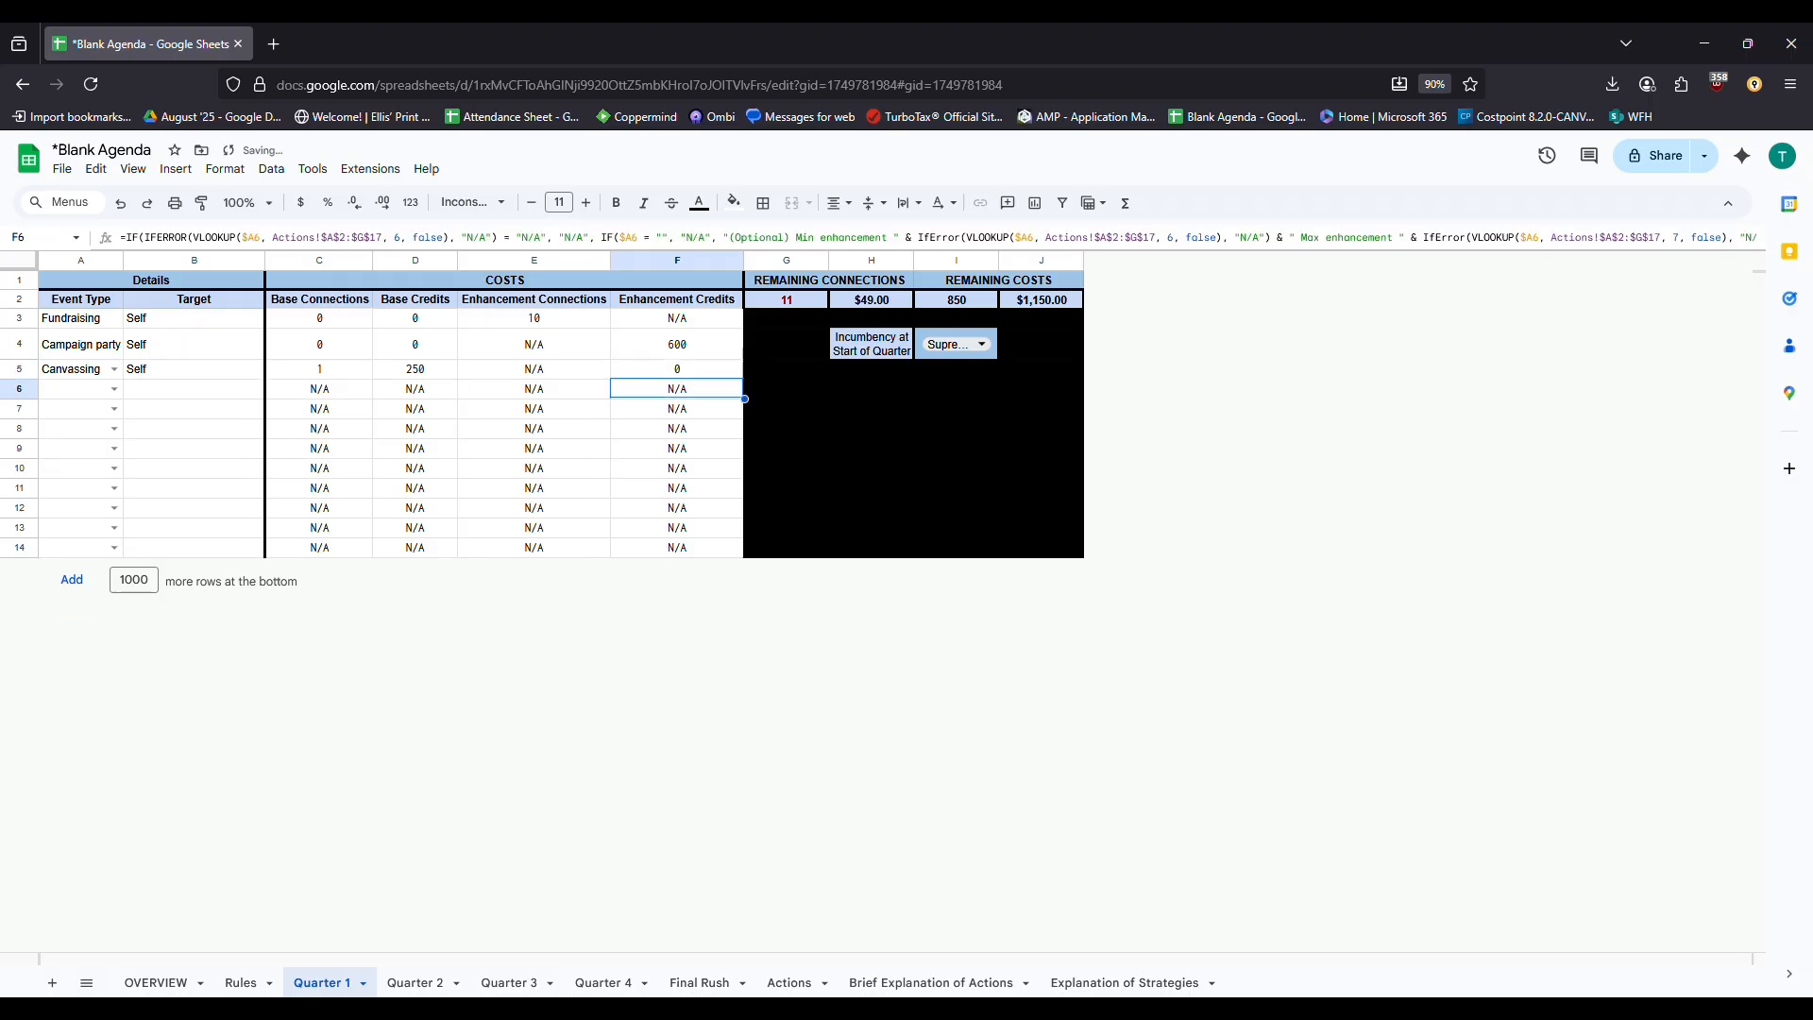
click(597, 371)
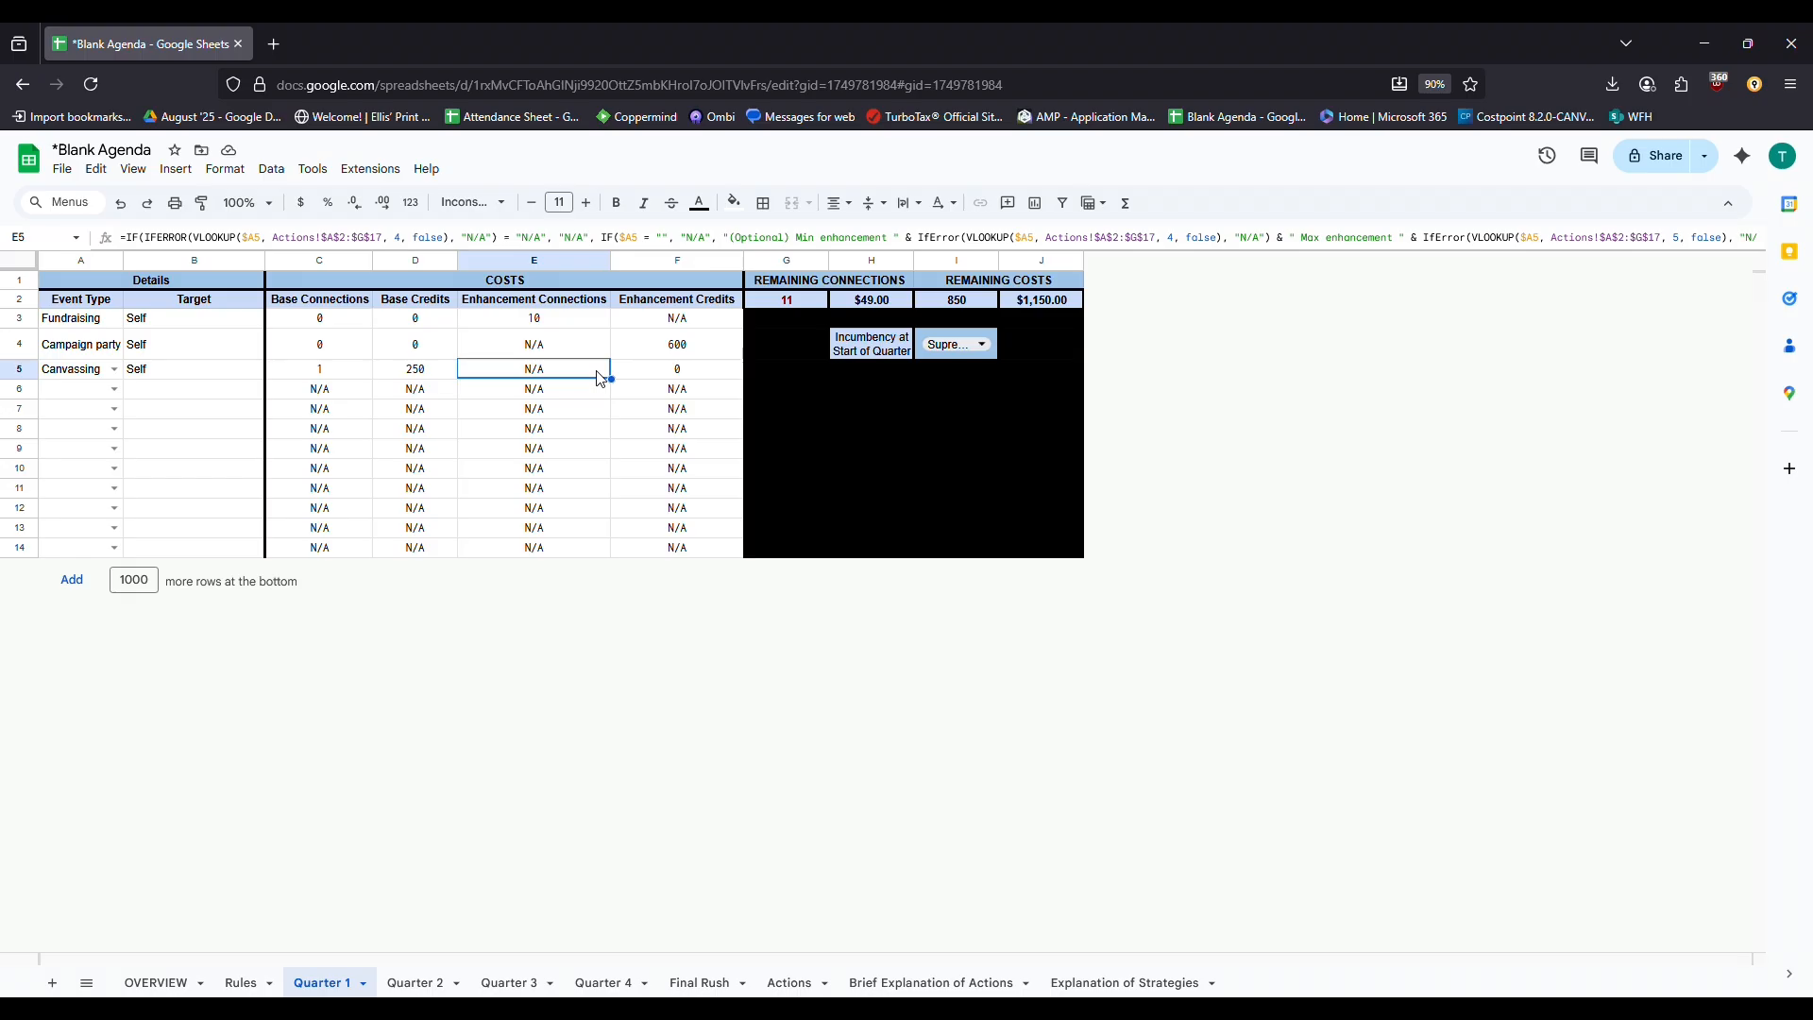
text(0)
key(Up)
text(0)
key(Right)
key(Up)
text(0)
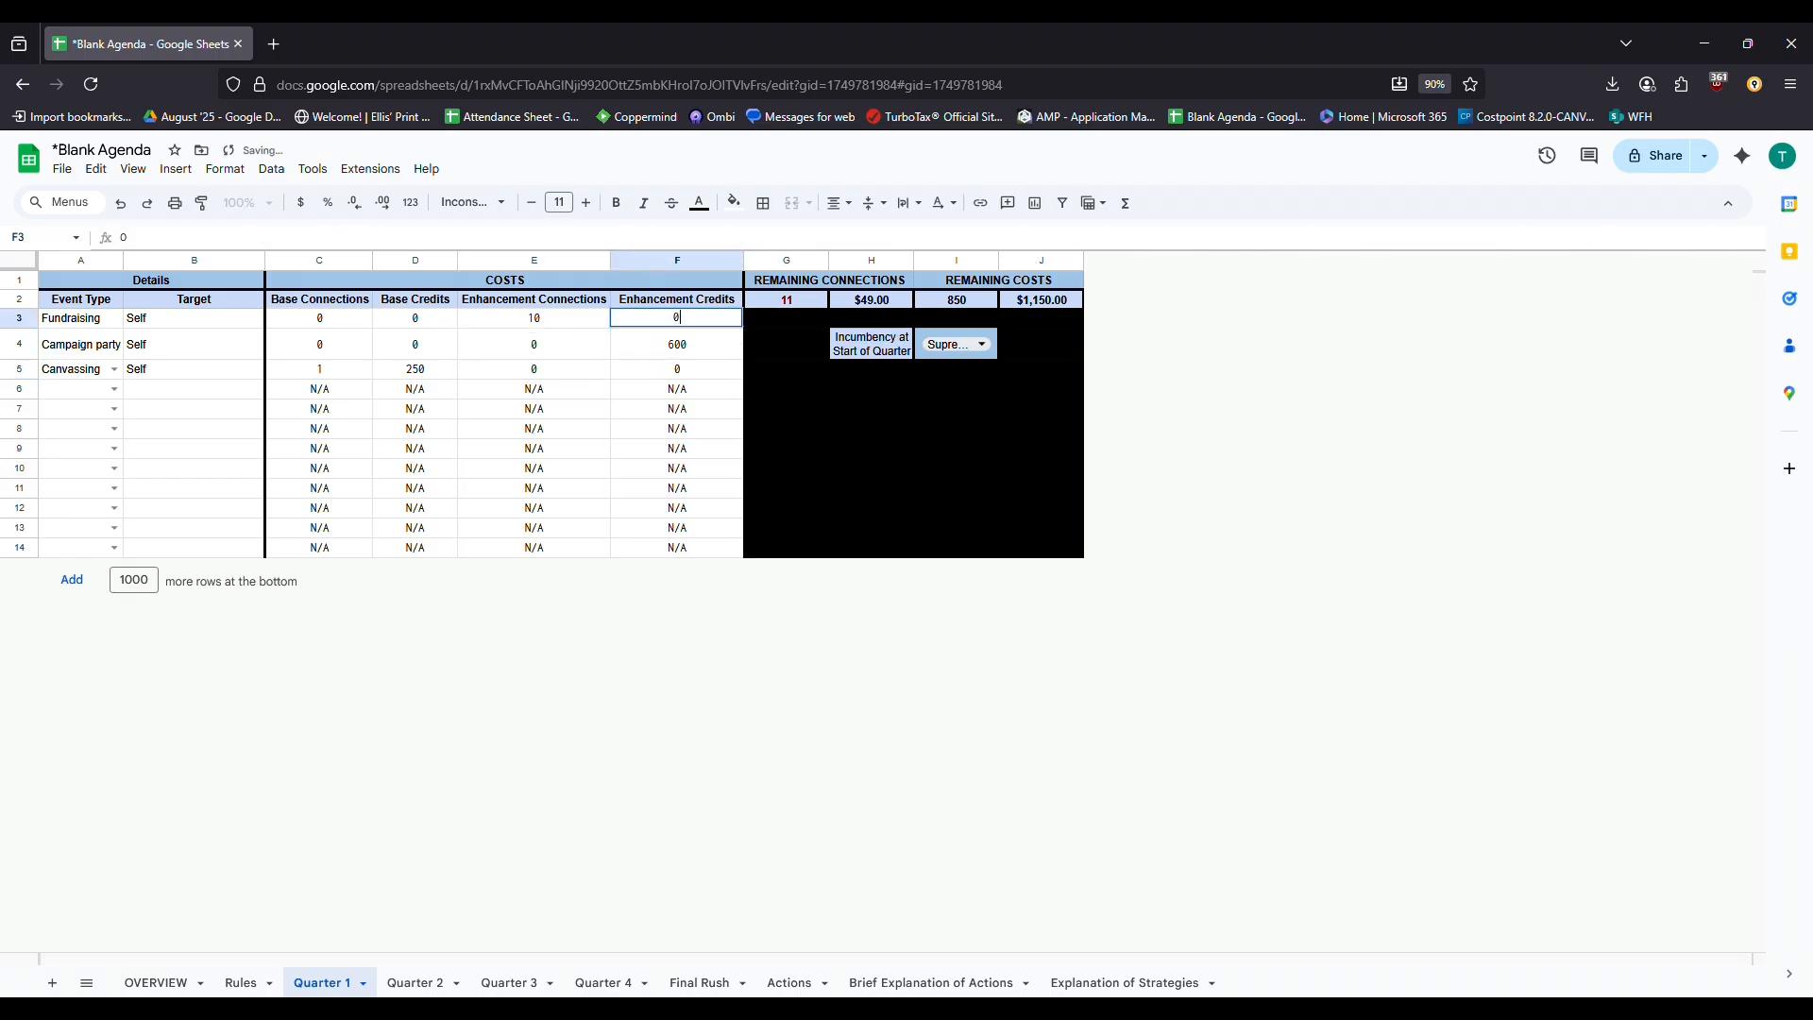
key(Down)
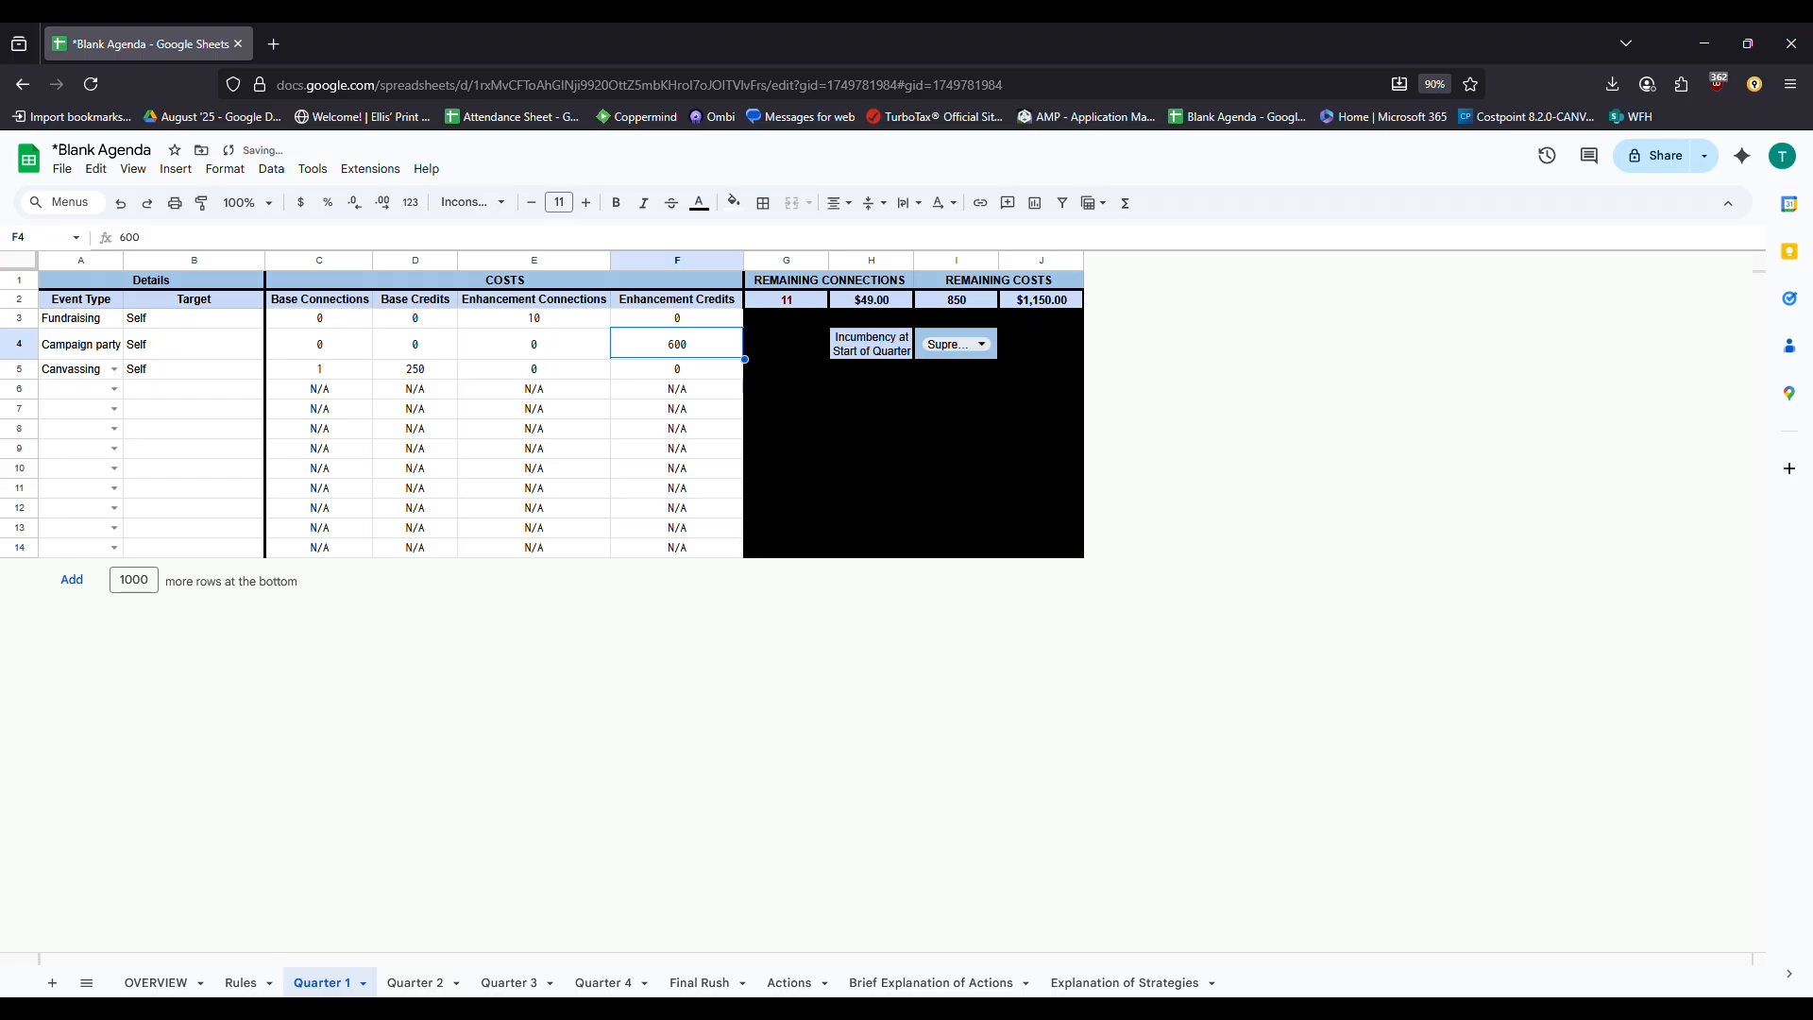
Make row 6 a Holonet Attack Post event targeting a named candidate
click(114, 390)
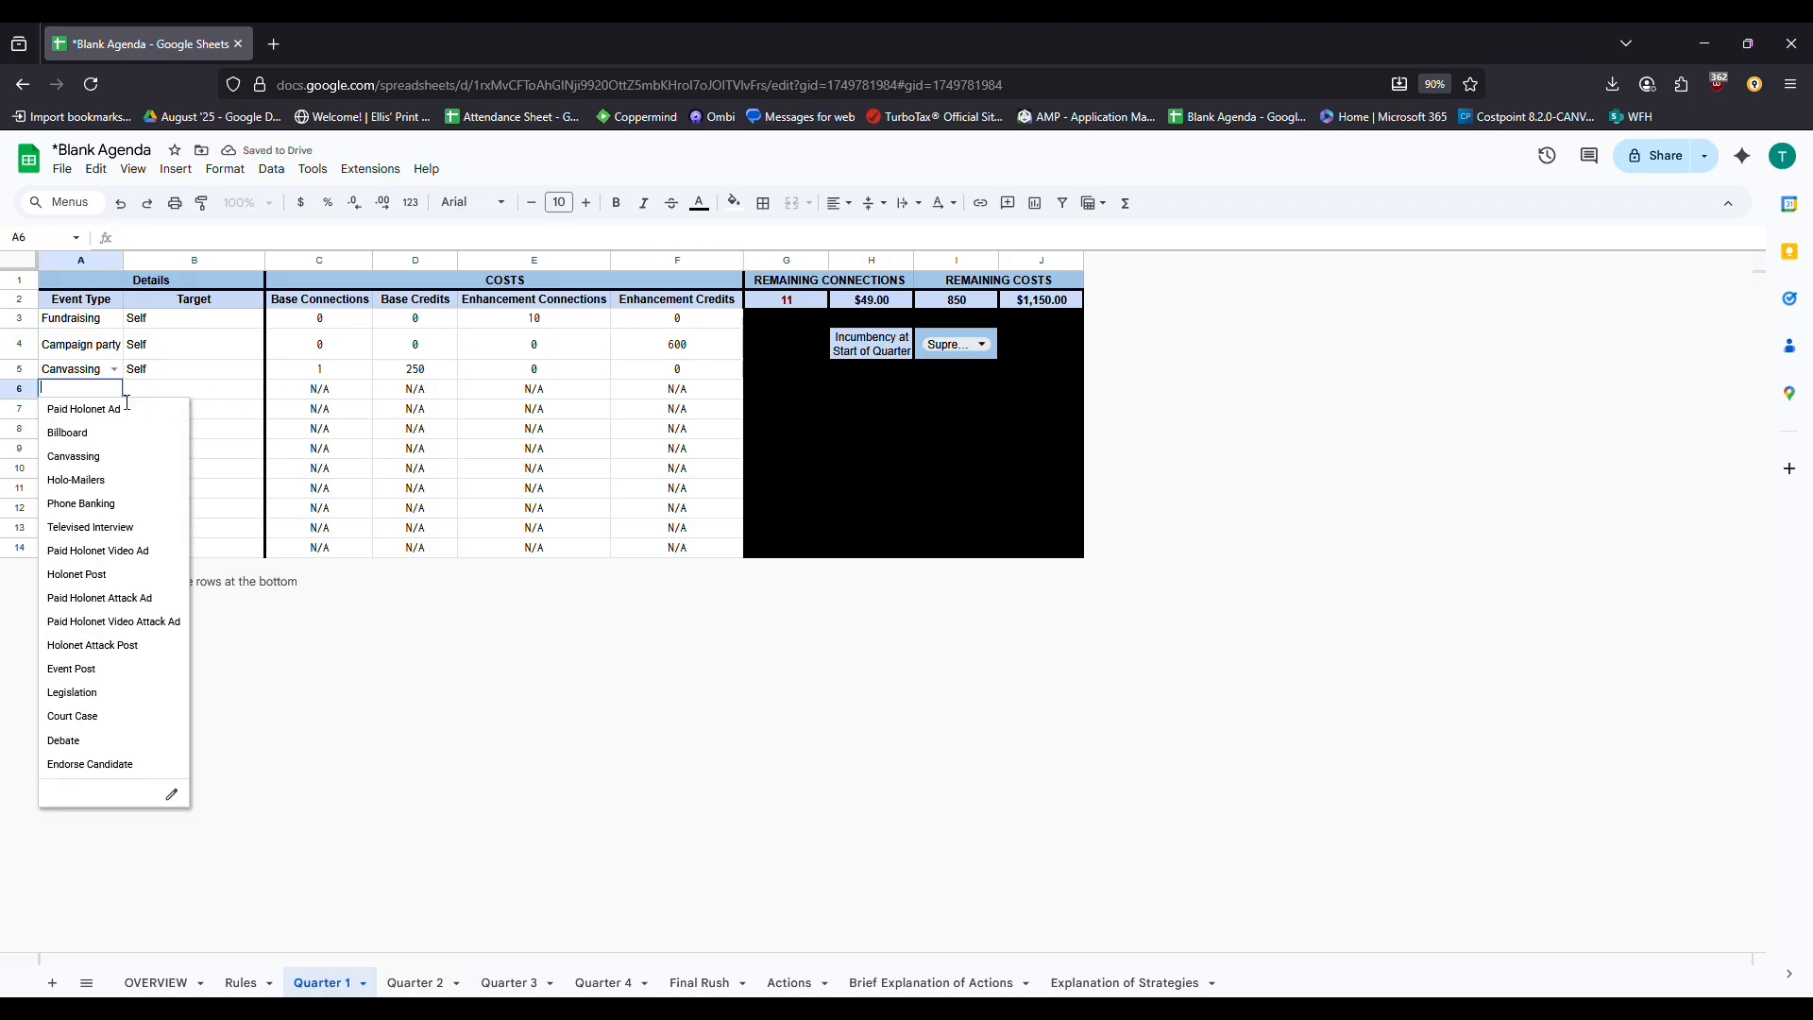
click(146, 646)
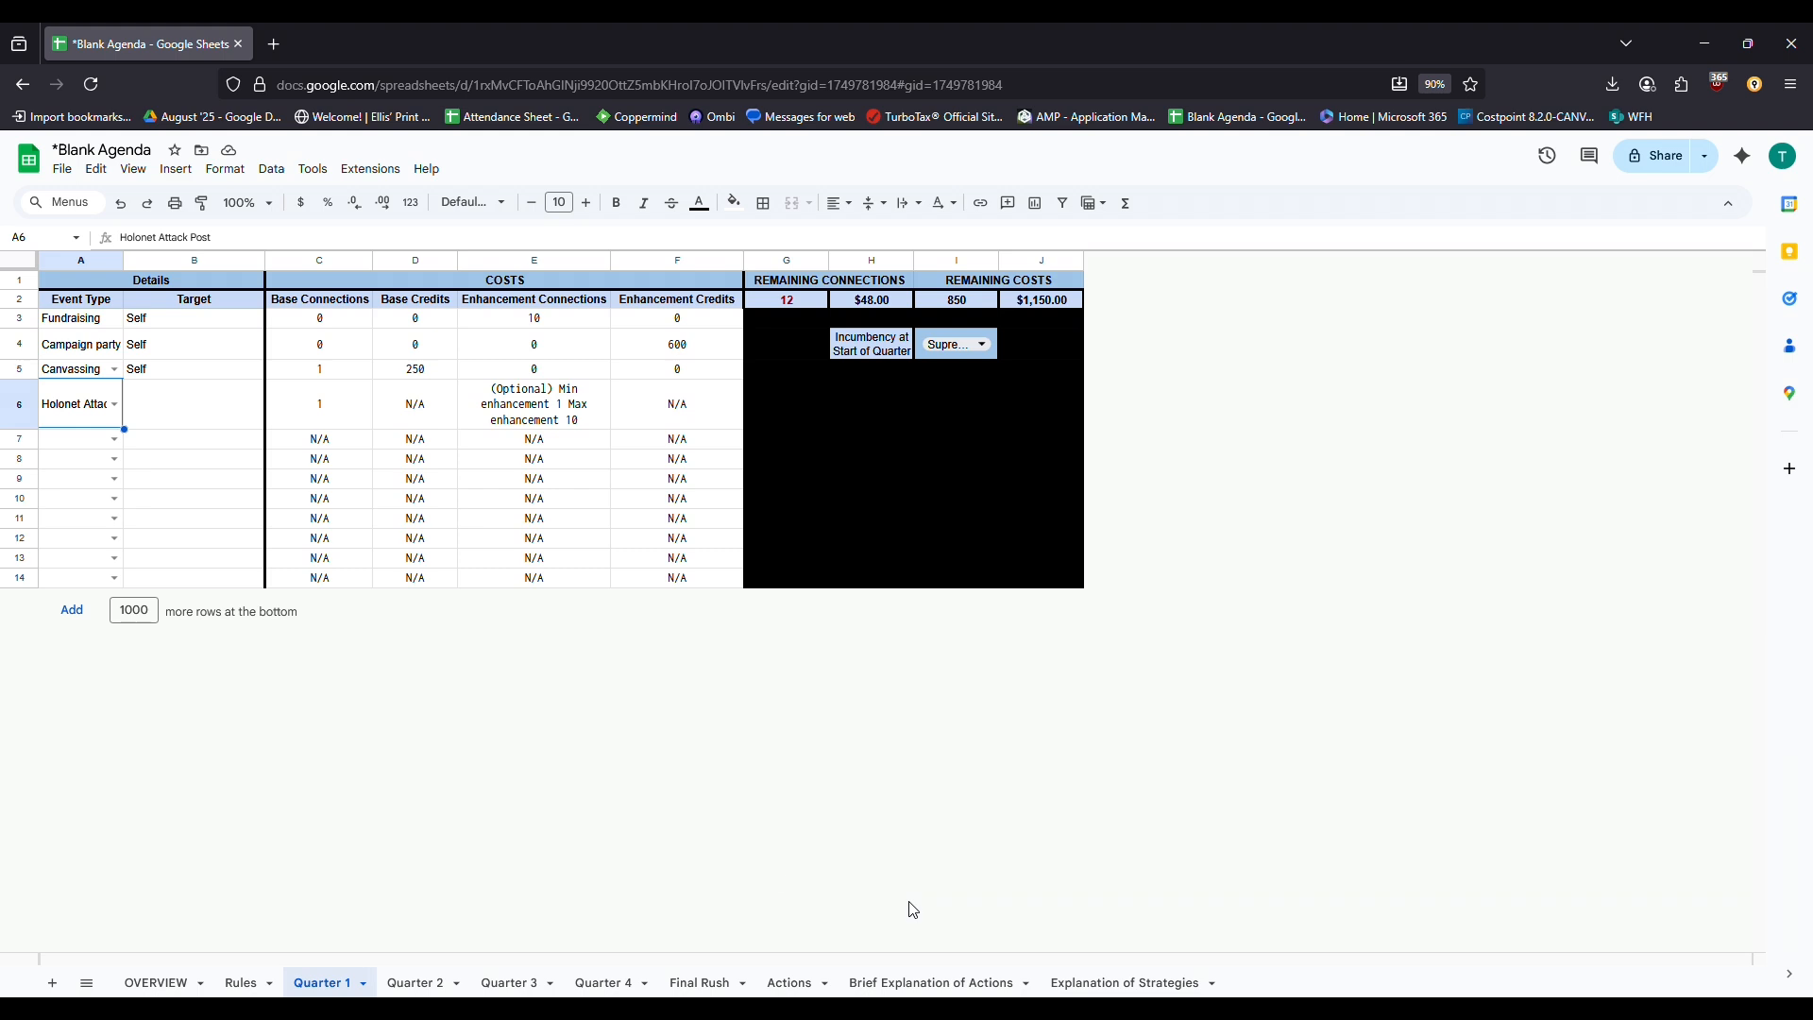
click(196, 426)
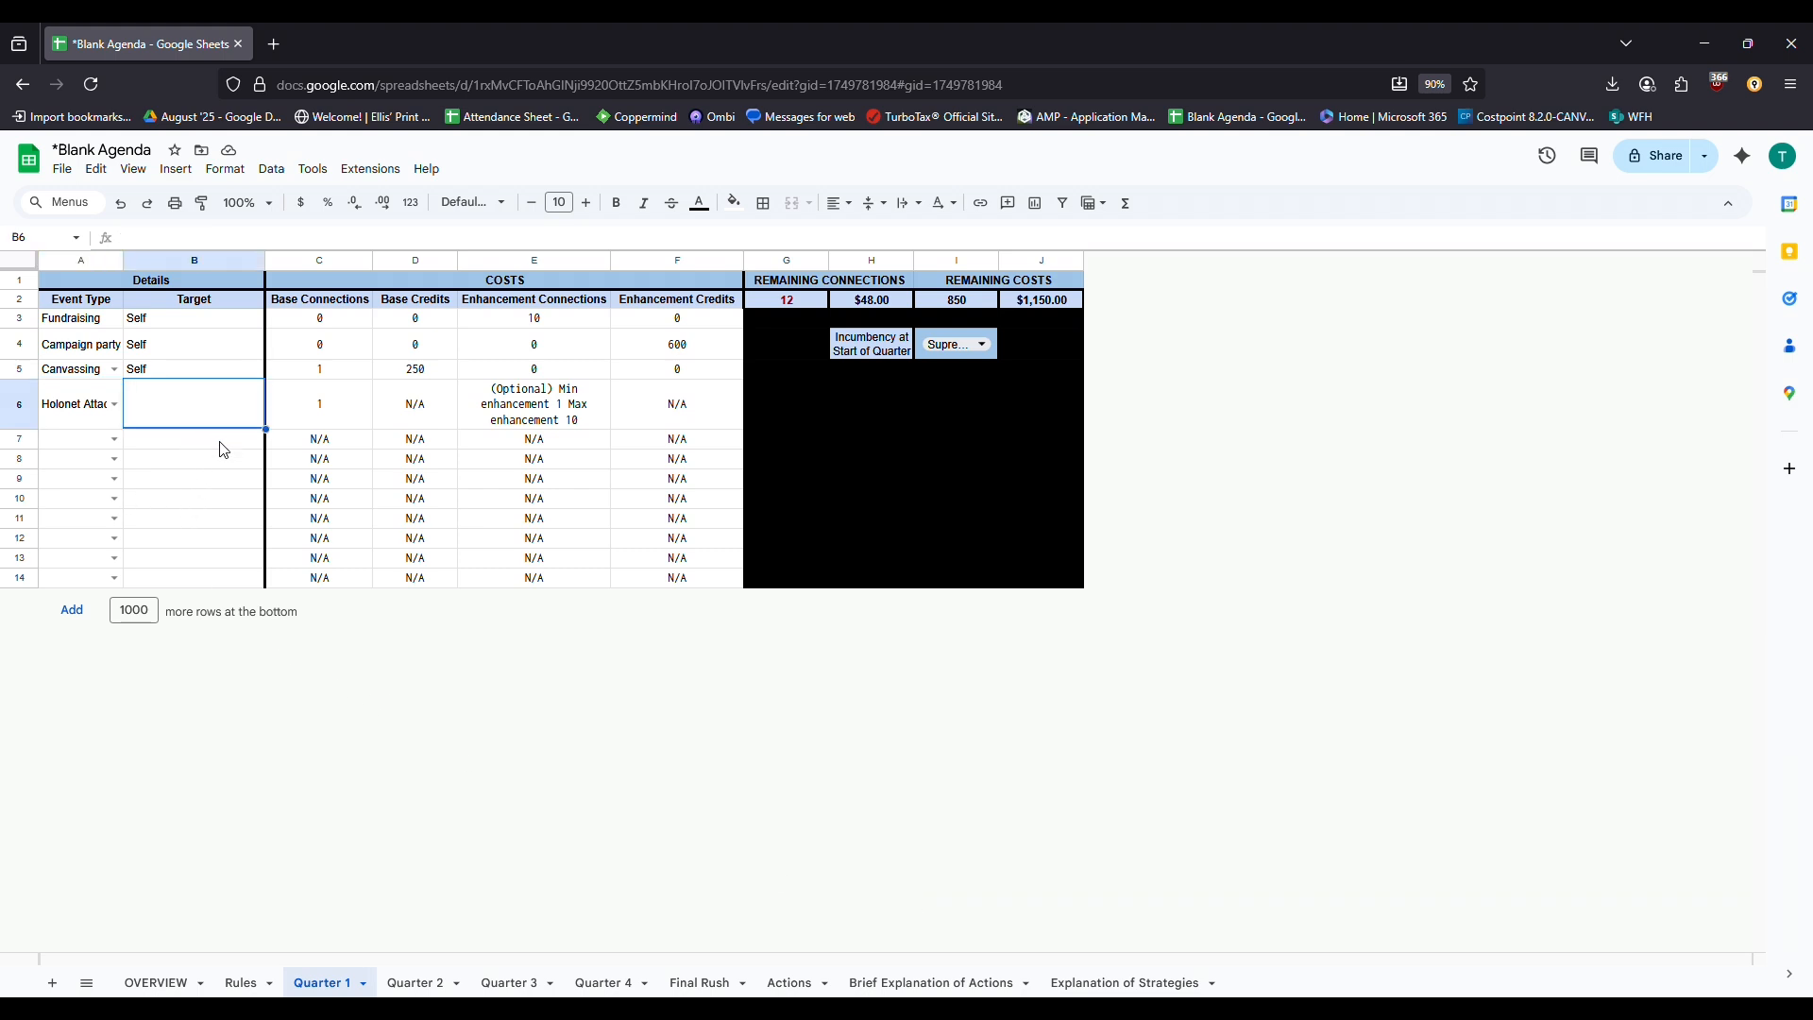
text(Anakin)
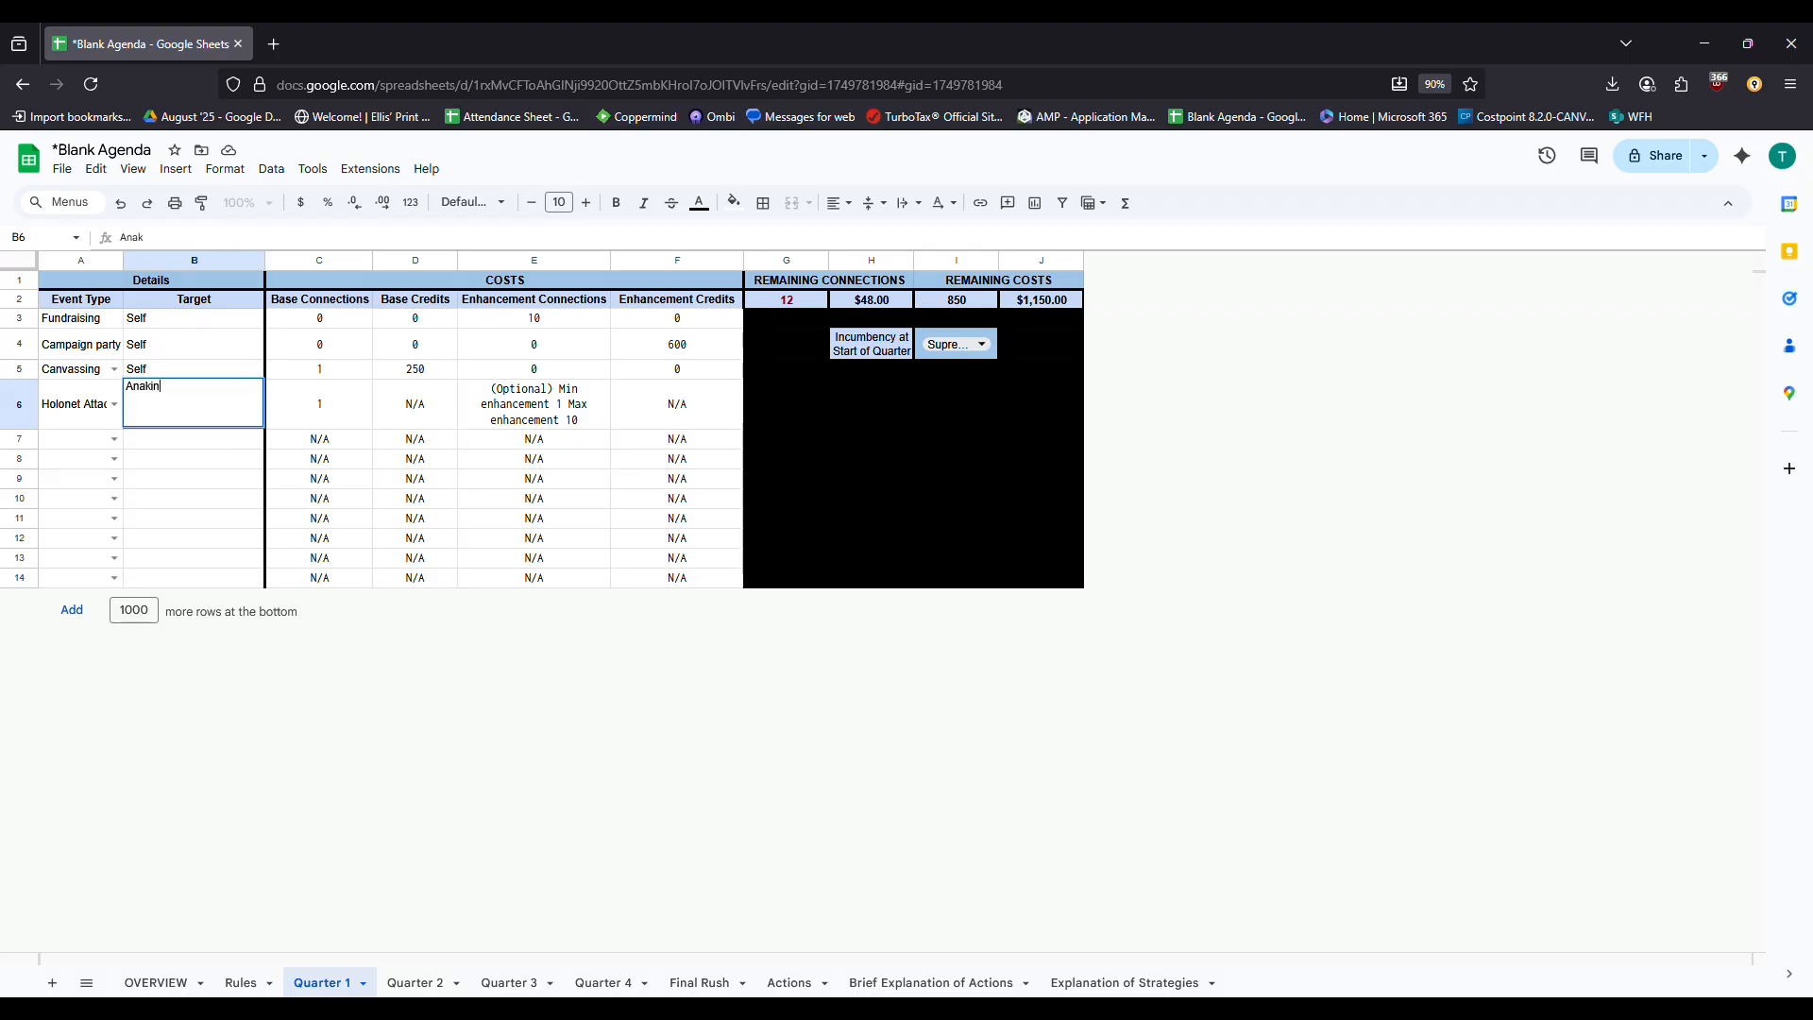
text( Skywalker)
key(Return)
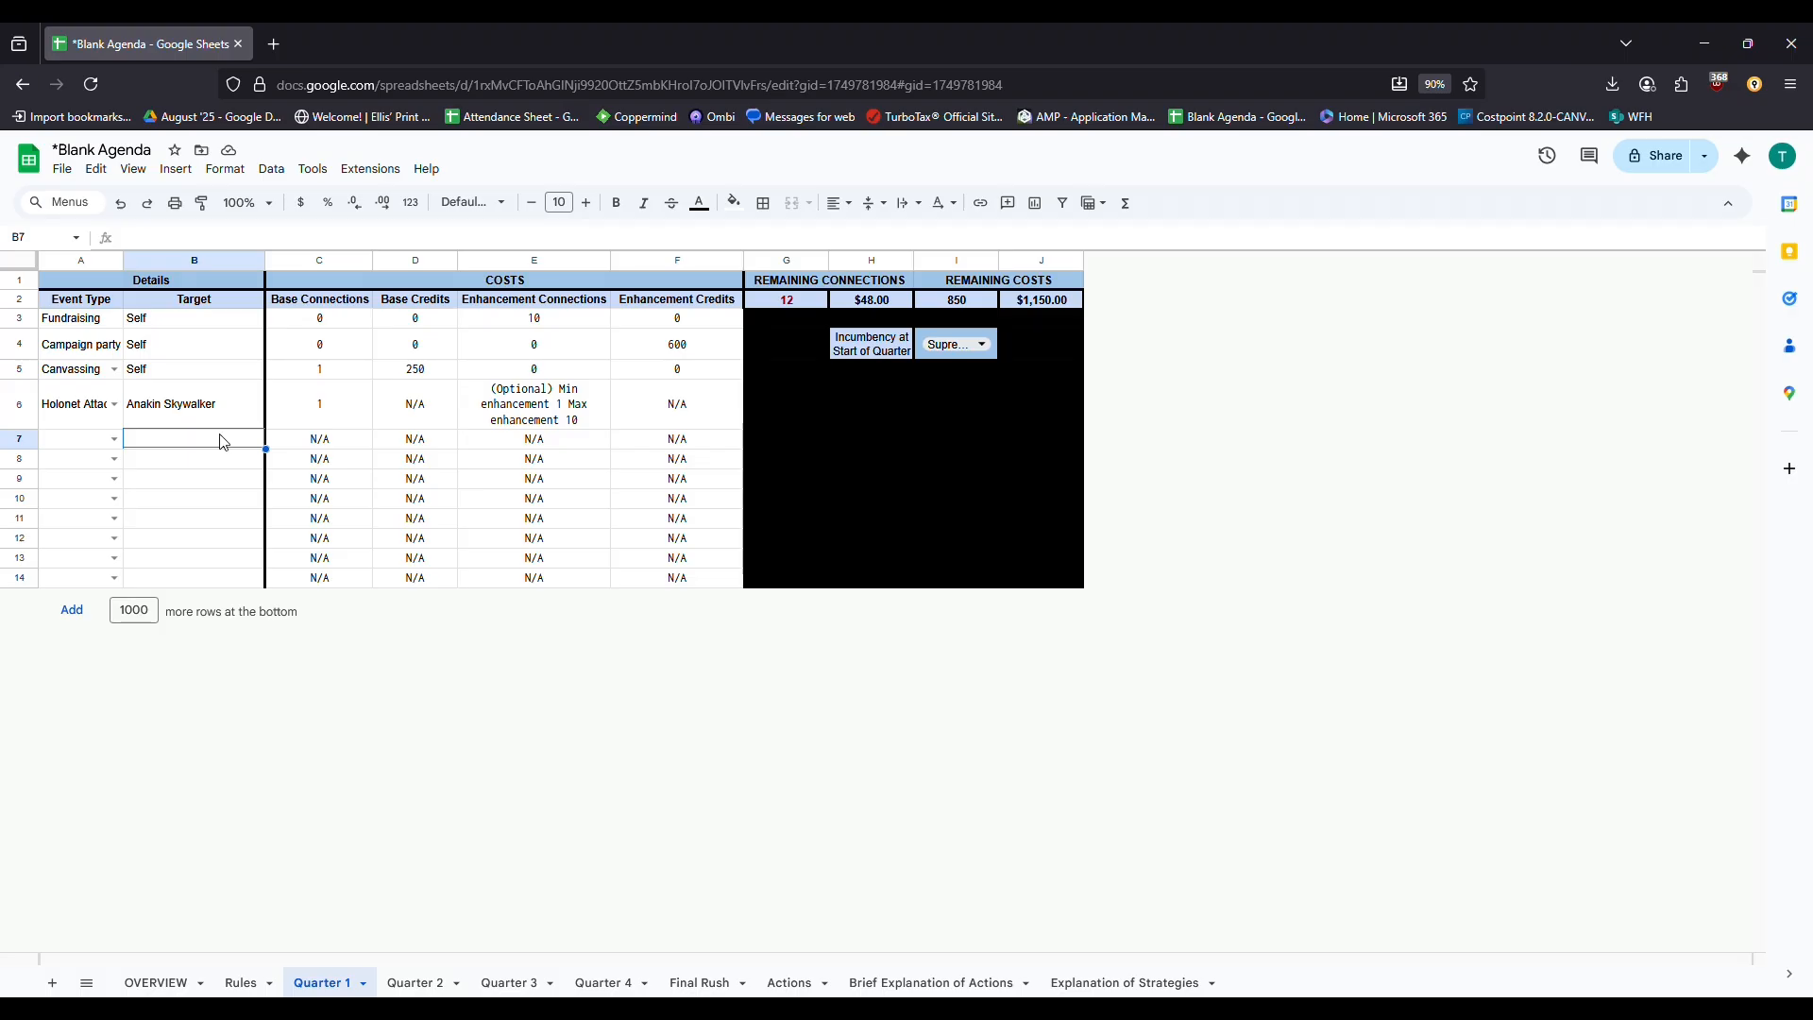
Check row 6's connection formulas and set Holonet Attack's base credits to 0
click(324, 416)
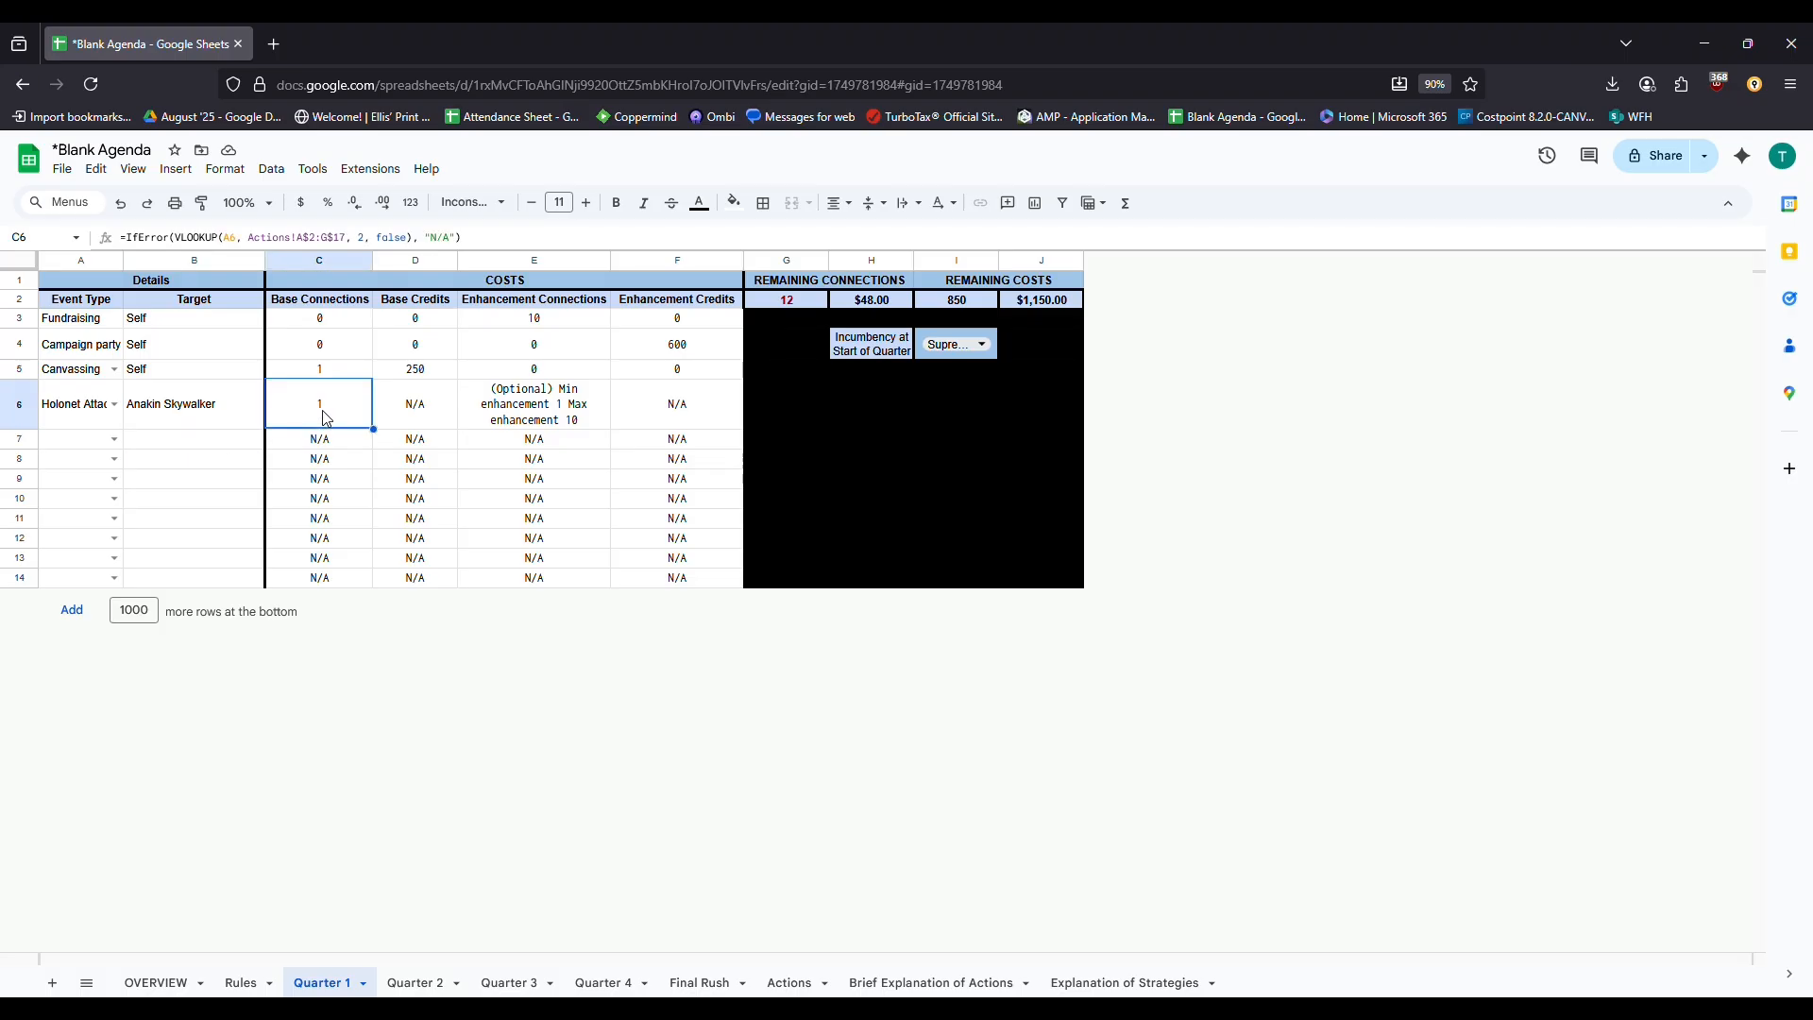
click(555, 419)
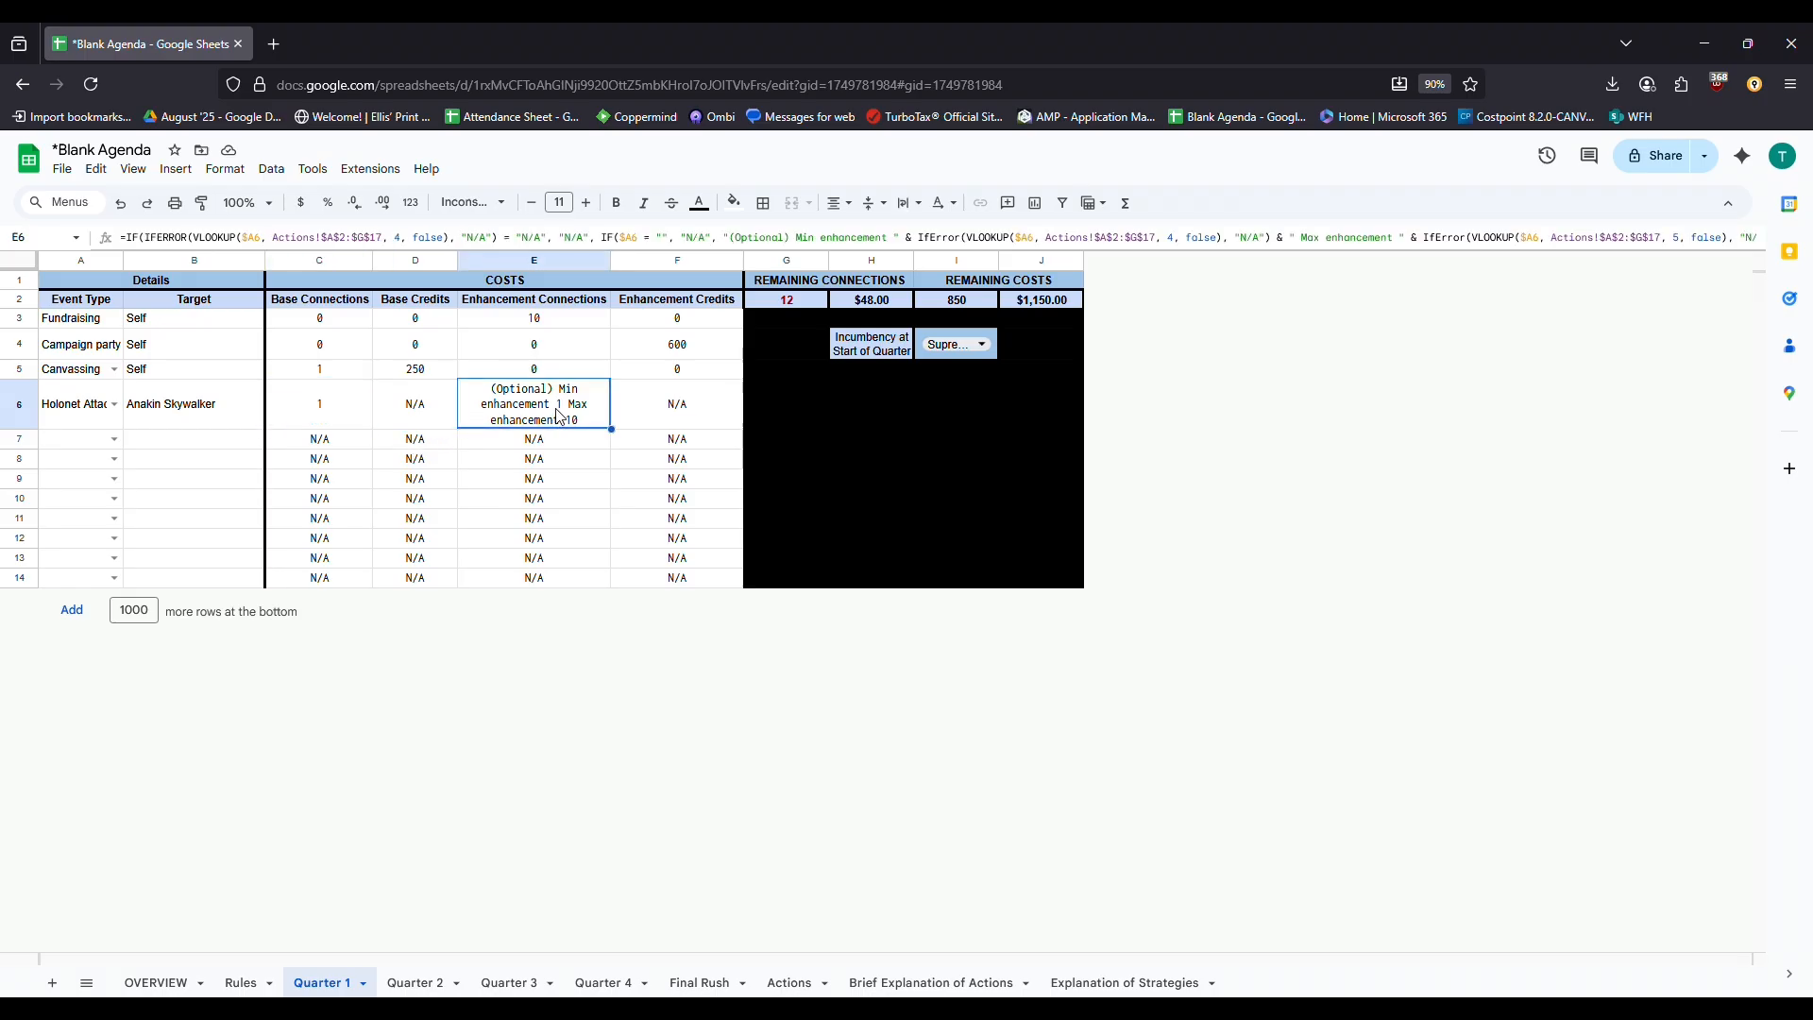
click(438, 403)
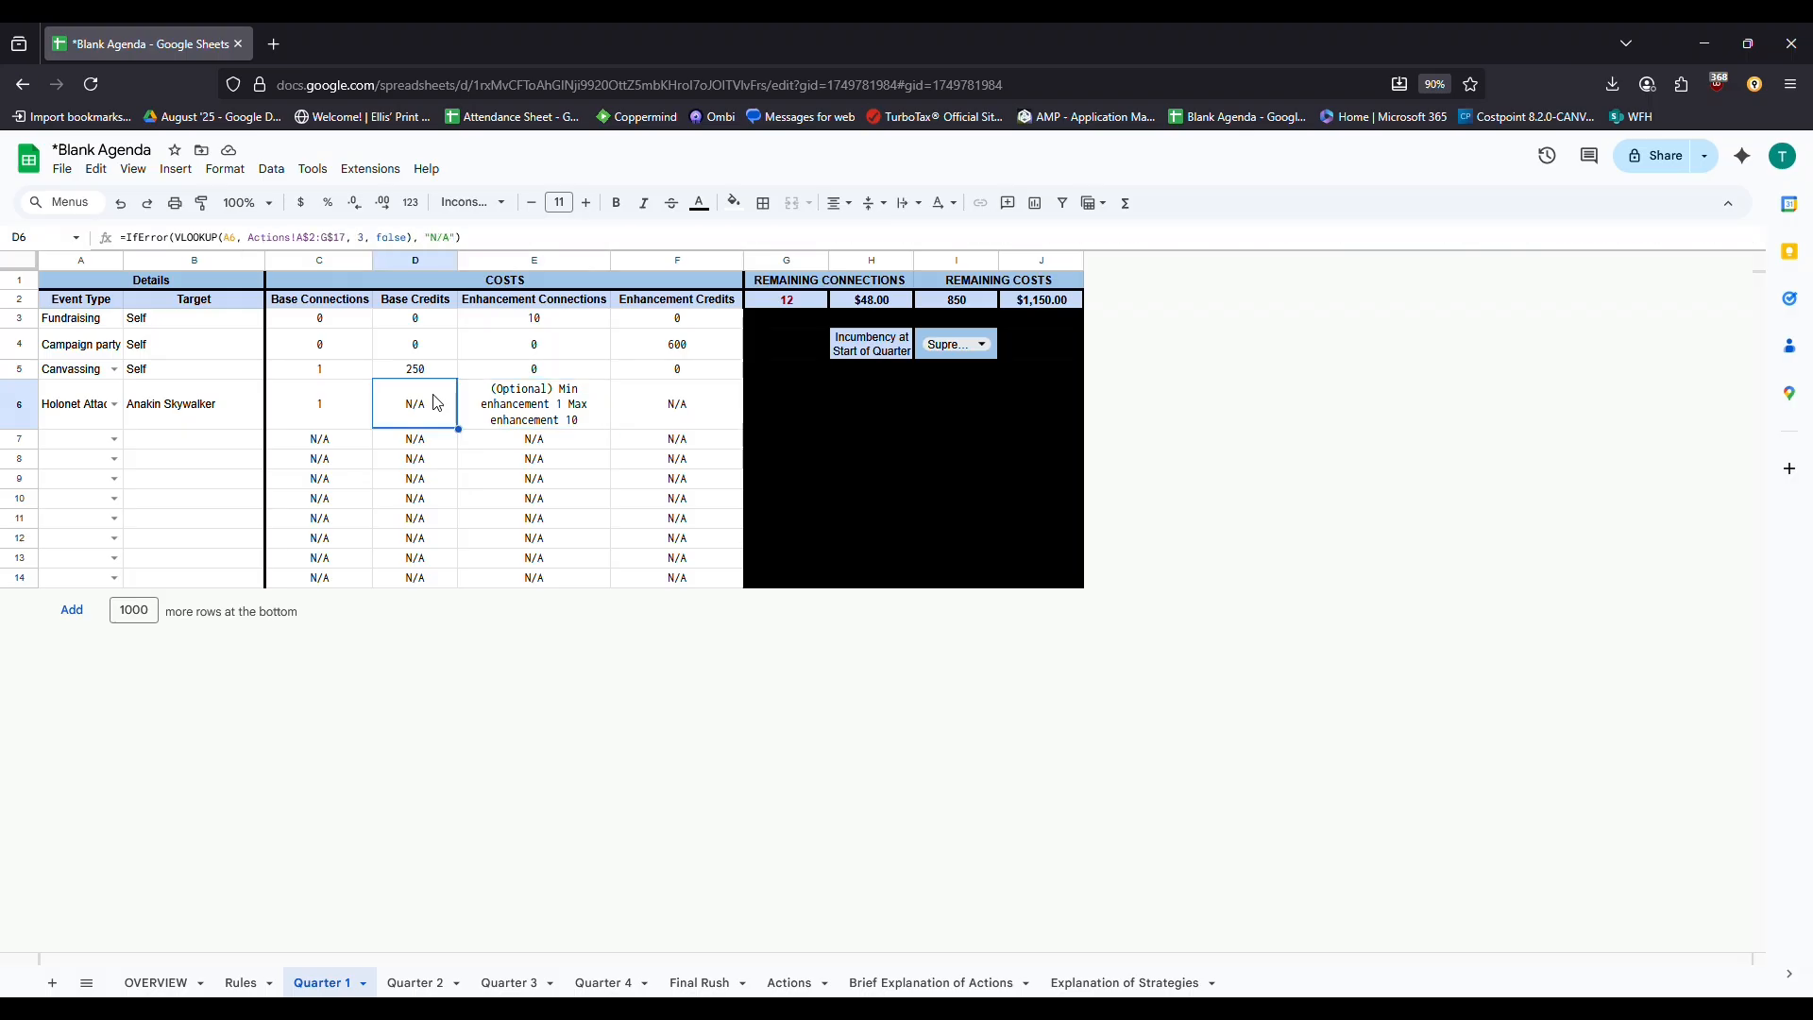
key(Tab)
key(Tab)
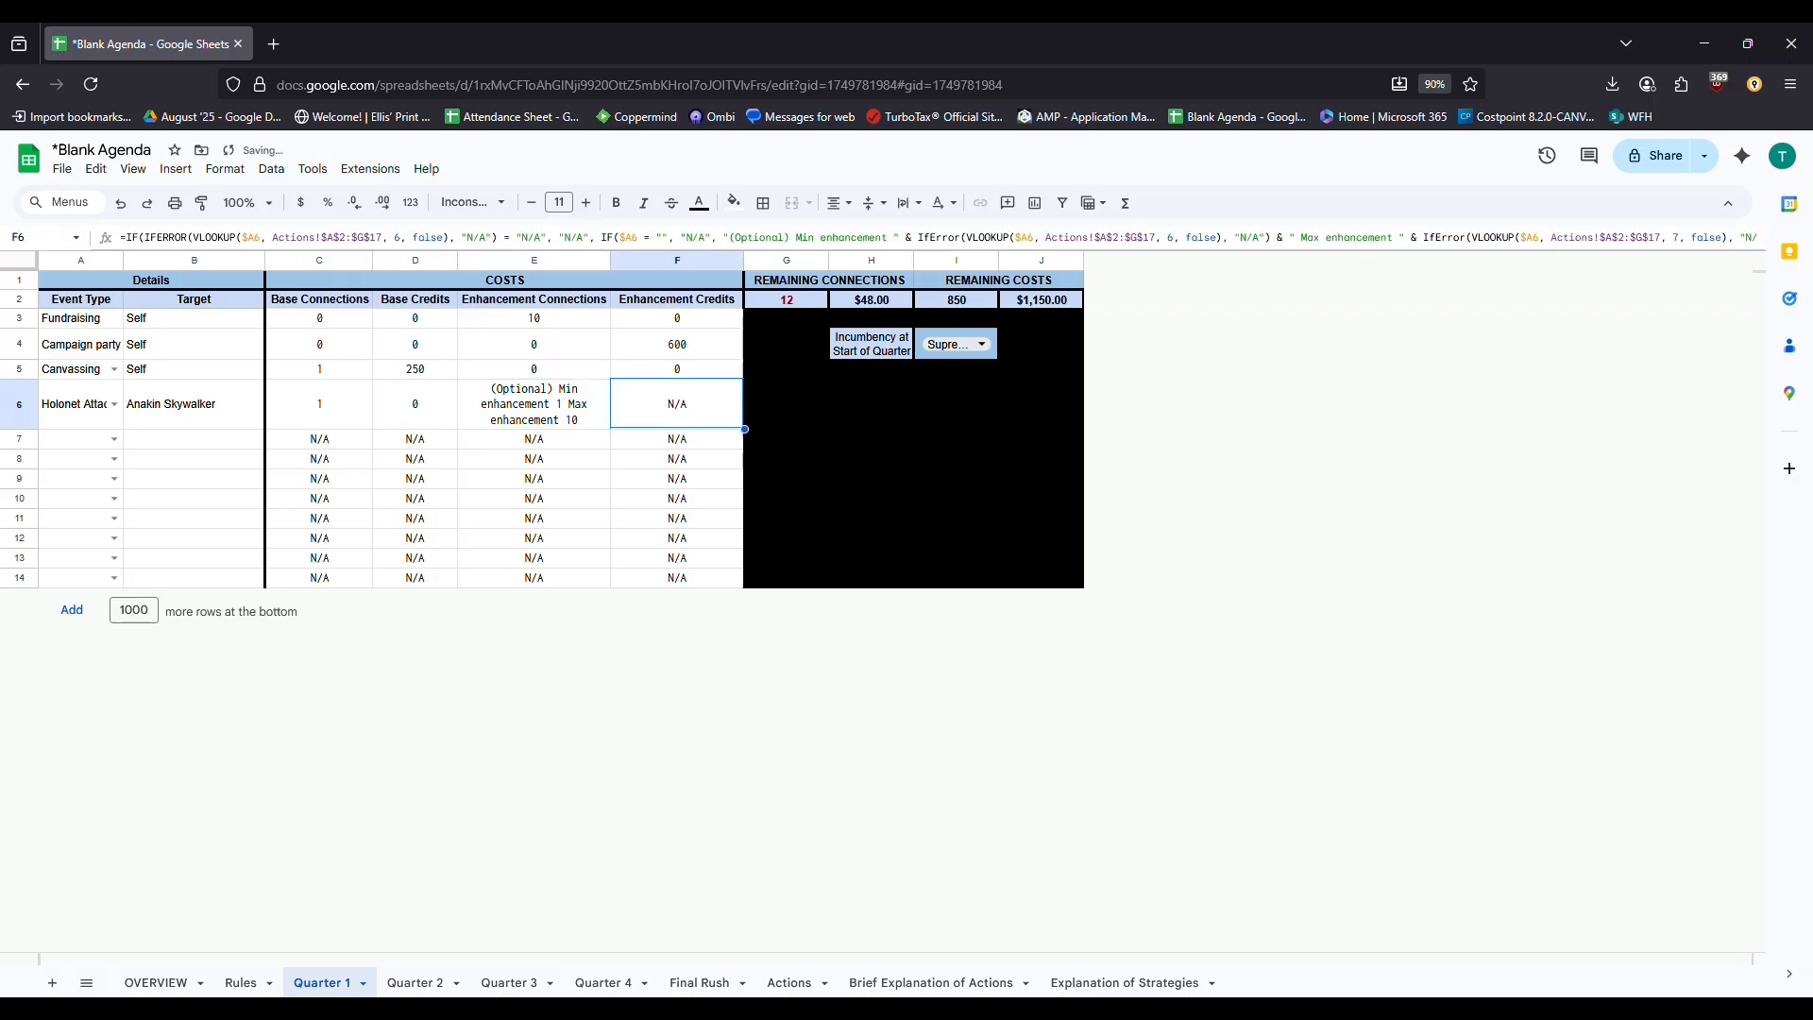
Give Holonet Attack 4 enhancement connections, leaving 0 enhancement credits
key(Down)
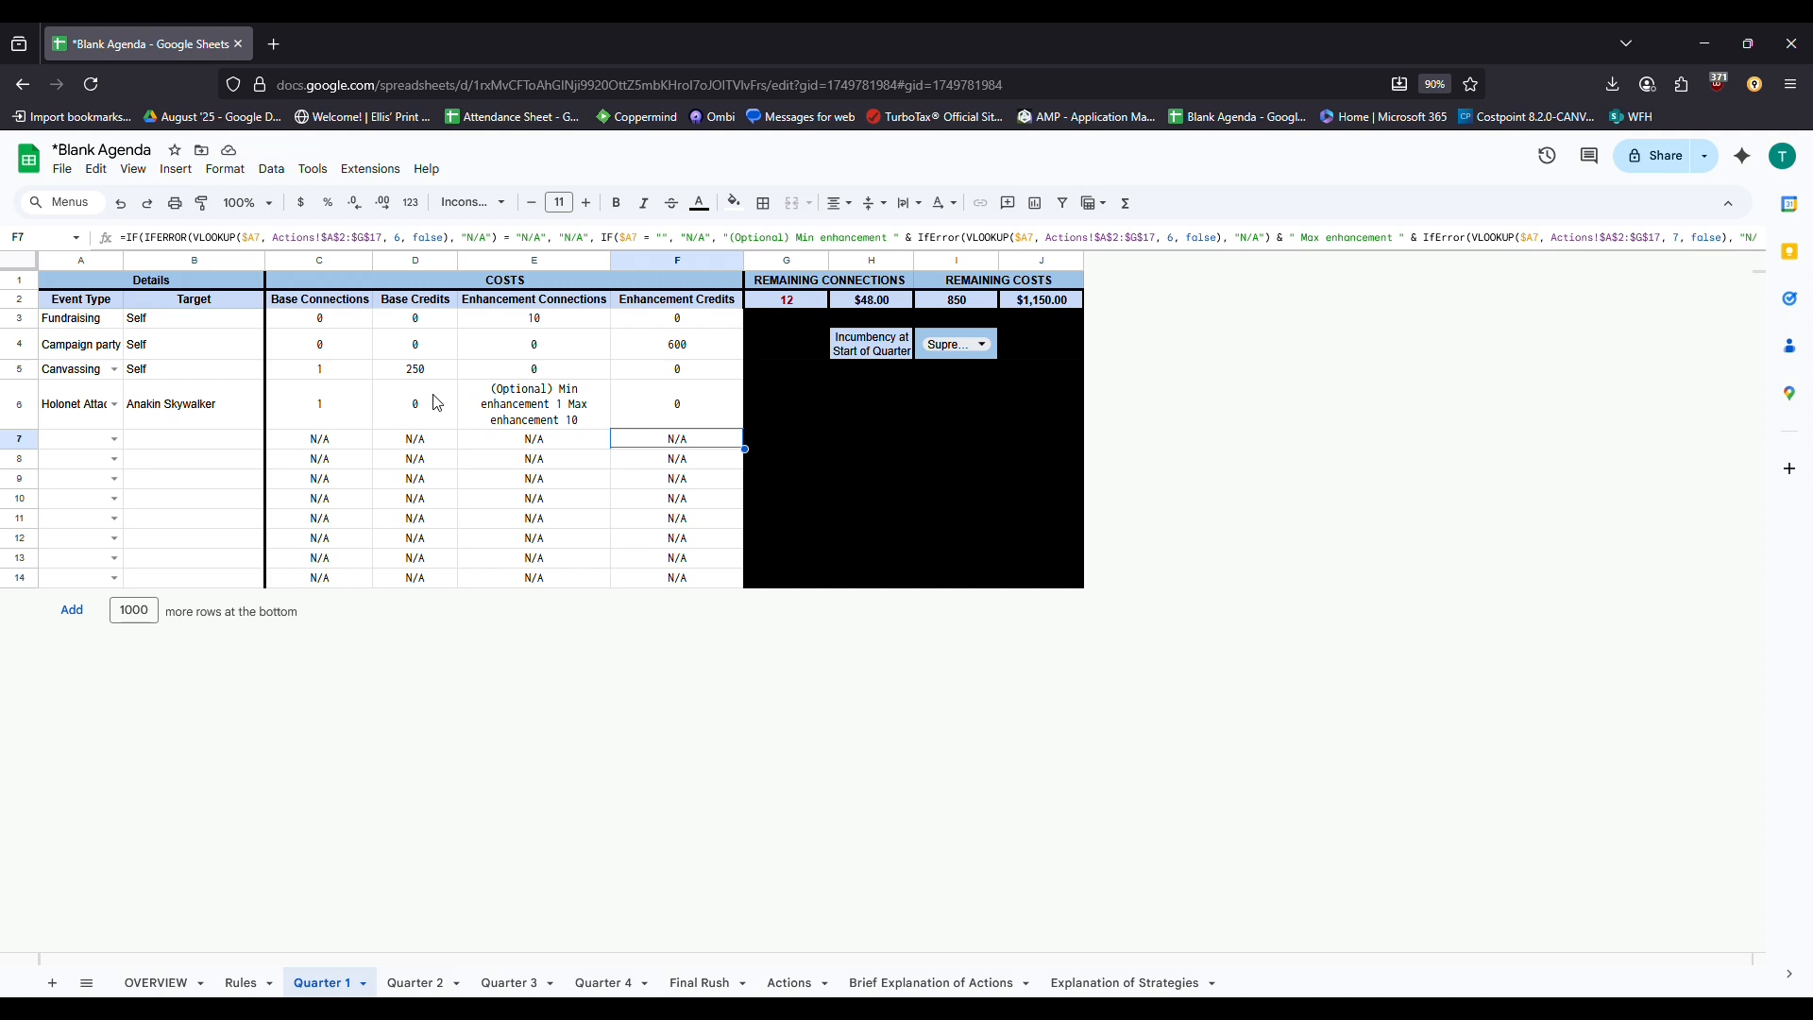
key(Up)
key(Left)
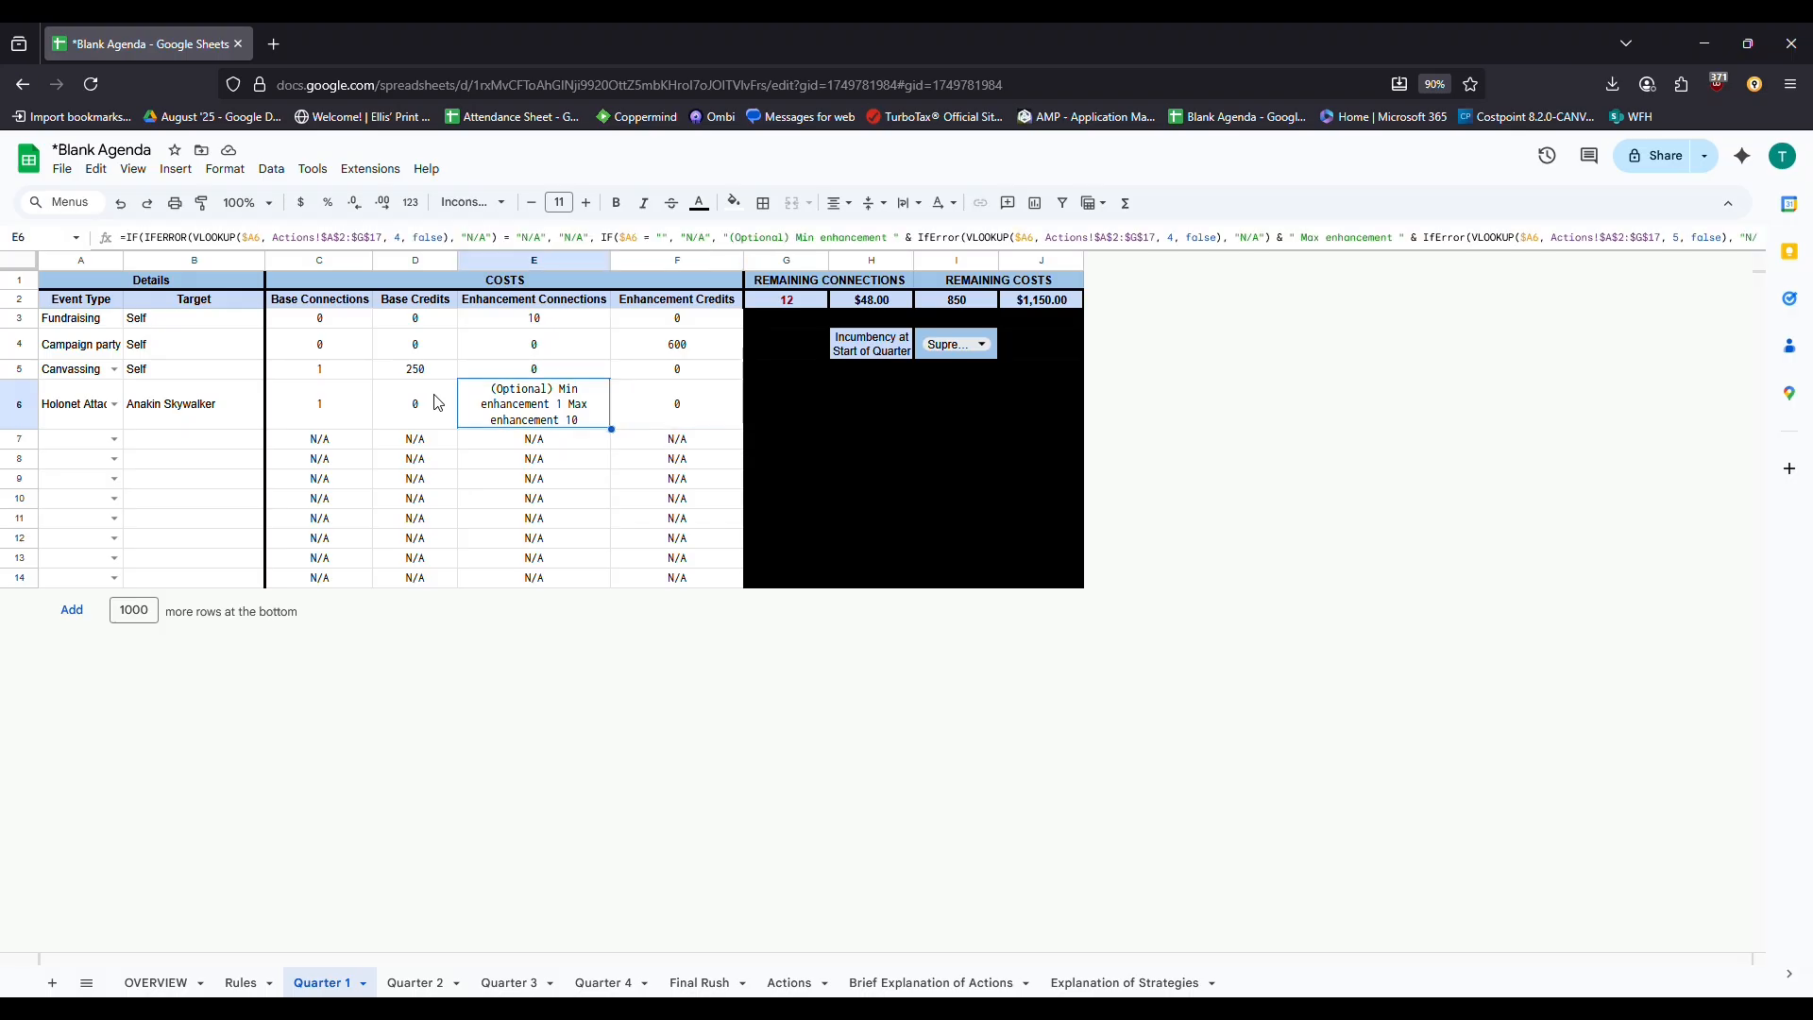
text(4)
key(Return)
key(Up)
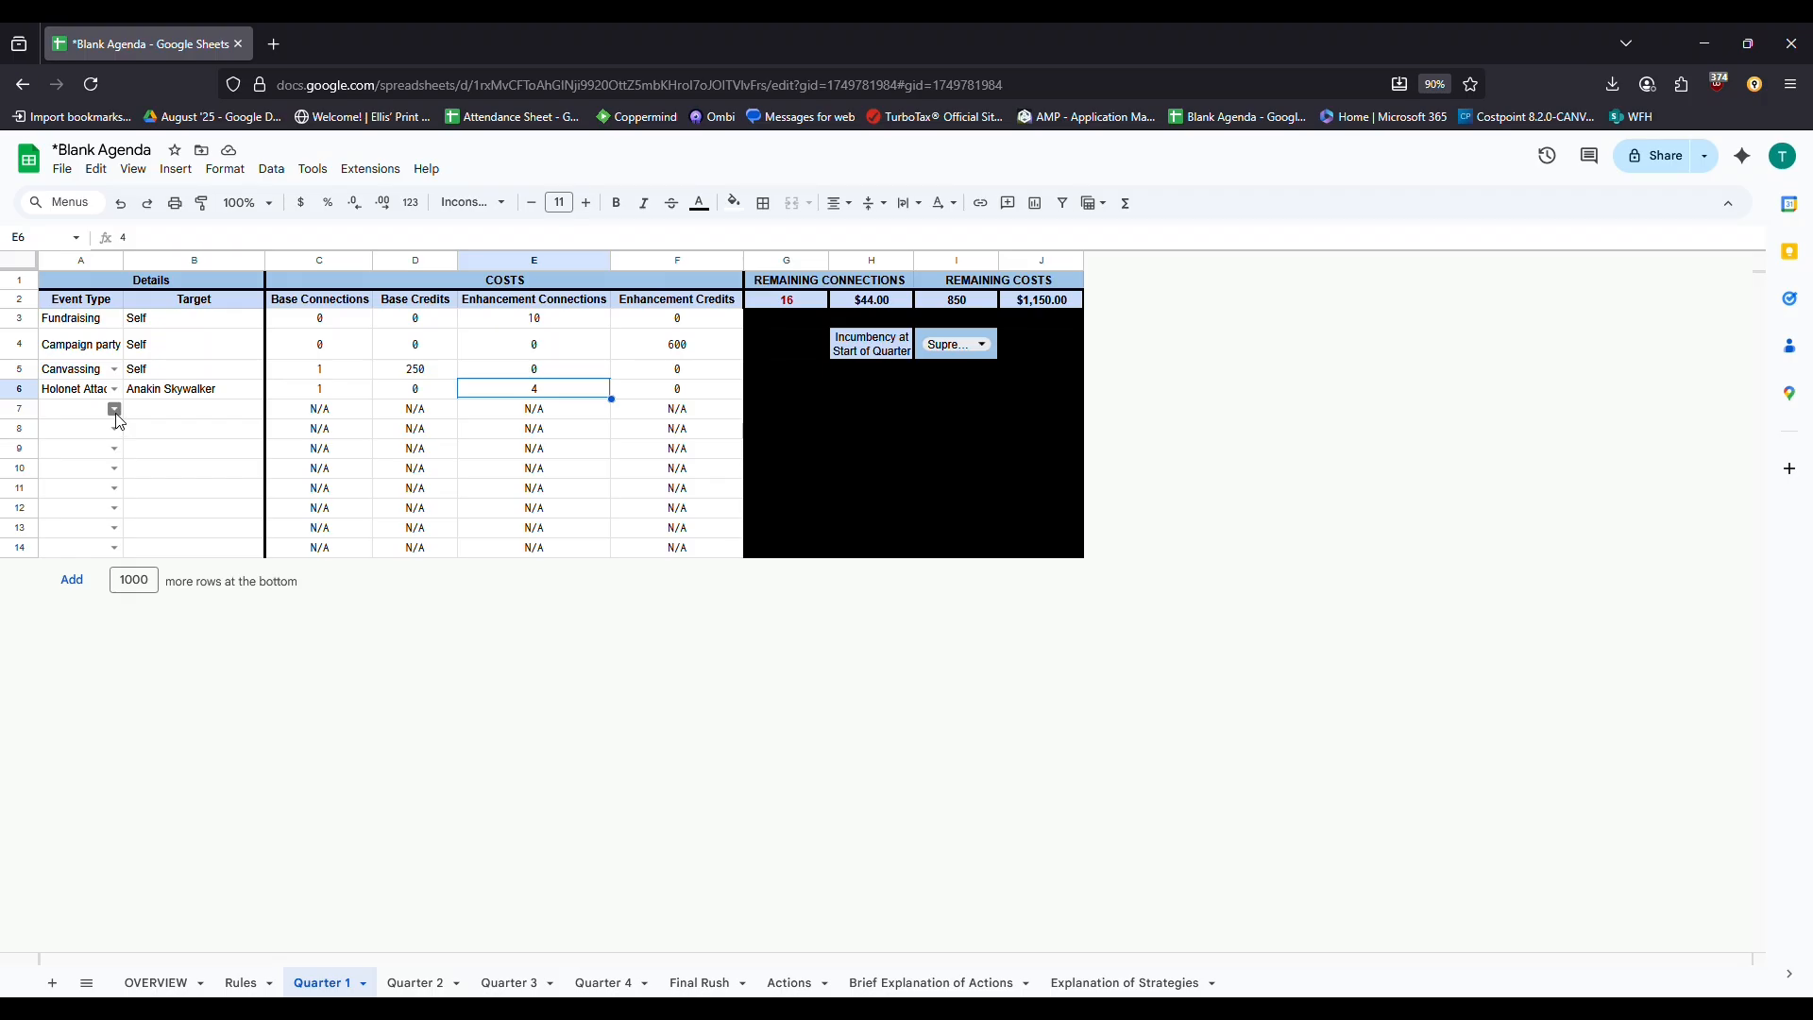
click(115, 411)
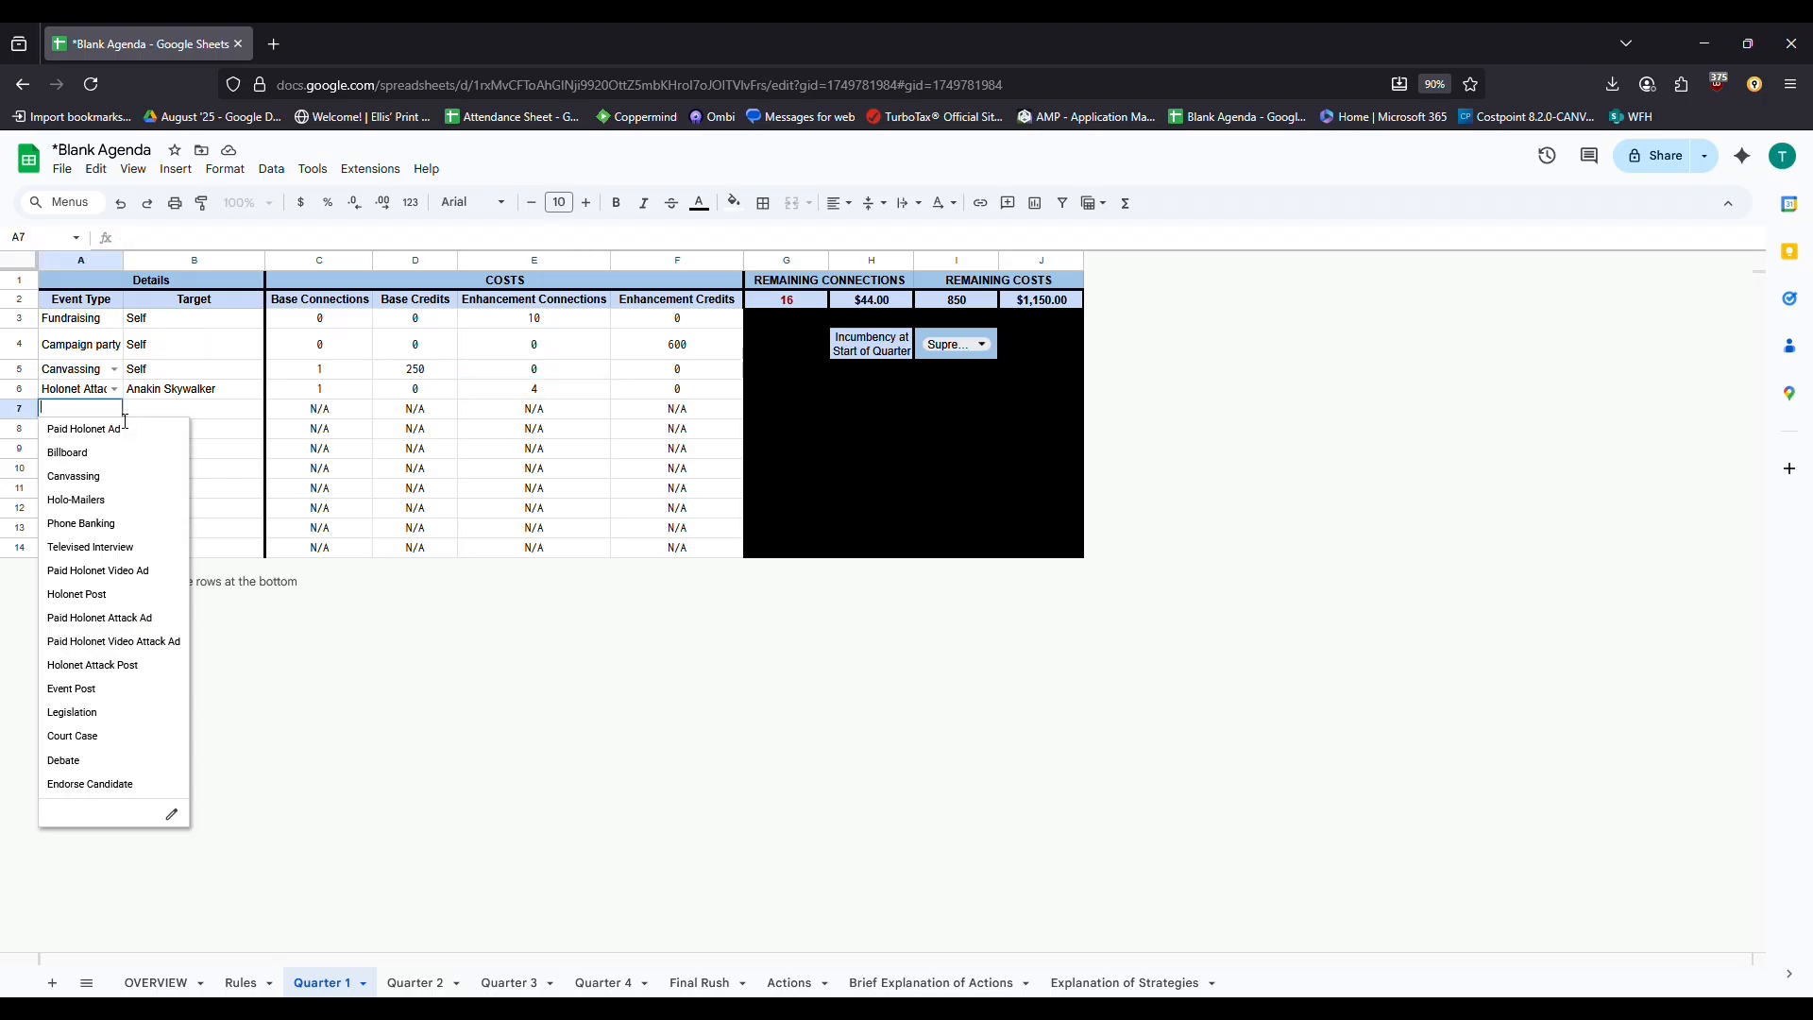
Make row 7 a Legislation action targeting [Link]
click(102, 714)
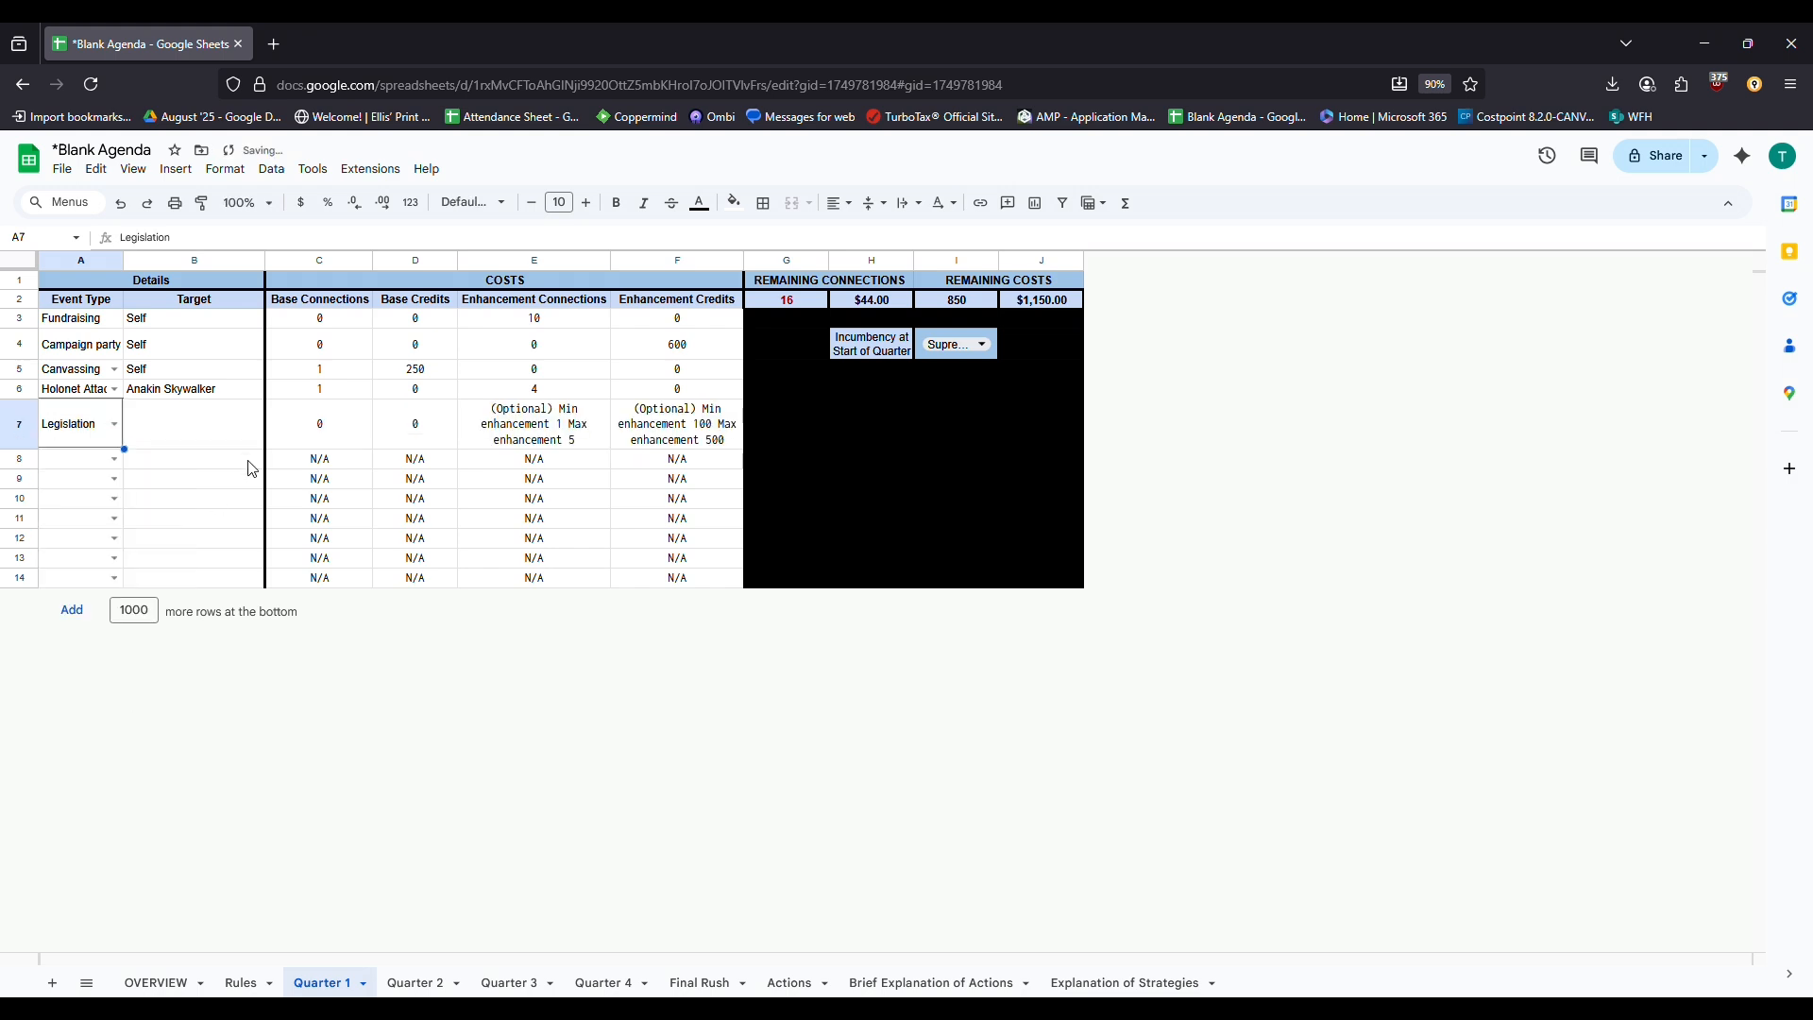
click(221, 432)
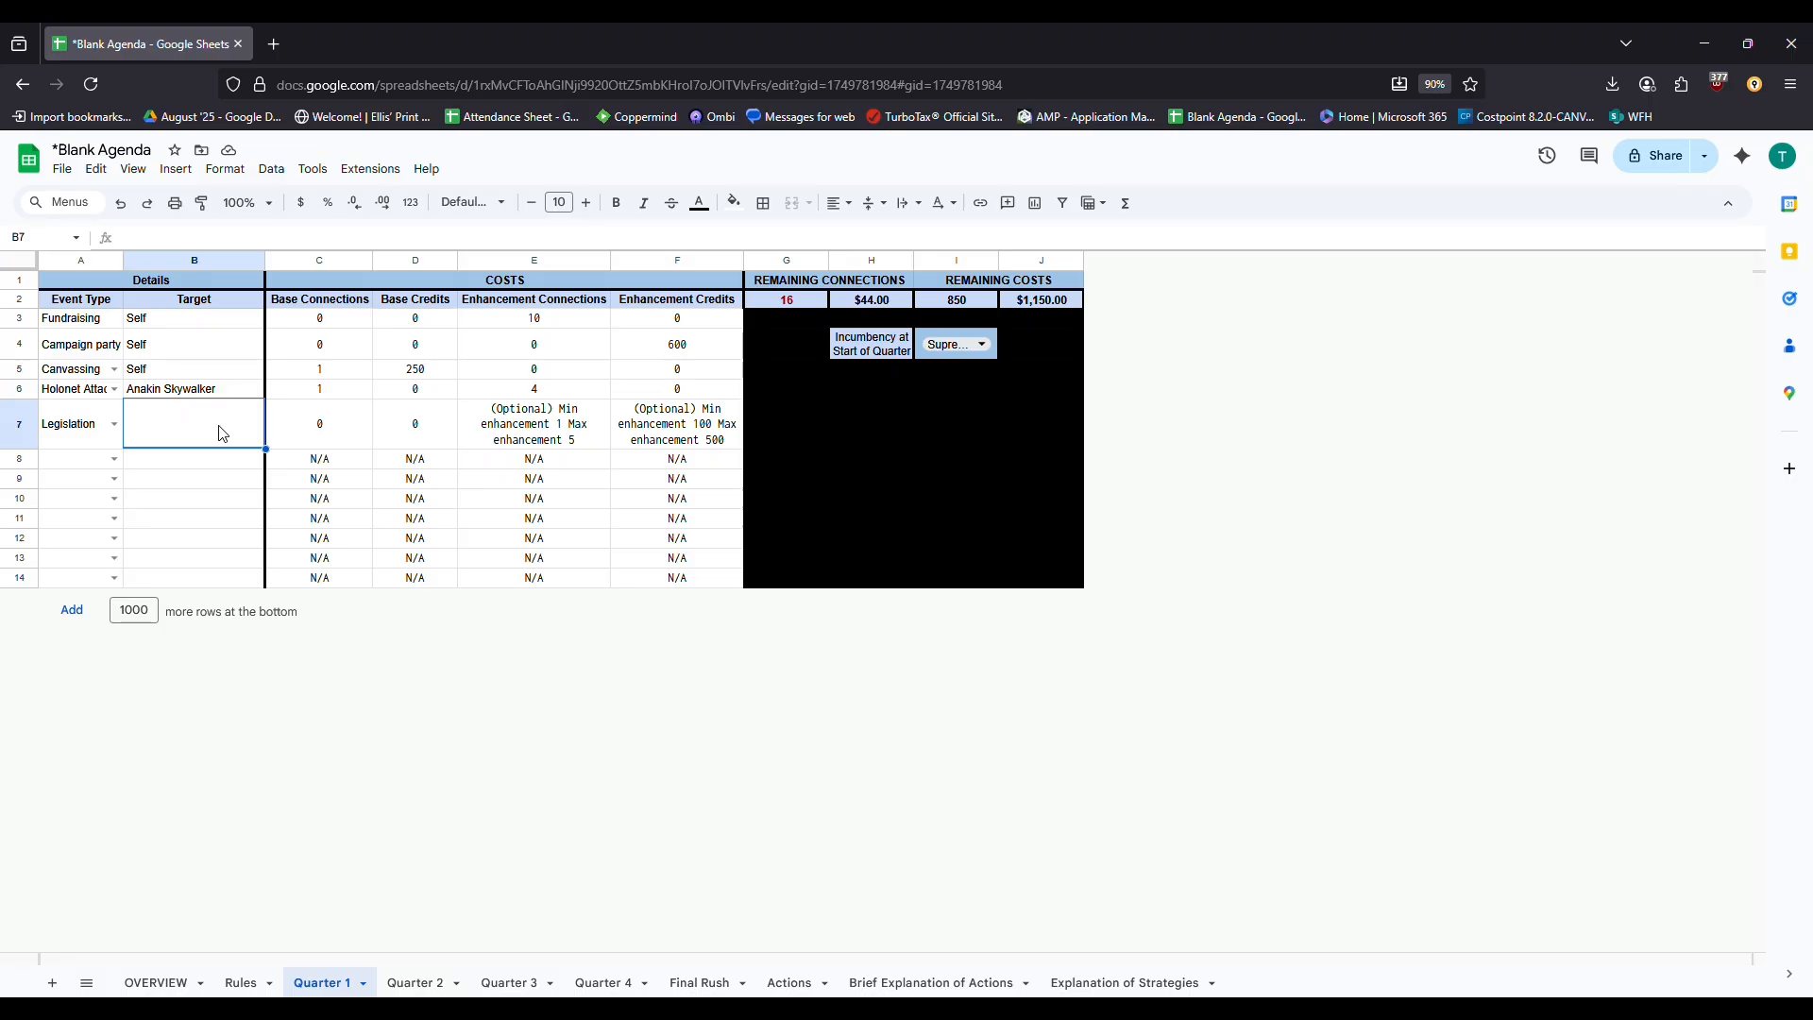
key(Return)
text([Link)
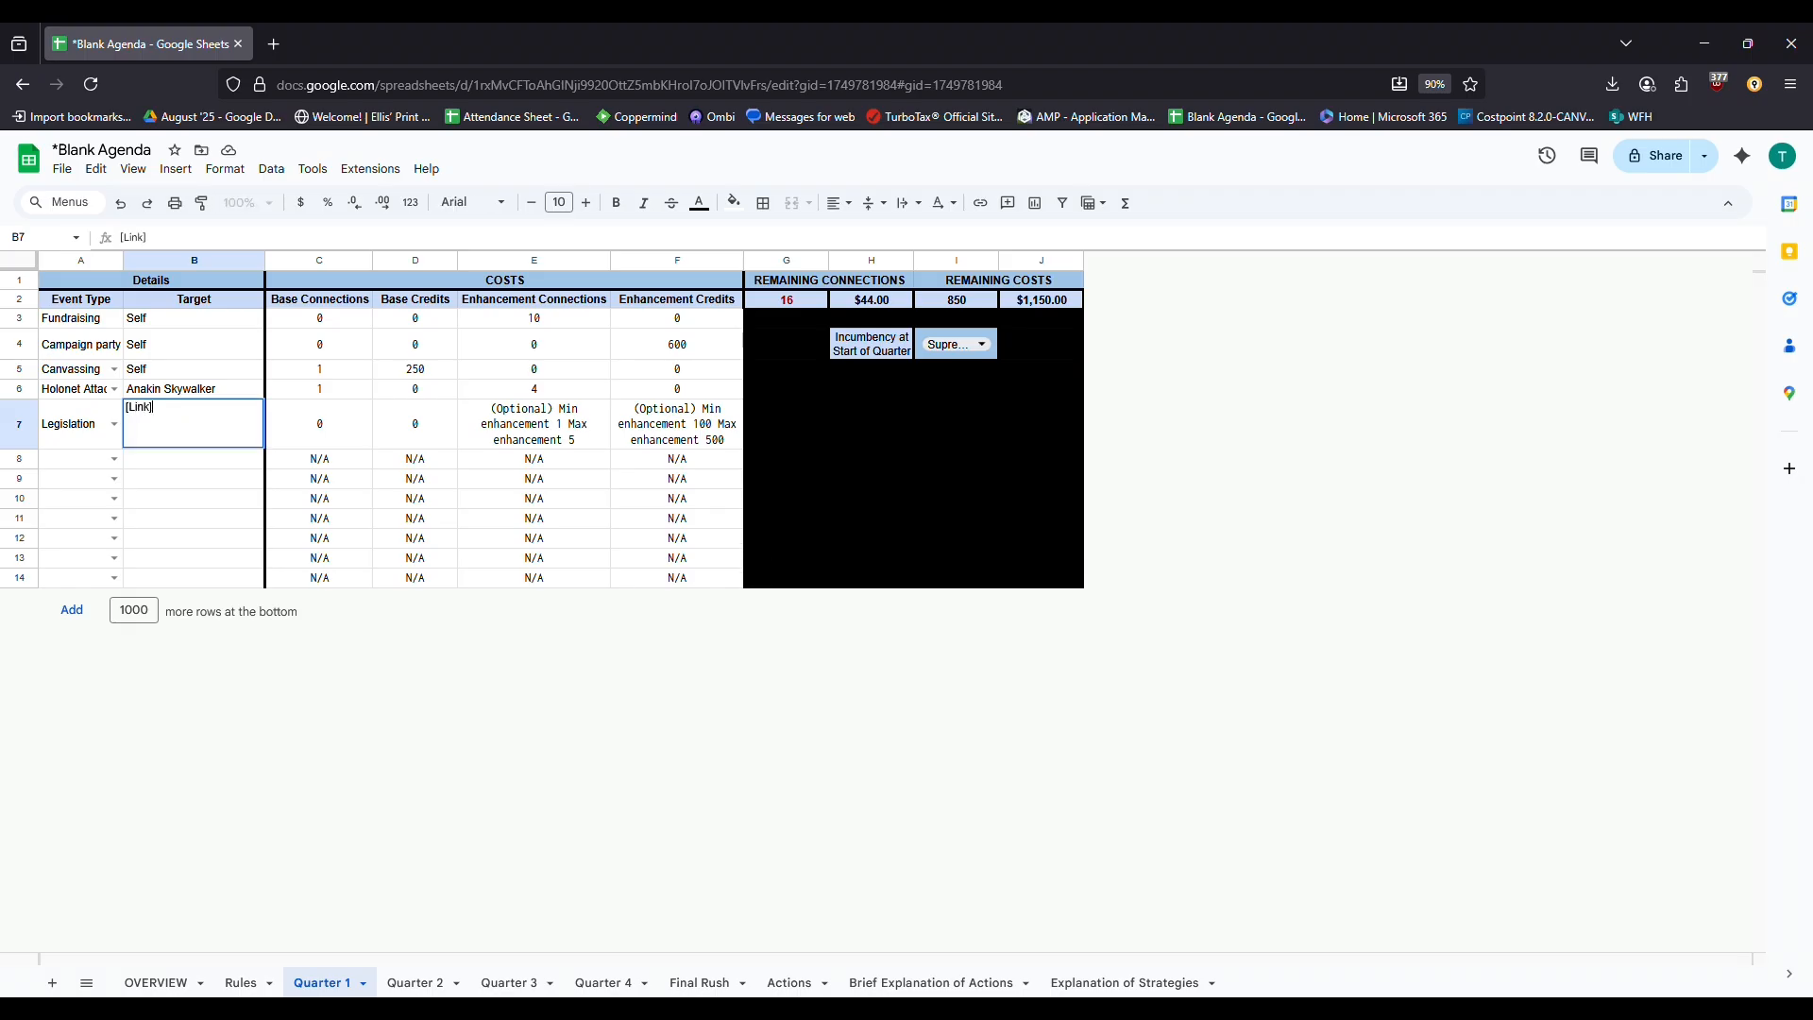
key(Return)
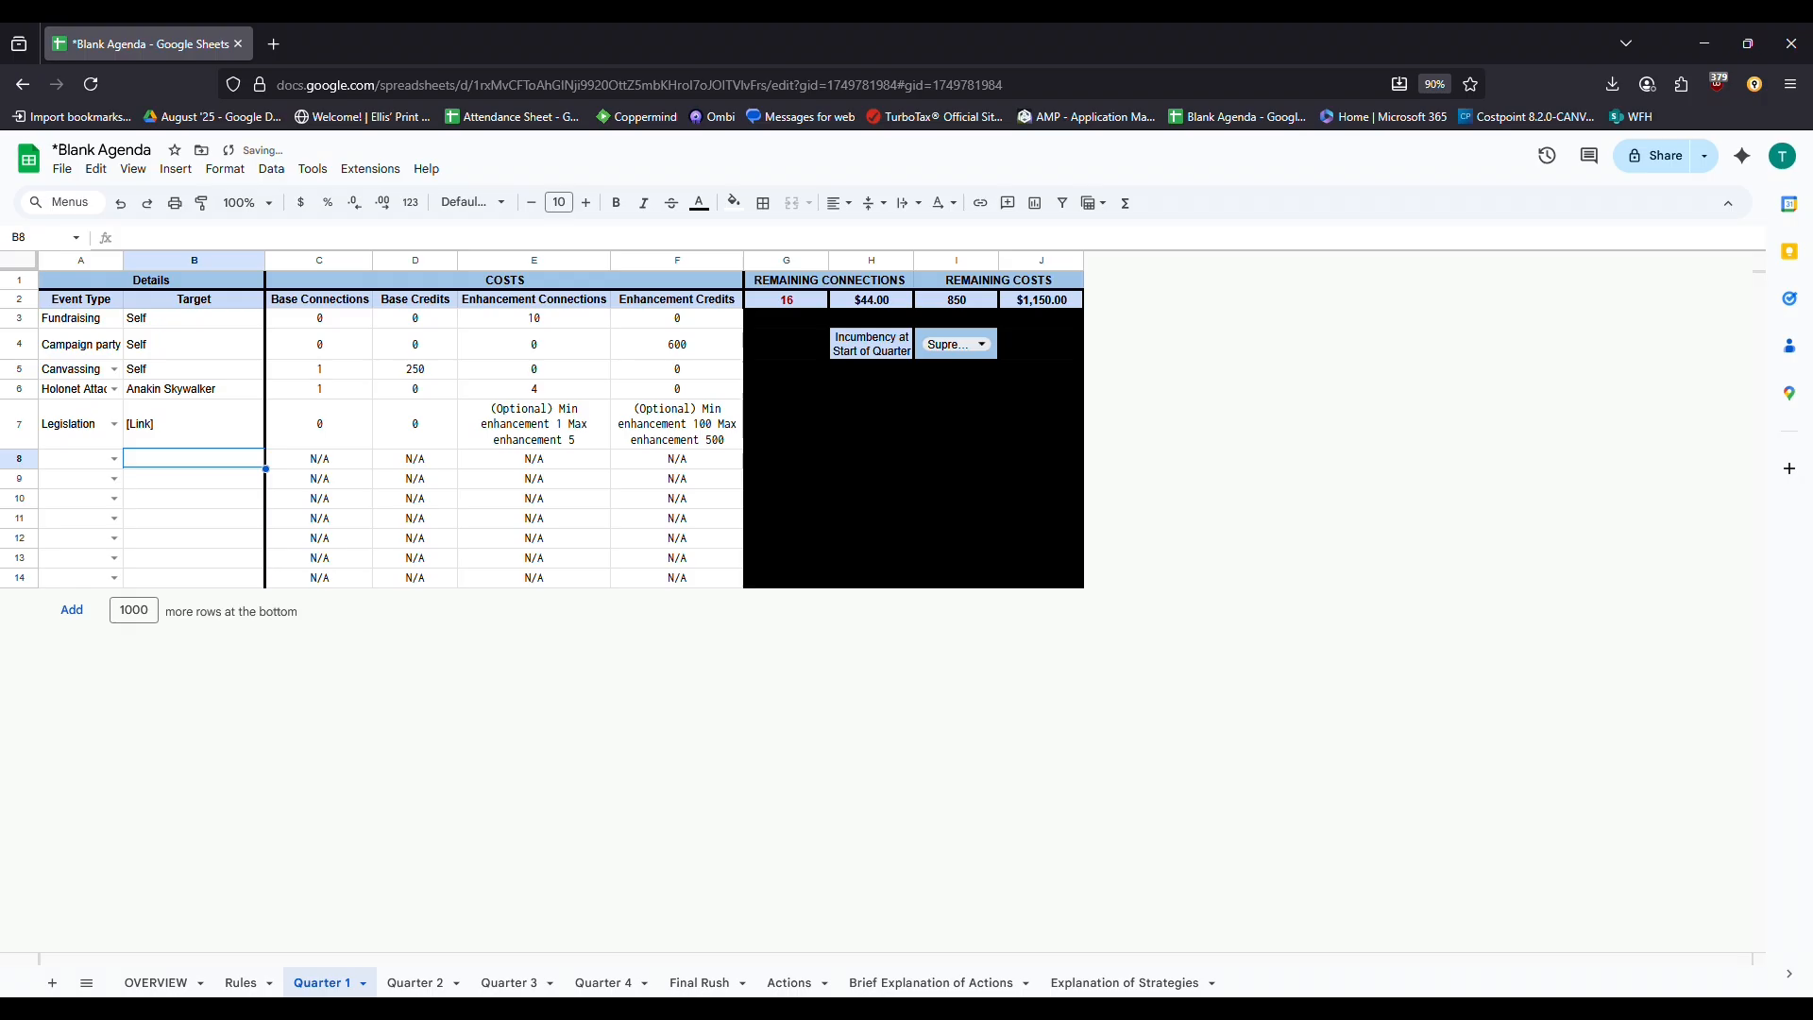
key(Up)
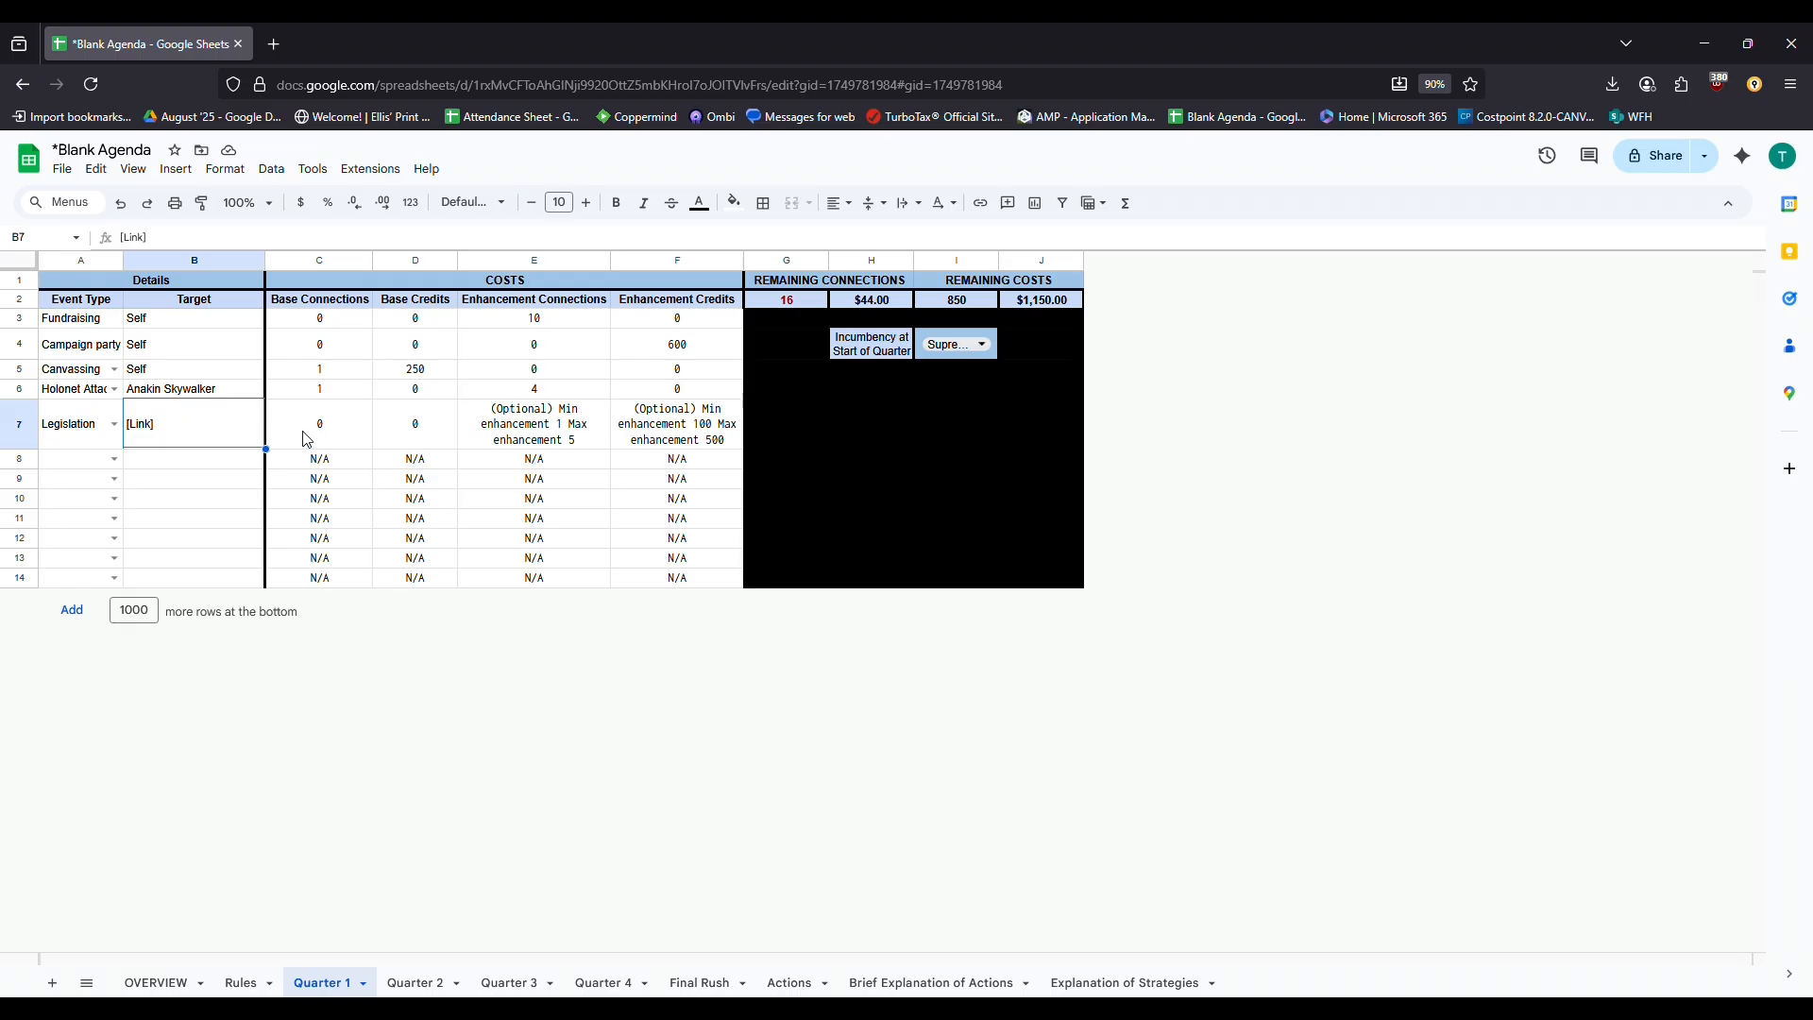
Review row 7's base and enhancement cost cells, then view the Explanation of Strategies sheet
drag(302, 437, 396, 437)
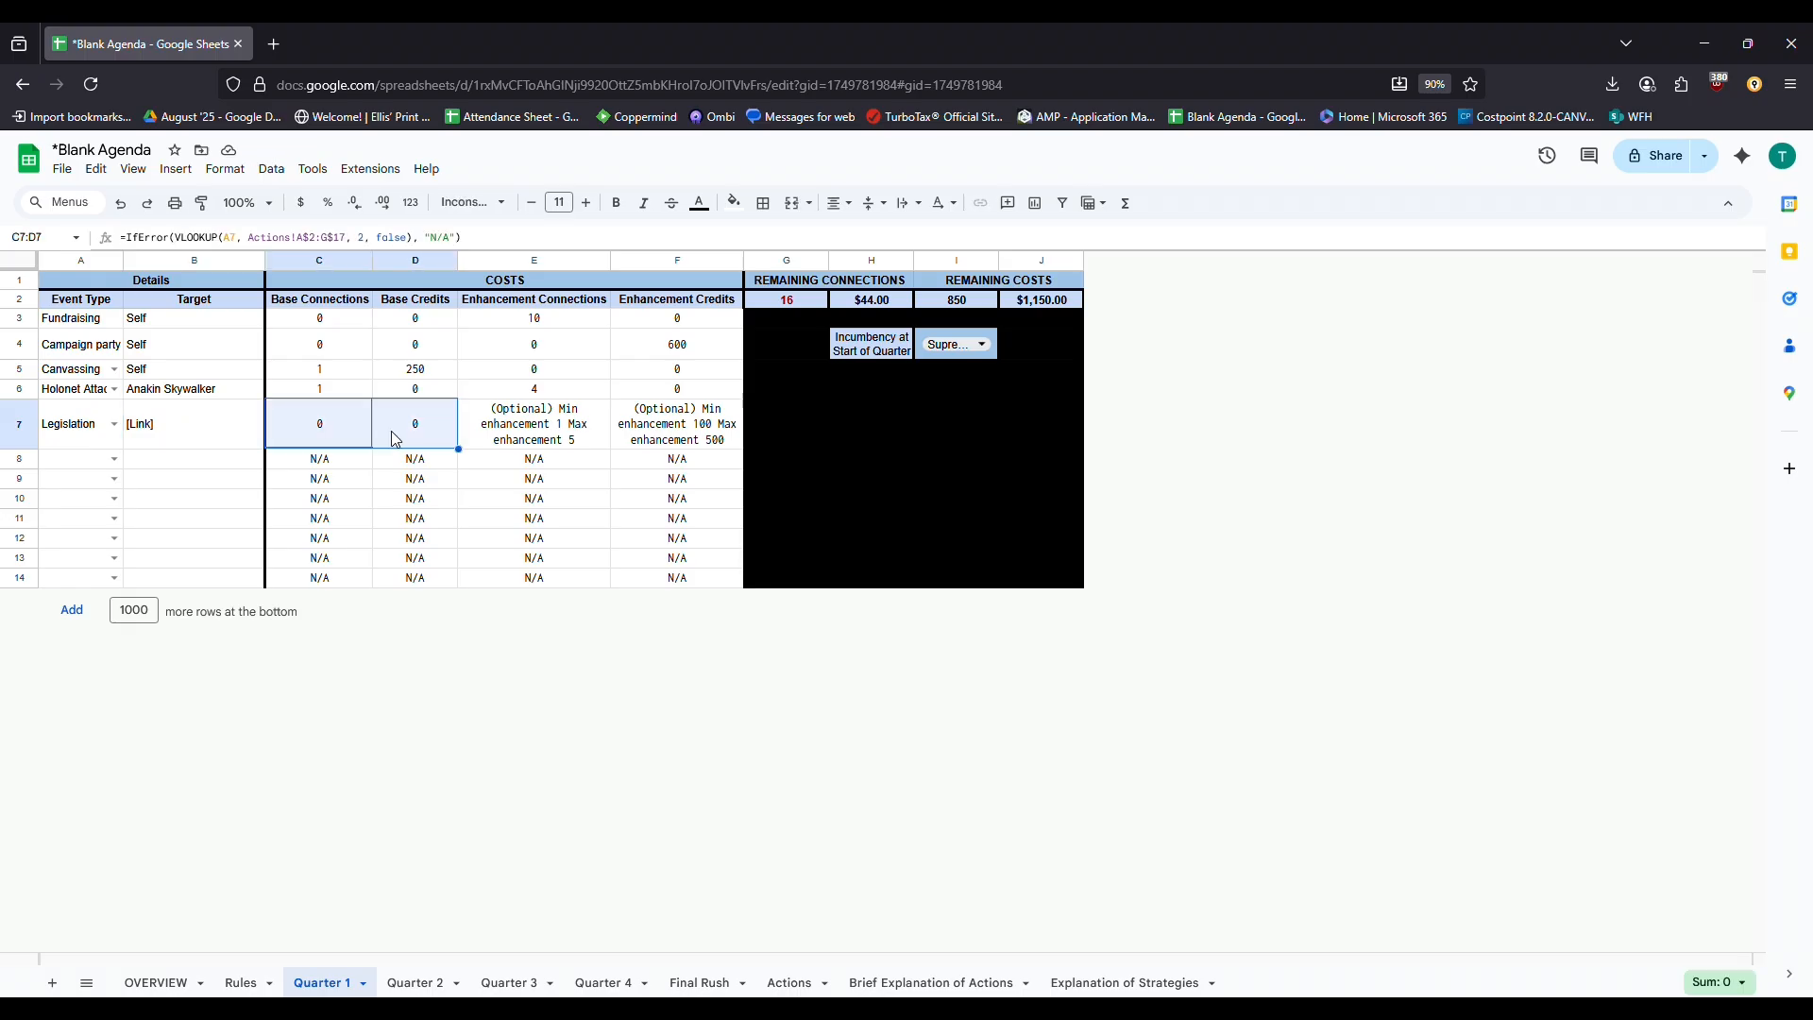
click(570, 443)
drag(570, 444, 627, 447)
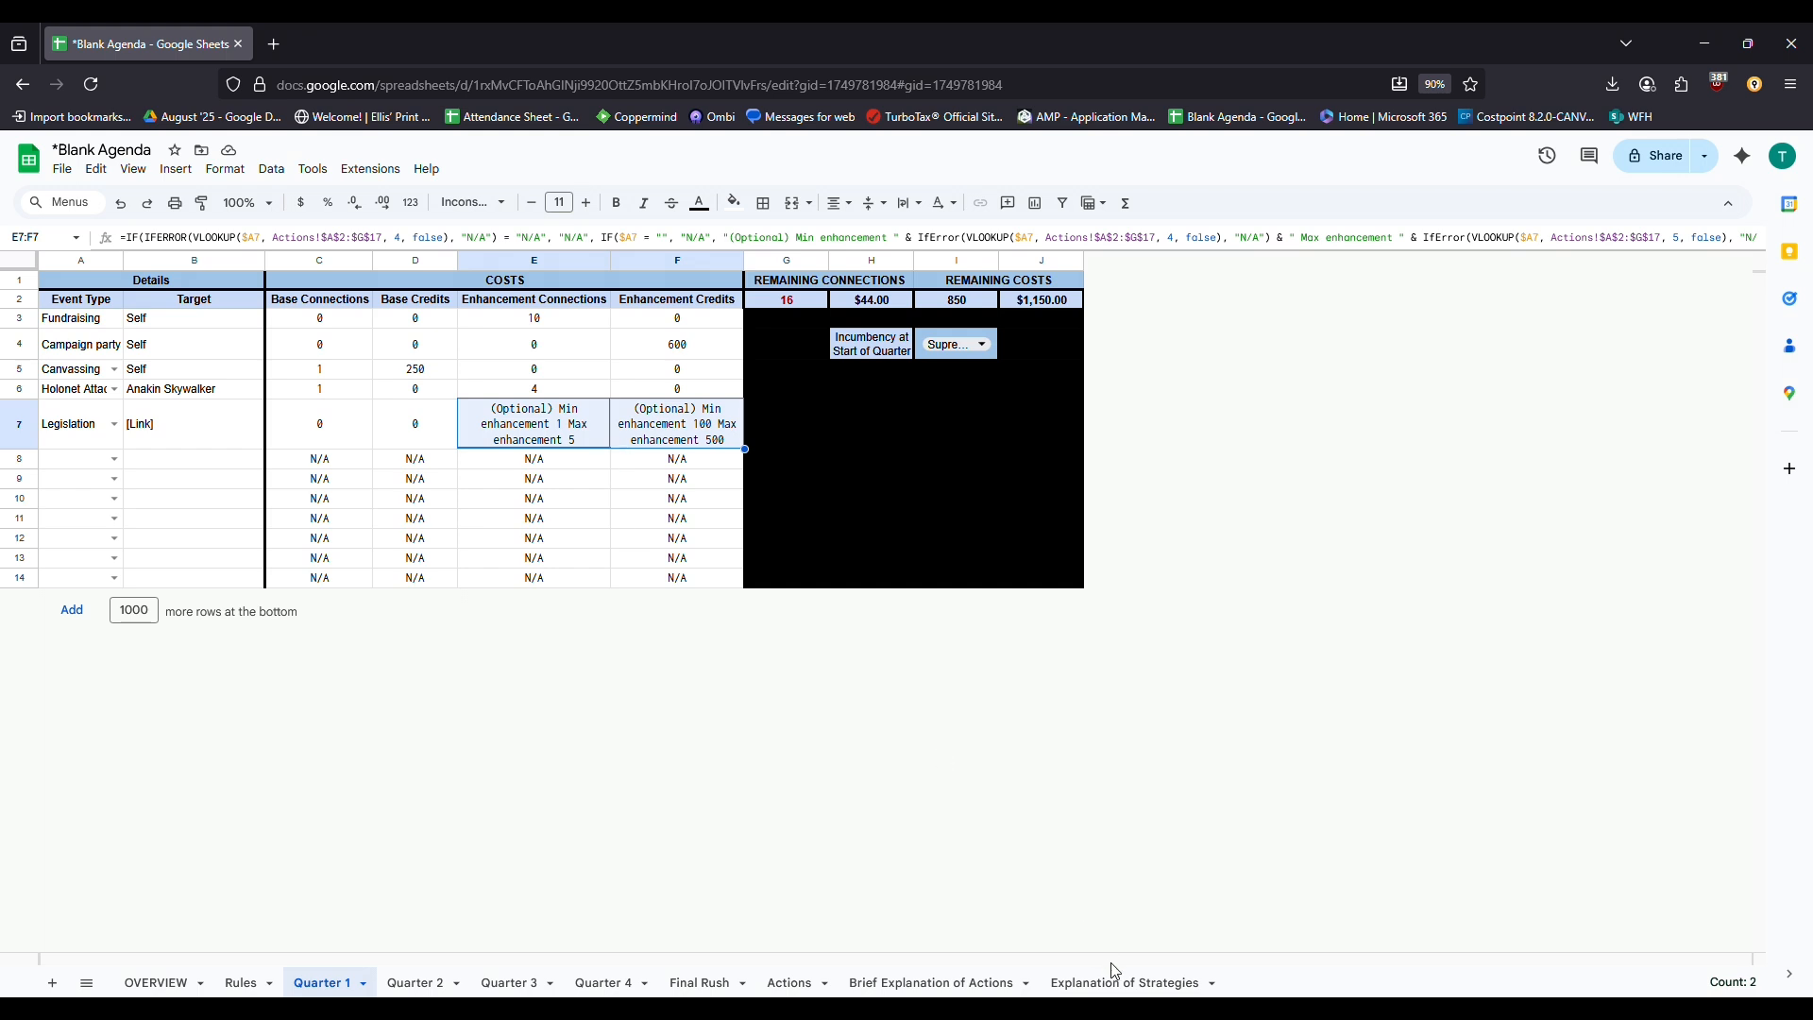
click(1121, 983)
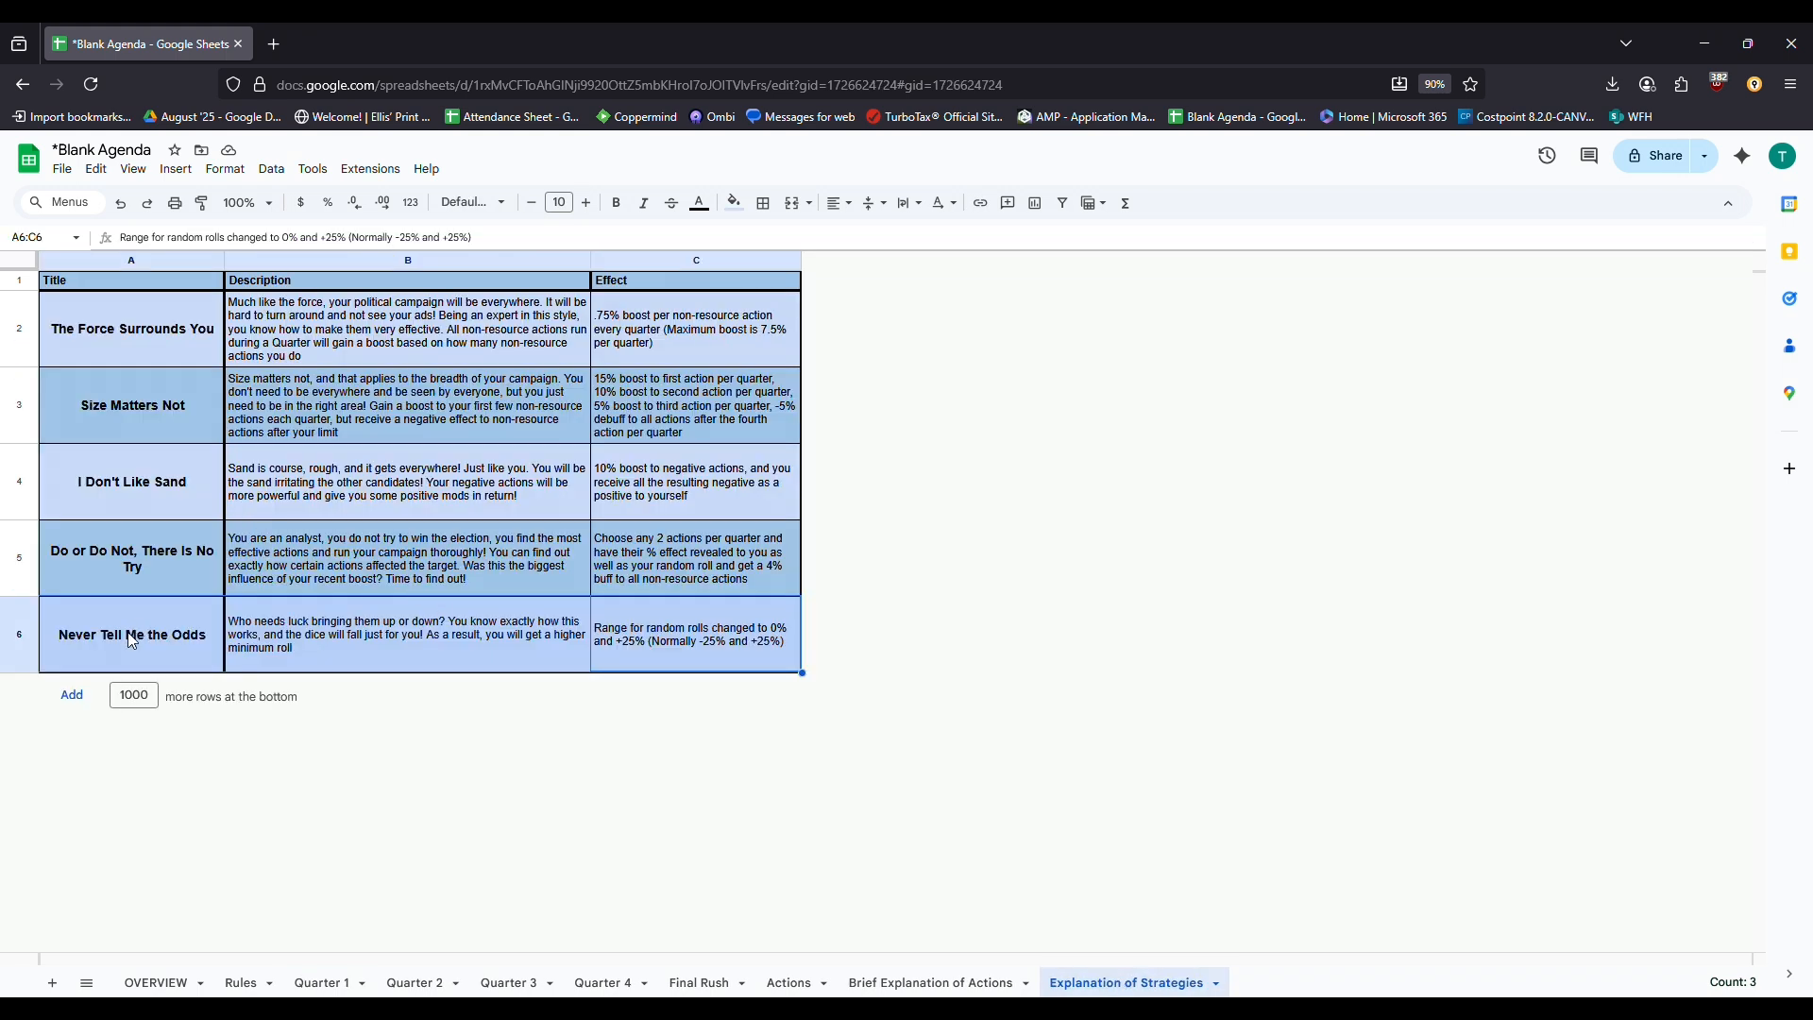
Read the Size Matters Not and The Force Surrounds You strategies, then return to Quarter 1
drag(151, 400, 603, 423)
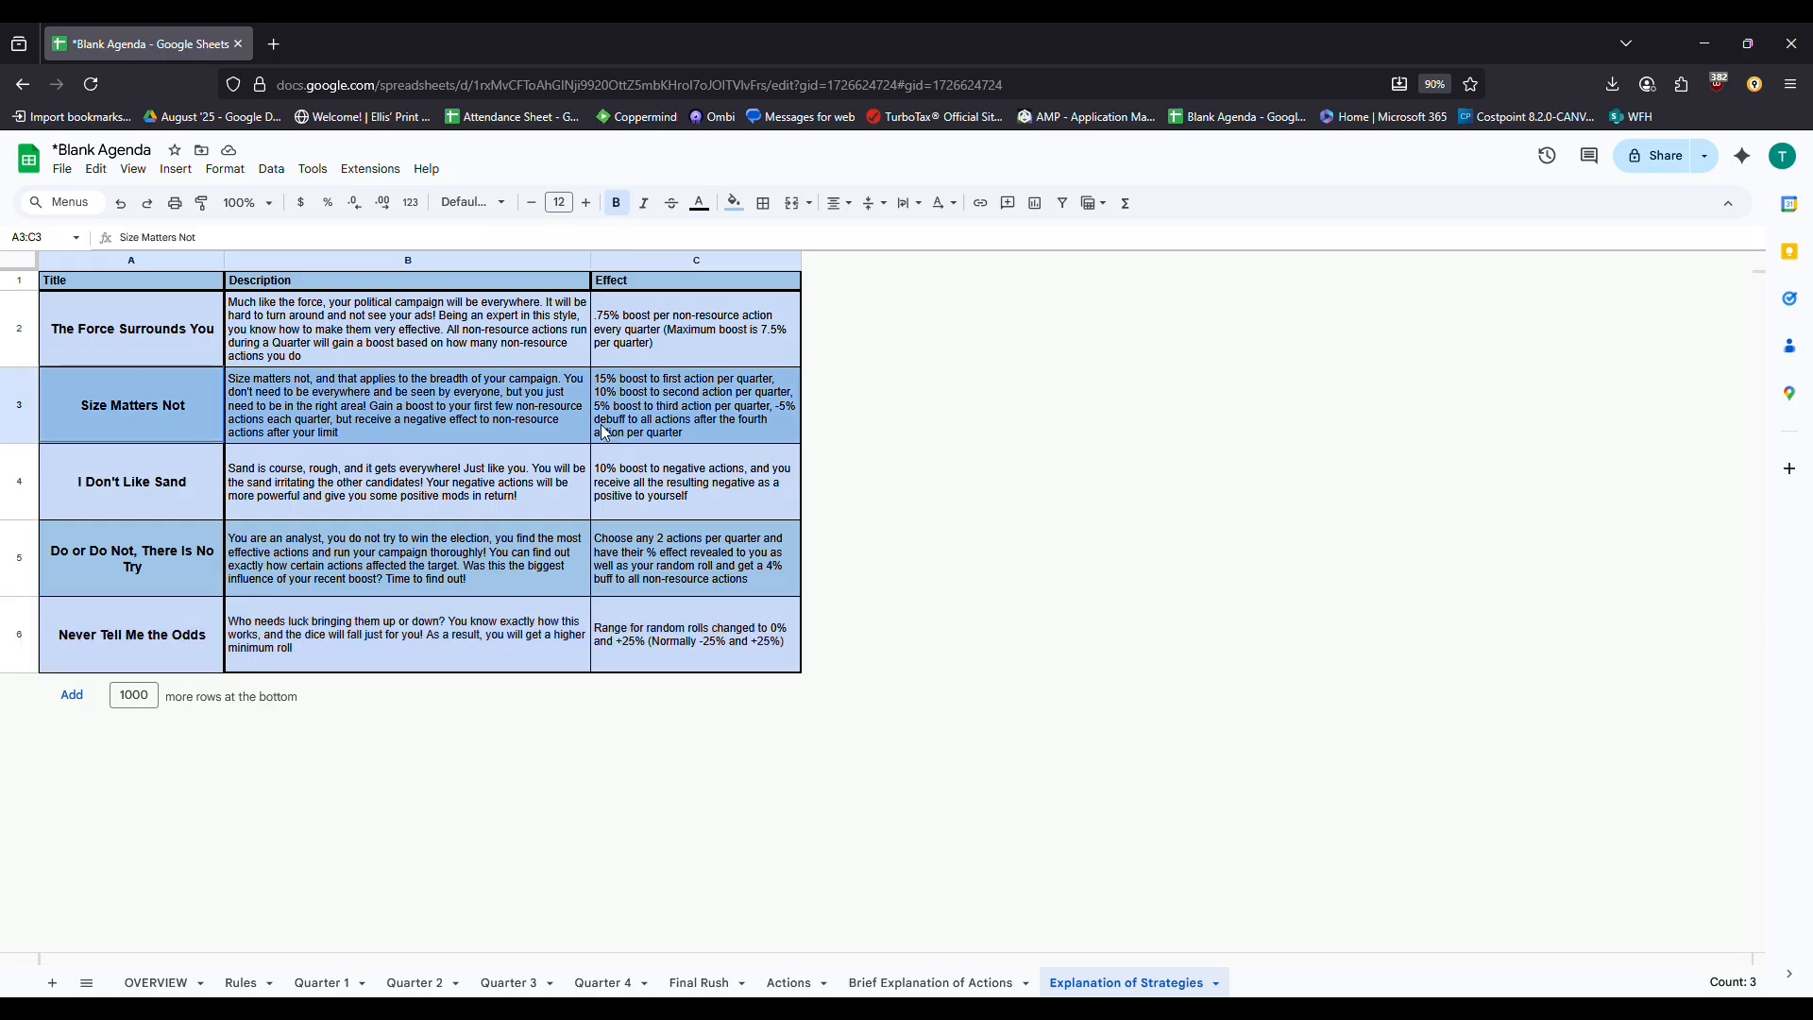
drag(192, 334, 658, 357)
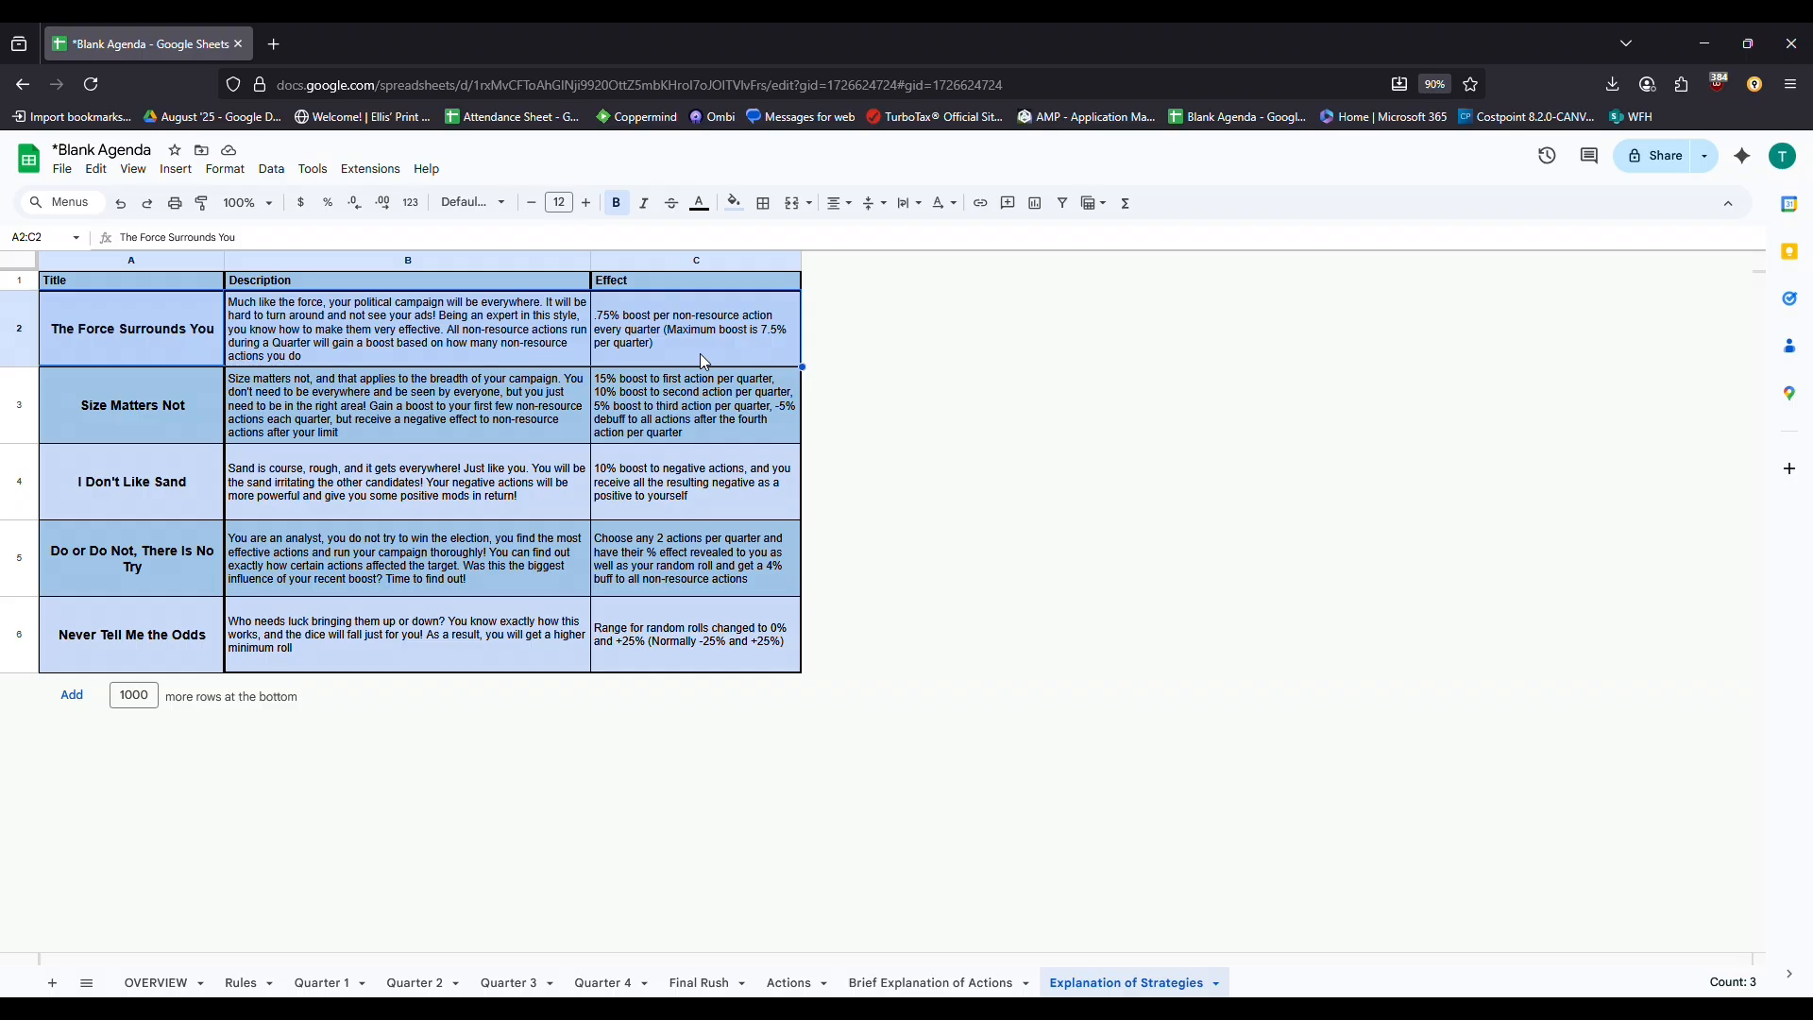
click(350, 983)
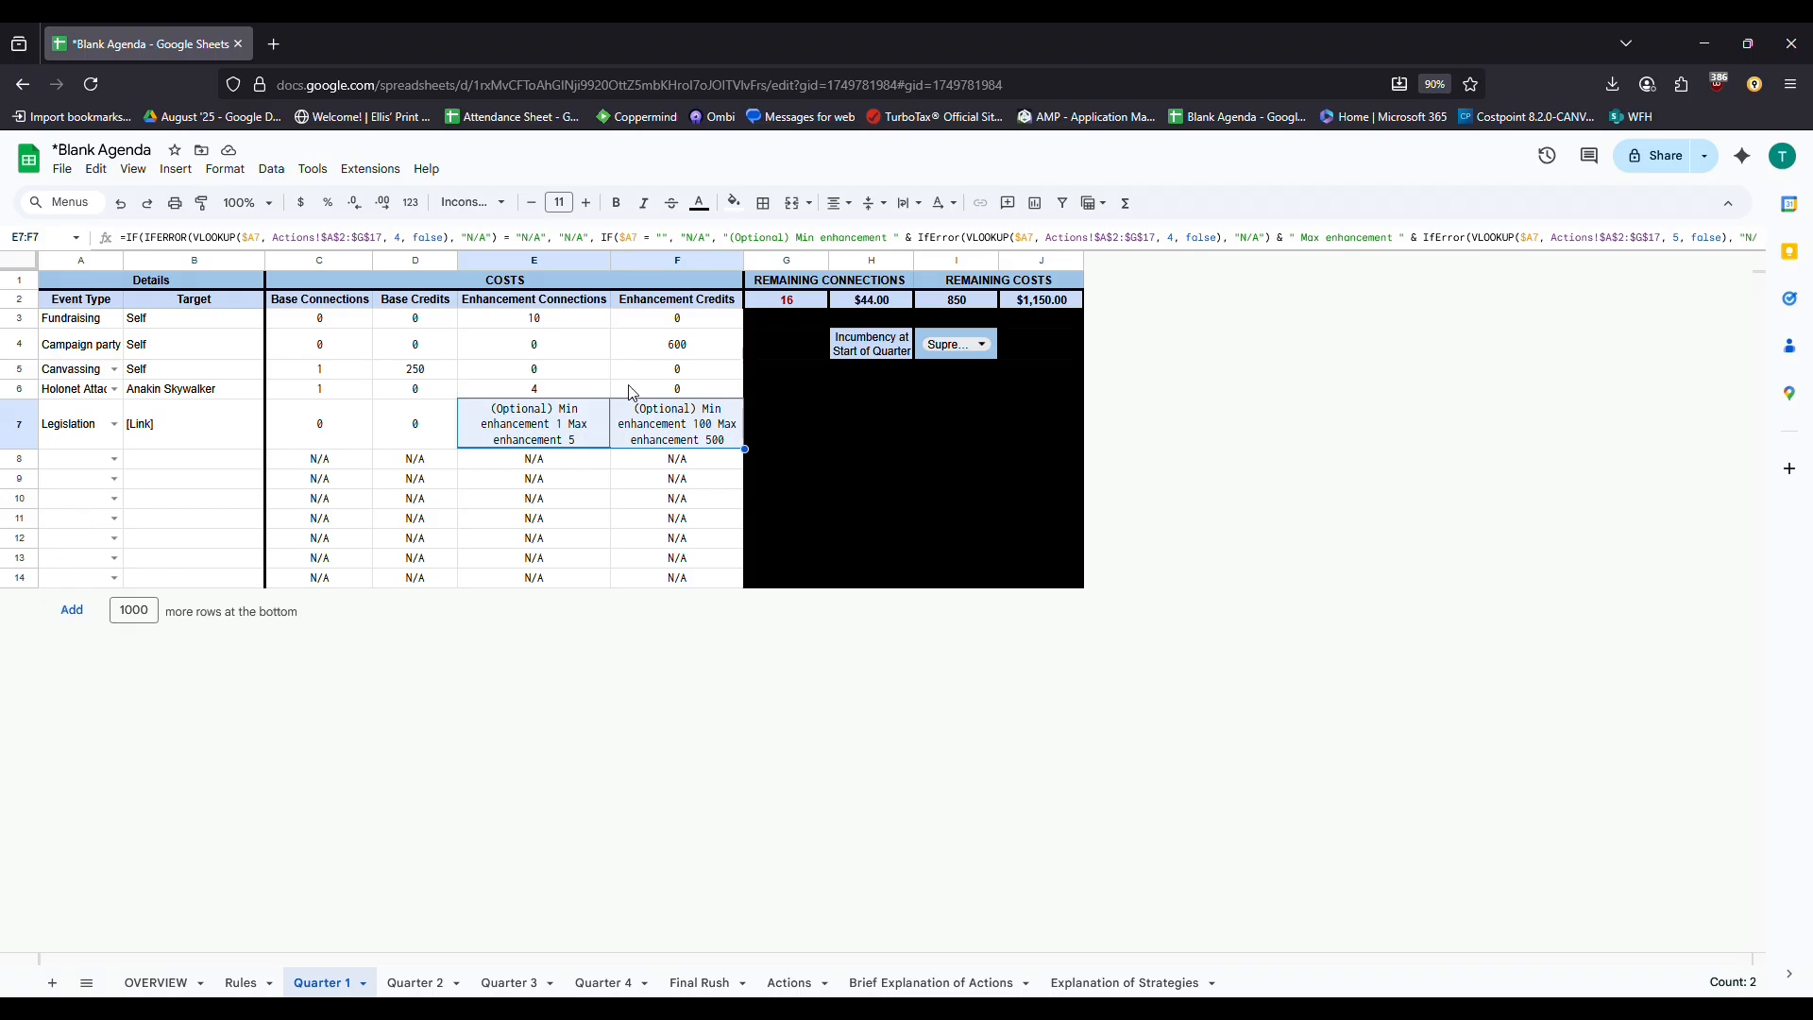
click(548, 420)
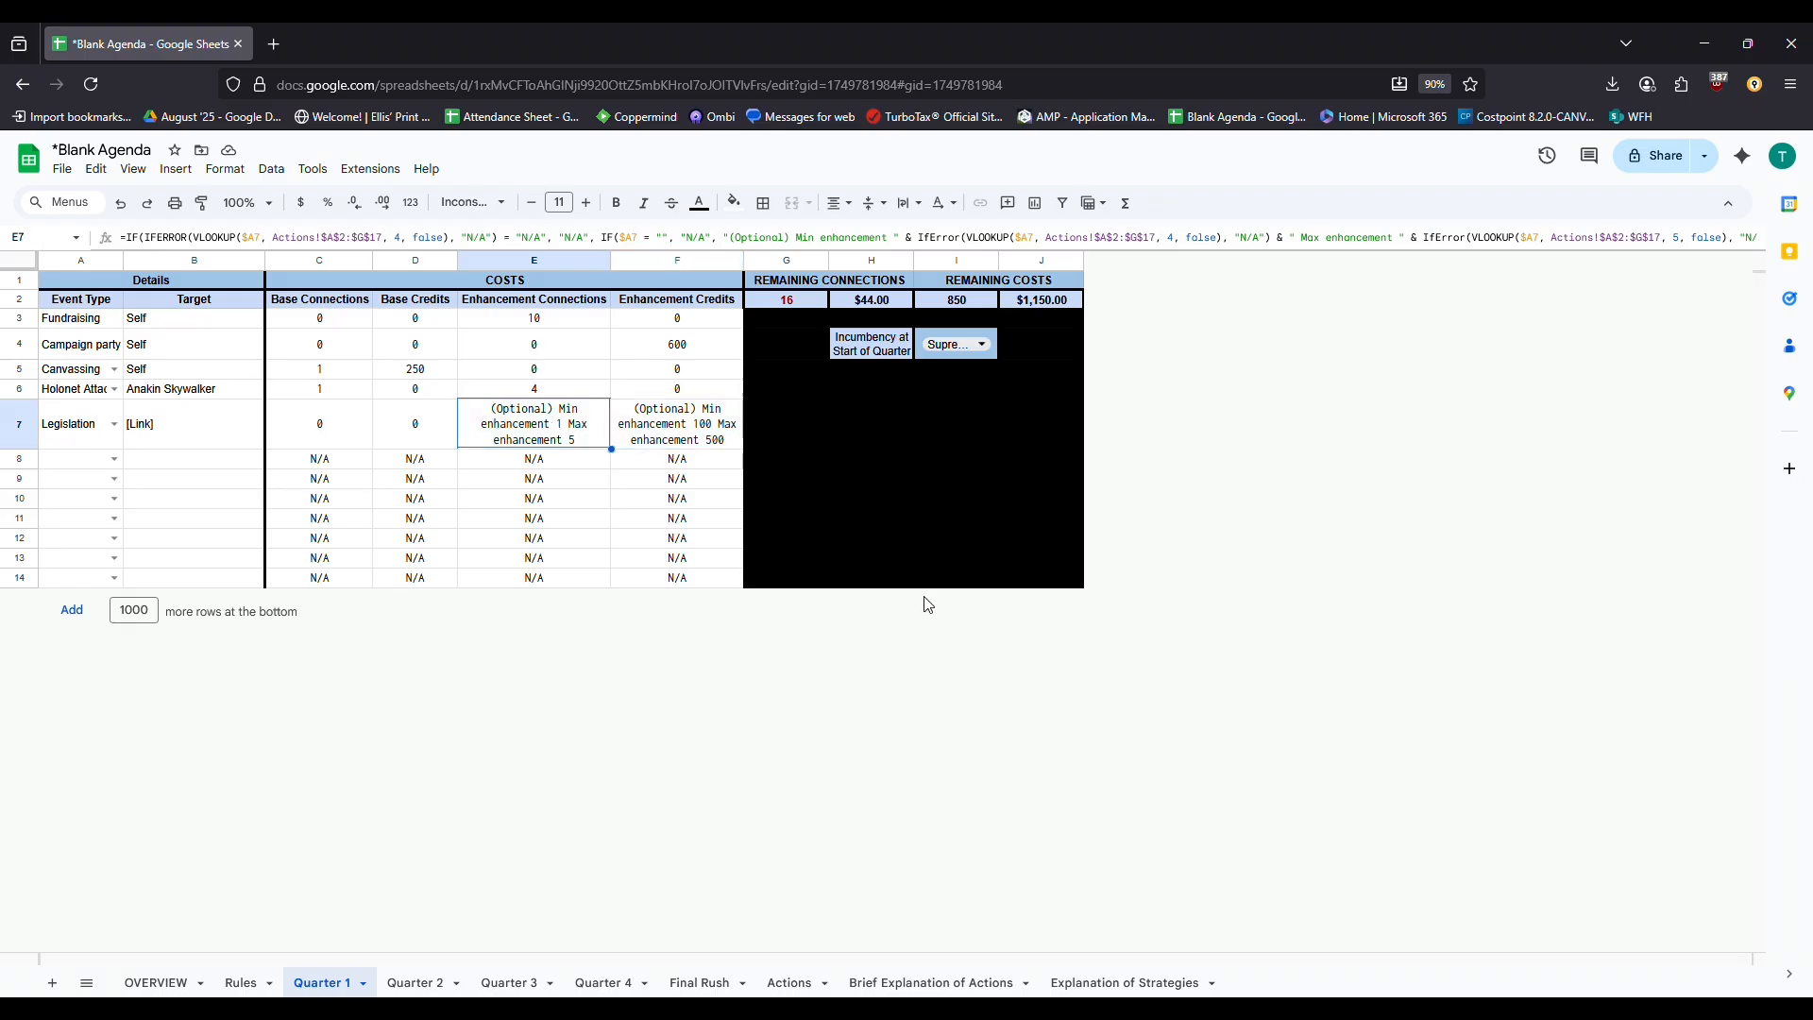
drag(770, 305, 1005, 309)
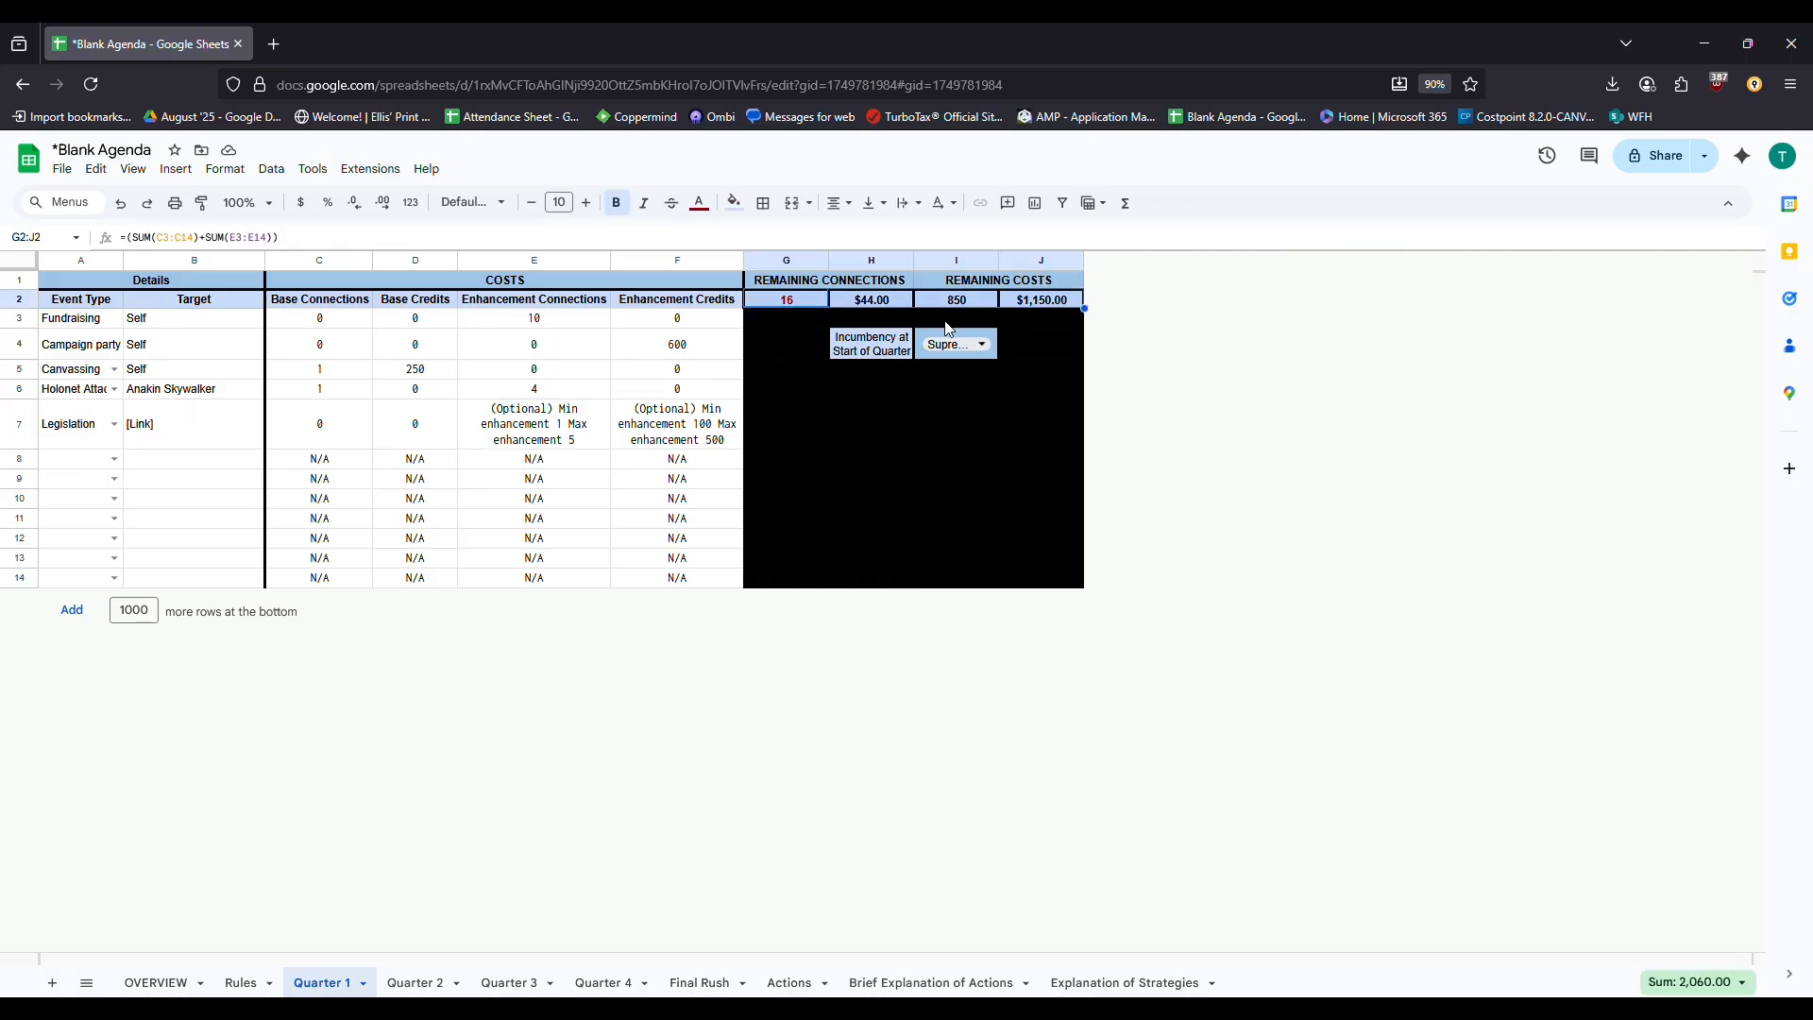
click(1042, 319)
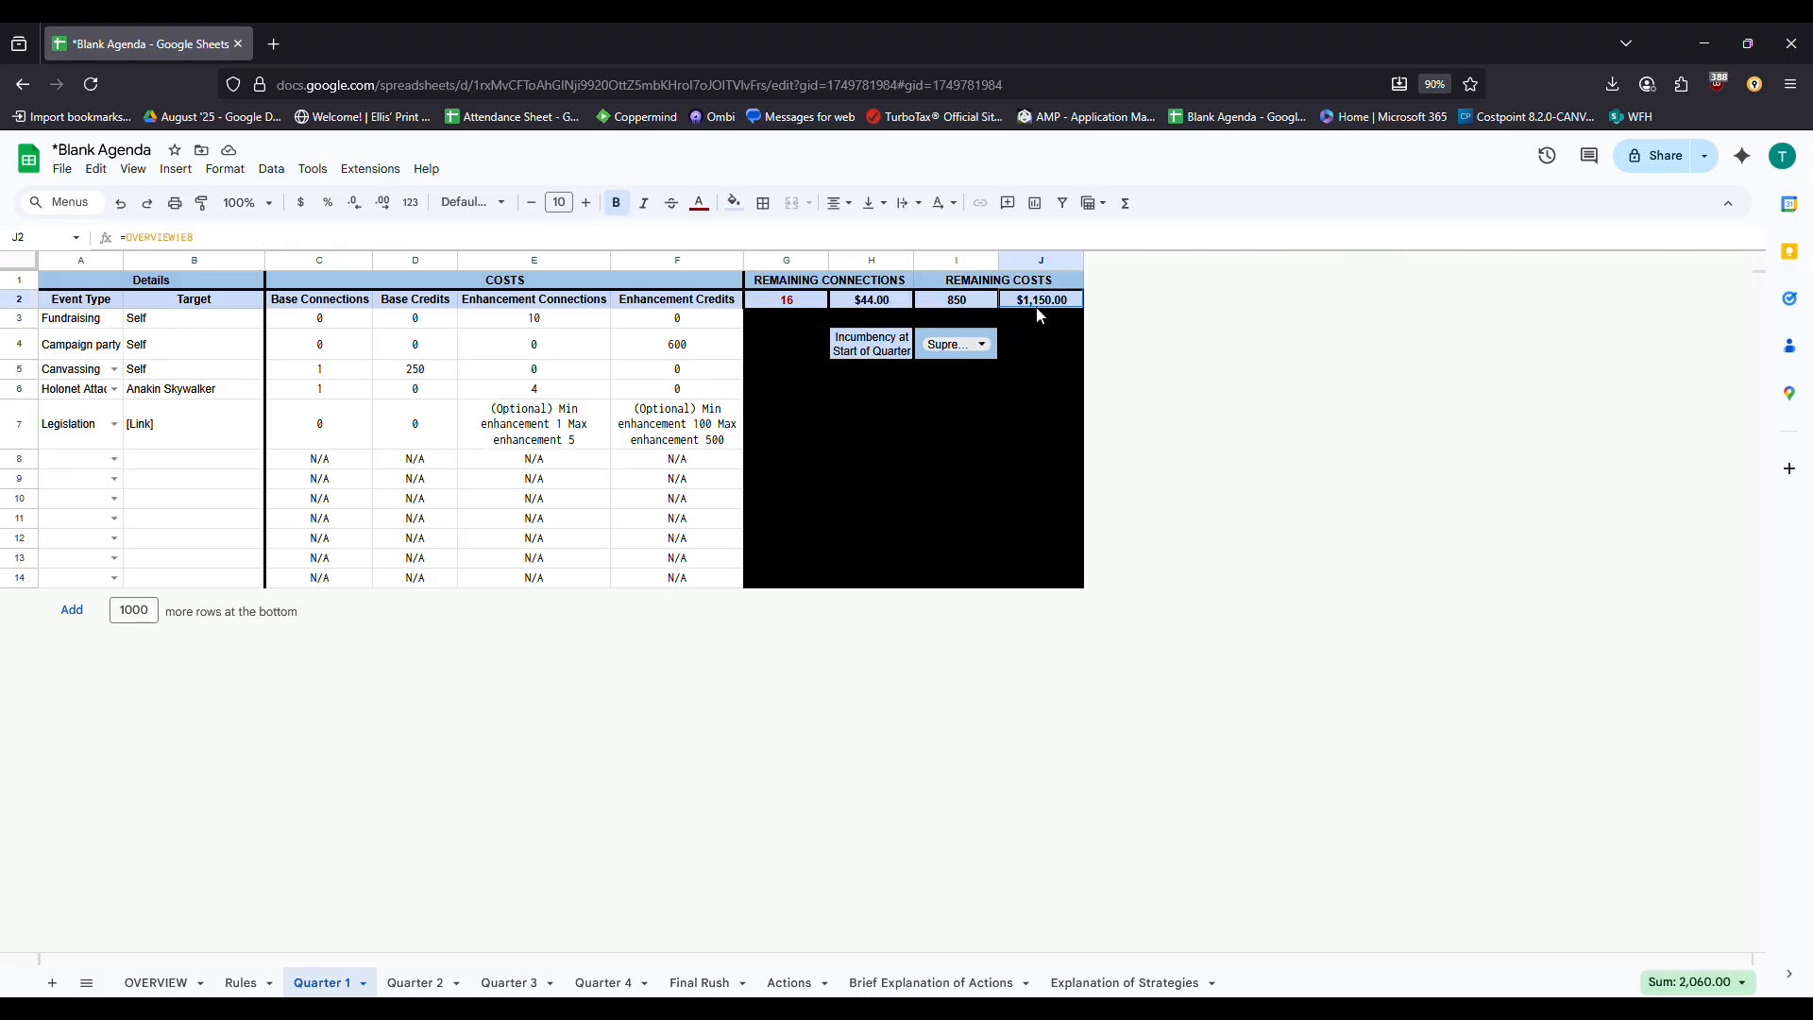
click(892, 302)
drag(814, 304, 1041, 305)
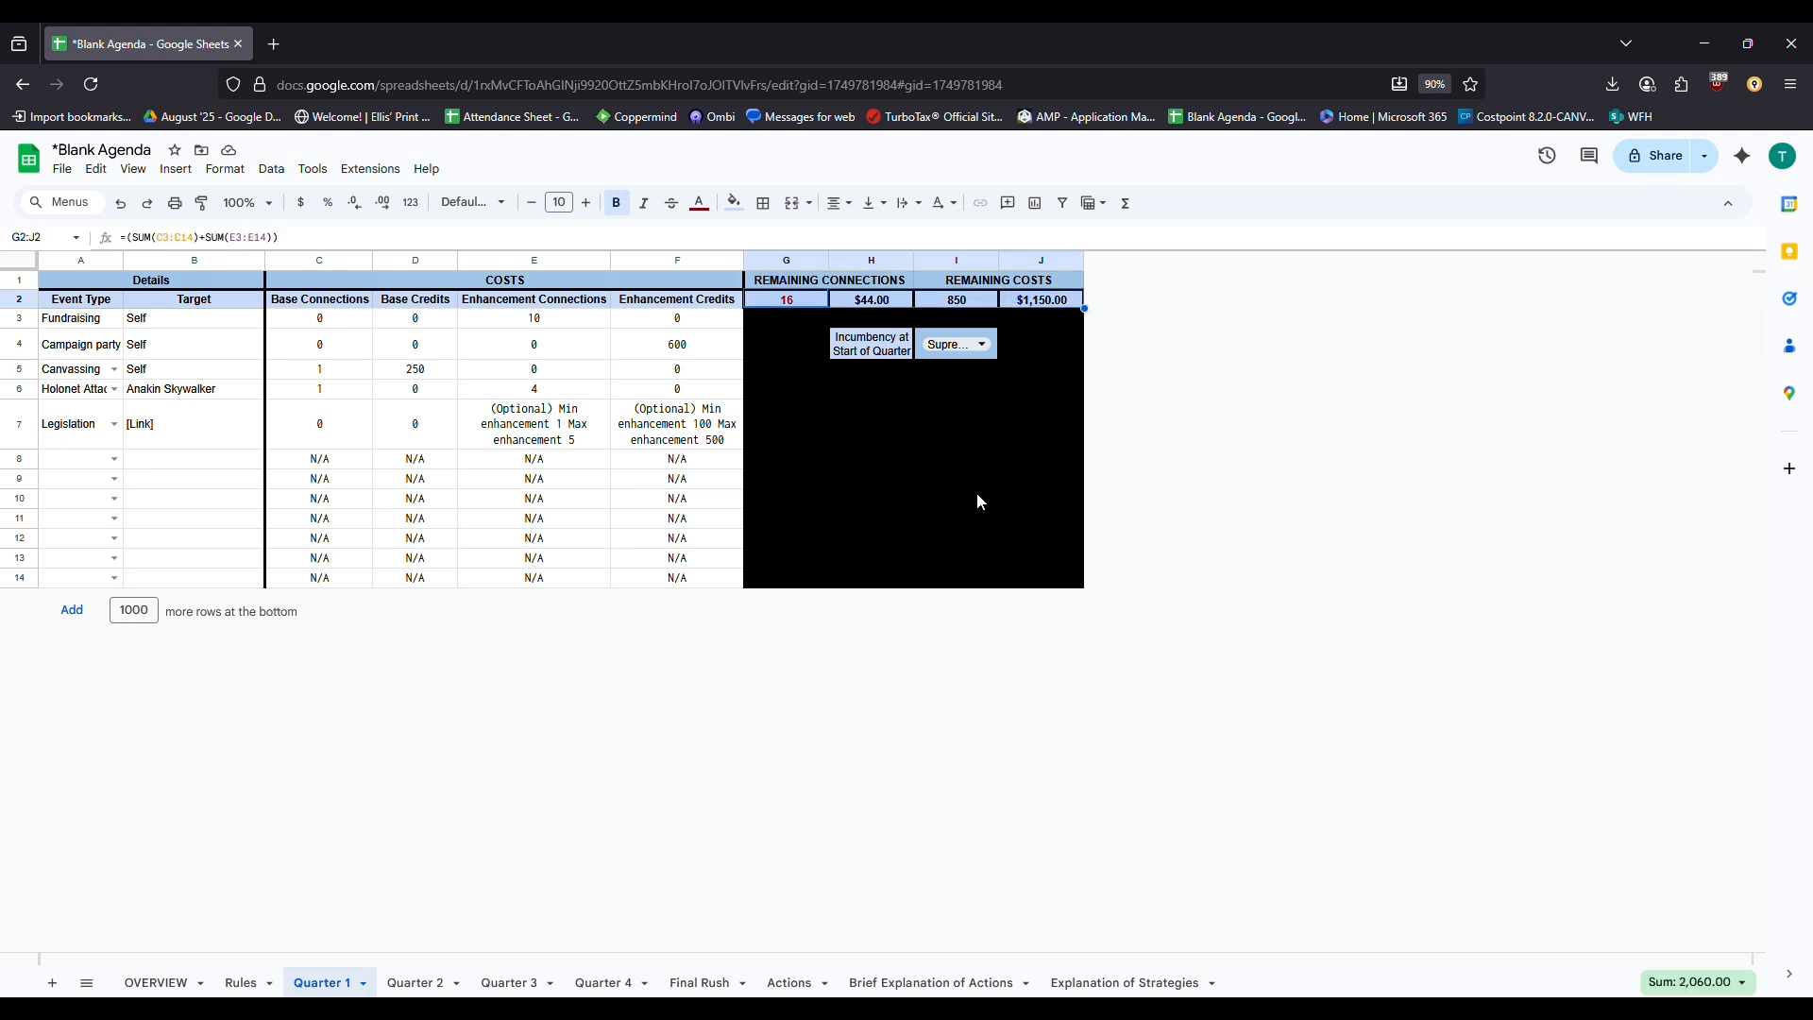
click(157, 984)
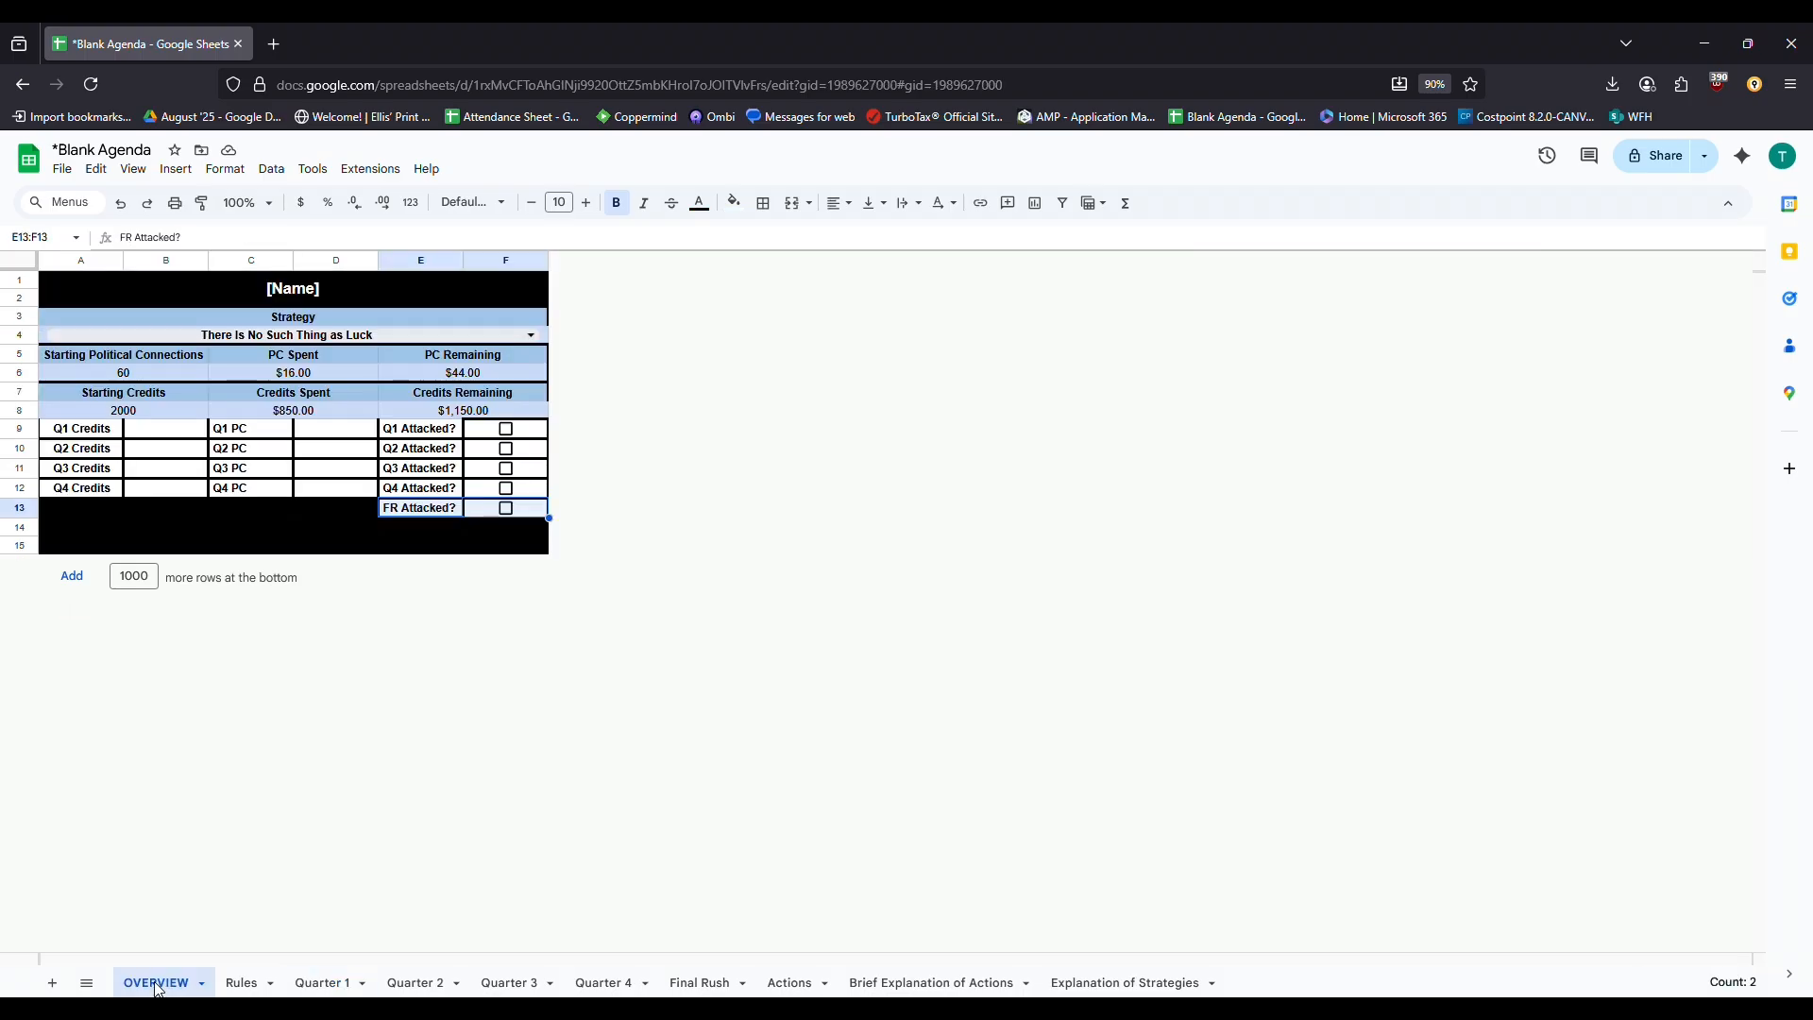
drag(179, 429, 248, 508)
drag(73, 432, 250, 487)
click(354, 982)
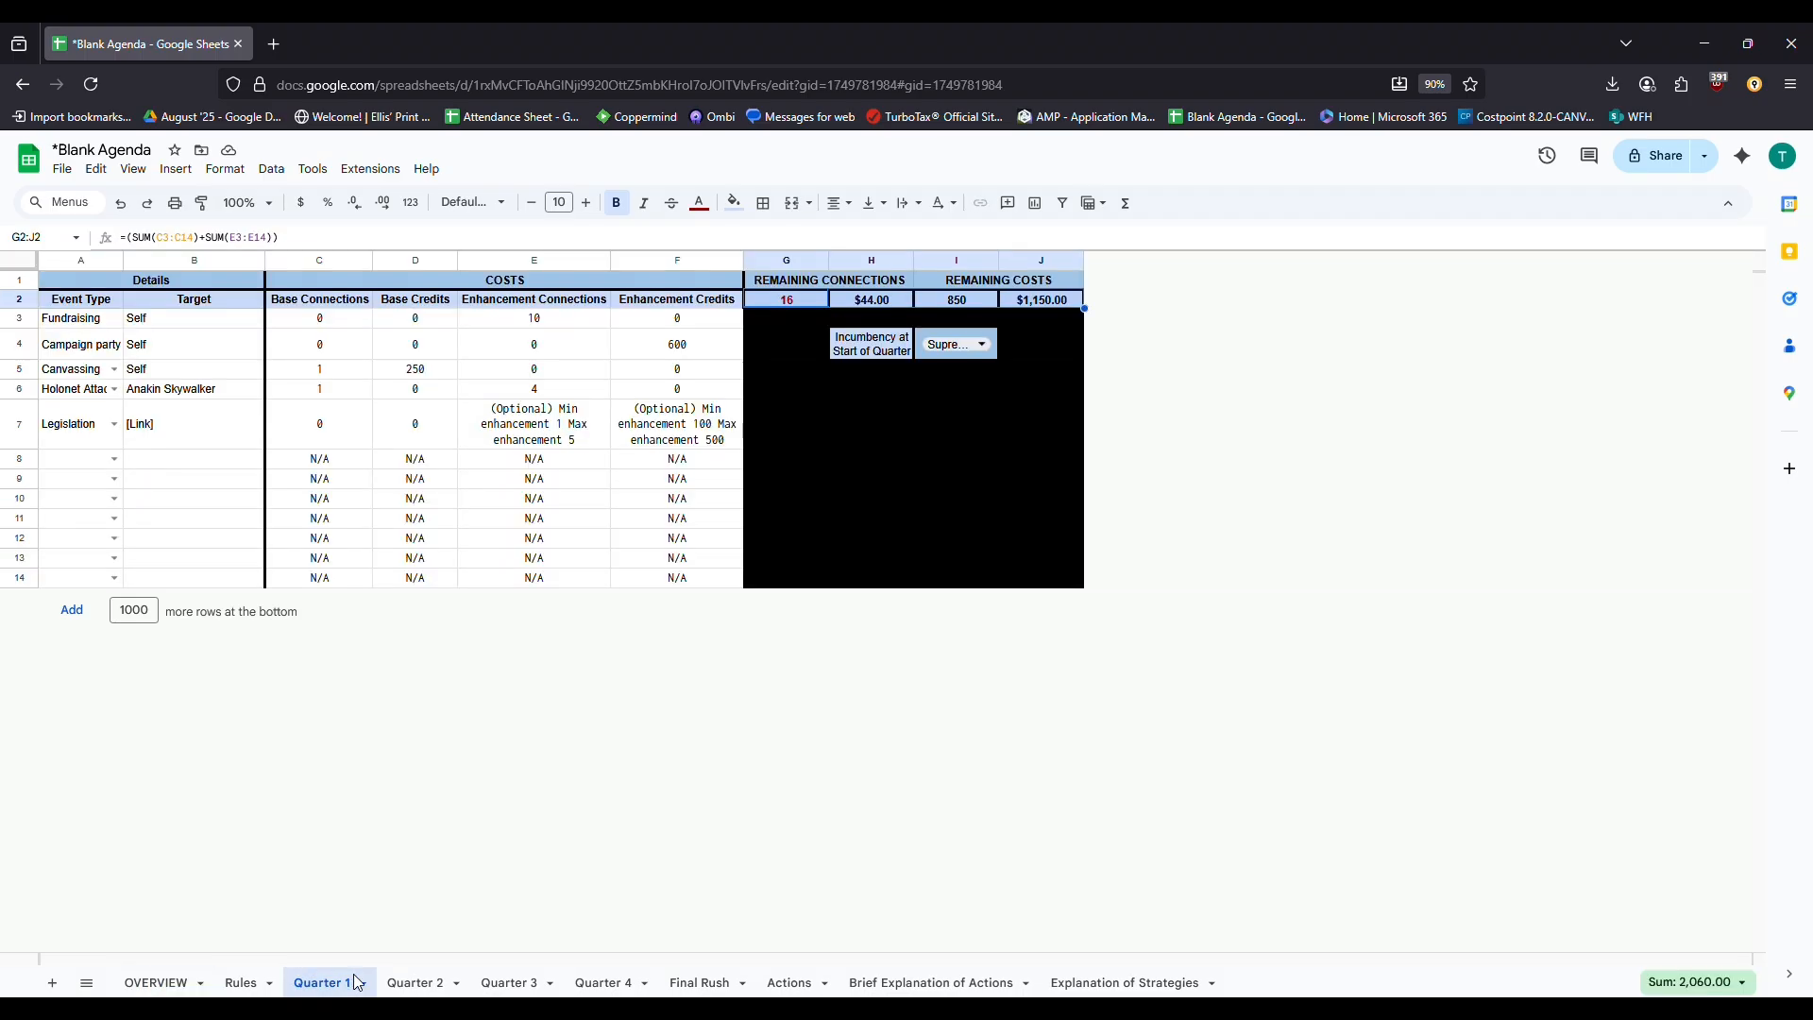
click(577, 446)
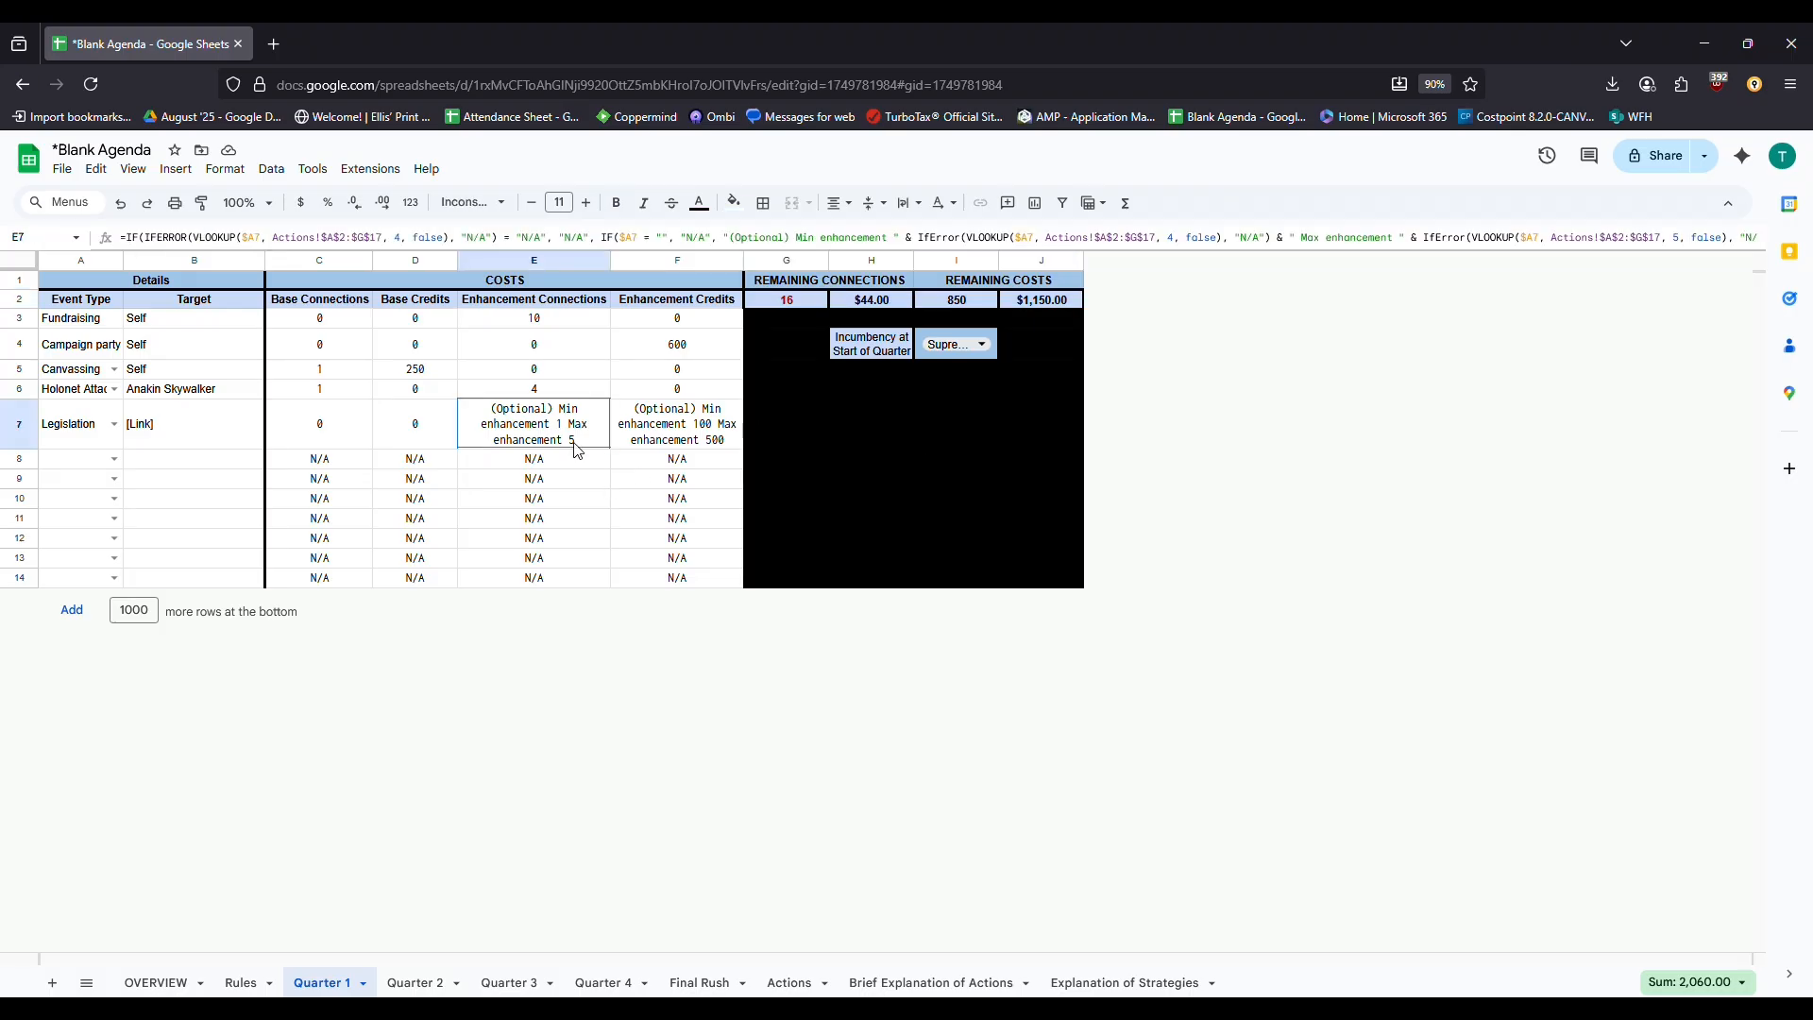
Give Legislation 150 enhancement credits and 4 enhancement connections
click(714, 442)
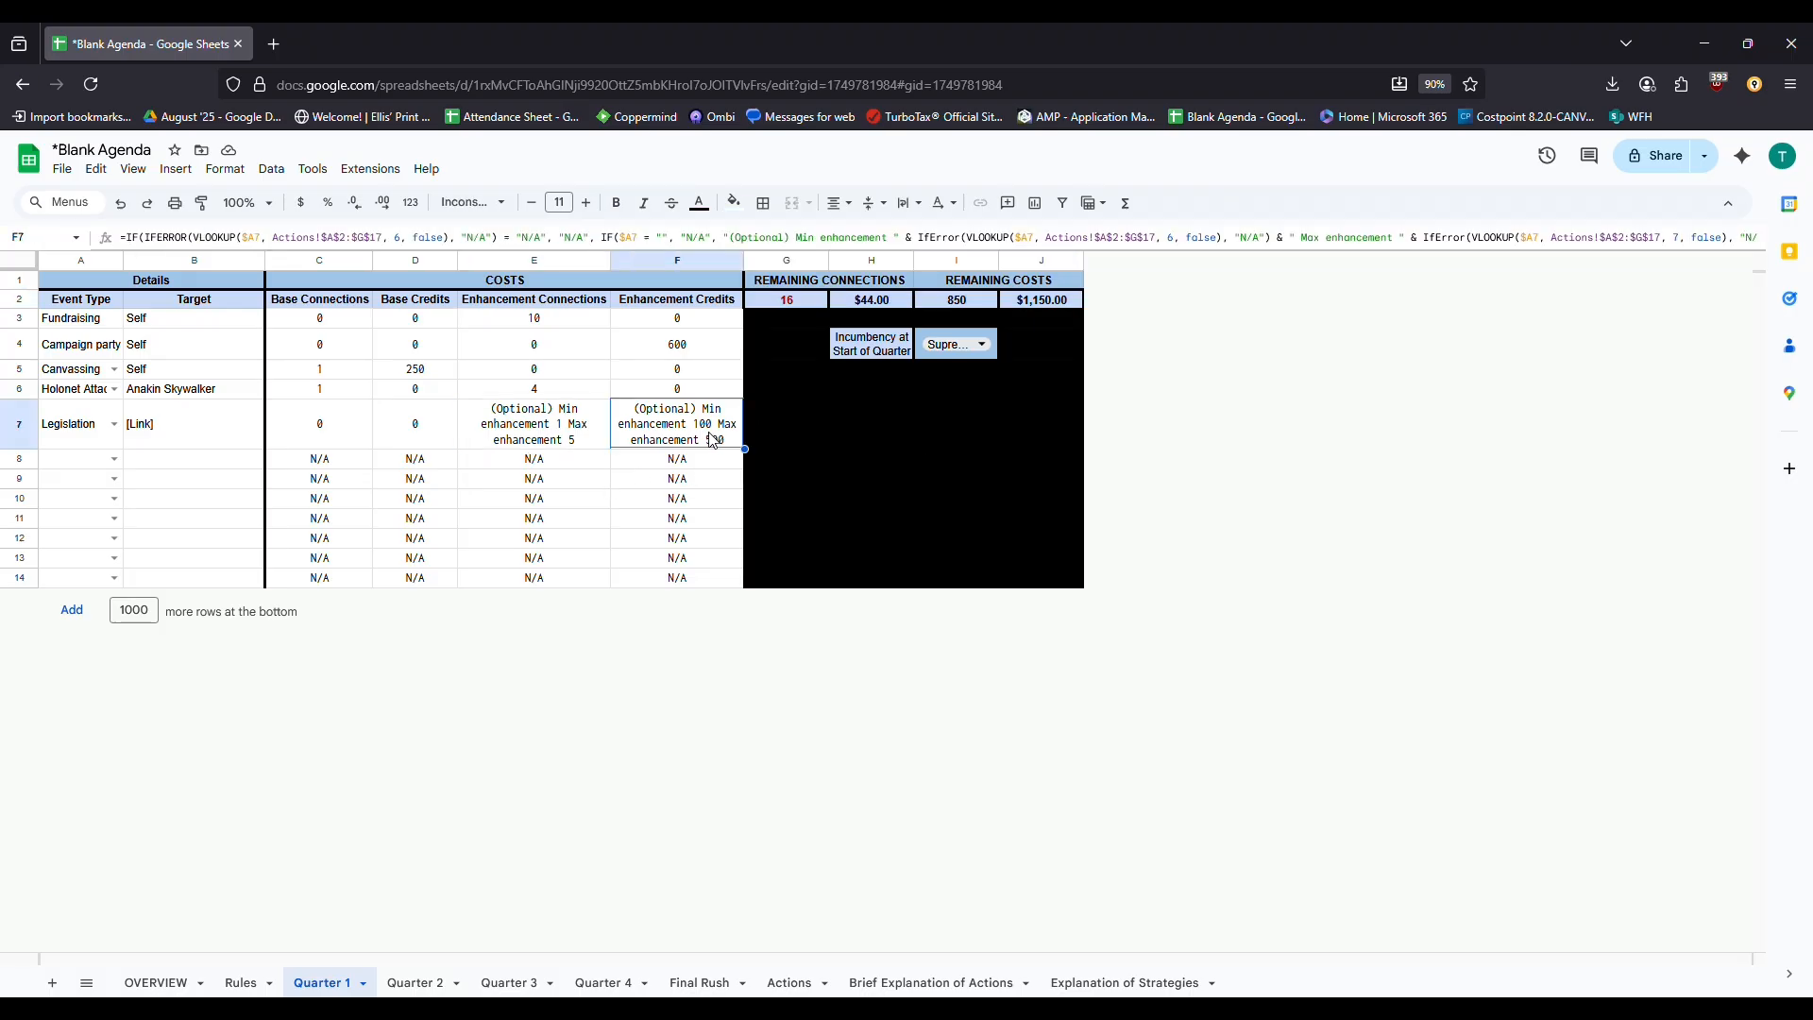
text(150)
key(Left)
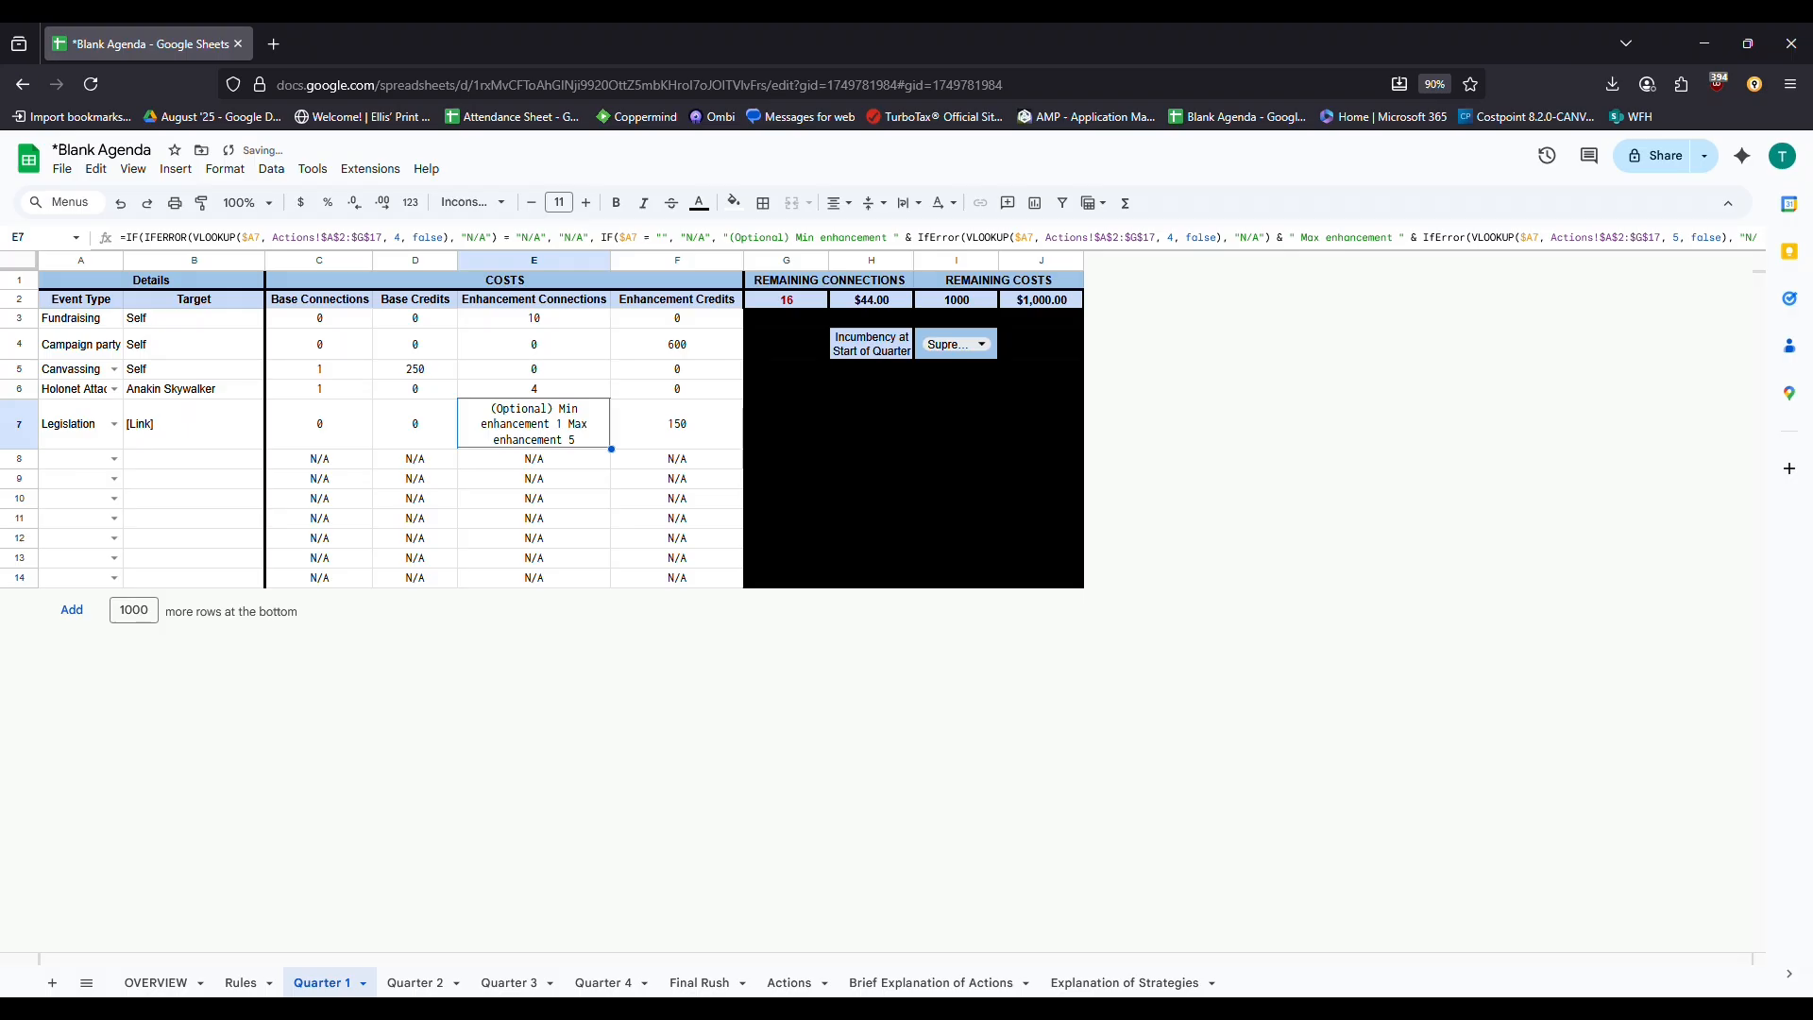
text(4)
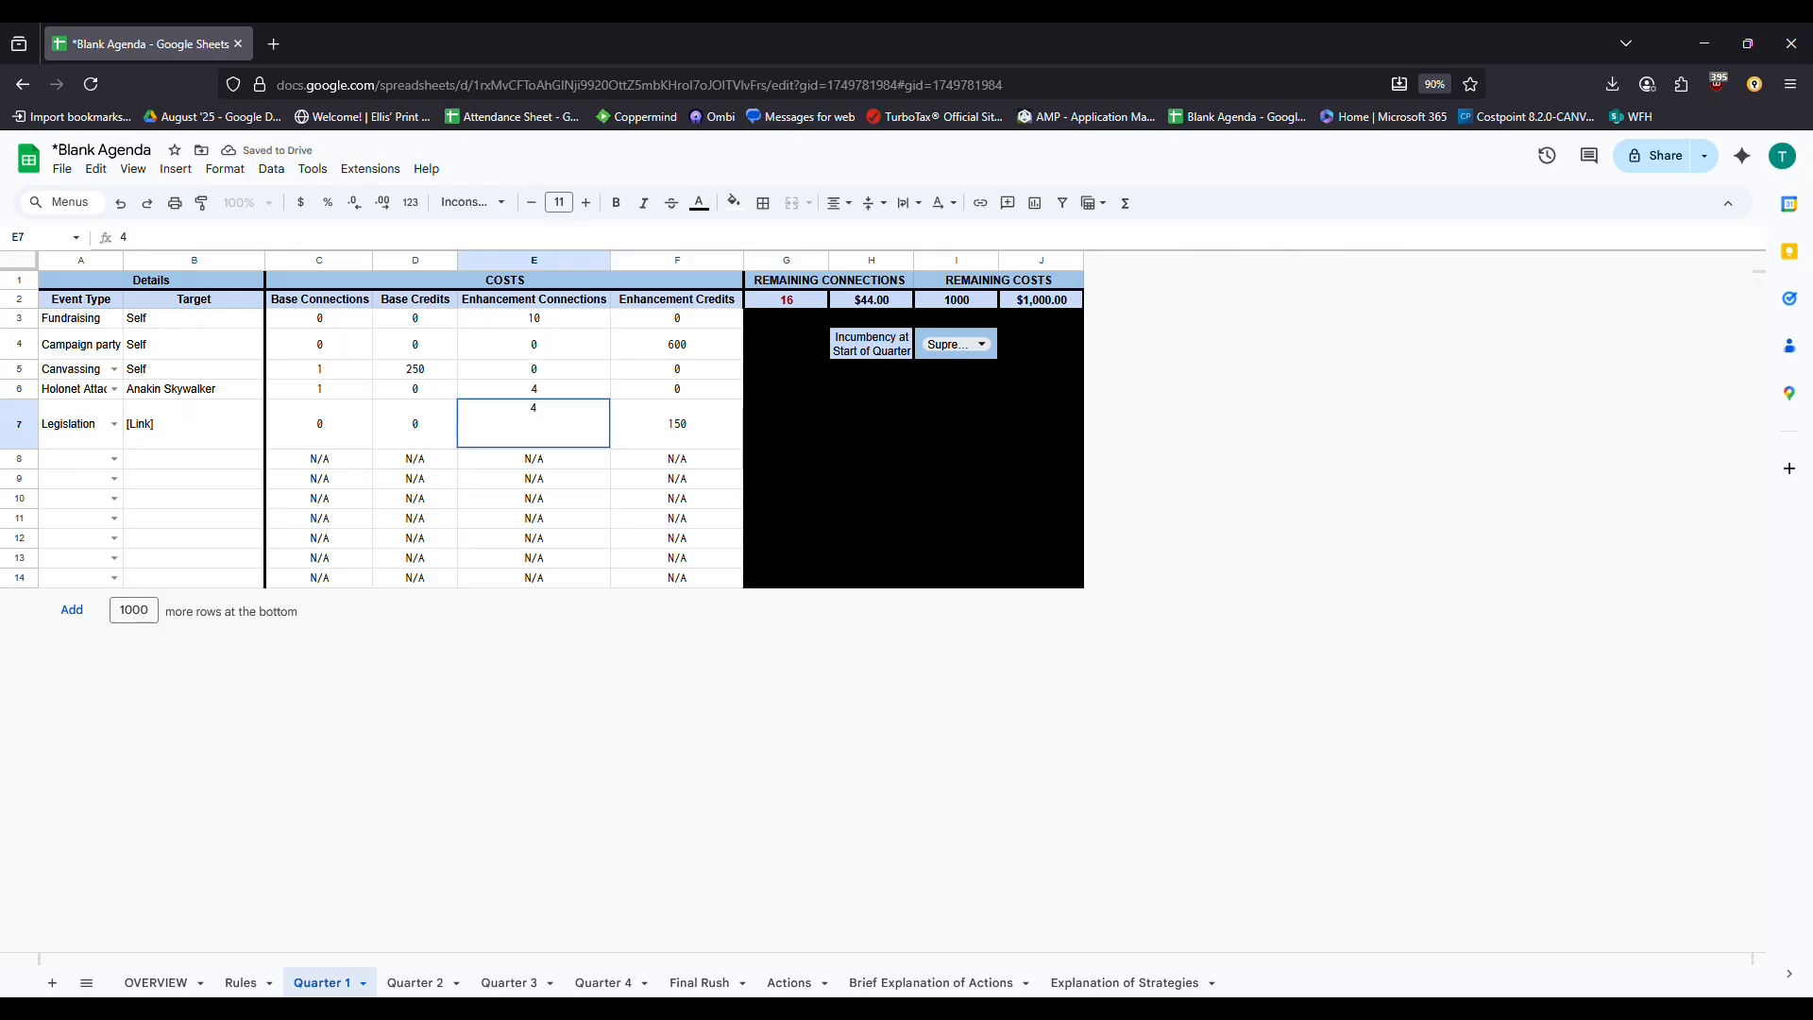
key(Return)
key(Left)
key(Left)
key(Left)
key(Left)
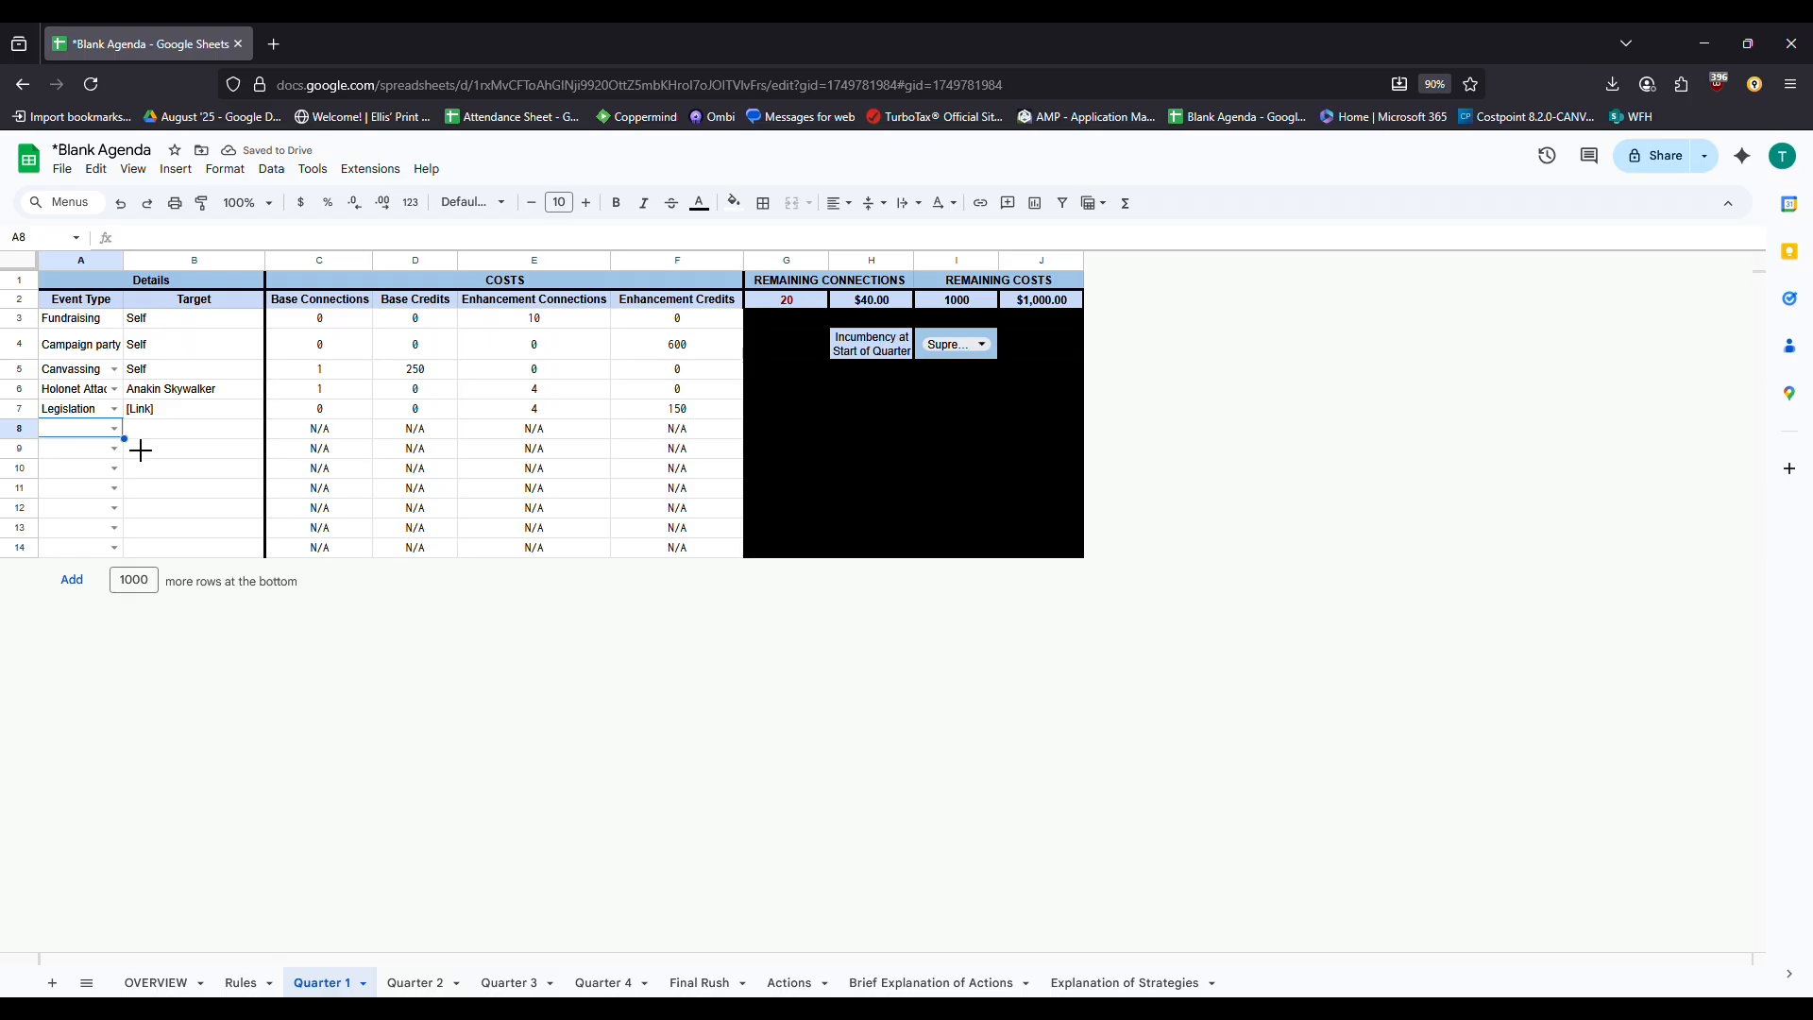
Set row 8's event to Endorse Candidate and check its cost formulas in C8:F8
click(115, 429)
click(160, 803)
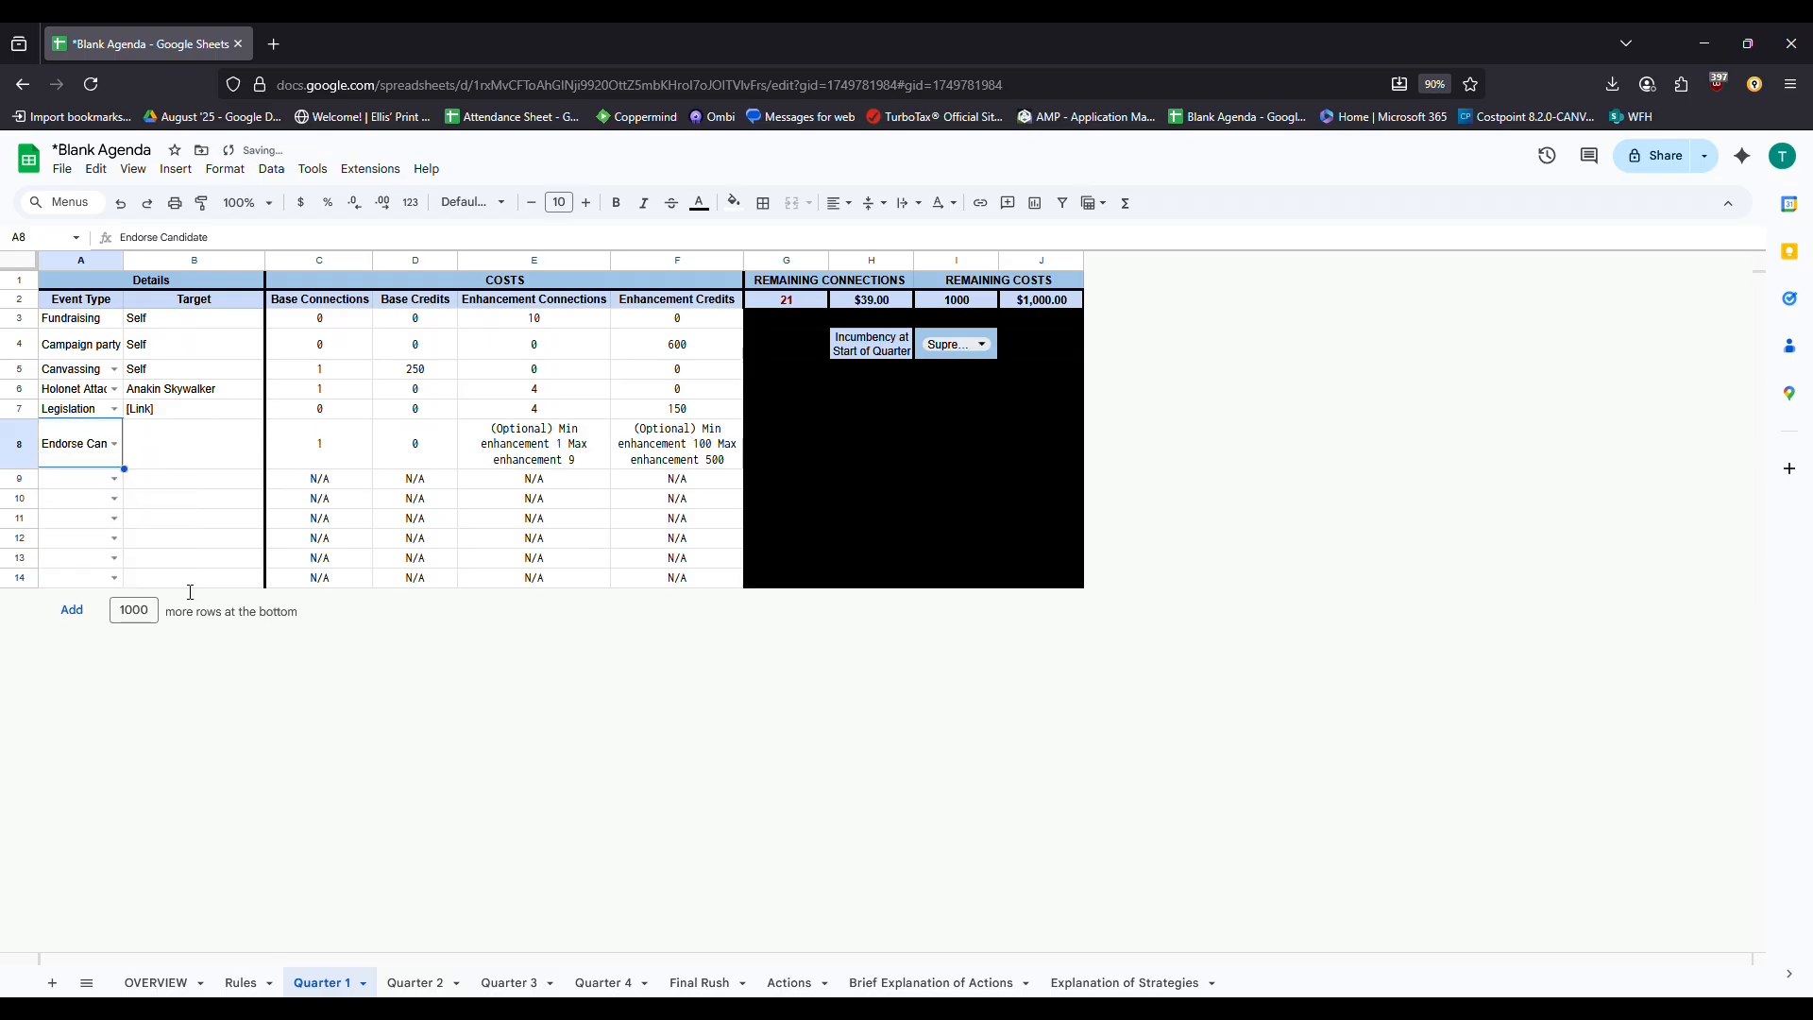
click(227, 466)
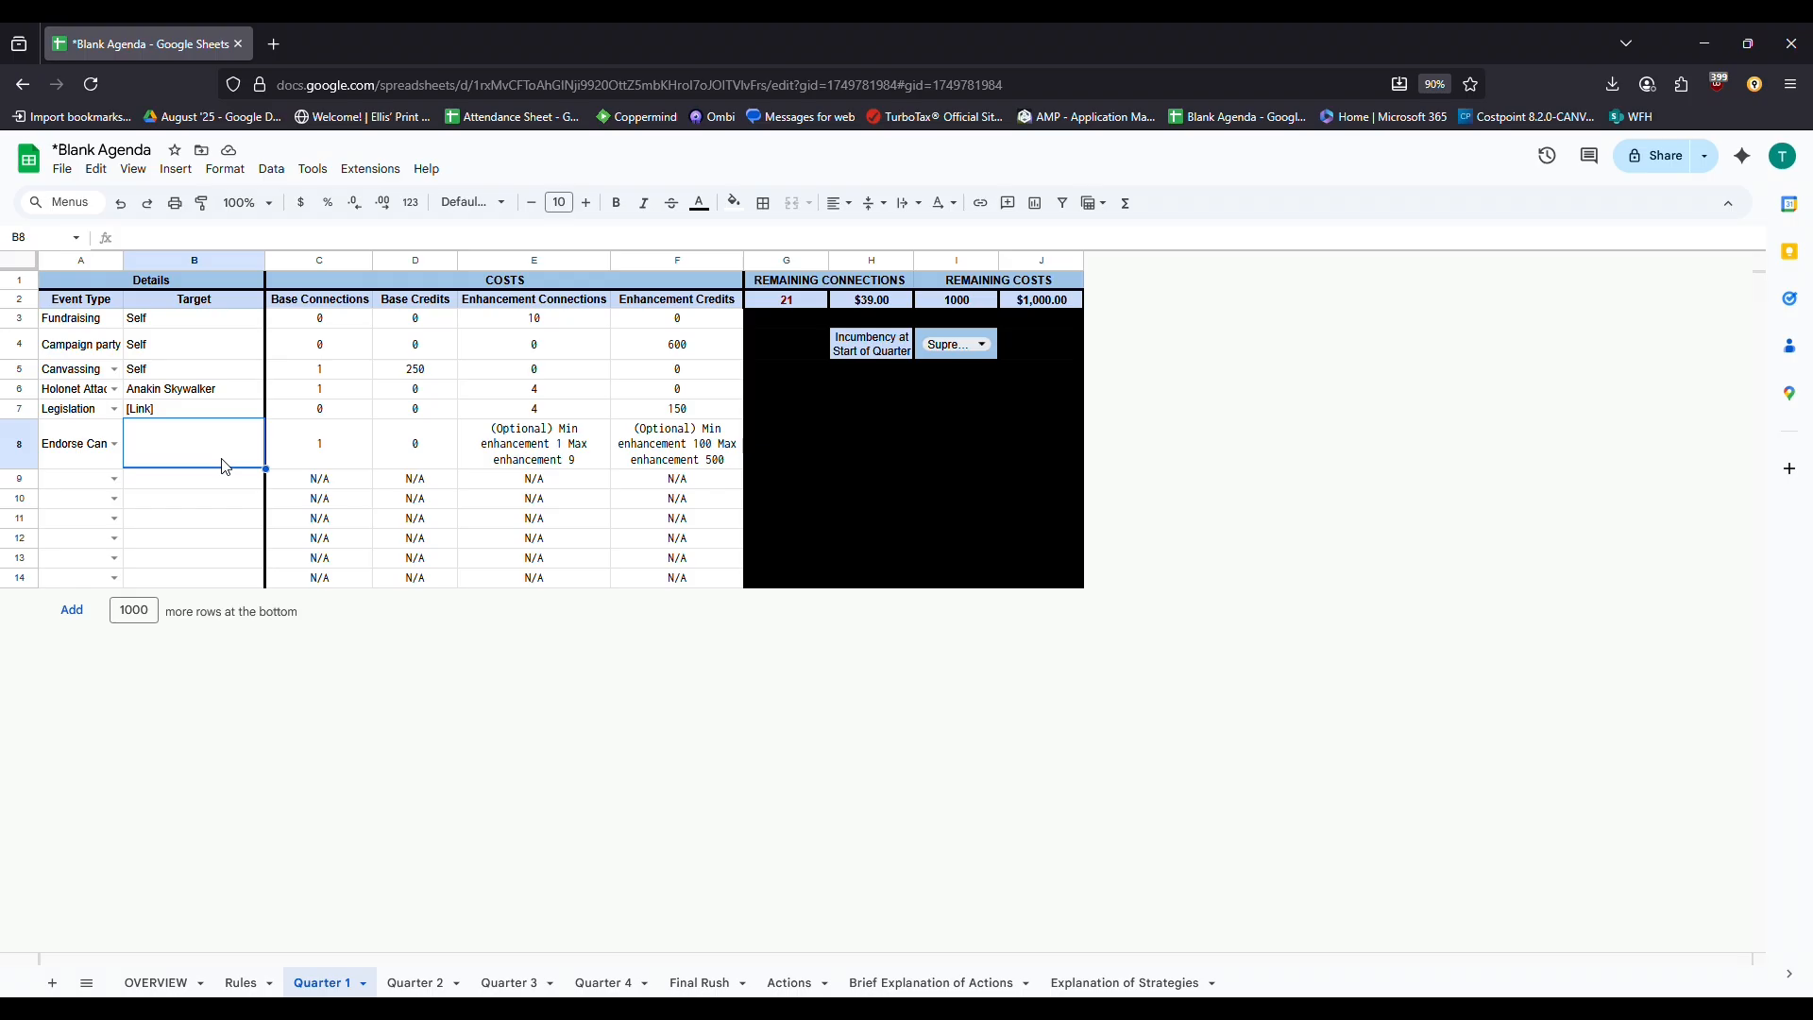
click(278, 440)
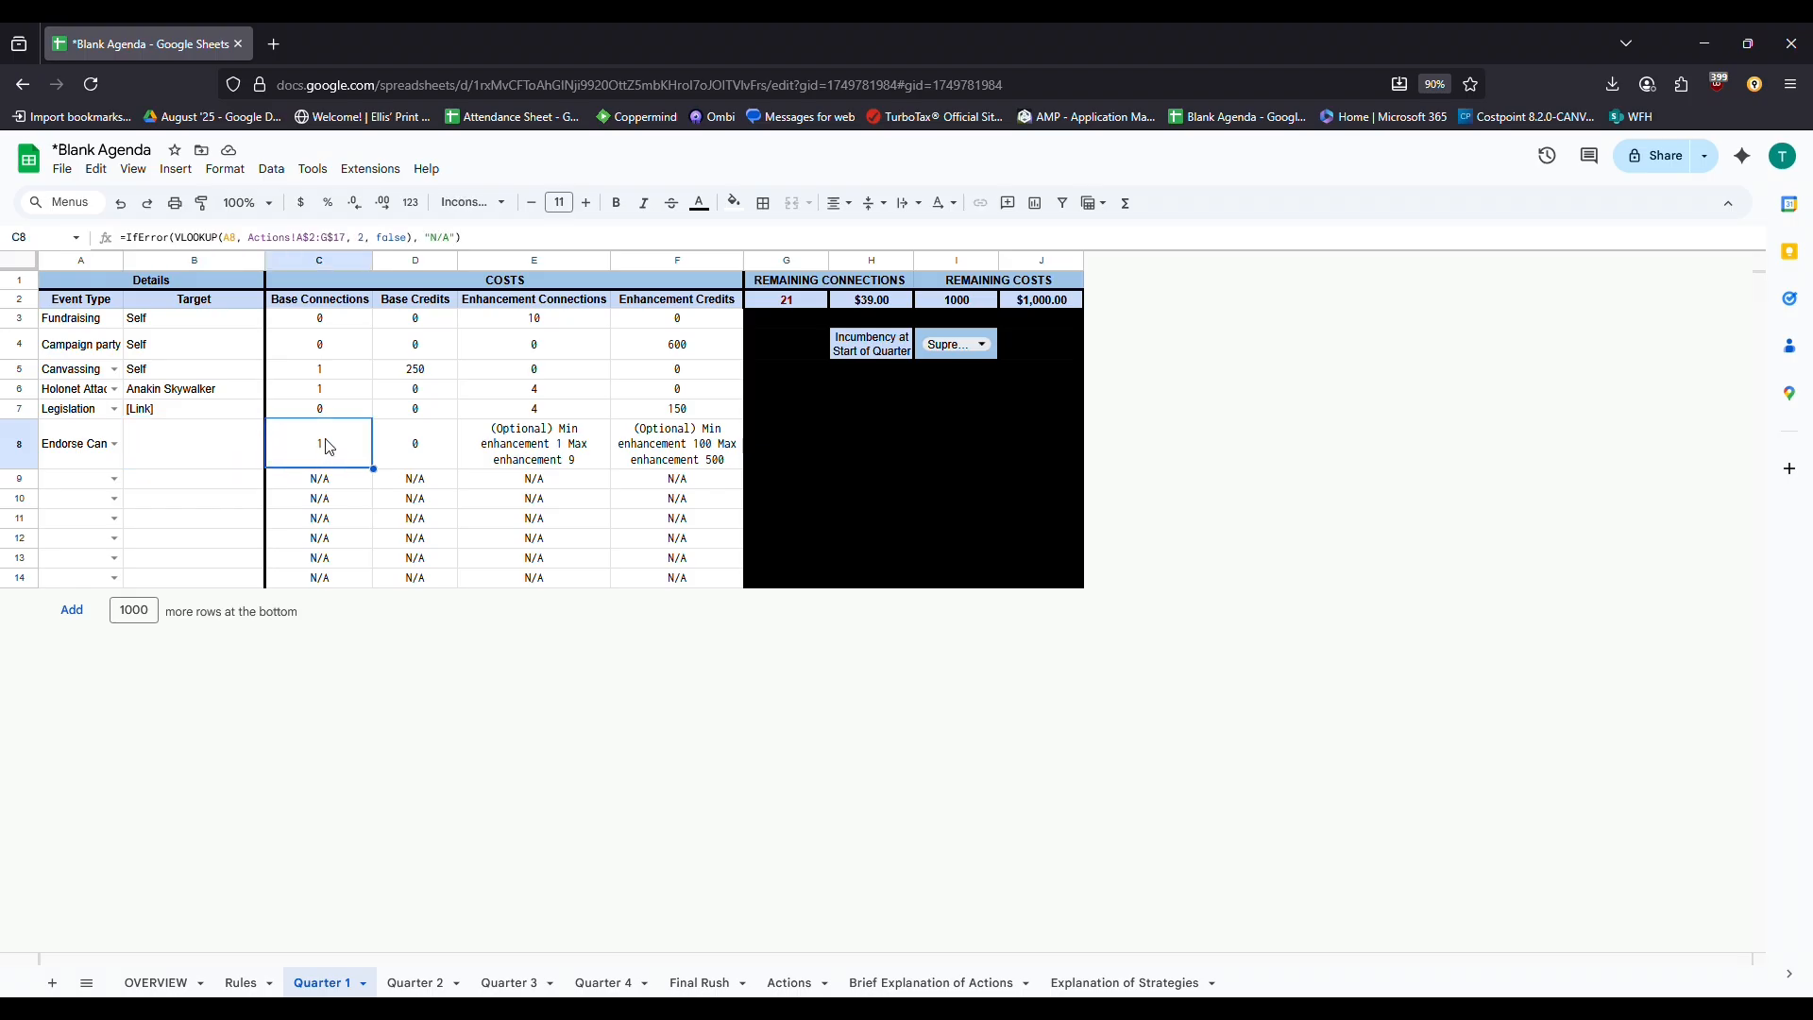
click(550, 457)
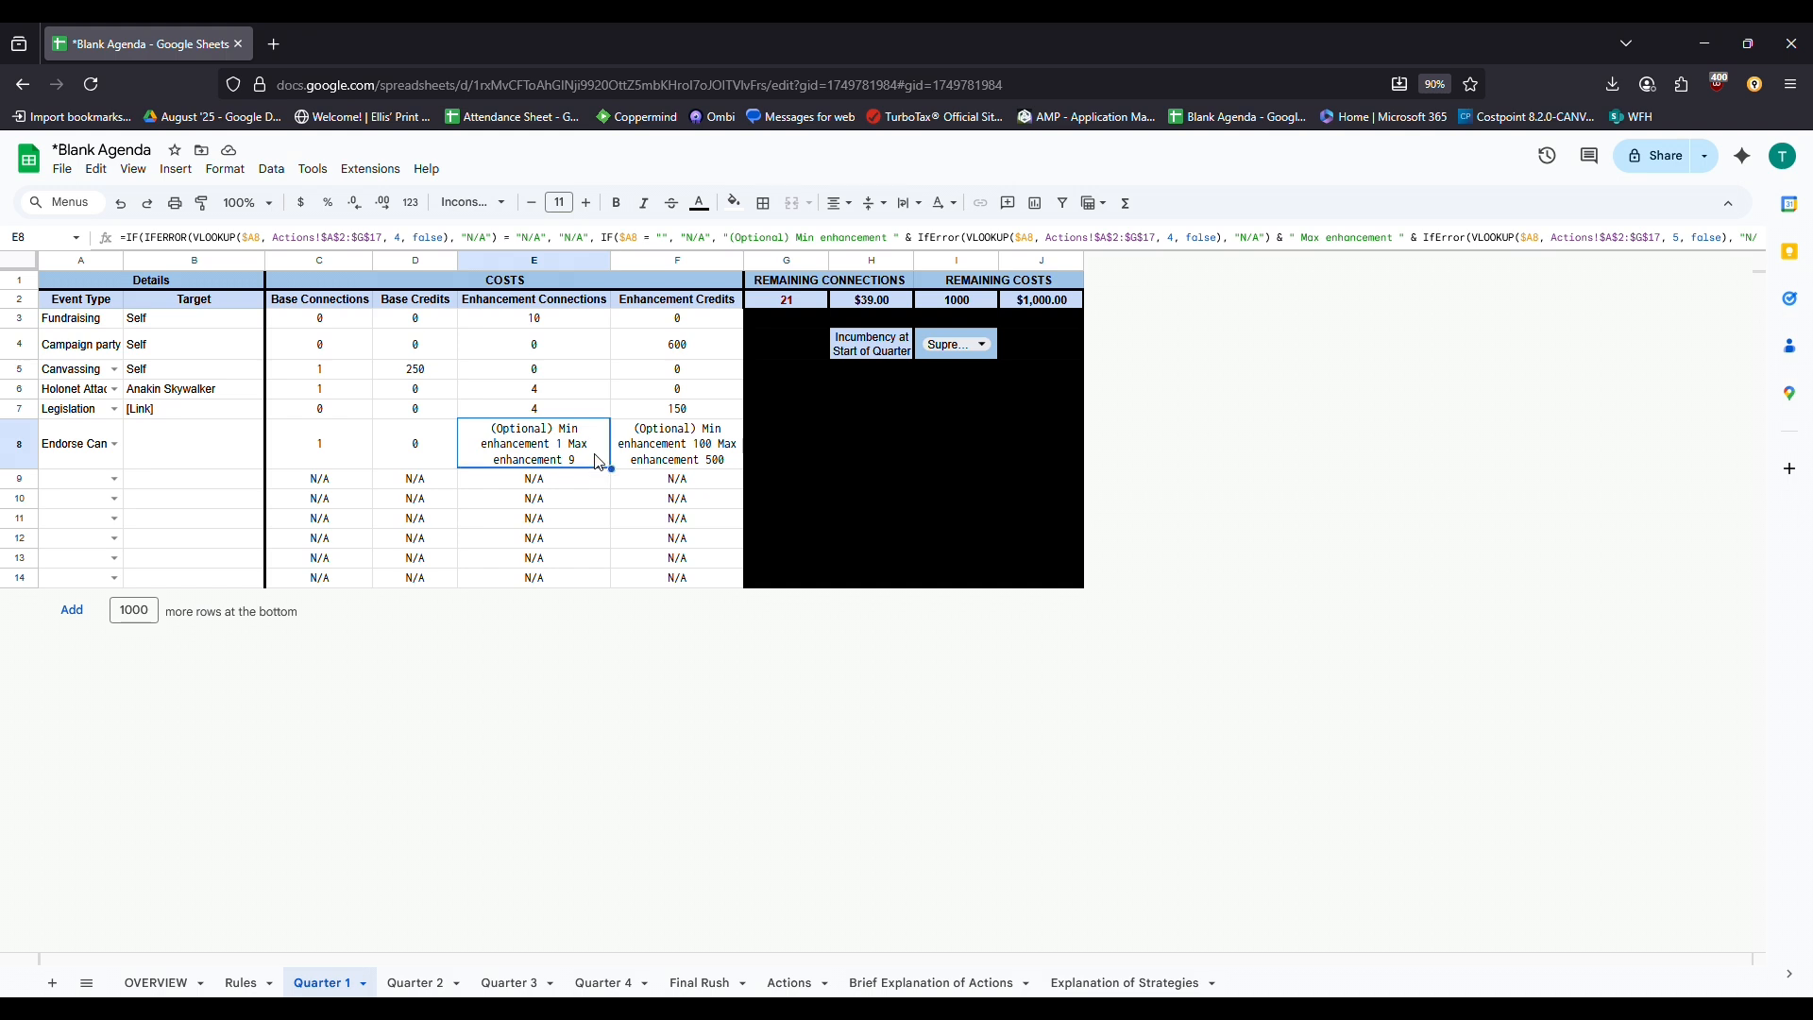
click(659, 458)
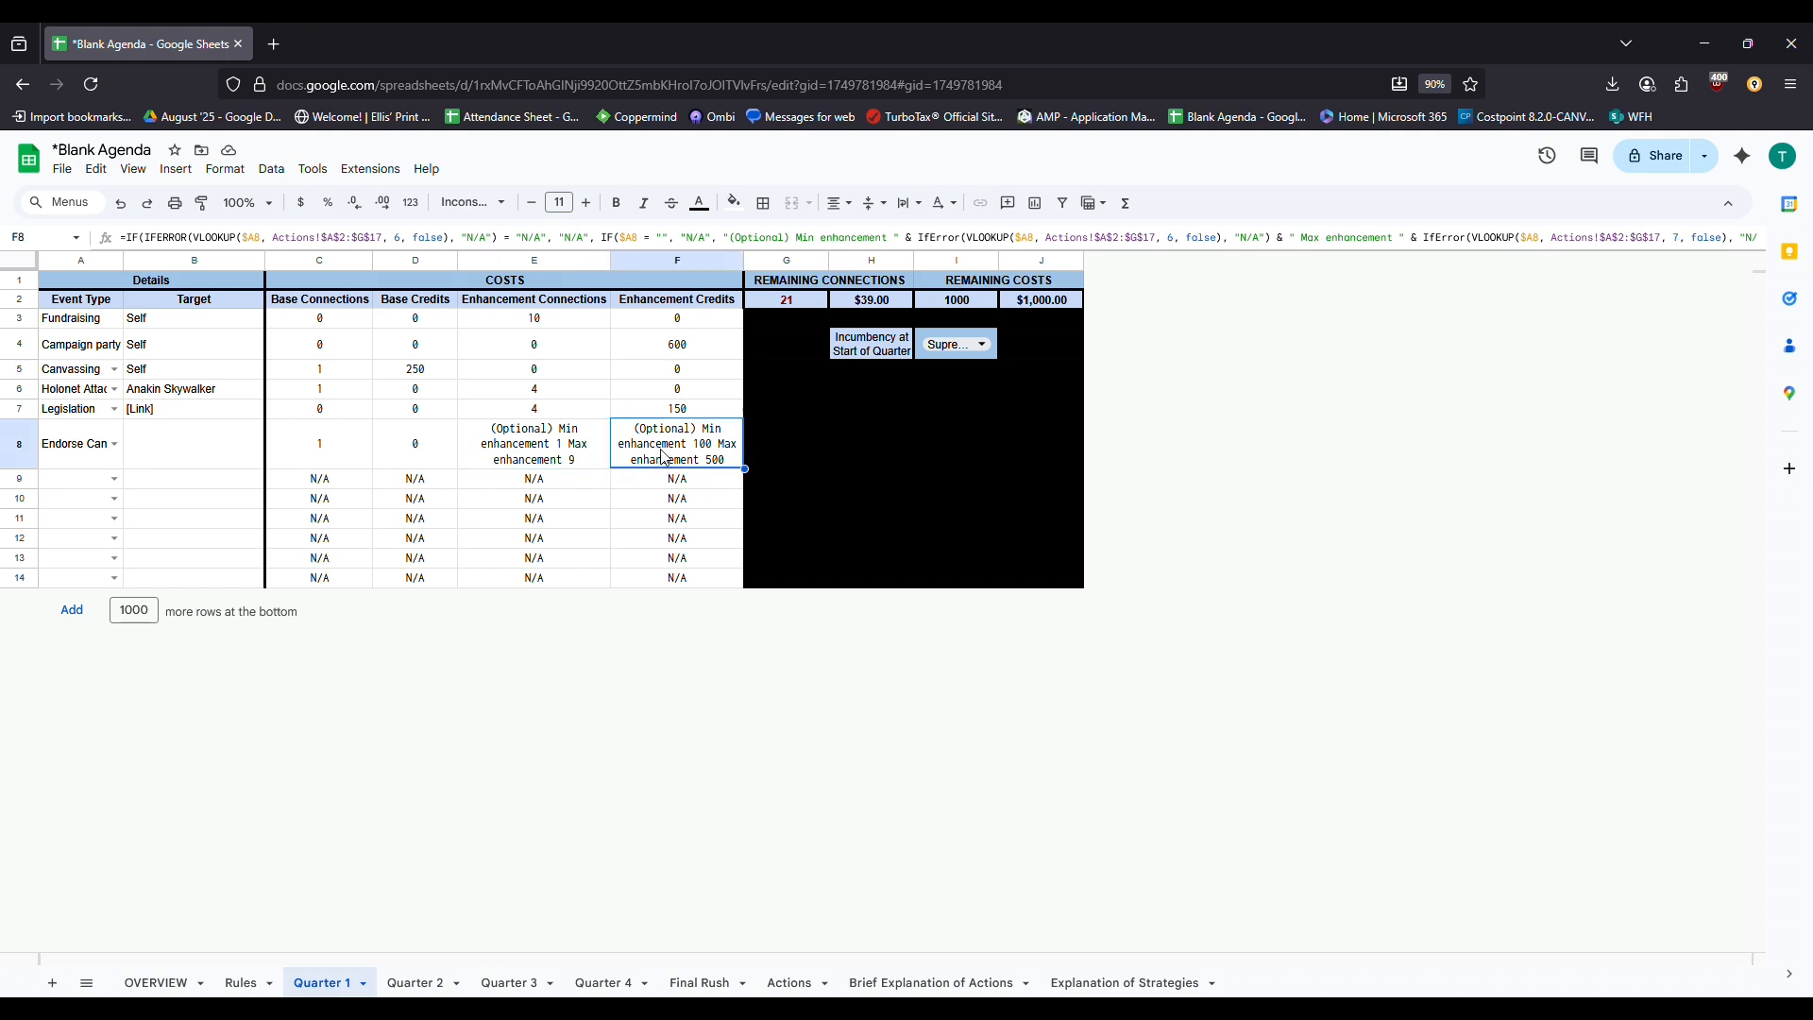
mouse_move(660, 473)
mouse_down()
mouse_move(311, 473)
mouse_move(666, 459)
mouse_up()
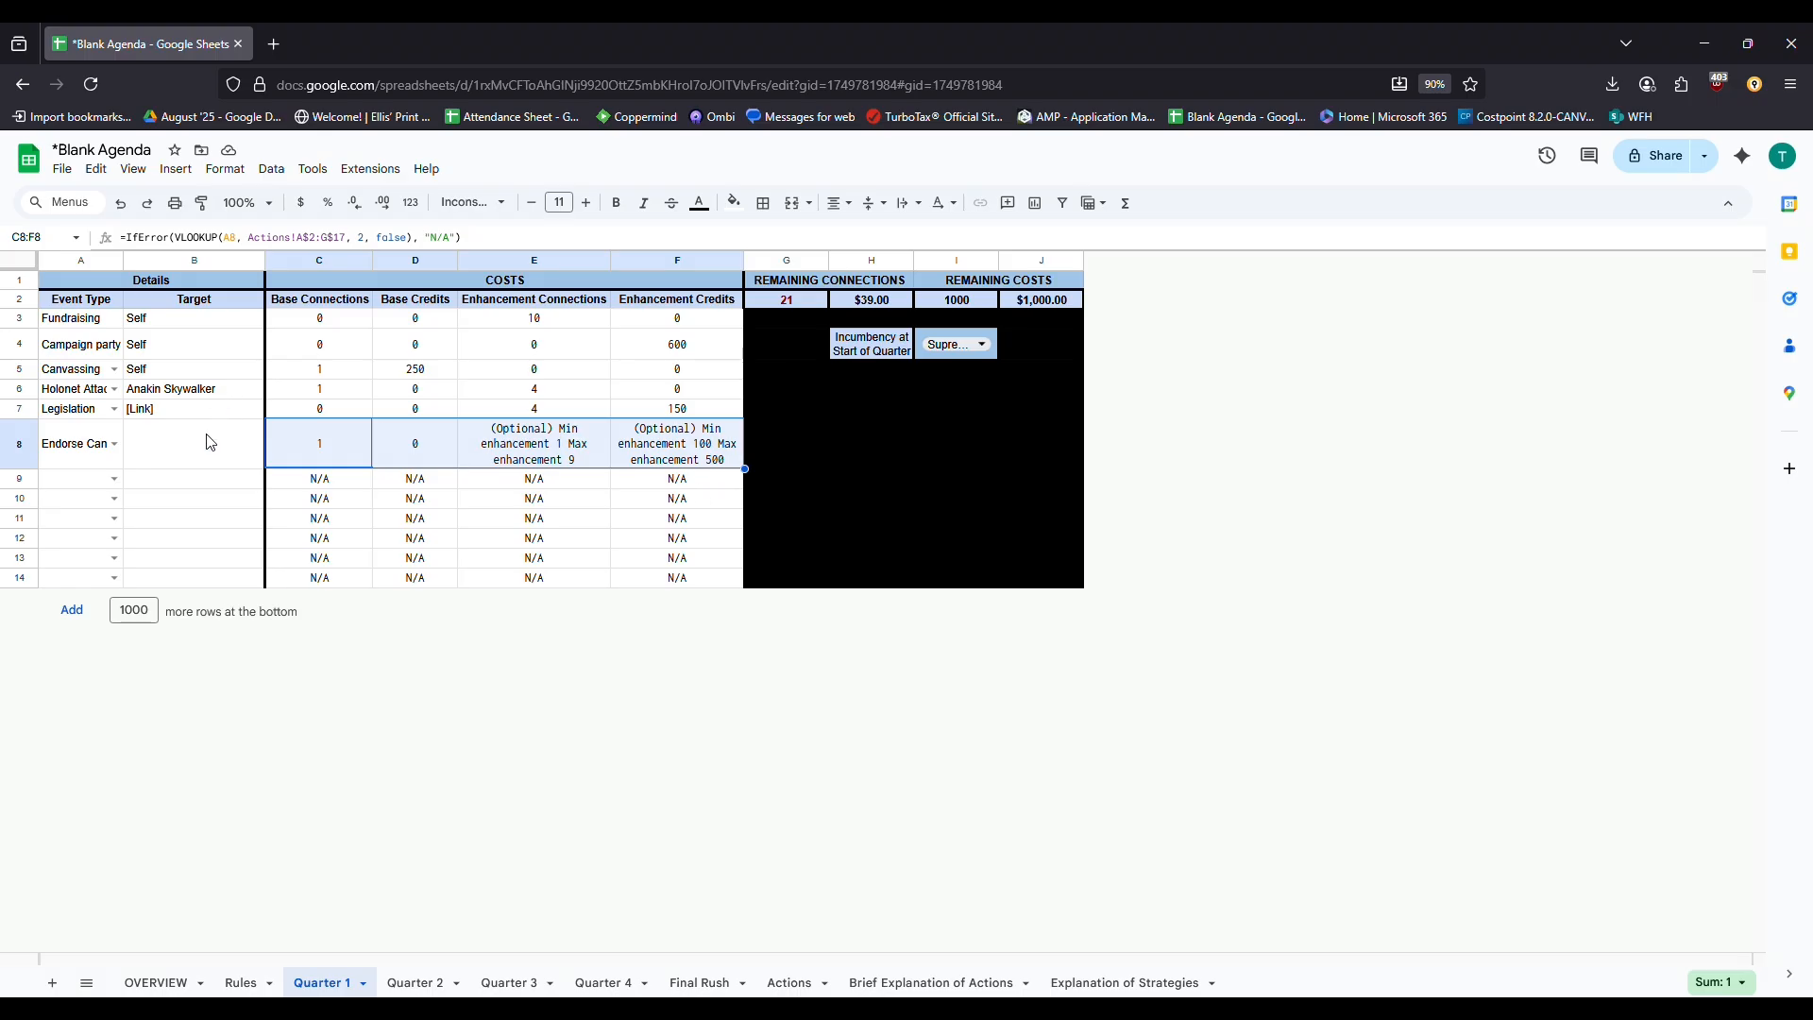
Enter Obi-wan Kenobi as the Endorse Candidate target in row 8
click(203, 457)
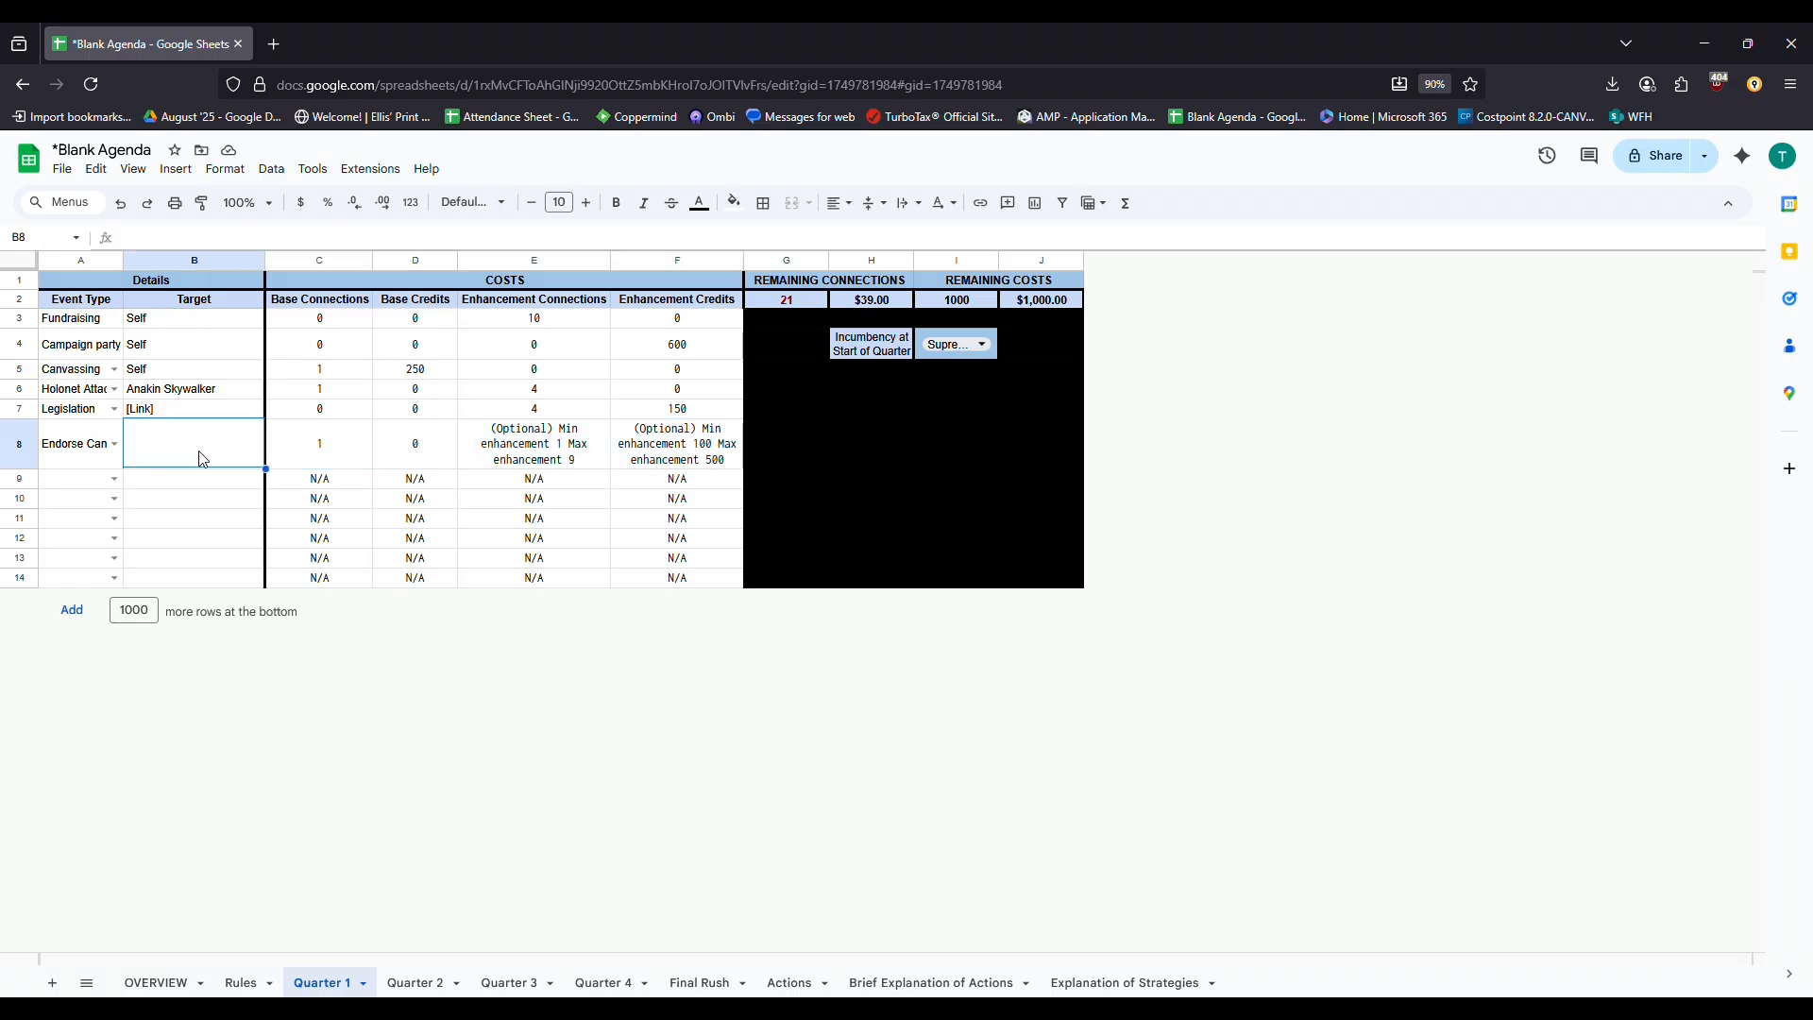
text(Ben Ko)
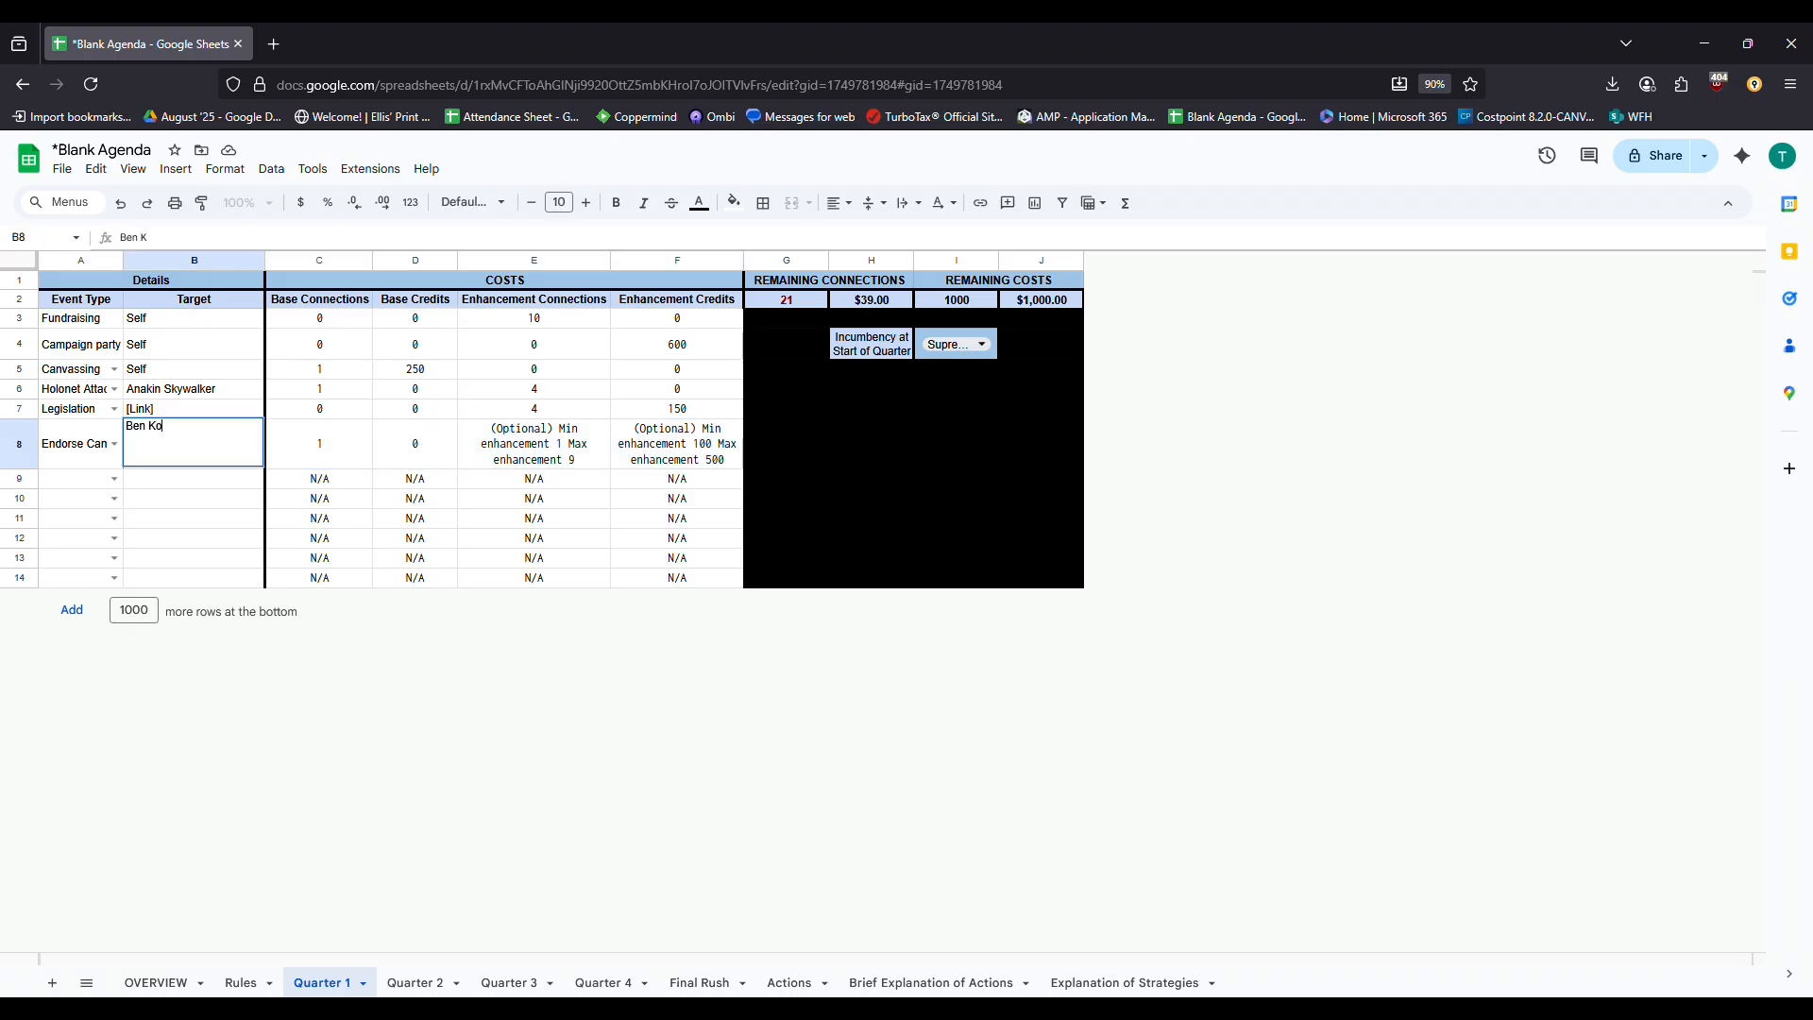
key(BackSpace)
key(BackSpace)
key(BackSpace)
key(BackSpace)
key(BackSpace)
key(BackSpace)
text(Ah)
key(BackSpace)
key(BackSpace)
text(Obi-wan Kenob)
key(Return)
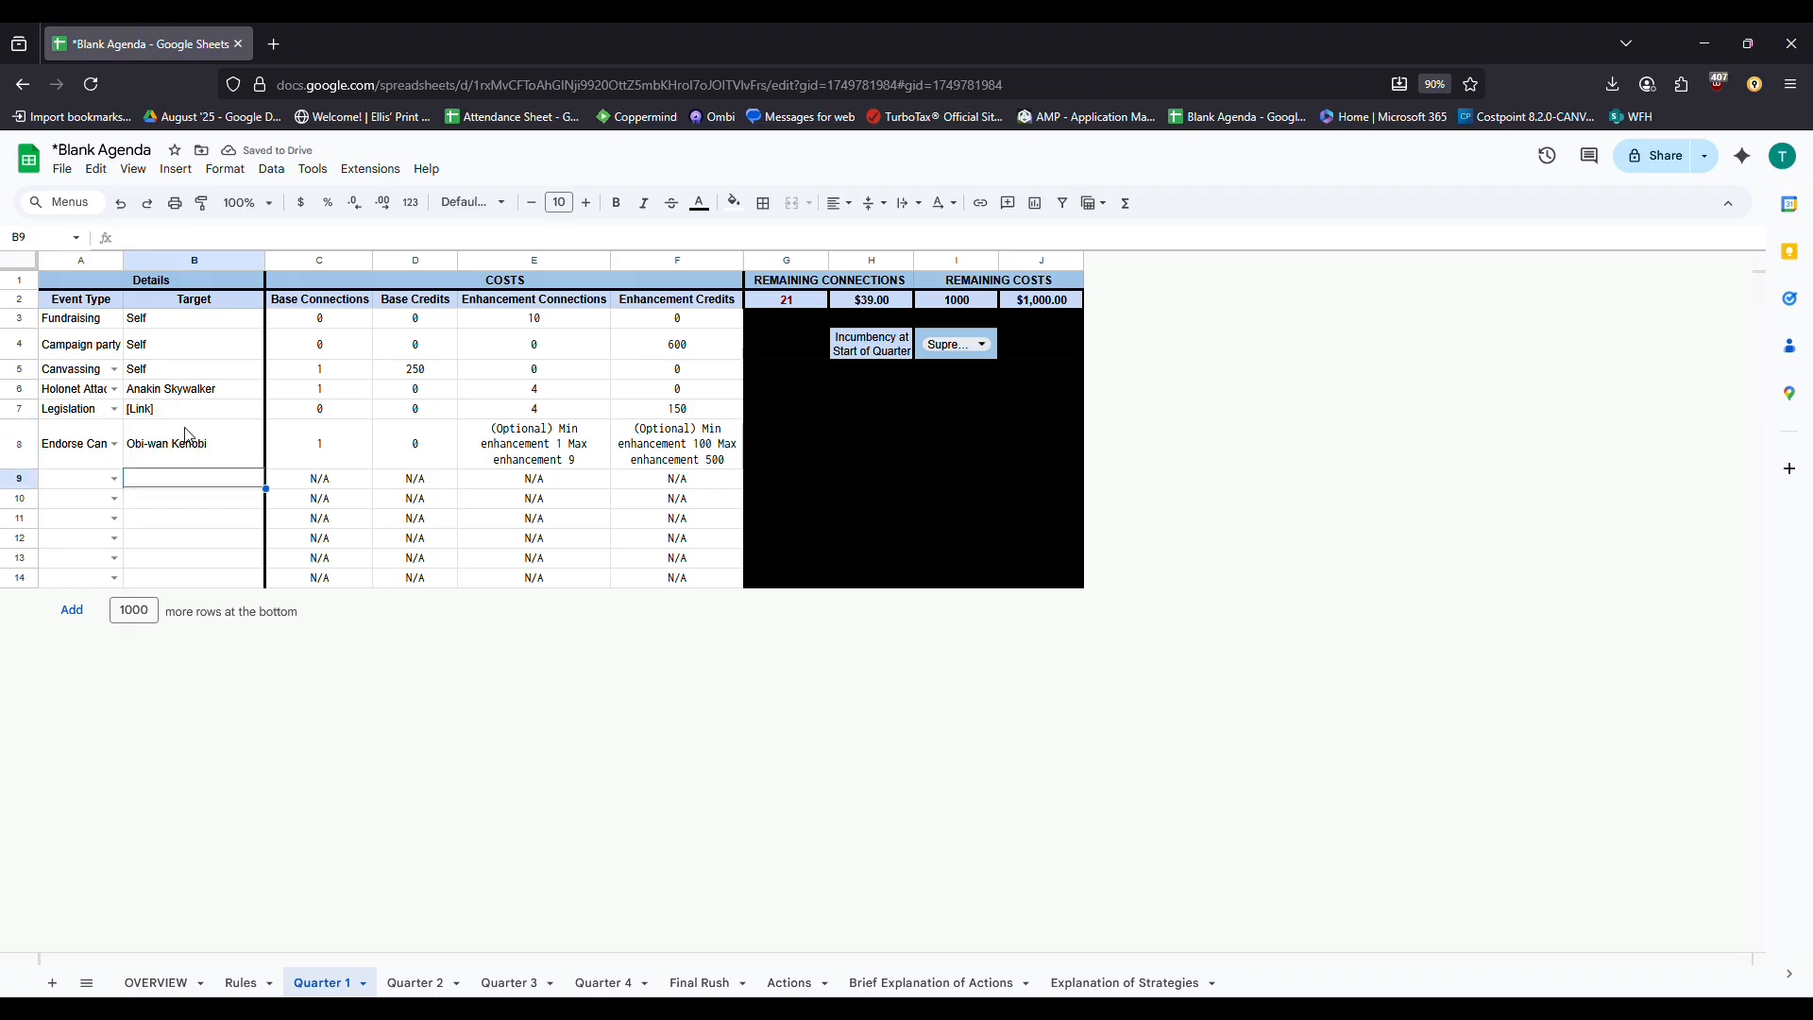
Give row 8 9 enhancement connections and 500 enhancement credits
click(566, 460)
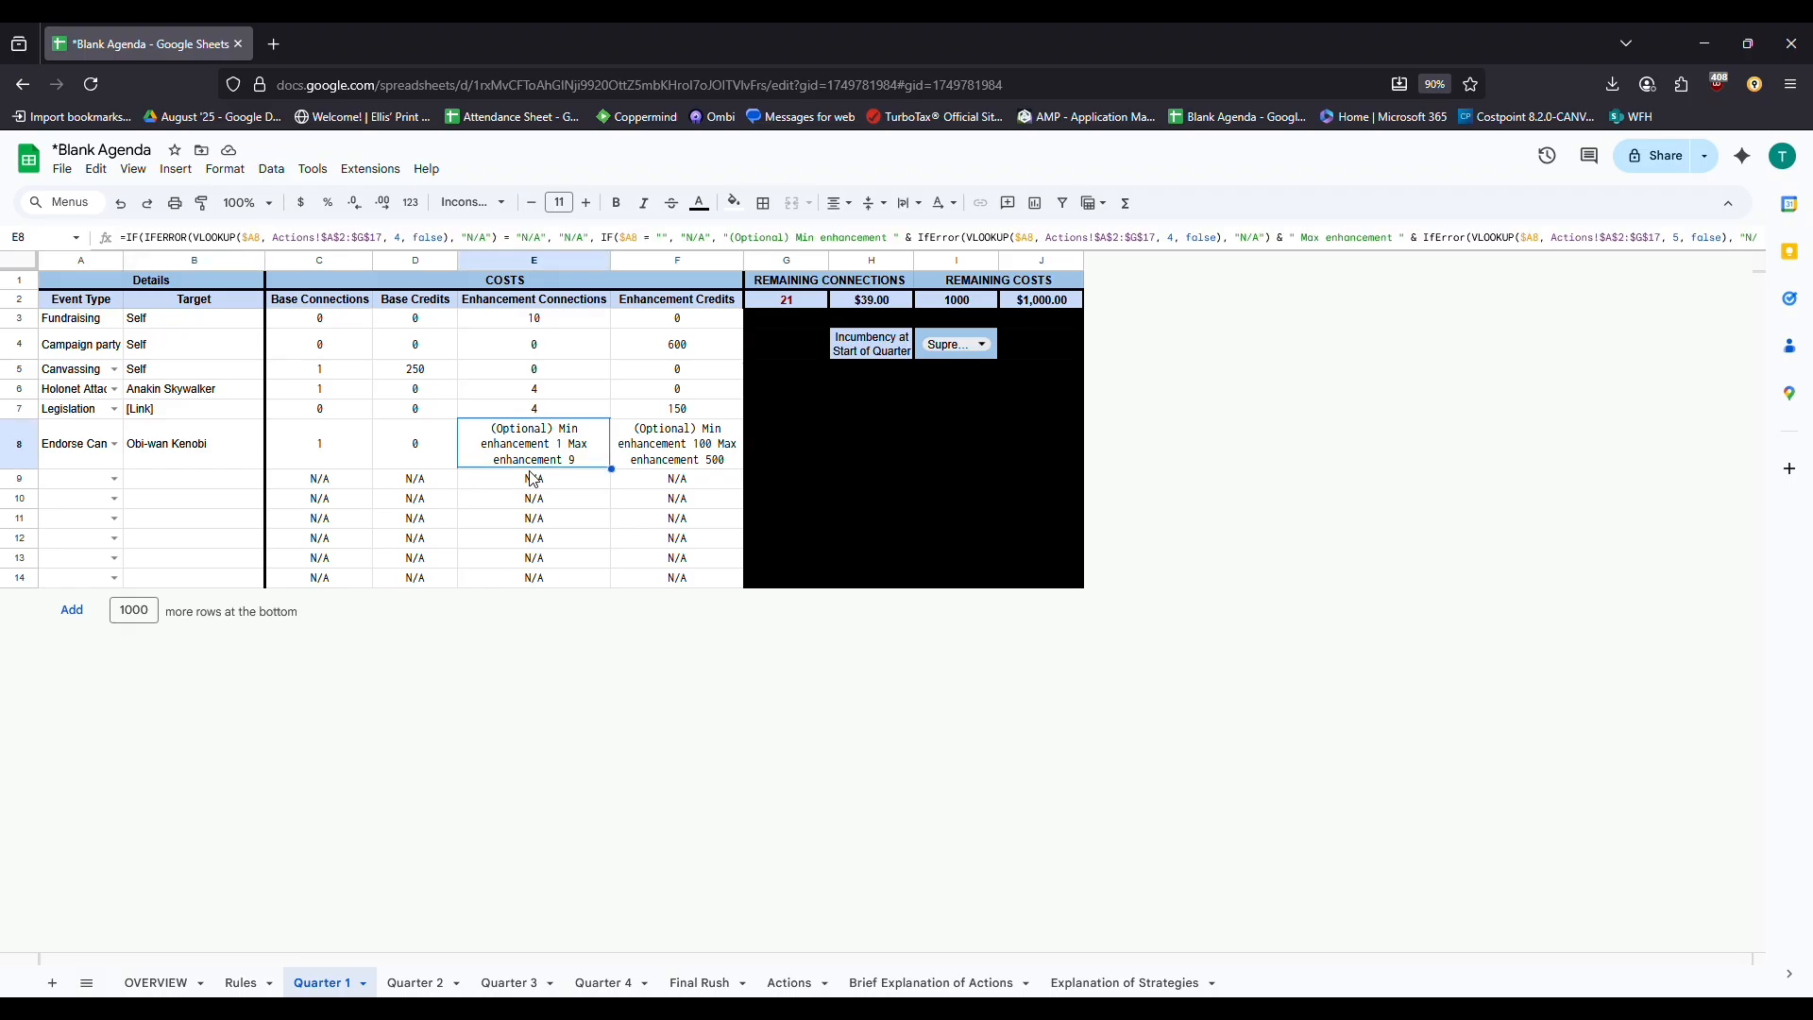
text(9)
key(Tab)
text(500)
key(Return)
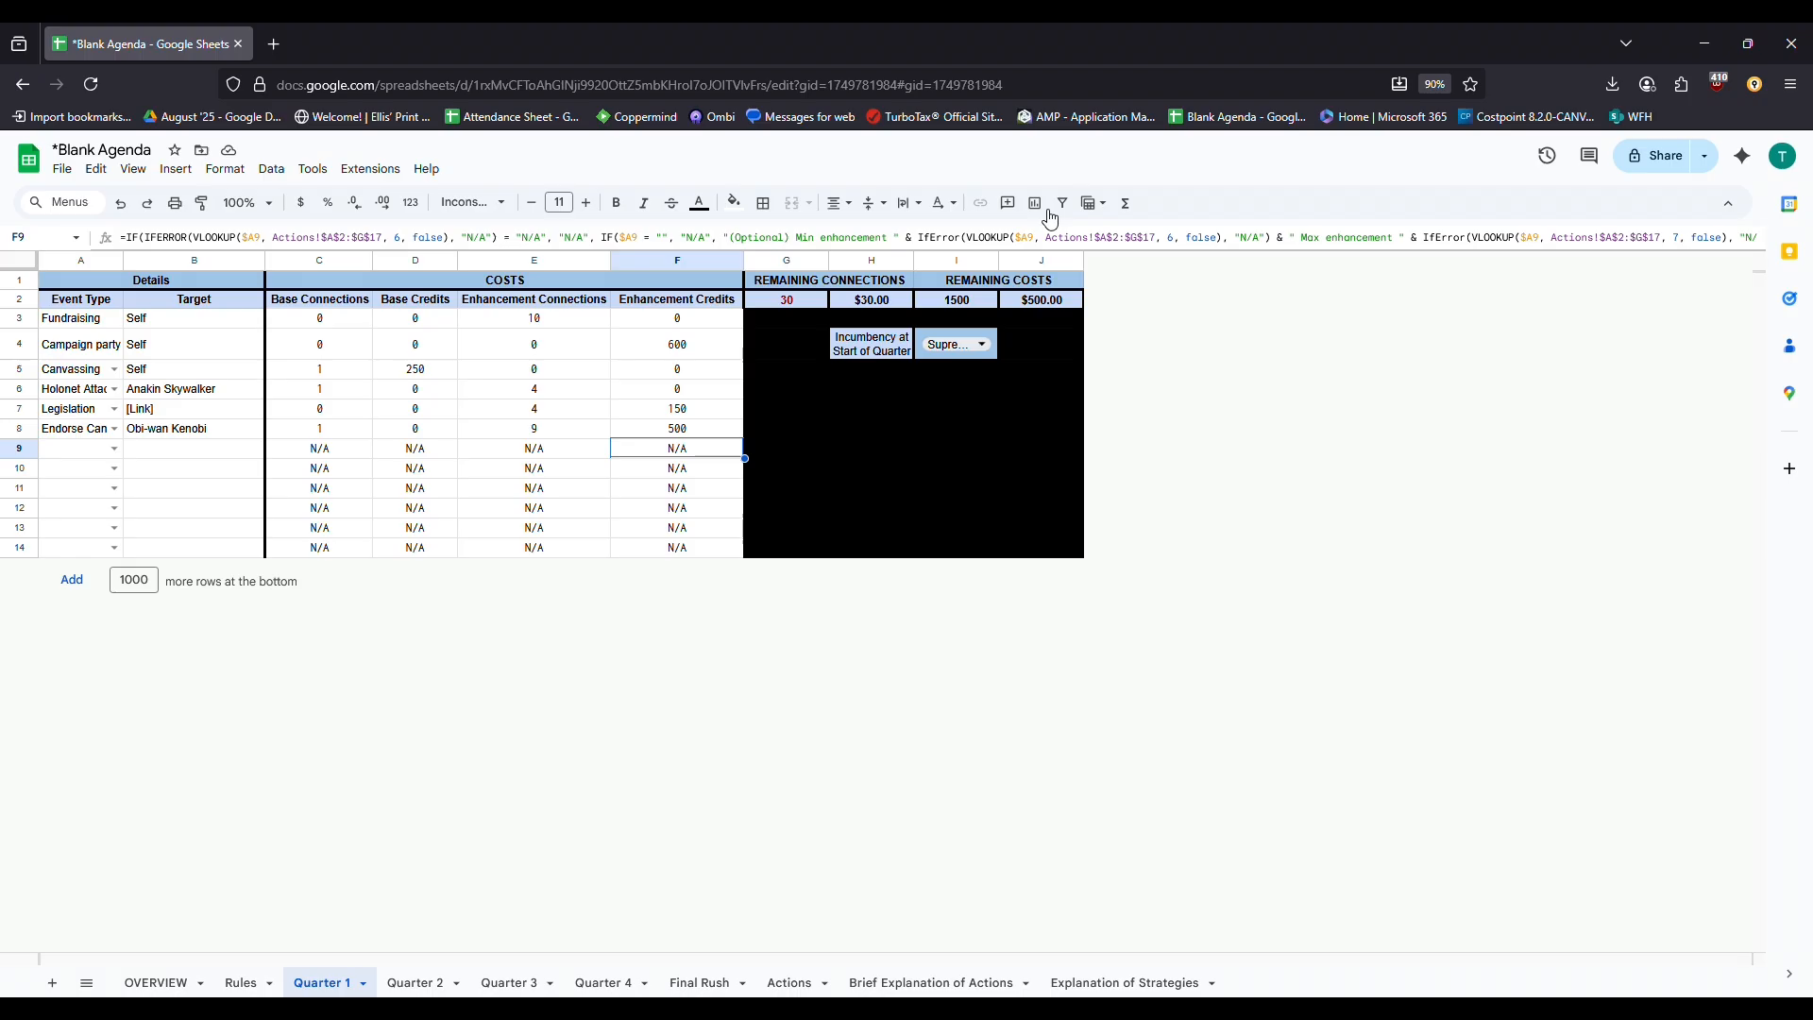
drag(893, 354, 951, 364)
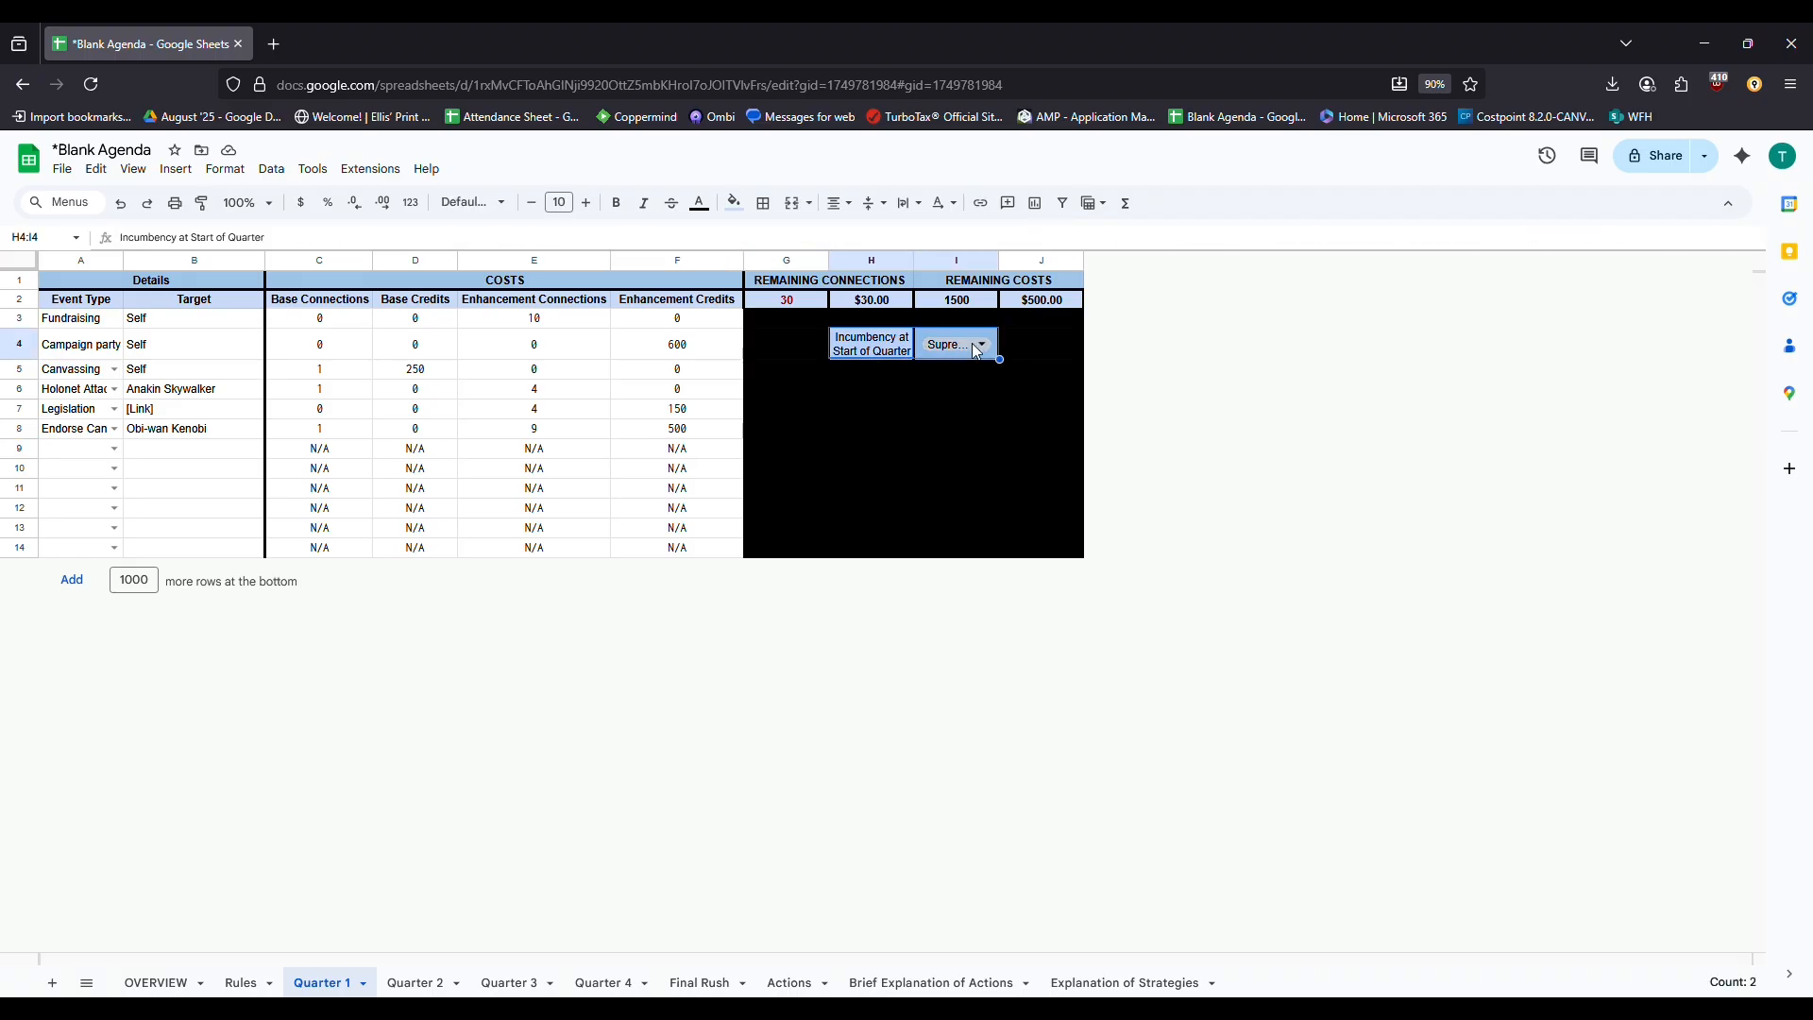
Set Quarter 1's starting incumbency to Minister/DPO, then view the Final Rush sheet
click(979, 347)
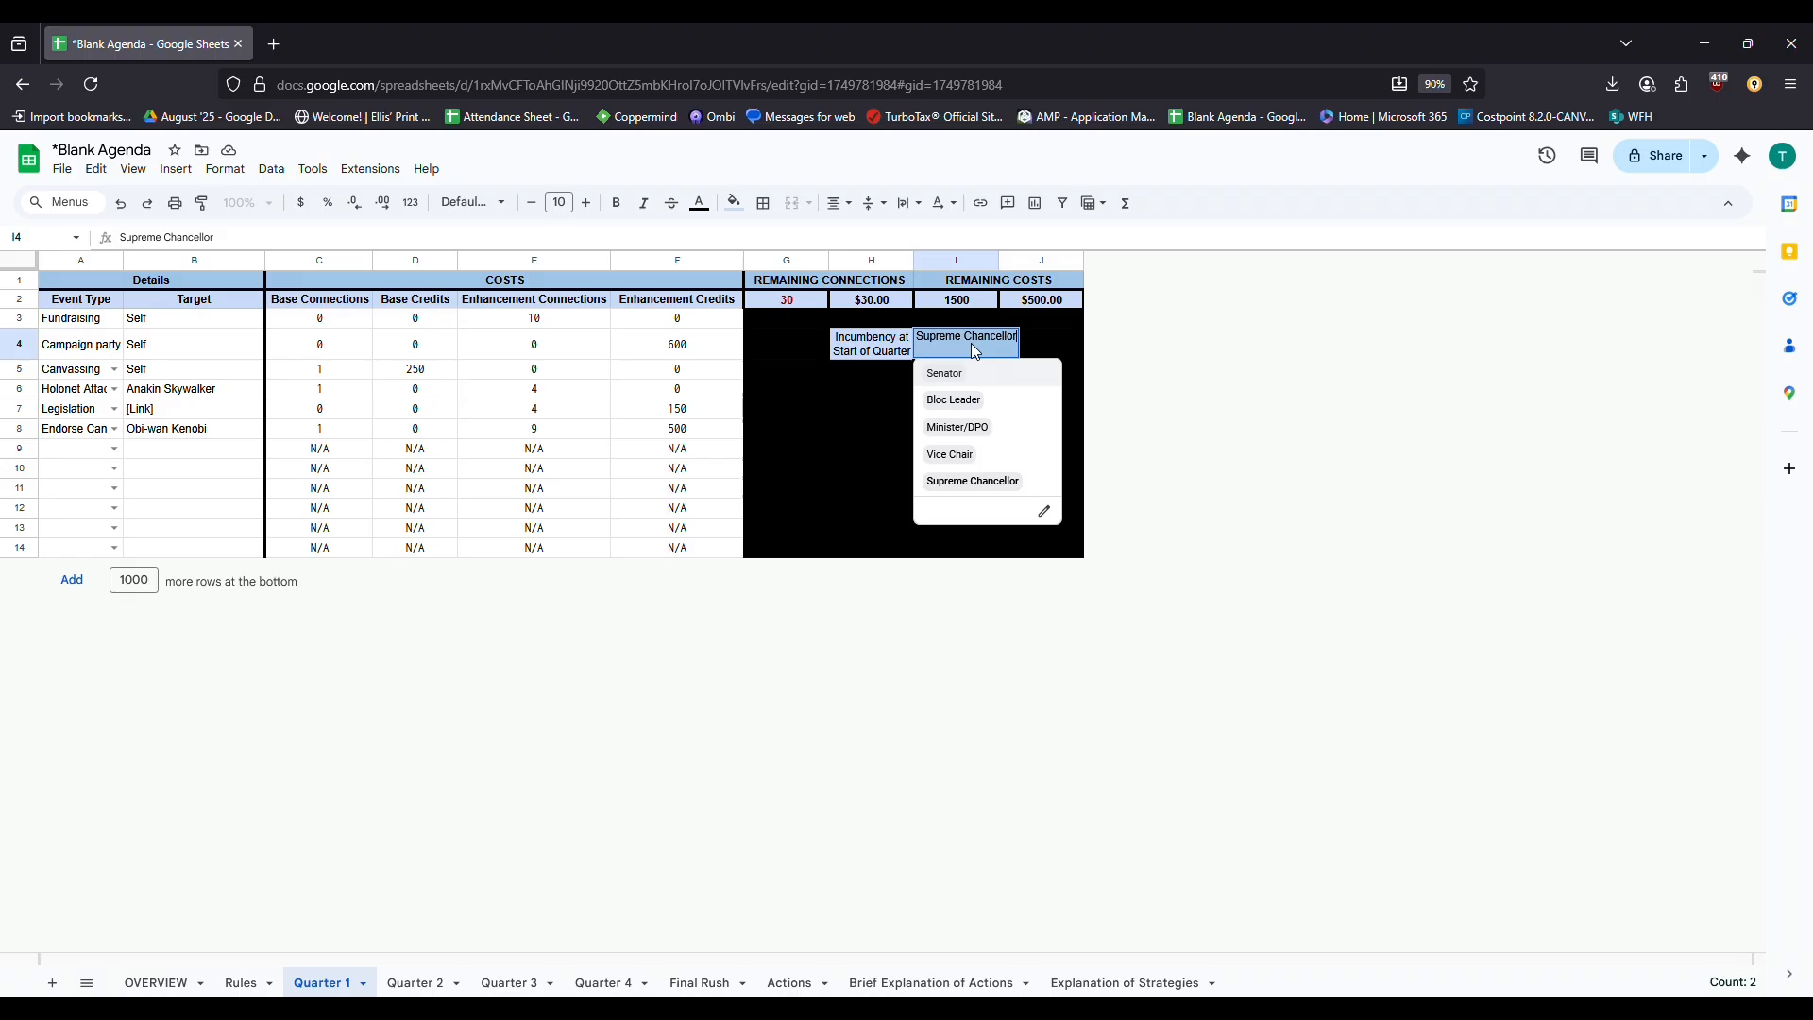
click(1023, 432)
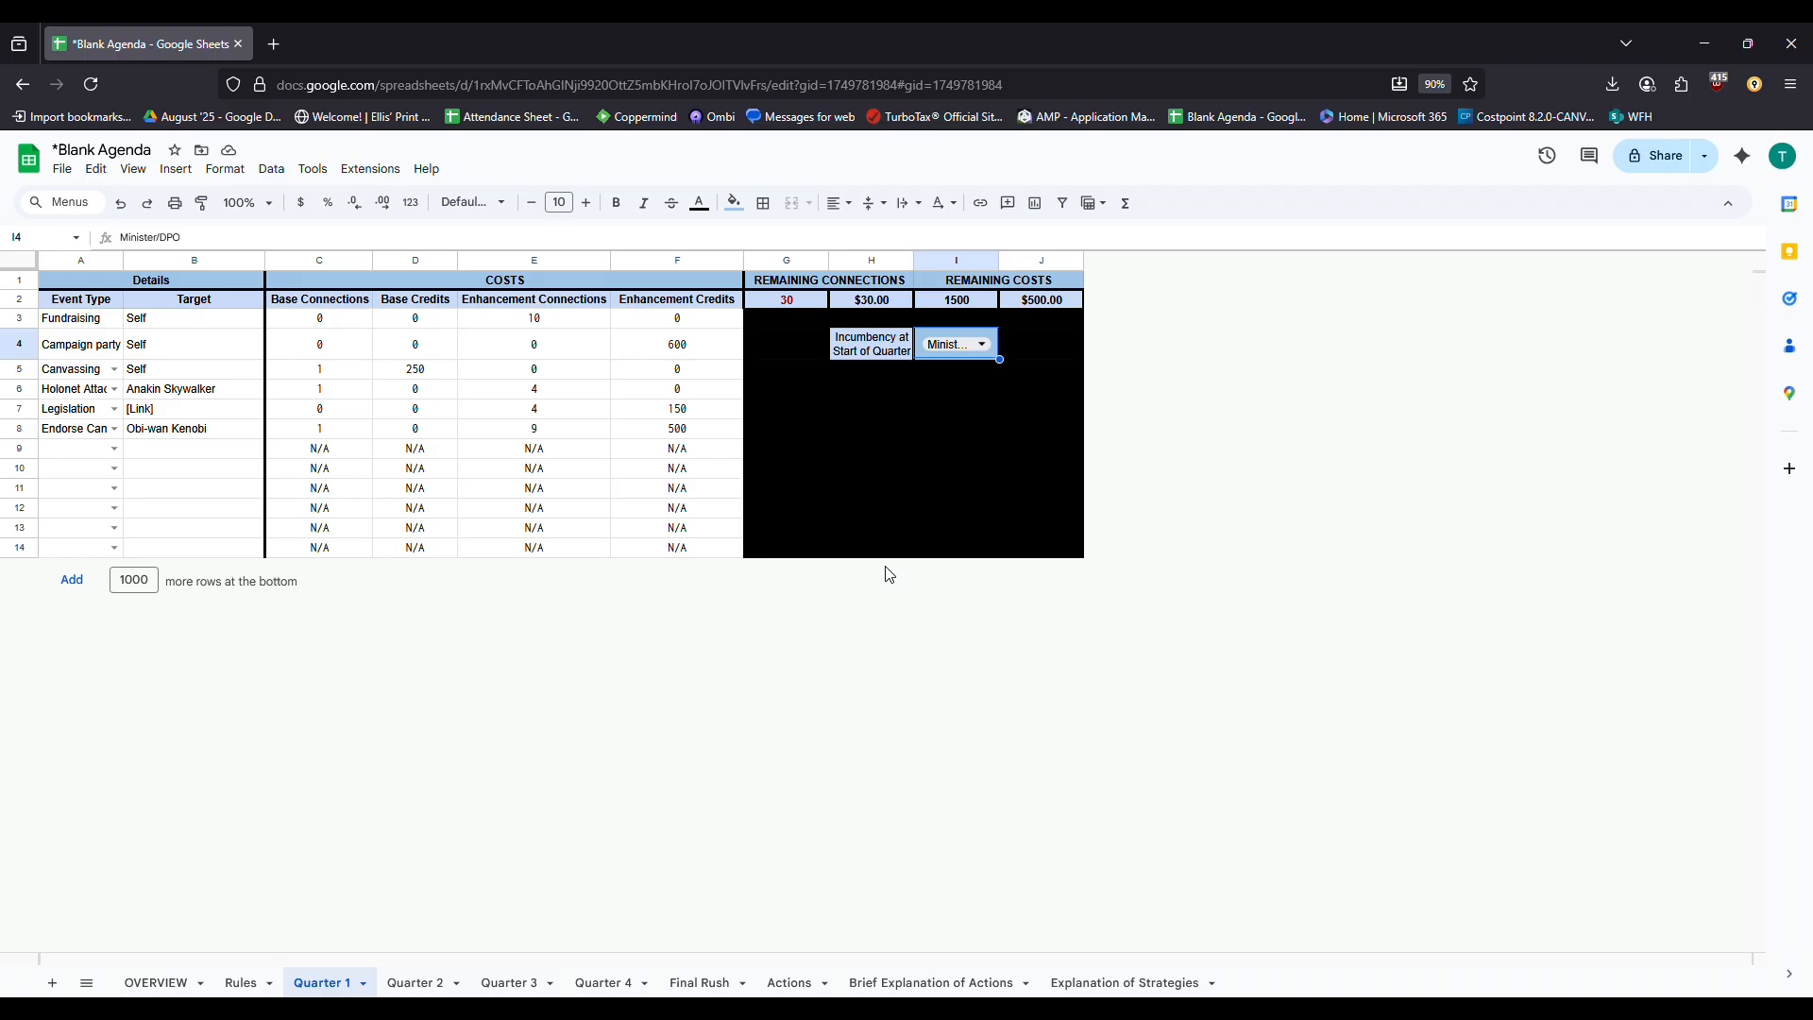
click(723, 988)
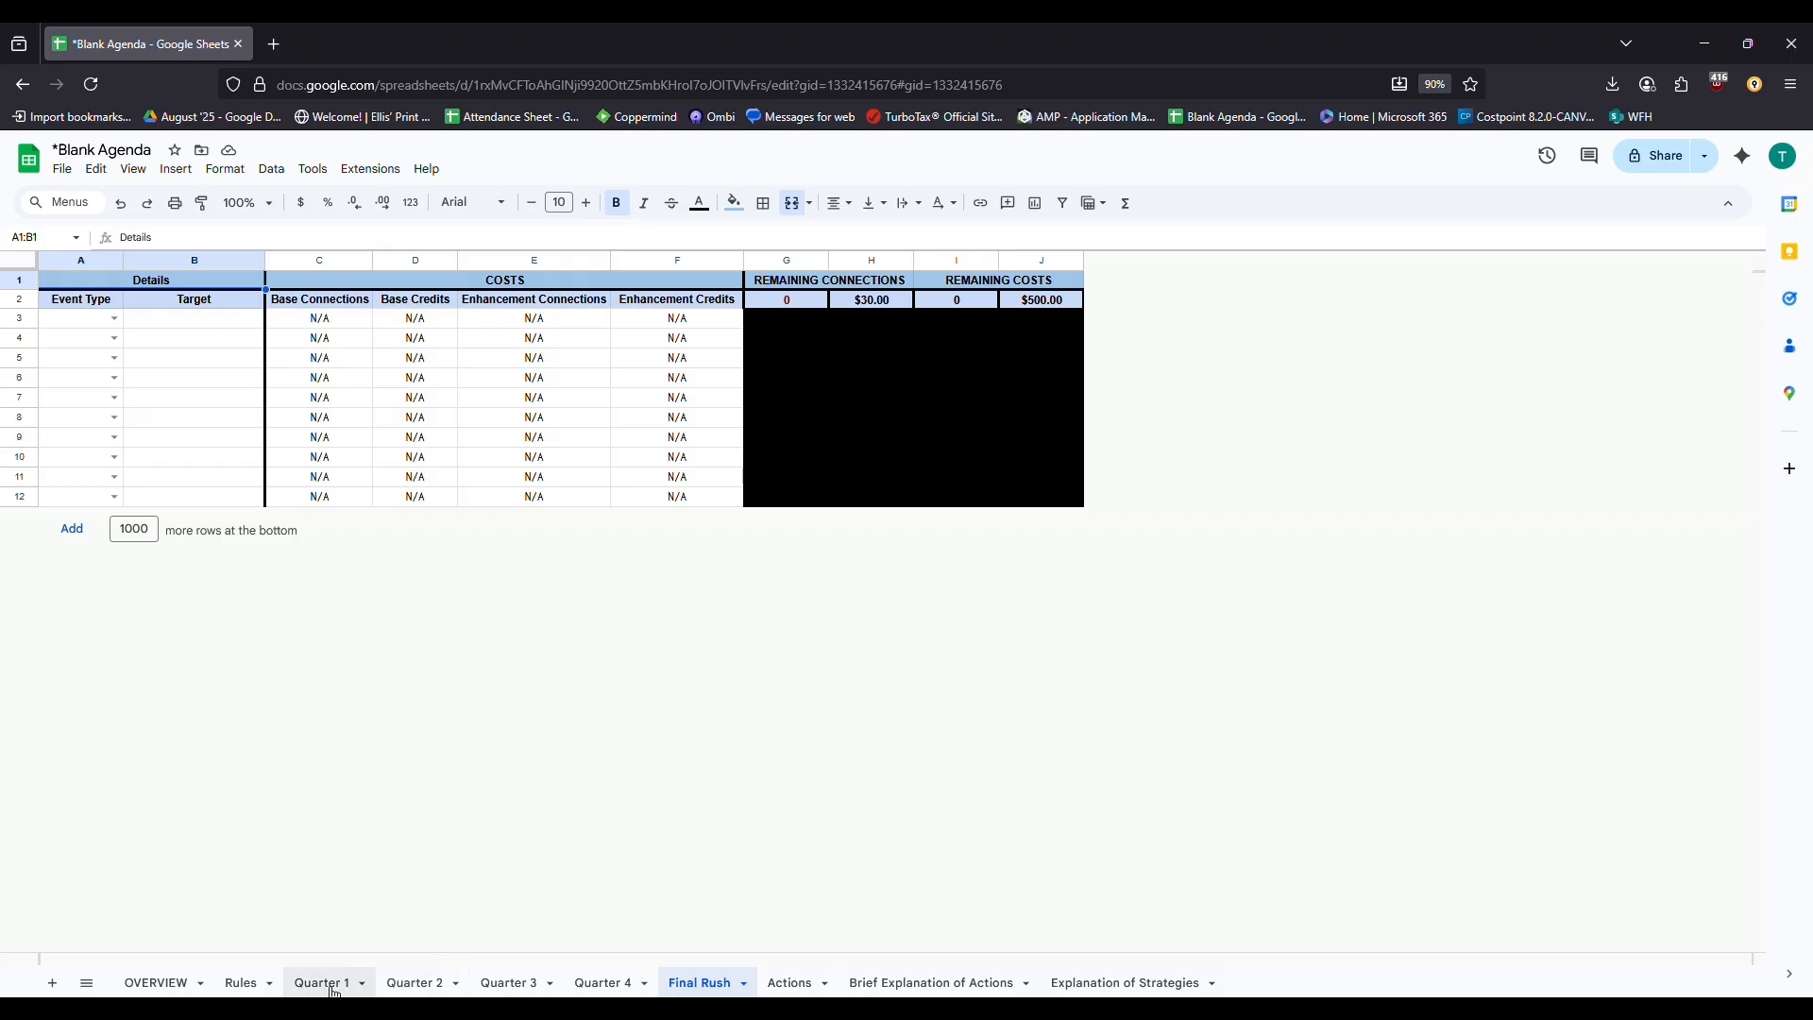
Review Quarter 2's filled action rows and incumbency cells
click(427, 984)
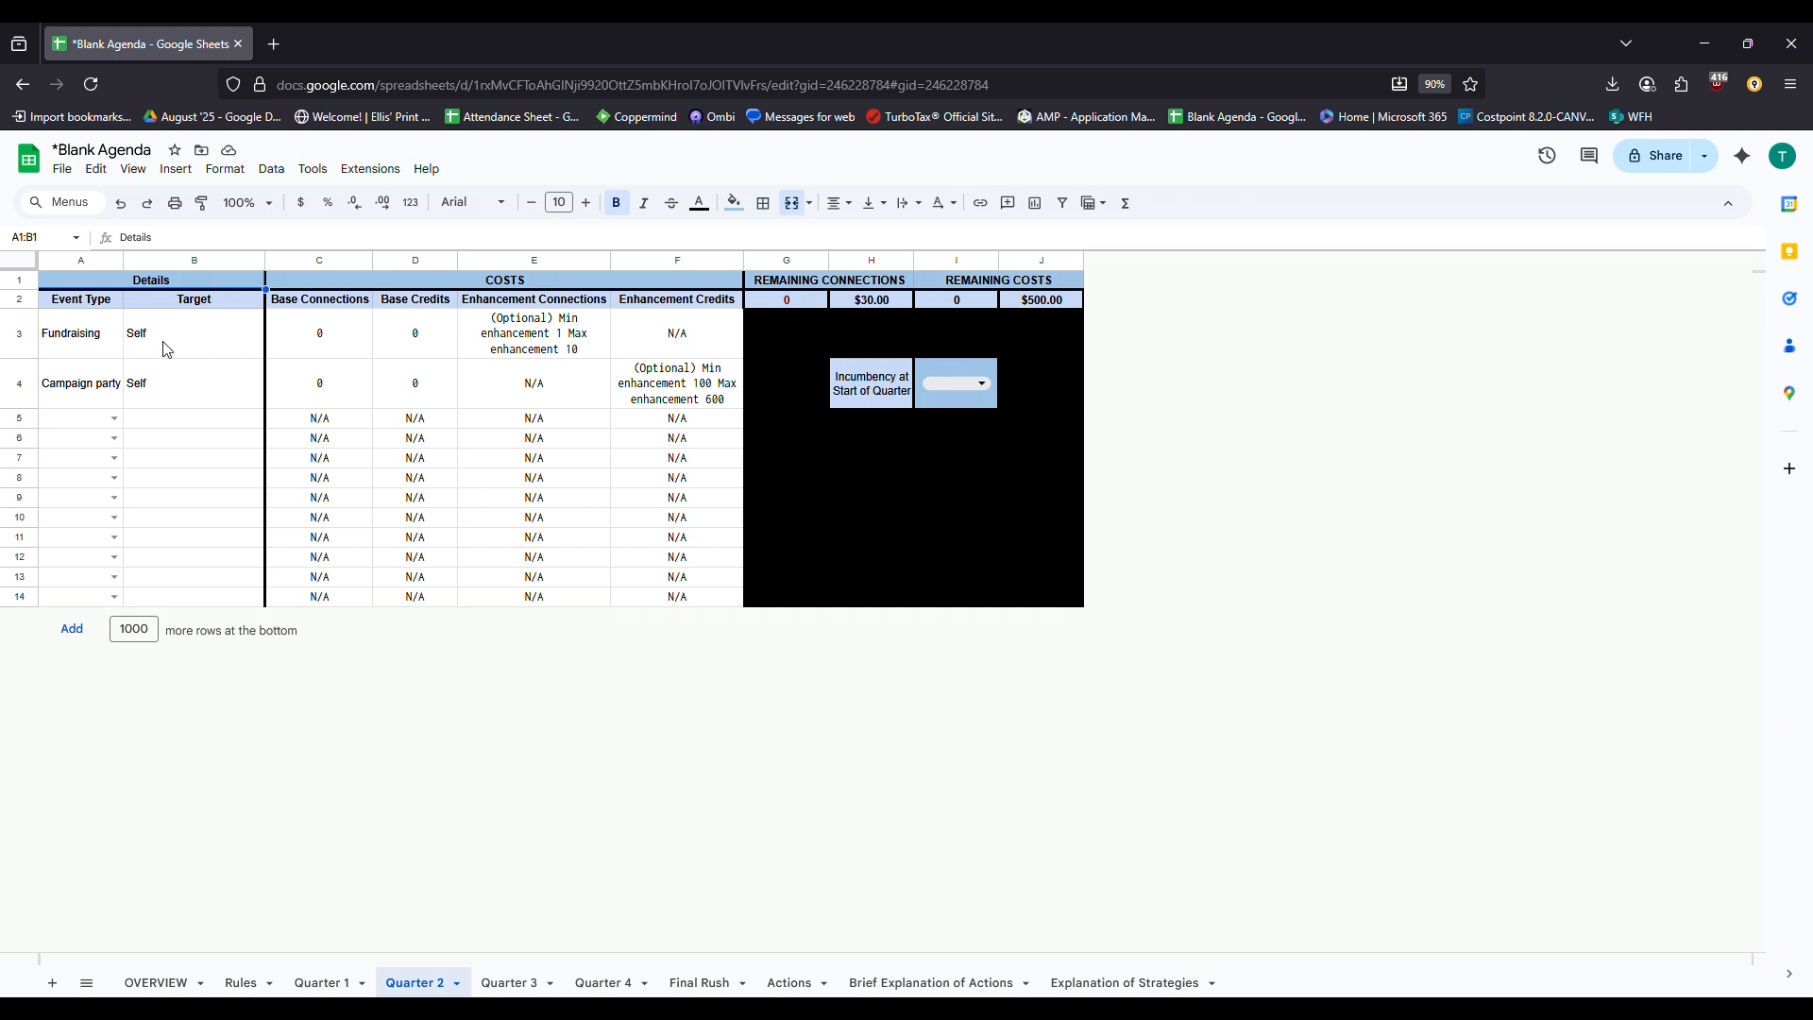
drag(81, 336, 711, 387)
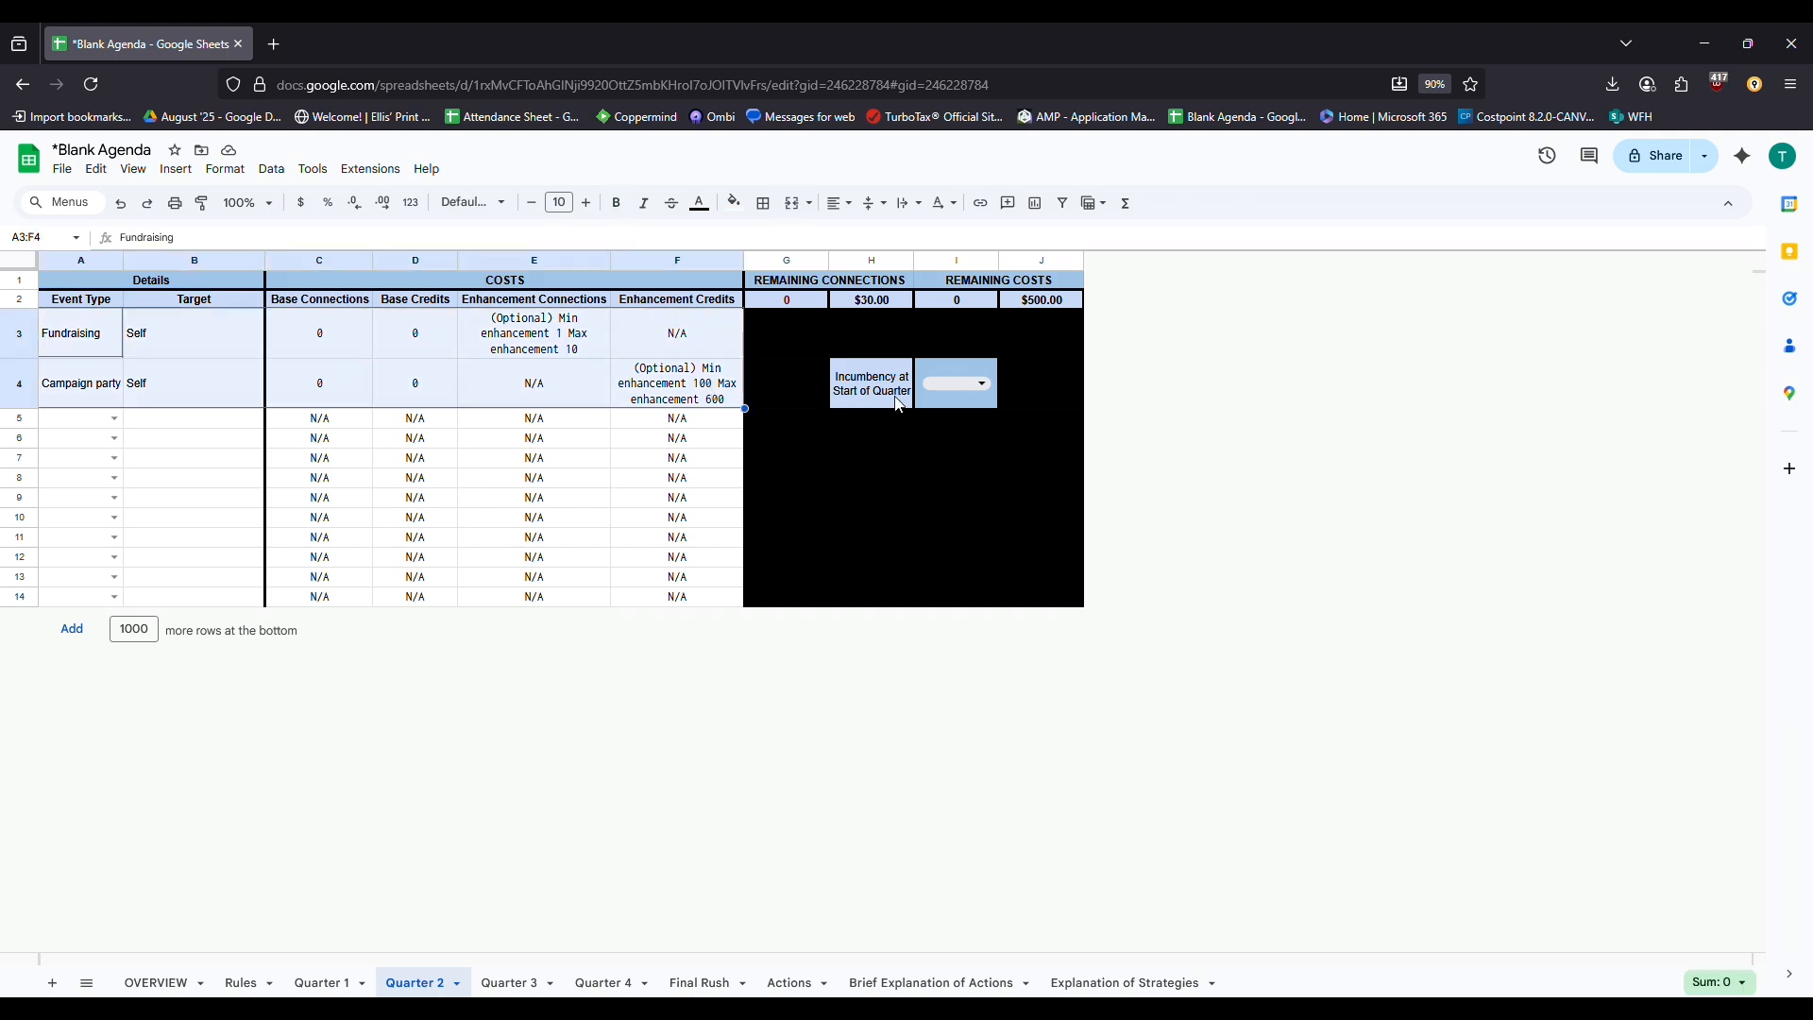
drag(899, 405, 932, 392)
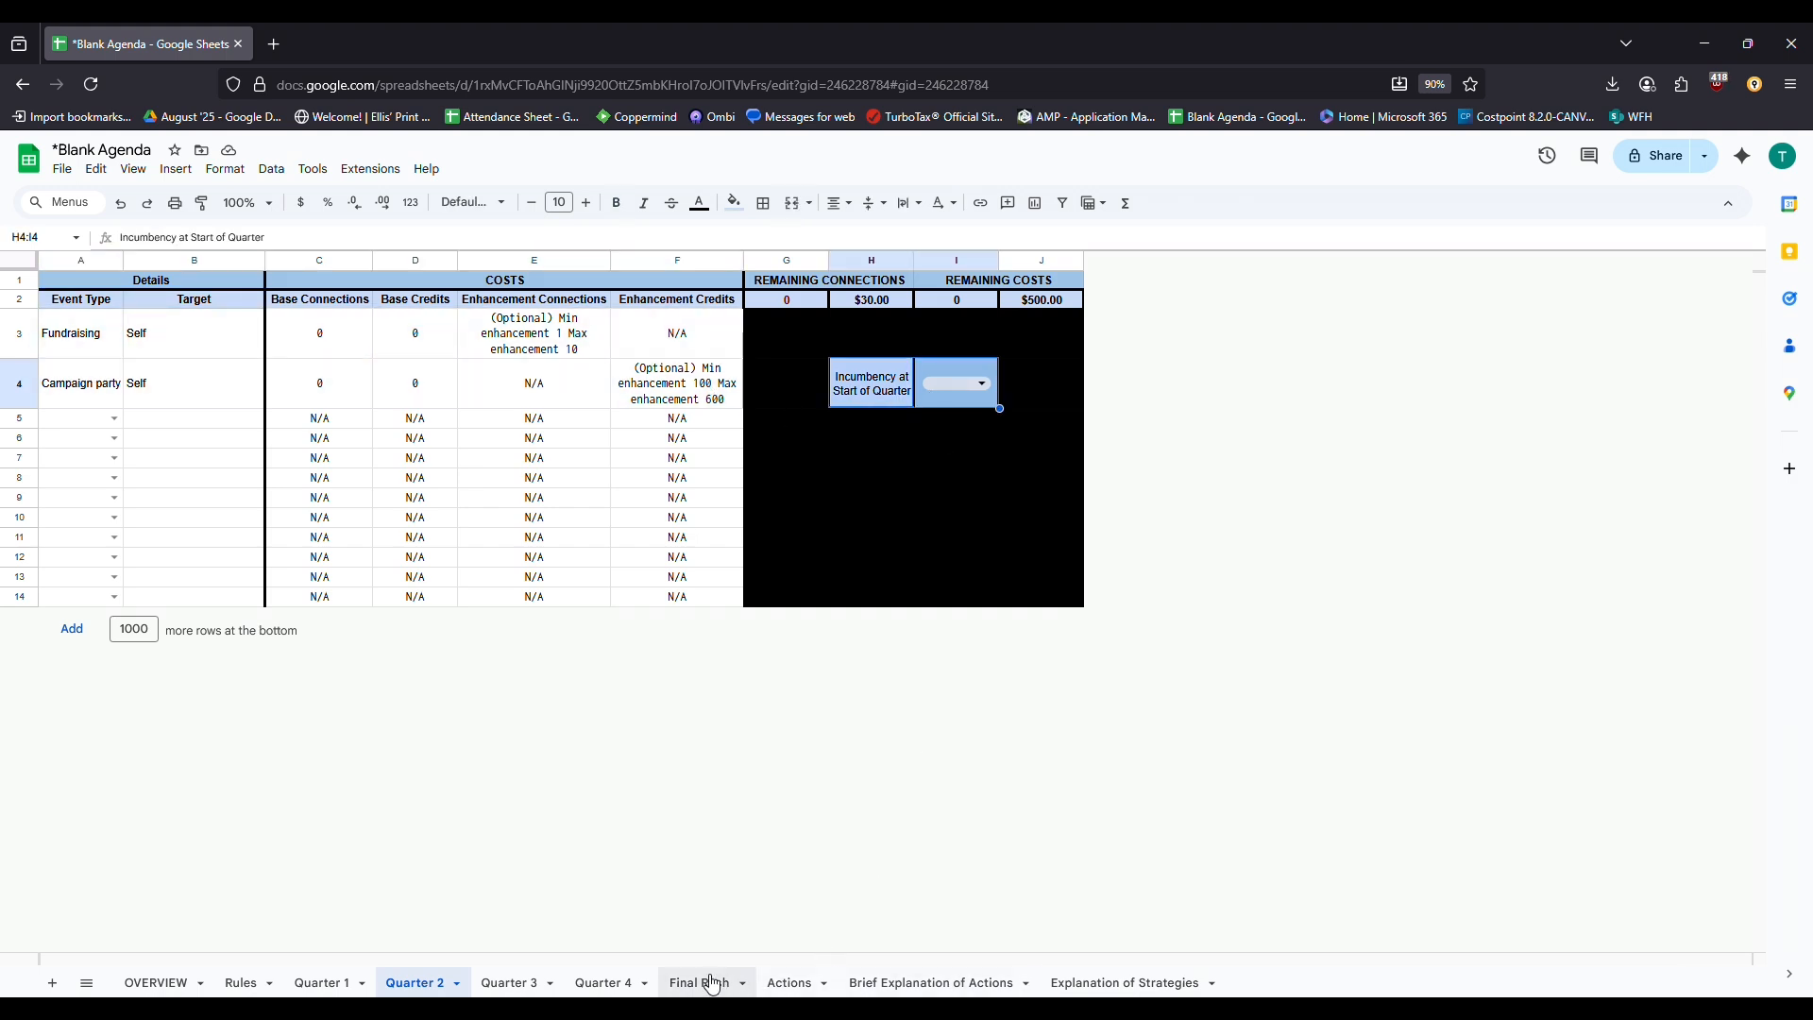
Check Final Rush's $30.00 total and empty rows, then return to the OVERVIEW sheet
click(714, 985)
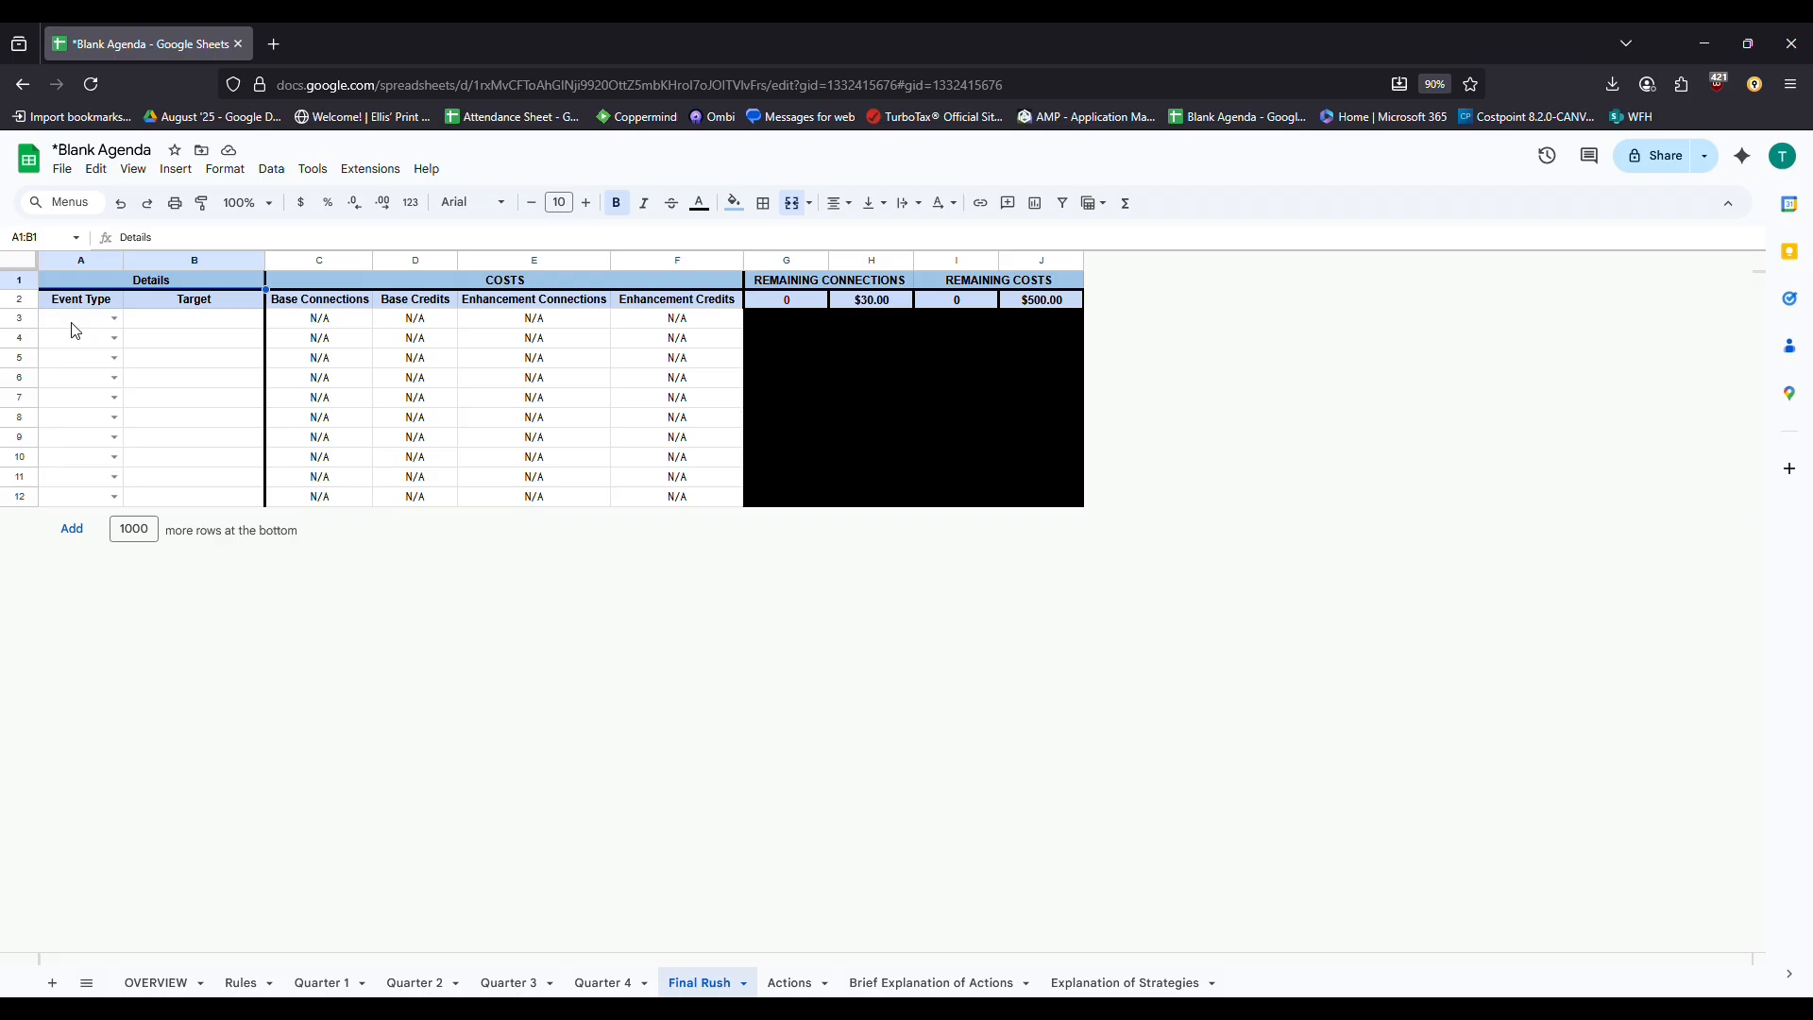
click(882, 301)
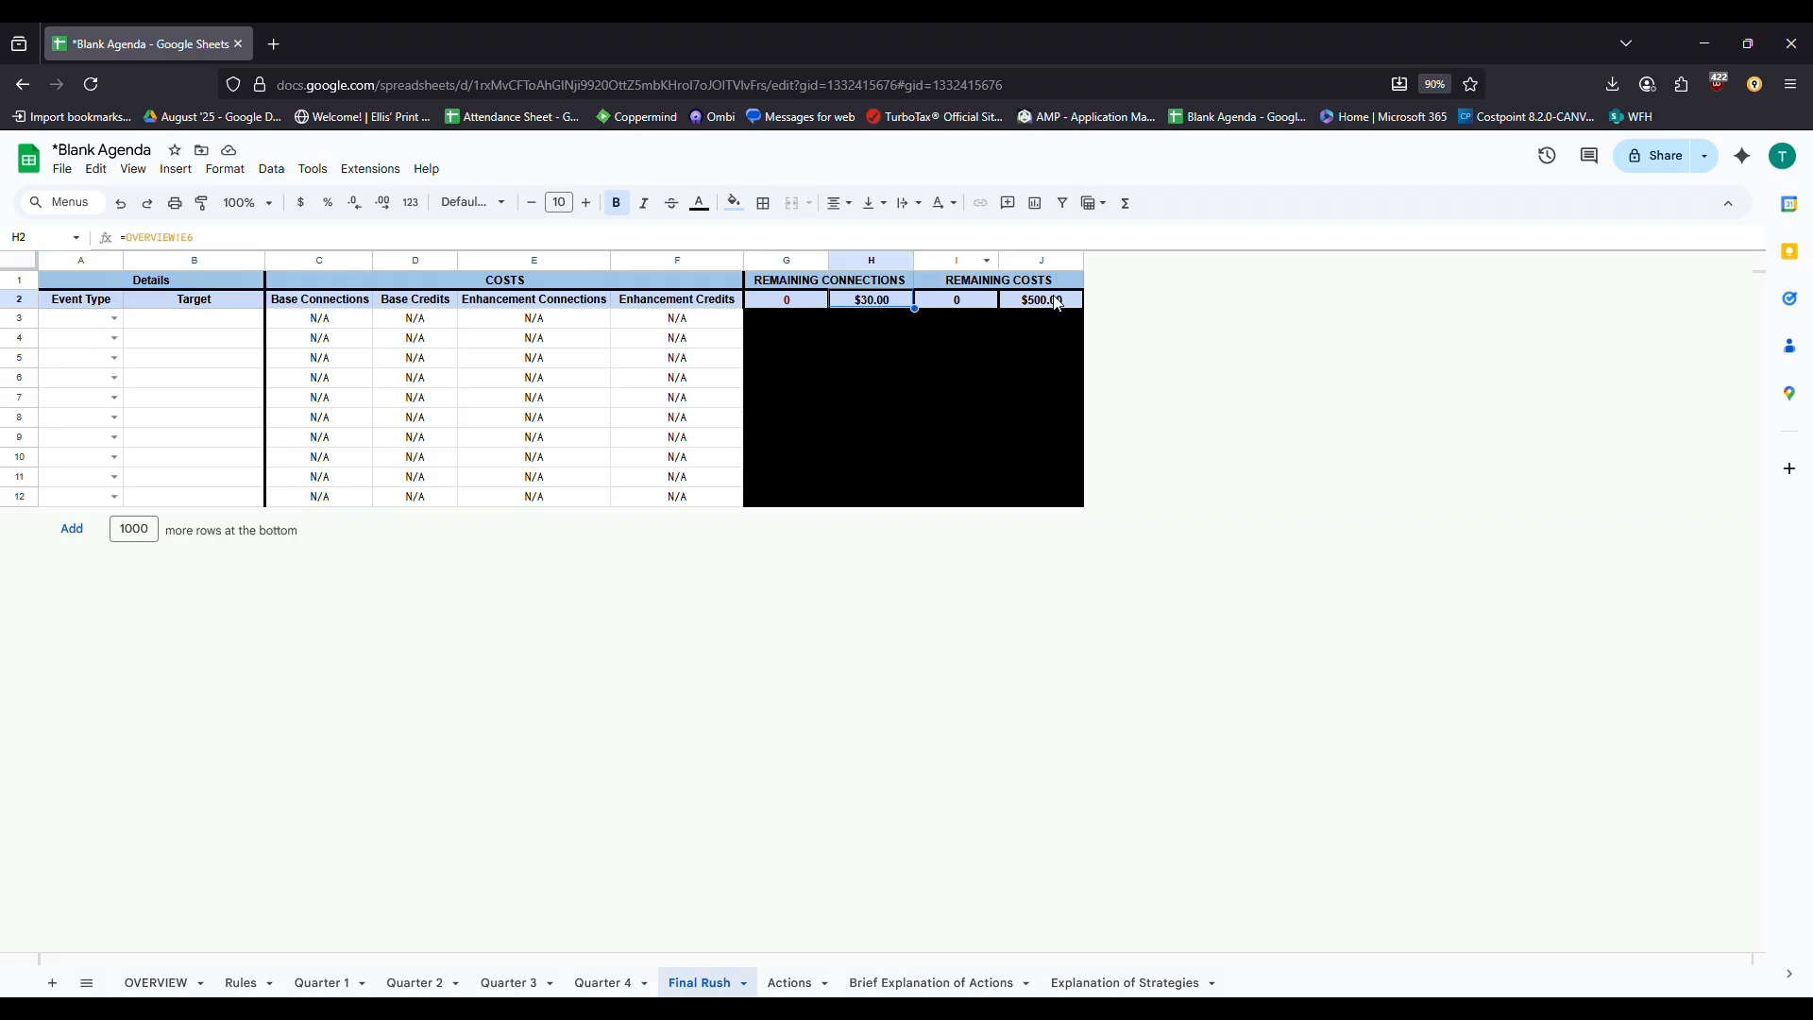
drag(87, 319, 688, 511)
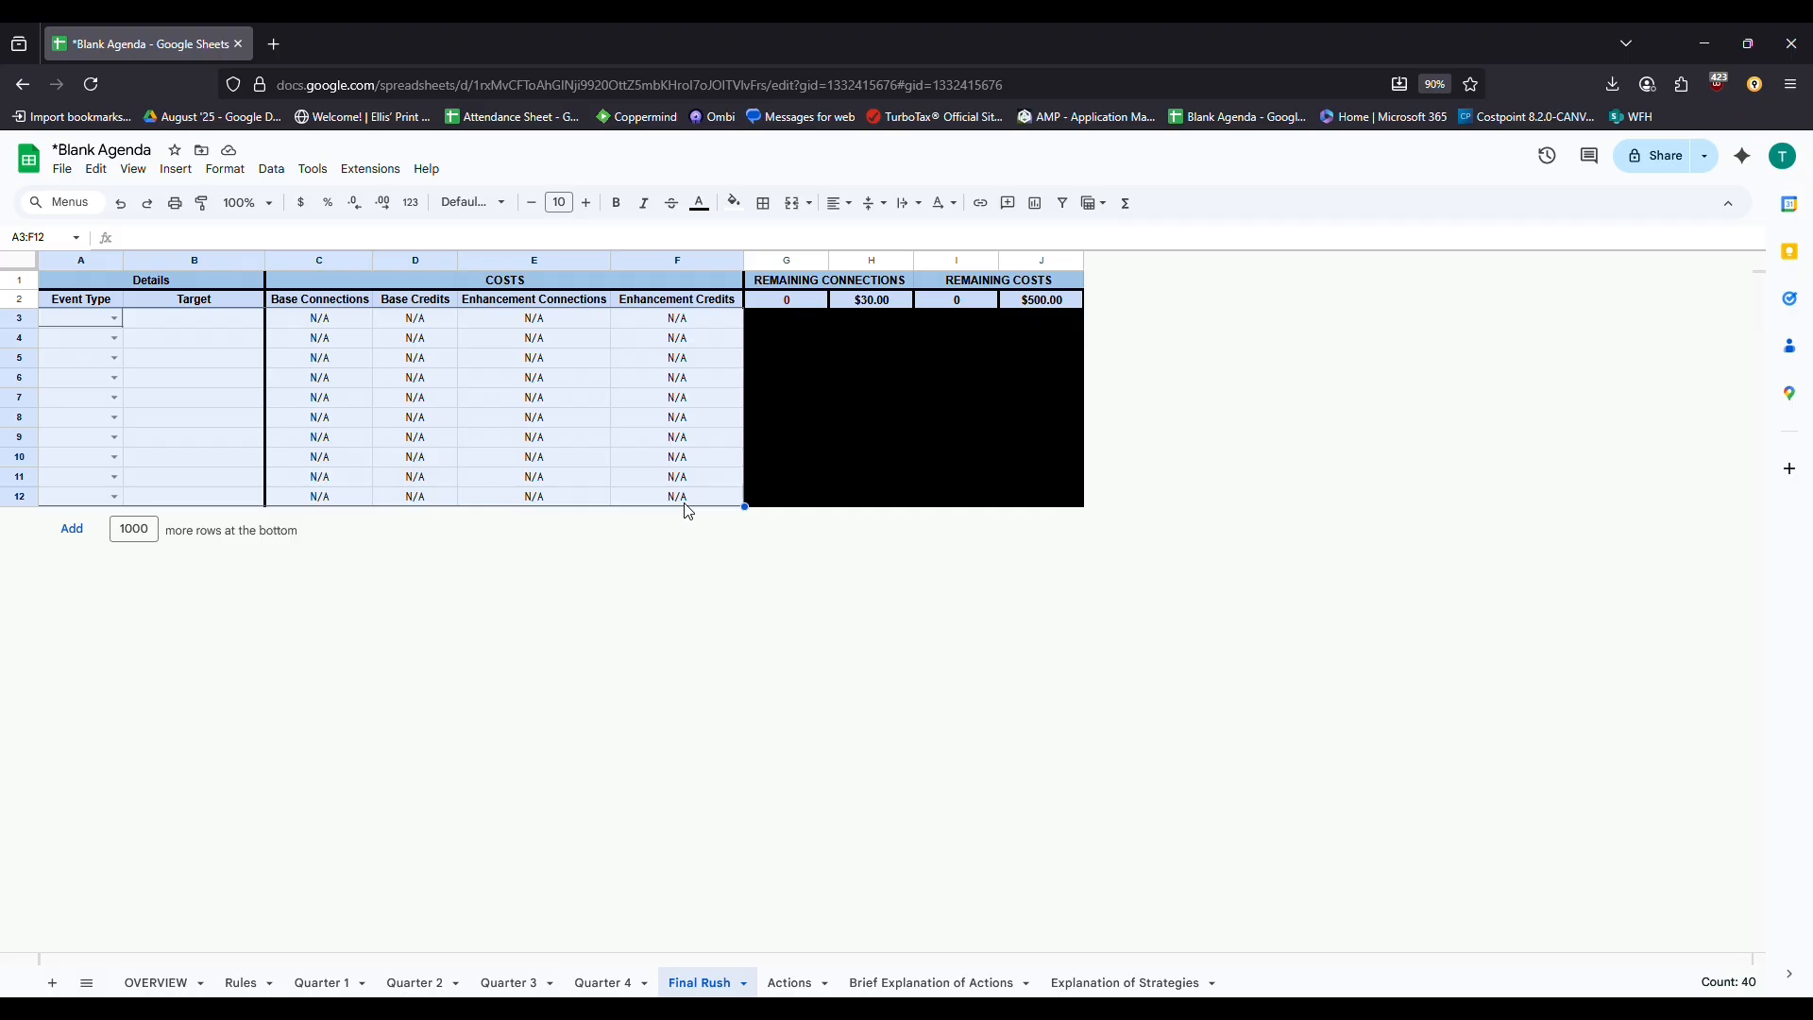
click(114, 287)
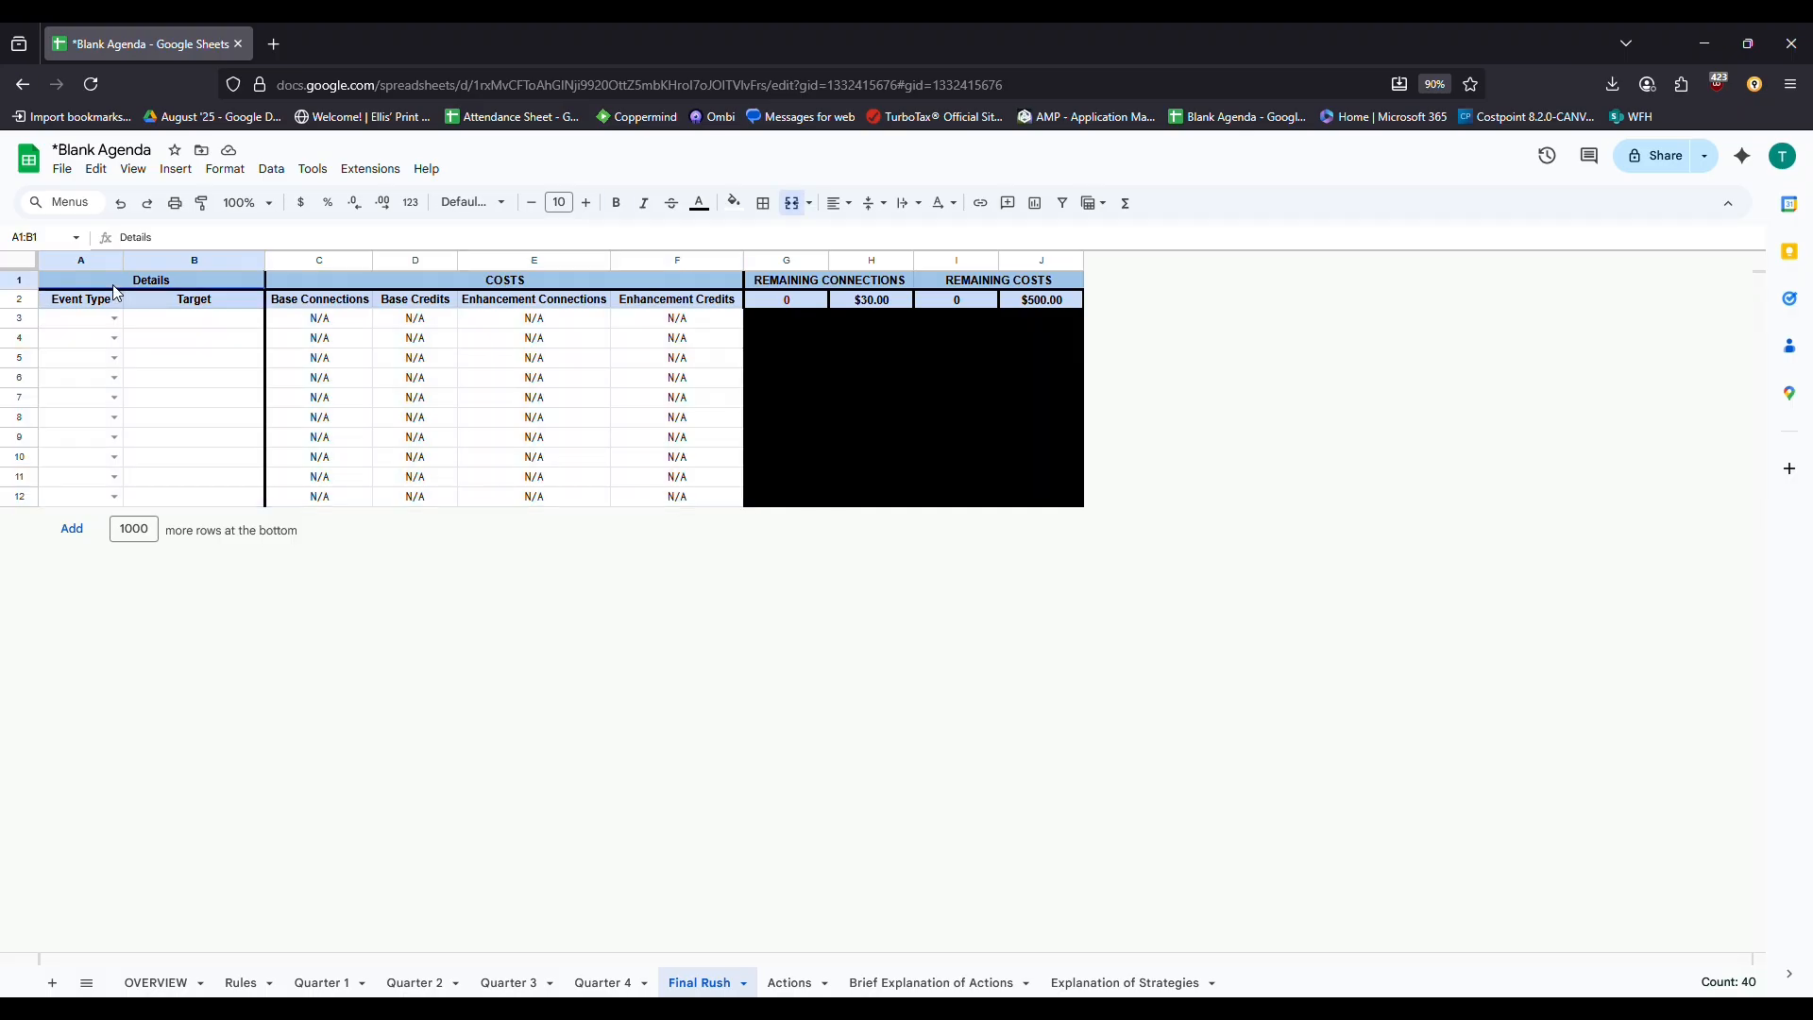
click(147, 980)
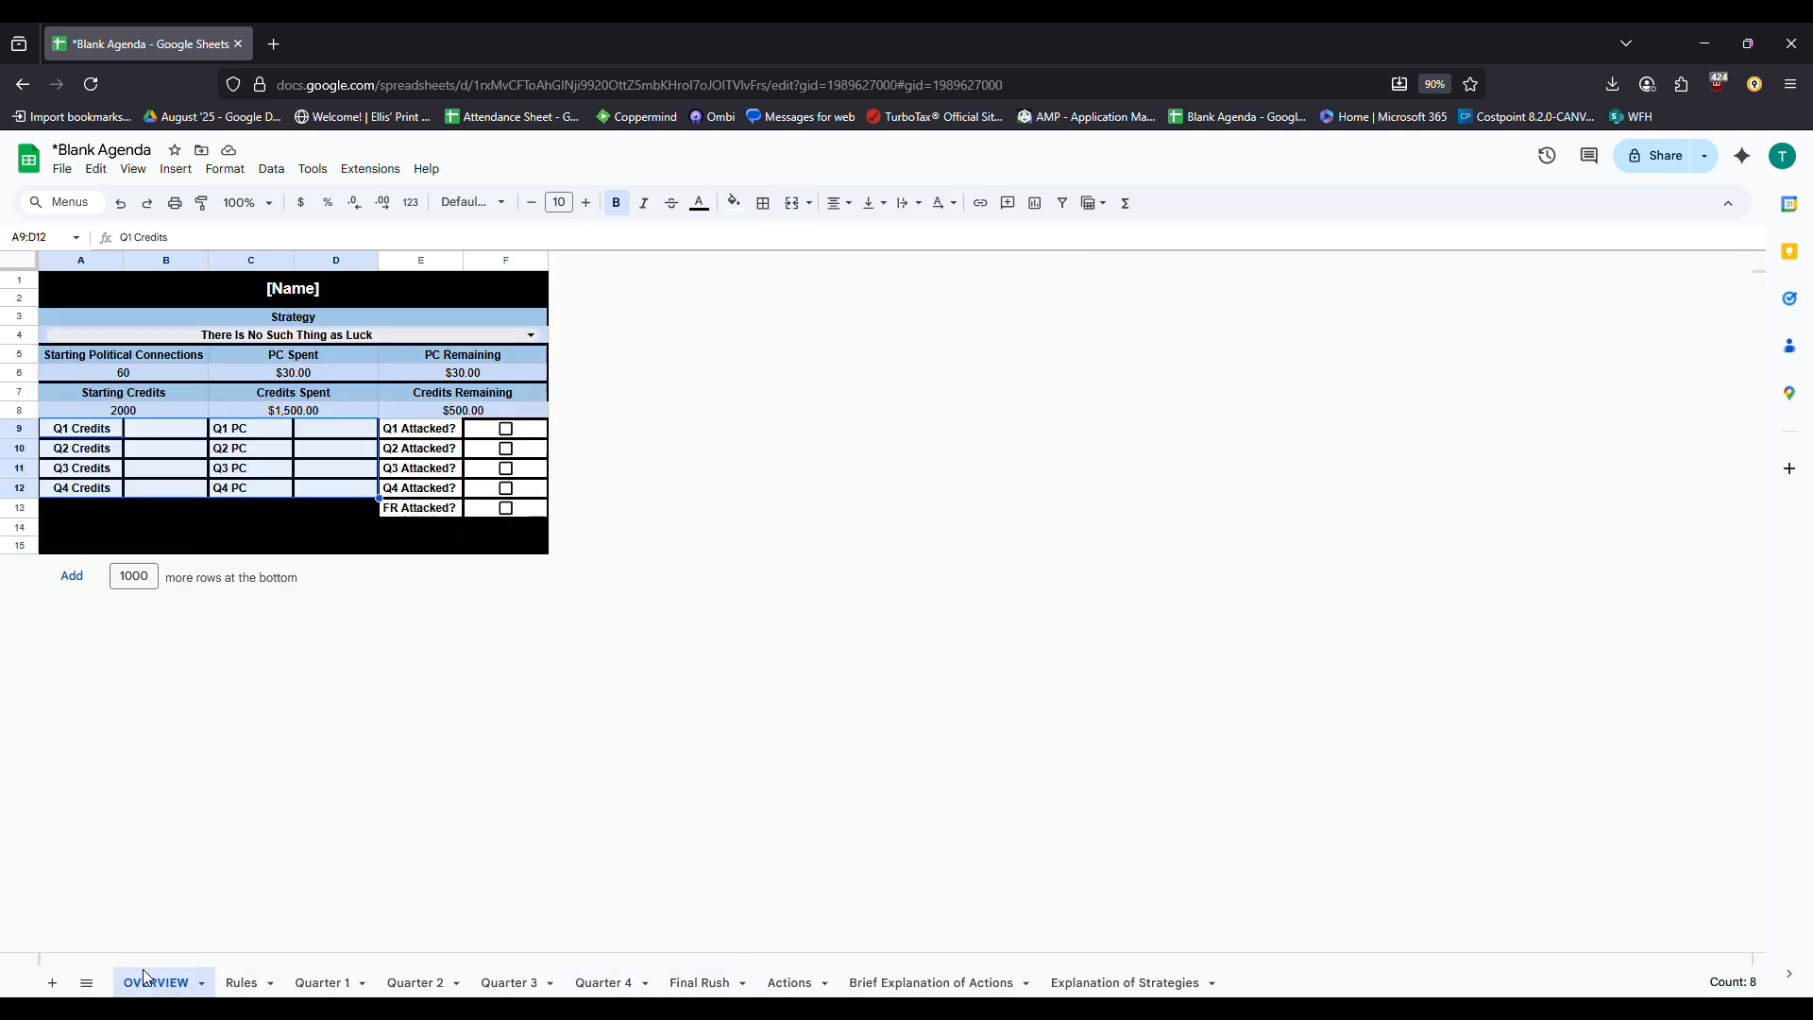
click(248, 288)
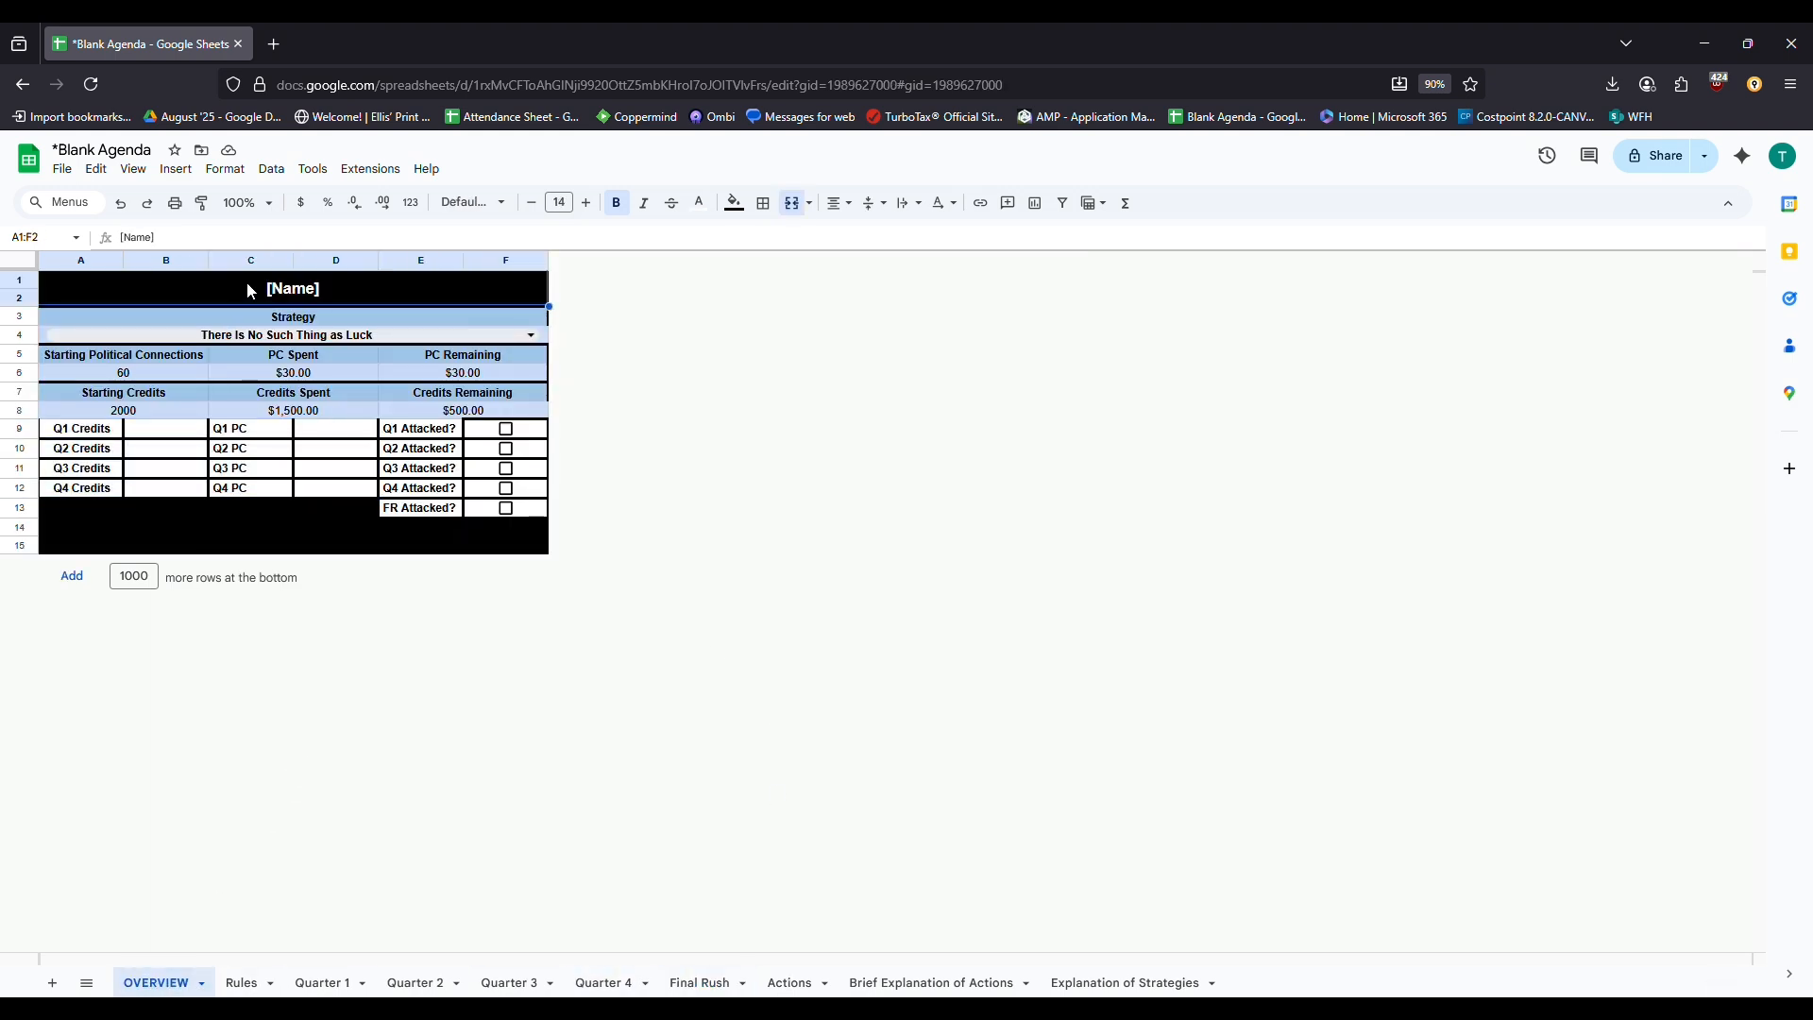